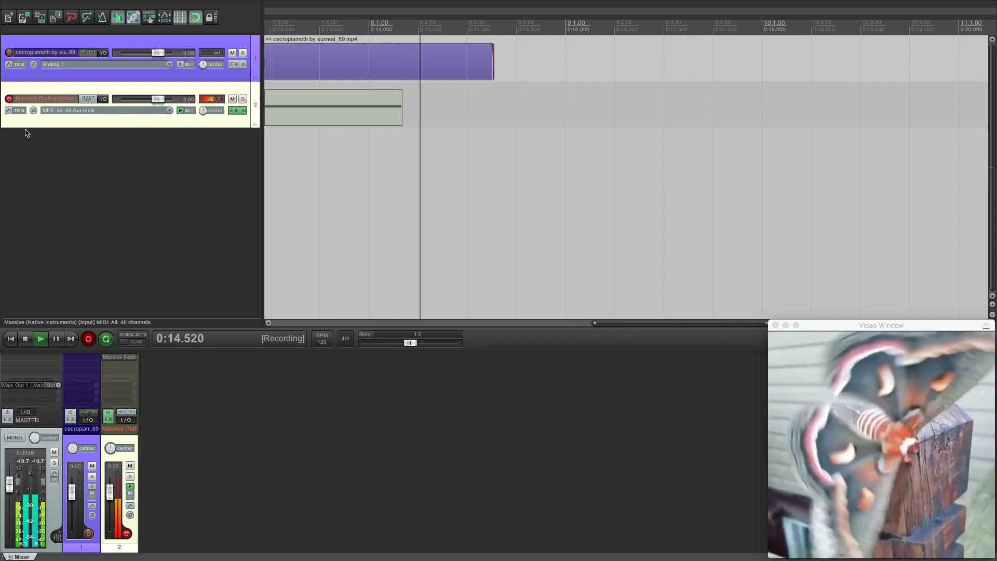
Stop the MIDI recording, return to the project start and check the recorded note in the MIDI editor
{"action": "key", "text": "space"}
{"action": "key", "text": "Return"}
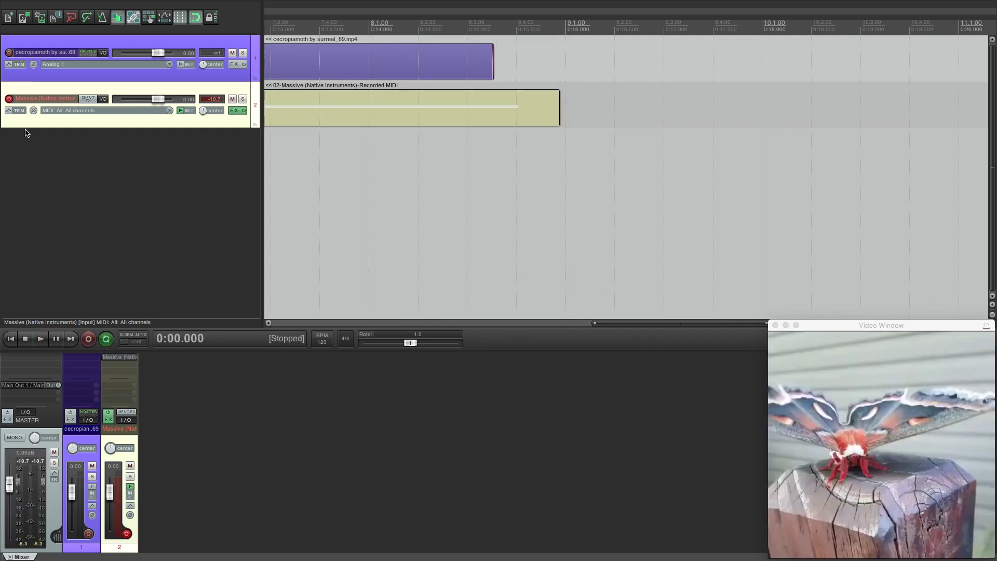
{"action": "double_click", "coordinate": [307, 106]}
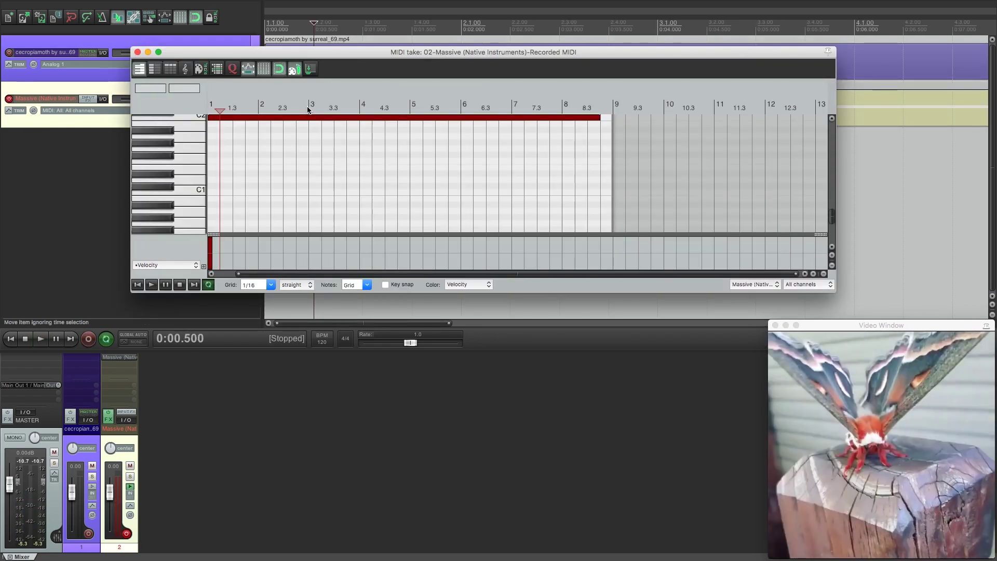
{"action": "key", "text": "Home"}
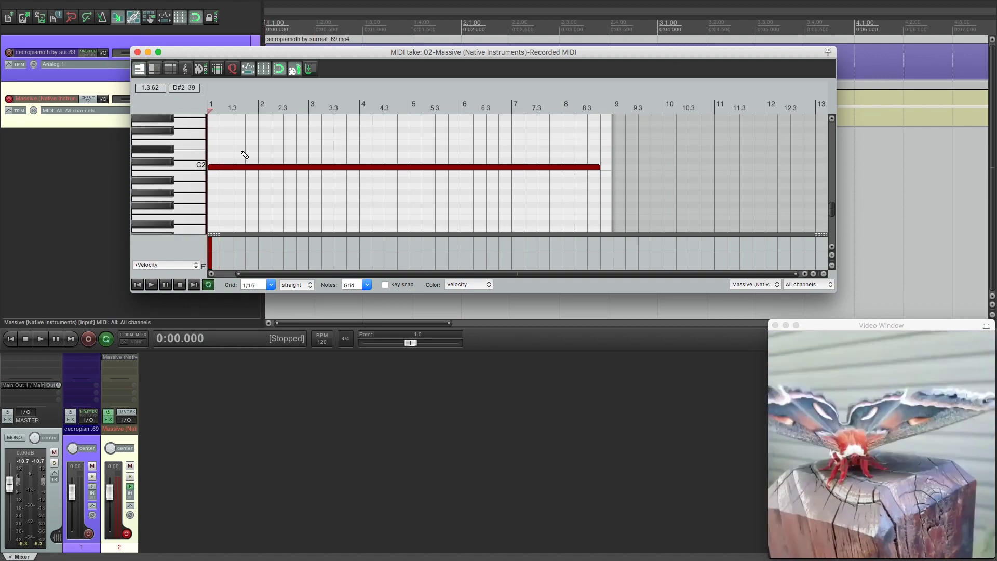
{"action": "scroll", "coordinate": [242, 156], "scroll_direction": "up", "scroll_amount": 8}
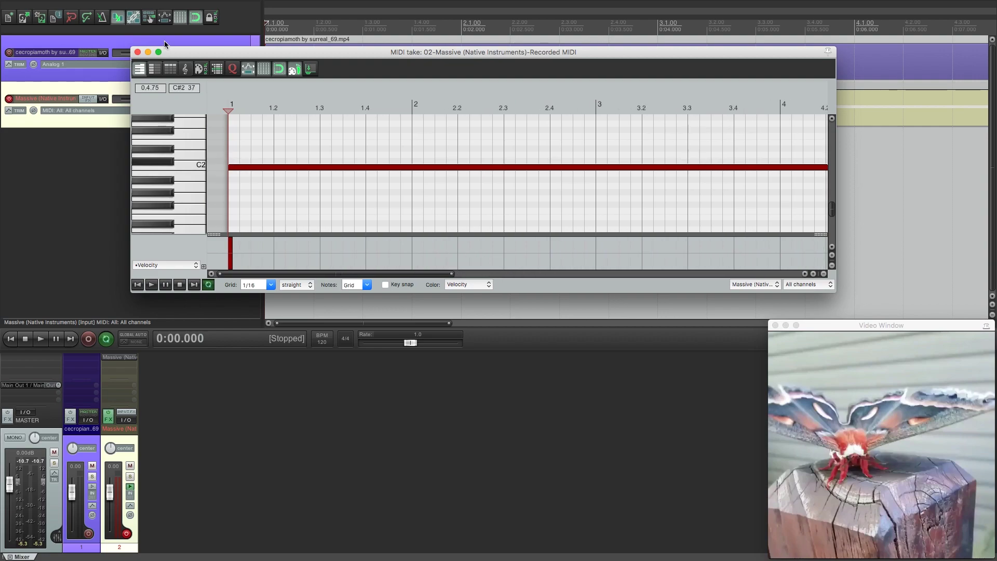
{"action": "left_click", "coordinate": [137, 53]}
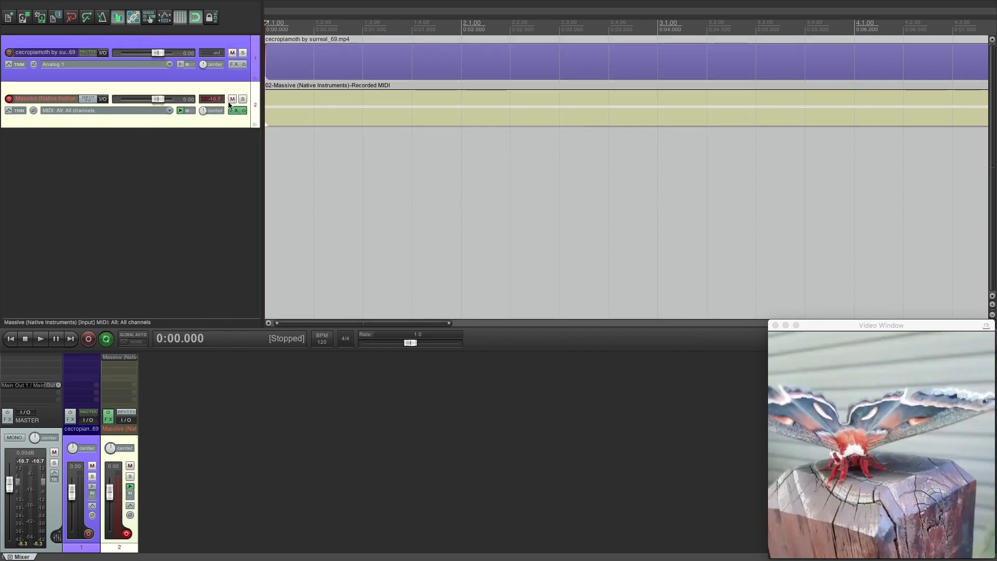
Open the Massive synth on track 2 and raise the decay level of envelope 4 to its maximum
{"action": "left_click", "coordinate": [234, 110]}
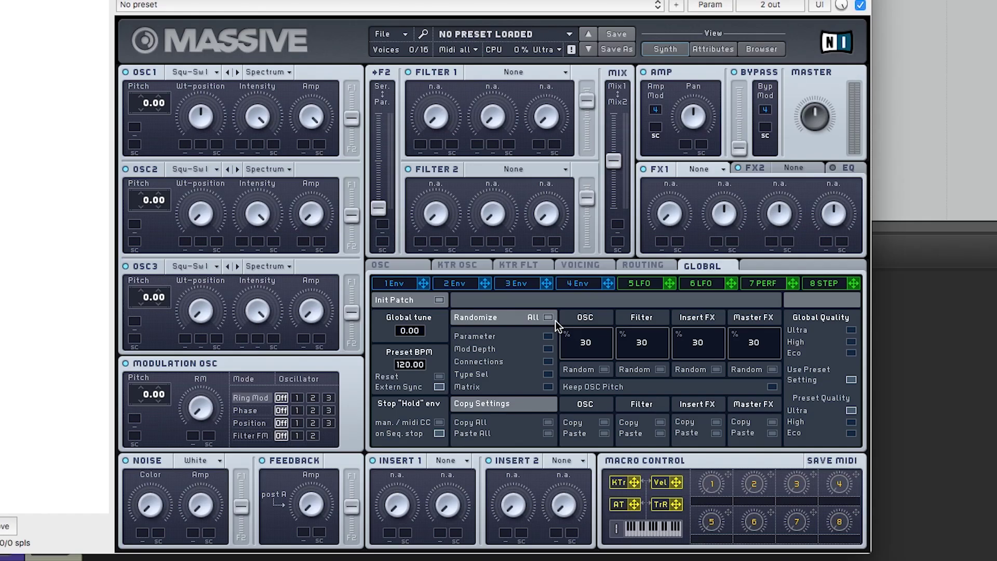
{"action": "left_click", "coordinate": [461, 361]}
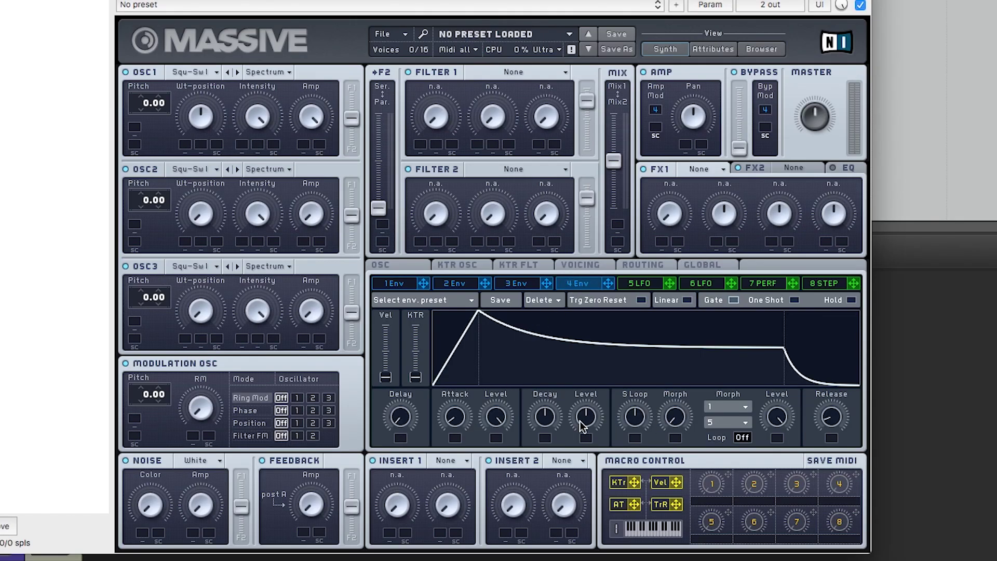
{"action": "left_click_drag", "start_coordinate": [588, 423], "coordinate": [593, 179]}
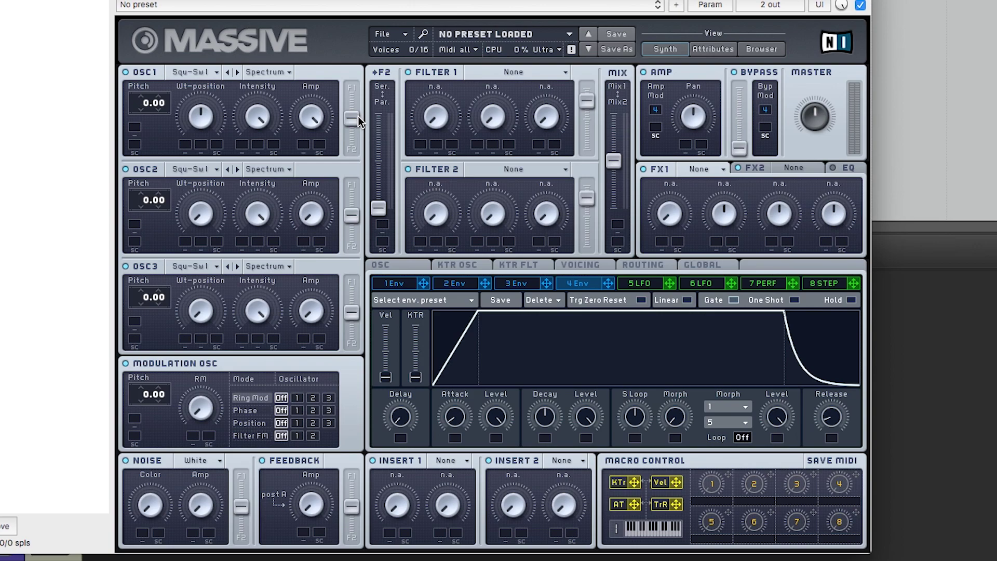
Set Filter 1 to Acid, with OSC1 and the mix routed fully to it and Filter 2 routing fully serial
{"action": "left_click", "coordinate": [518, 71]}
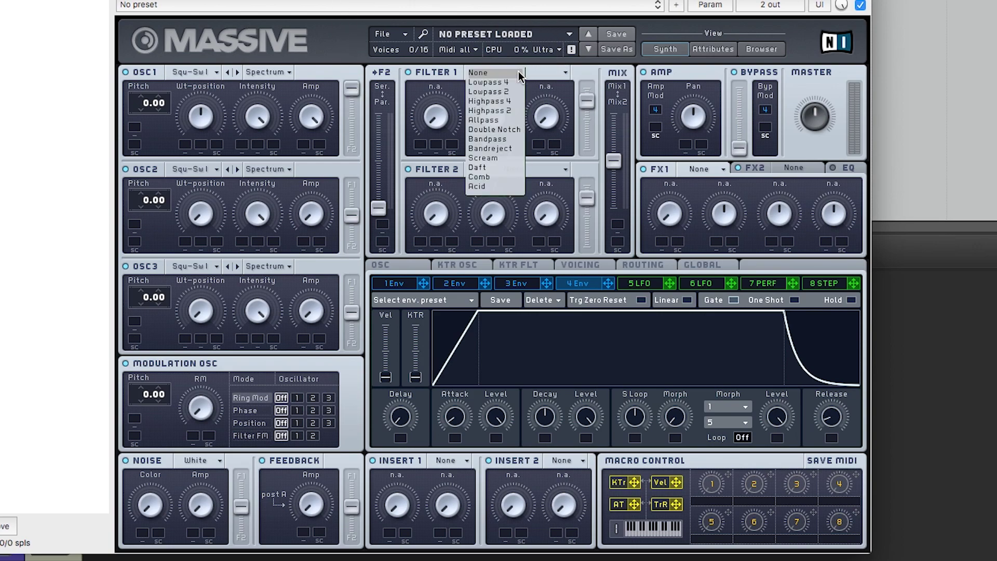
{"action": "left_click", "coordinate": [493, 185]}
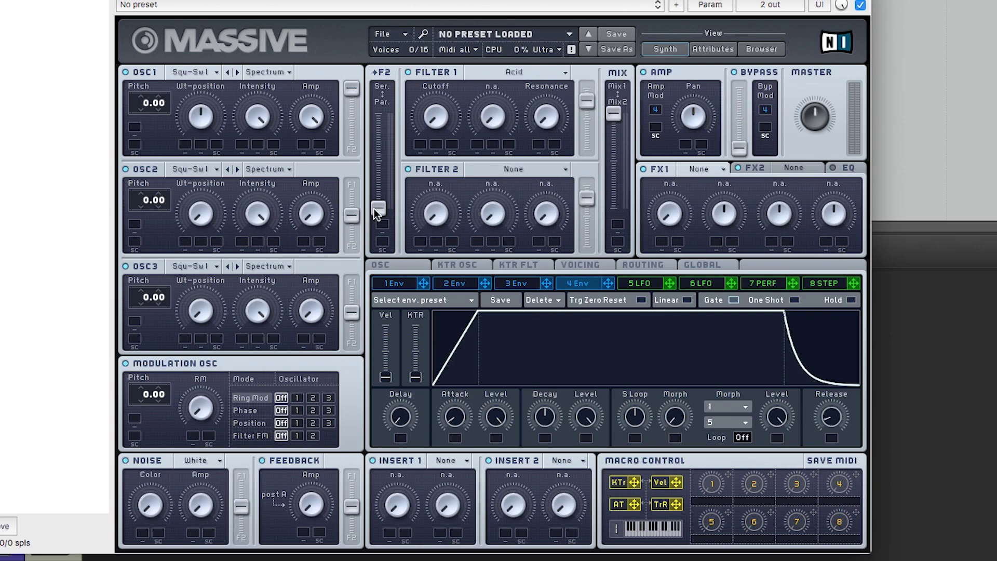
{"action": "left_click_drag", "start_coordinate": [374, 208], "coordinate": [378, 113]}
Modulate Filter 1's cutoff with Macro 1 and raise the filter's resonance slightly
{"action": "left_click_drag", "start_coordinate": [439, 121], "coordinate": [424, 55]}
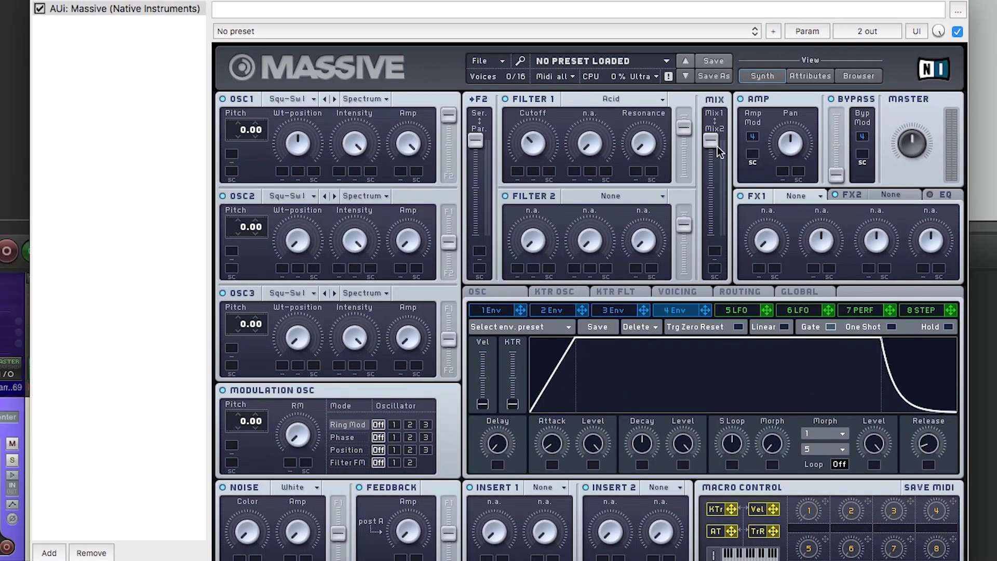
{"action": "left_click_drag", "start_coordinate": [646, 148], "coordinate": [644, 119]}
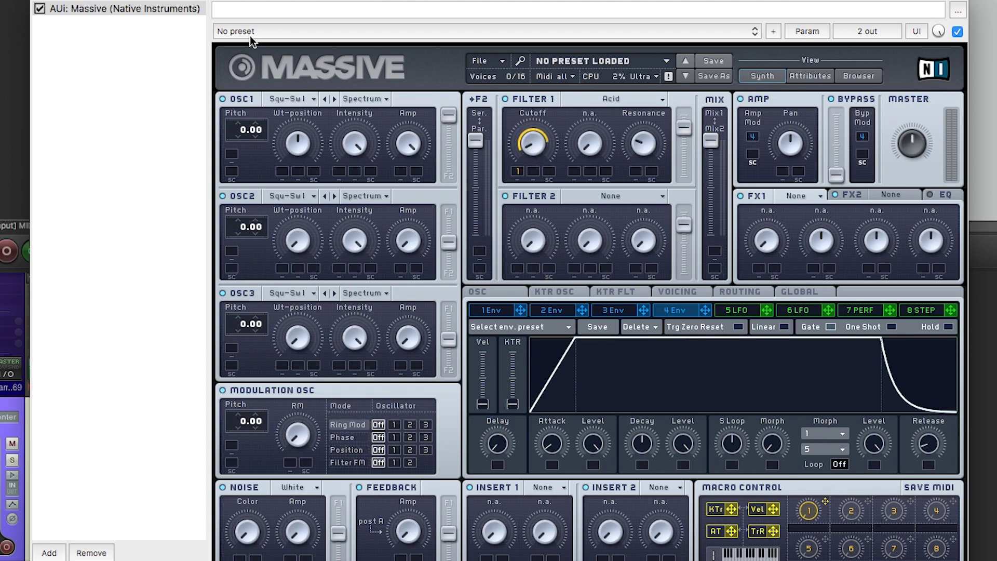
{"action": "left_click", "coordinate": [43, 1]}
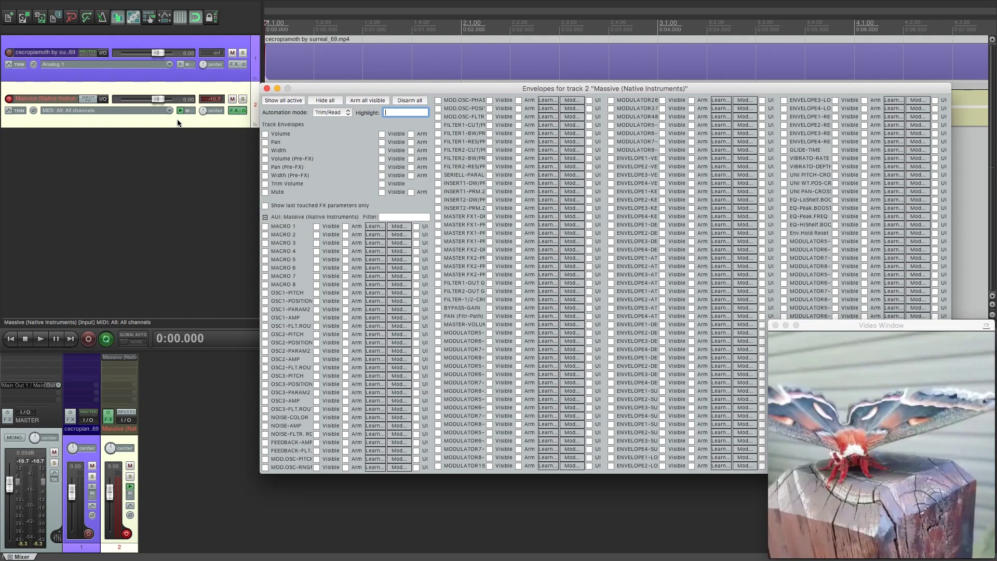
Show the MACRO 1 automation envelope for the Massive track and briefly play the project from the start
{"action": "left_click", "coordinate": [265, 227]}
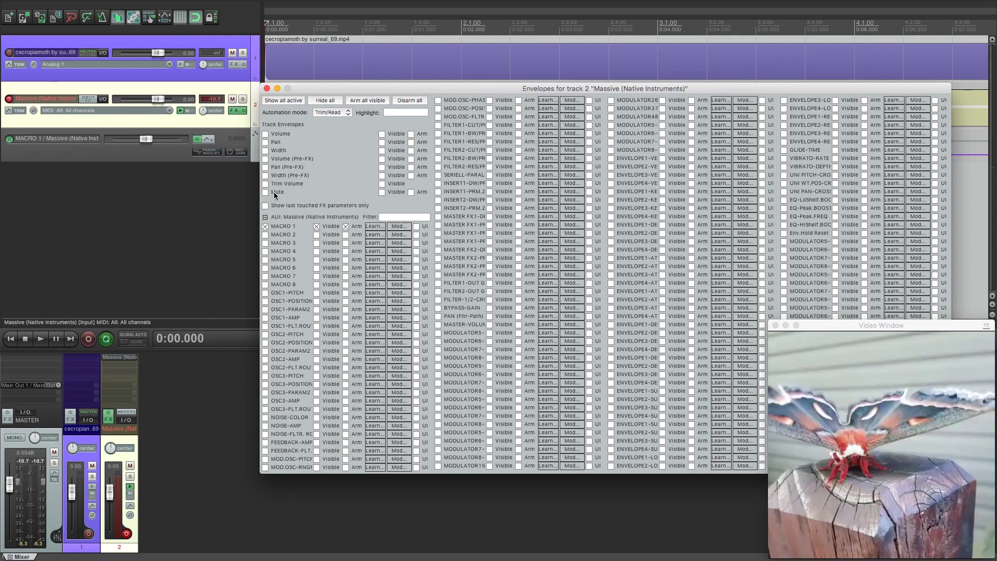
{"action": "left_click", "coordinate": [267, 89]}
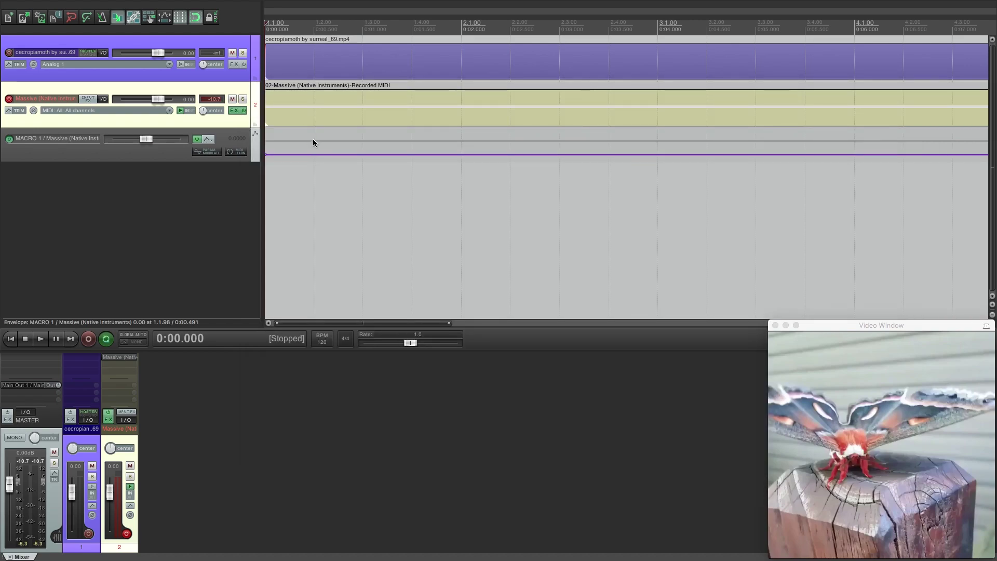
{"action": "key", "text": "space"}
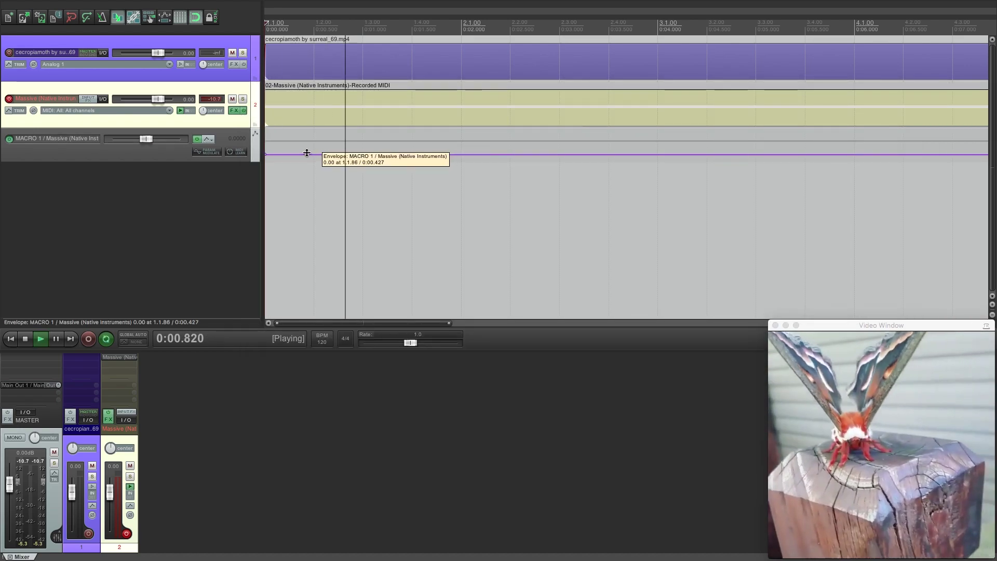
{"action": "key", "text": "space"}
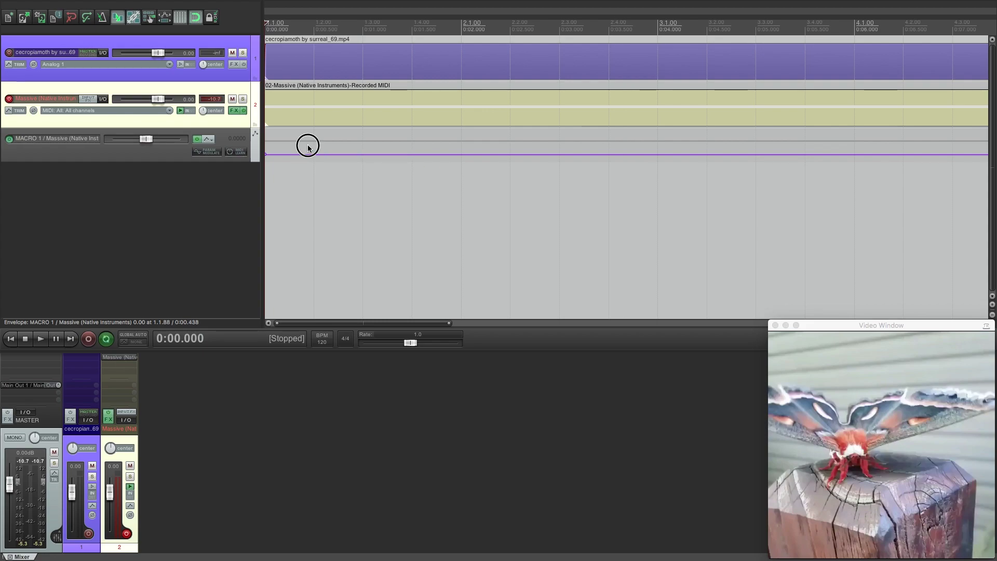
Draw the first MACRO 1 envelope peak with a point of about 0.62 at 0:00.743 and one of 0.13 at 0:01.469, following the moth's wings
{"action": "left_click", "coordinate": [308, 147]}
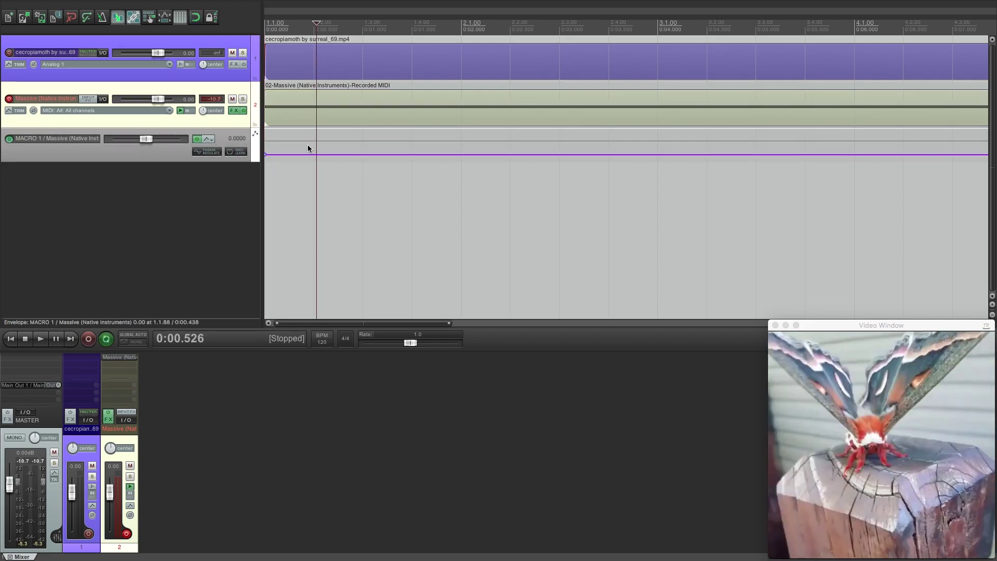
{"action": "scroll", "coordinate": [307, 145], "scroll_direction": "down", "scroll_amount": 4}
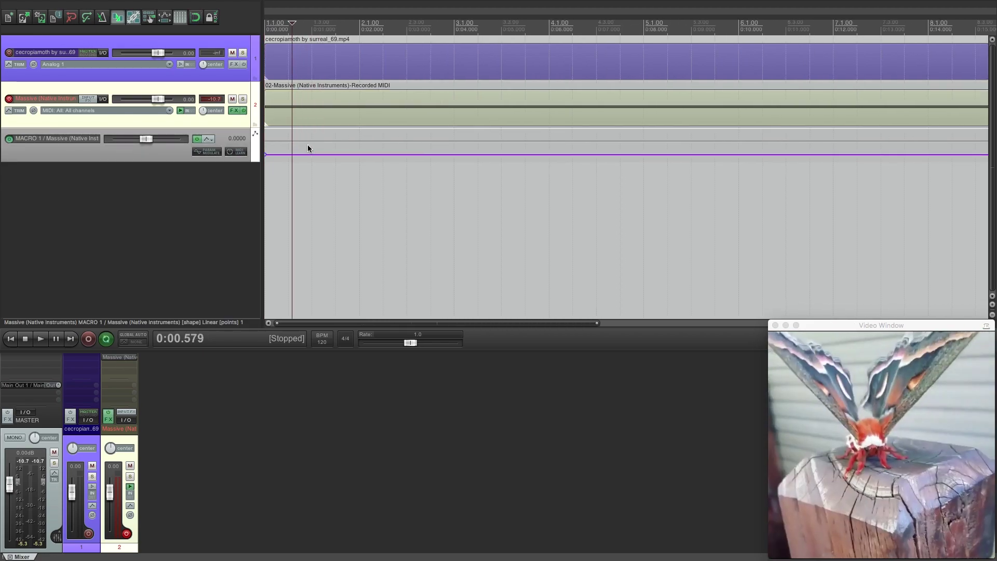
{"action": "scroll", "coordinate": [307, 148], "scroll_direction": "down", "scroll_amount": 2}
{"action": "key", "text": "Right"}
{"action": "key", "text": "Right"}
{"action": "key", "text": "Right"}
{"action": "key", "text": "Right"}
{"action": "key", "text": "Right"}
{"action": "key", "text": "Right"}
{"action": "key", "text": "Right"}
{"action": "key", "text": "Right"}
{"action": "key", "text": "Right"}
{"action": "key", "text": "Right"}
{"action": "key", "text": "Right"}
{"action": "key", "text": "Right"}
{"action": "key", "text": "Left"}
{"action": "key", "text": "Left"}
{"action": "key", "text": "Left"}
{"action": "key", "text": "Left"}
{"action": "key", "text": "Left"}
{"action": "key", "text": "Left"}
{"action": "key", "text": "Left"}
{"action": "key", "text": "Left"}
{"action": "key", "text": "Left"}
{"action": "key", "text": "Left"}
{"action": "key", "text": "Left"}
{"action": "key", "text": "Left"}
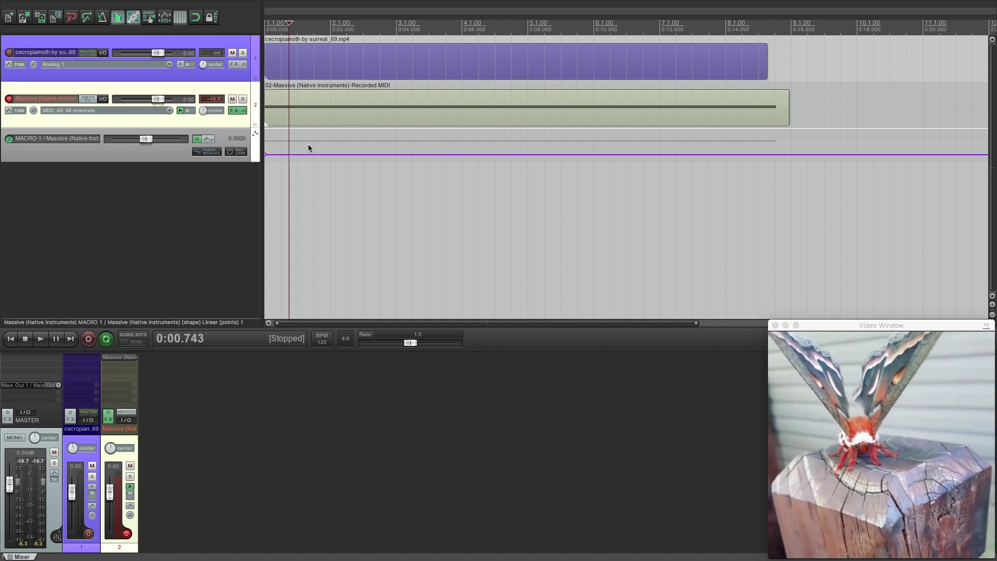
{"action": "left_click_drag", "start_coordinate": [289, 154], "coordinate": [290, 89]}
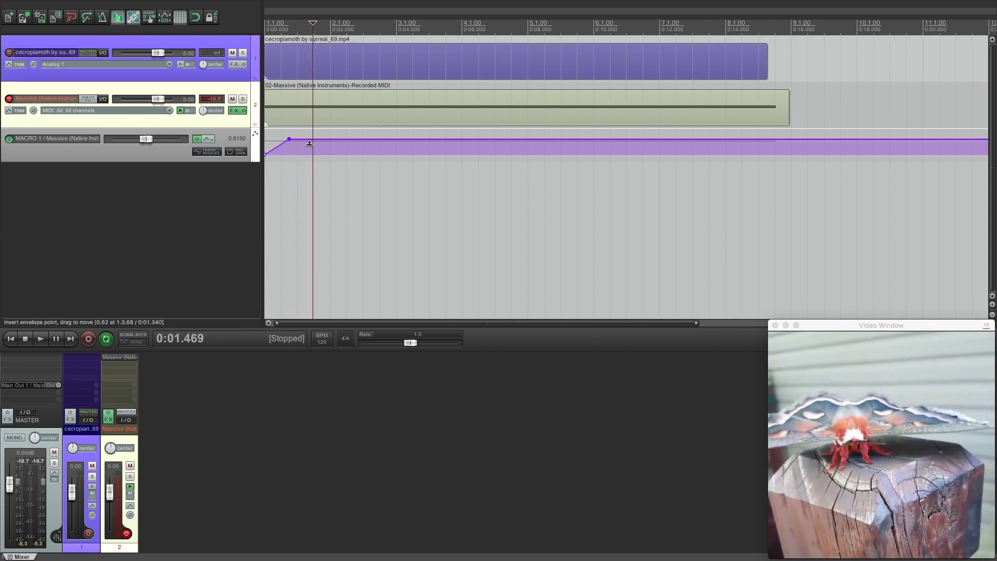
{"action": "left_click_drag", "start_coordinate": [313, 138], "coordinate": [312, 190]}
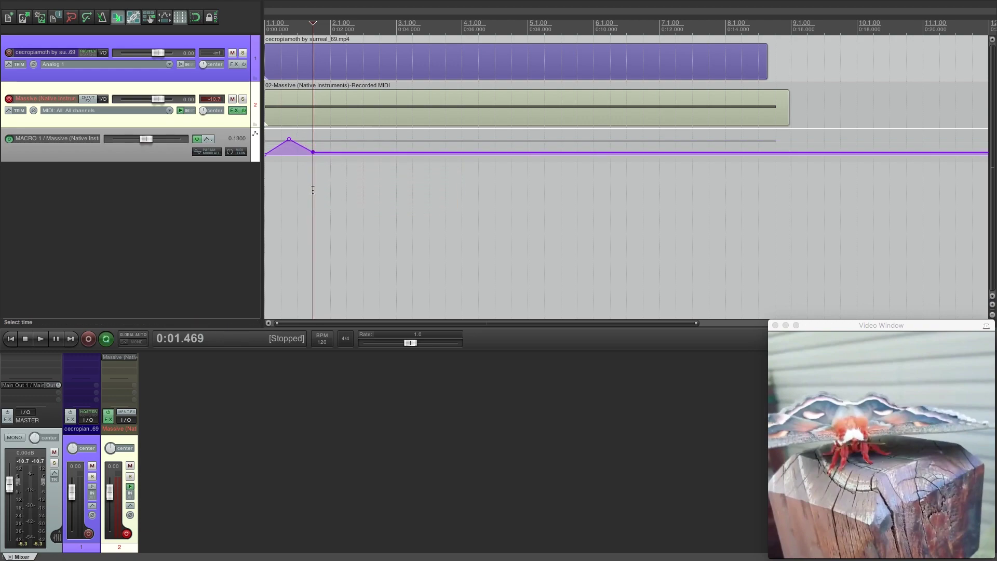
Add two more peaks and dips to the MACRO 1 envelope in time with the wing beats, ending at 0.165 at about 0:05.08
{"action": "key", "text": "Right"}
{"action": "key", "text": "Right"}
{"action": "key", "text": "Right"}
{"action": "key", "text": "Right"}
{"action": "key", "text": "Right"}
{"action": "key", "text": "Right"}
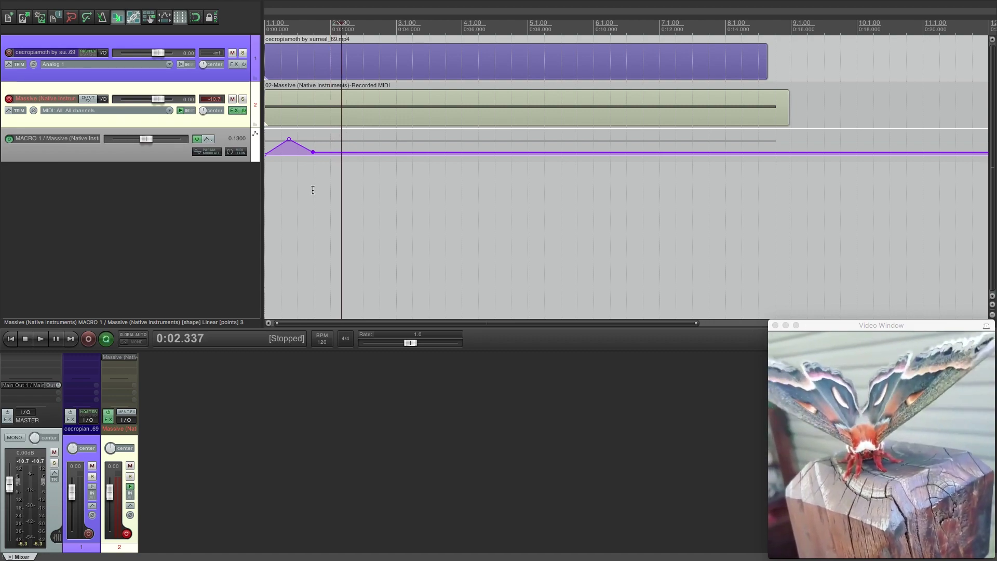
{"action": "left_click_drag", "start_coordinate": [352, 150], "coordinate": [406, 89]}
{"action": "key", "text": "Right"}
{"action": "key", "text": "Right"}
{"action": "key", "text": "Right"}
{"action": "key", "text": "Right"}
{"action": "key", "text": "Right"}
{"action": "key", "text": "Right"}
{"action": "key", "text": "Right"}
{"action": "key", "text": "Right"}
{"action": "key", "text": "Left"}
{"action": "key", "text": "Right"}
{"action": "key", "text": "Right"}
{"action": "key", "text": "Right"}
{"action": "key", "text": "Right"}
{"action": "key", "text": "Right"}
{"action": "left_click_drag", "start_coordinate": [430, 136], "coordinate": [430, 195]}
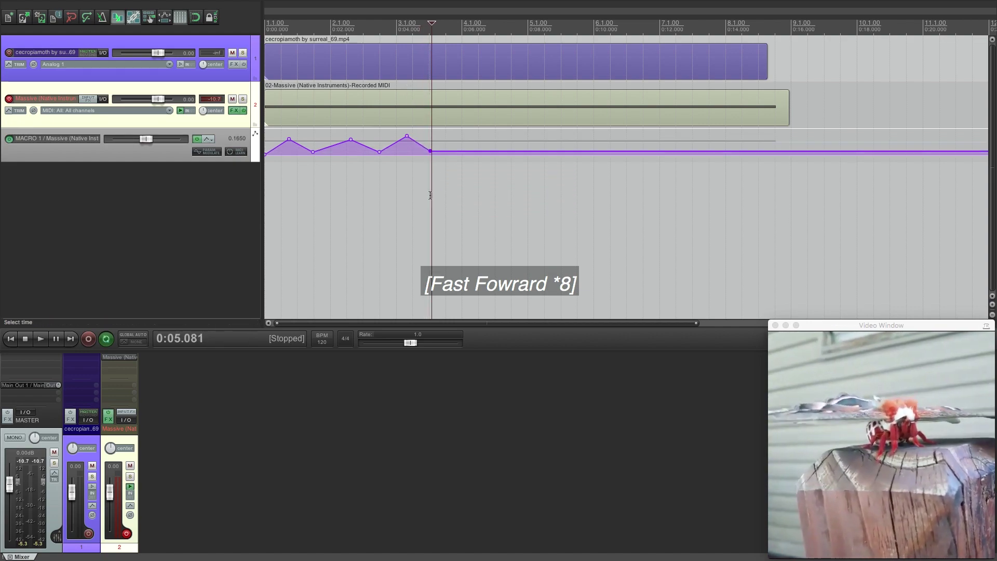
Extend the MACRO 1 envelope with a high point, a low point and a high point of 0.705 at about 0:07.5
{"action": "left_click_drag", "start_coordinate": [452, 151], "coordinate": [450, 90]}
{"action": "key", "text": "Right"}
{"action": "key", "text": "Right"}
{"action": "key", "text": "Right"}
{"action": "key", "text": "Right"}
{"action": "key", "text": "Right"}
{"action": "left_click_drag", "start_coordinate": [489, 141], "coordinate": [511, 90]}
Add a dip, a peak and a dip of 0.155 to the MACRO 1 envelope between about 0:08.5 and 0:10.3, matching the wing positions
{"action": "key", "text": "Right"}
{"action": "key", "text": "Right"}
{"action": "key", "text": "Right"}
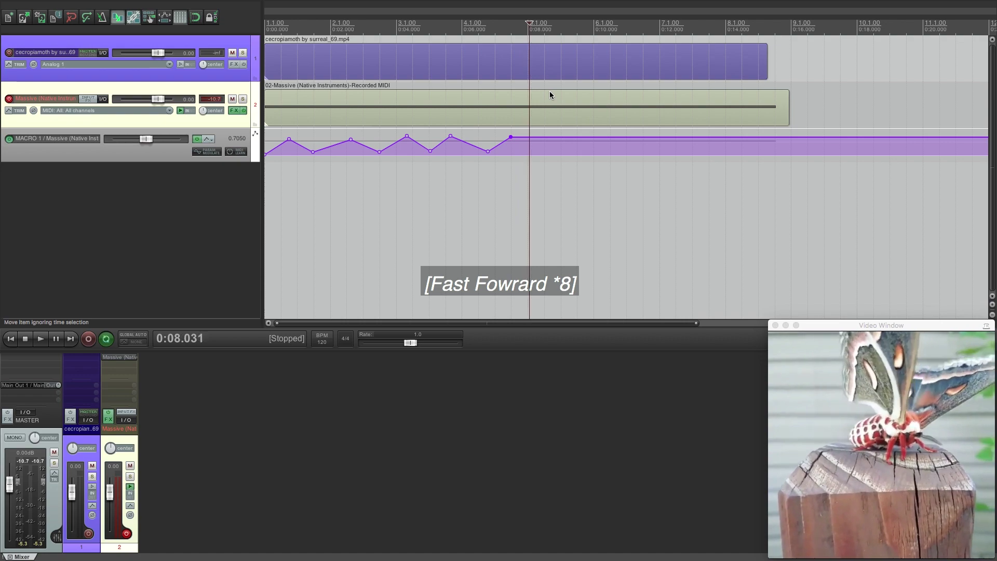
{"action": "key", "text": "Right"}
{"action": "key", "text": "Right"}
{"action": "left_click_drag", "start_coordinate": [546, 137], "coordinate": [544, 202]}
{"action": "key", "text": "Right"}
{"action": "key", "text": "Right"}
{"action": "key", "text": "Right"}
{"action": "key", "text": "Right"}
{"action": "left_click_drag", "start_coordinate": [571, 151], "coordinate": [571, 95]}
{"action": "key", "text": "Right"}
{"action": "key", "text": "Right"}
{"action": "key", "text": "Right"}
{"action": "left_click_drag", "start_coordinate": [604, 136], "coordinate": [603, 198]}
Add a peak, a dip and a final high point of 0.87 to the MACRO 1 envelope between about 0:11.3 and 0:13
{"action": "key", "text": "Right"}
{"action": "key", "text": "Right"}
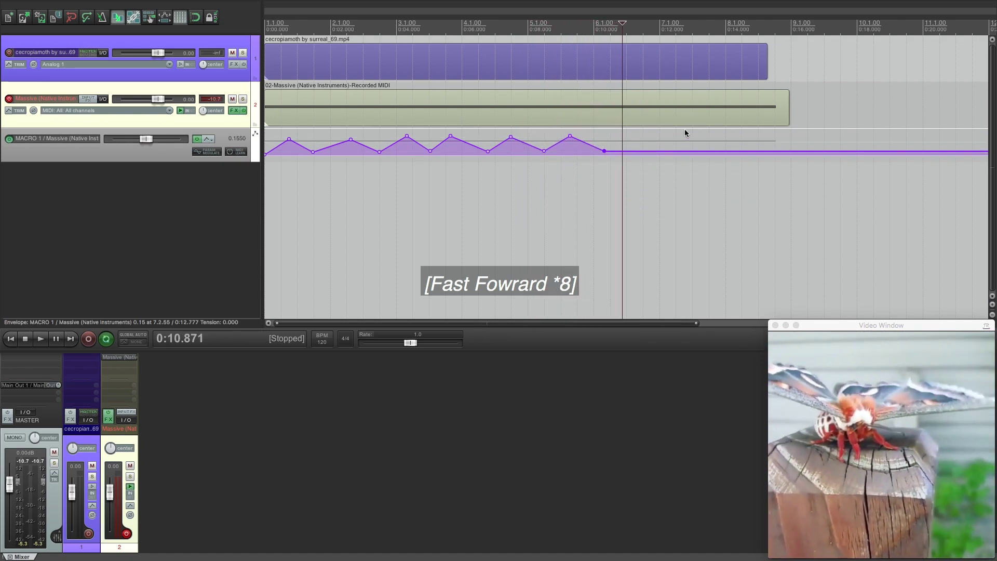
{"action": "key", "text": "Right"}
{"action": "left_click_drag", "start_coordinate": [640, 151], "coordinate": [639, 89]}
{"action": "key", "text": "Right"}
{"action": "key", "text": "Right"}
{"action": "key", "text": "Right"}
{"action": "left_click_drag", "start_coordinate": [668, 136], "coordinate": [667, 202]}
{"action": "key", "text": "Right"}
{"action": "left_click_drag", "start_coordinate": [693, 151], "coordinate": [692, 93]}
{"action": "key", "text": "Right"}
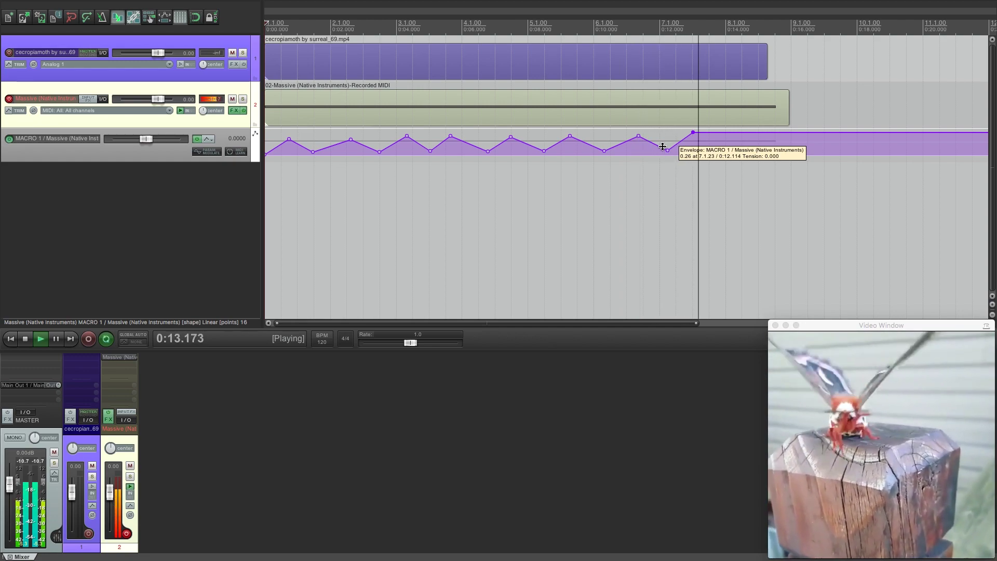
Play back passages from about 0:07.5 and 0:05 to compare the filter sweep with the moth's wing movement
{"action": "key", "text": "space"}
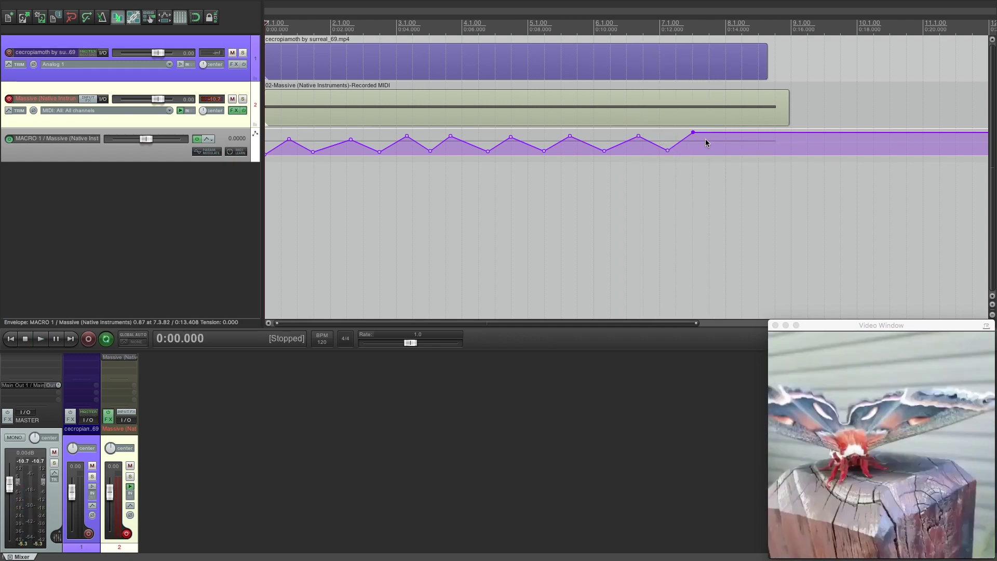
{"action": "mouse_move", "coordinate": [701, 132]}
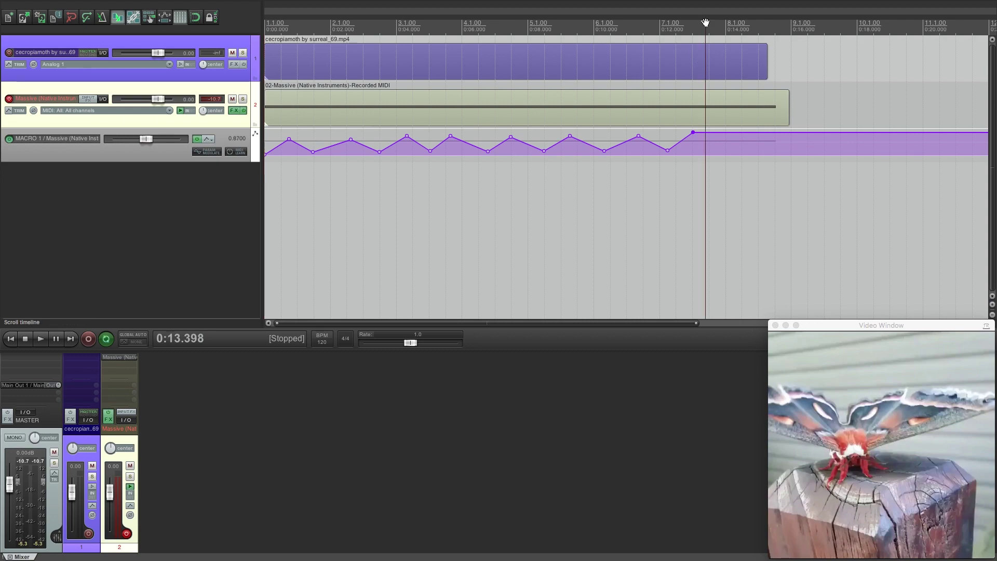
{"action": "left_click", "coordinate": [513, 27]}
{"action": "key", "text": "space"}
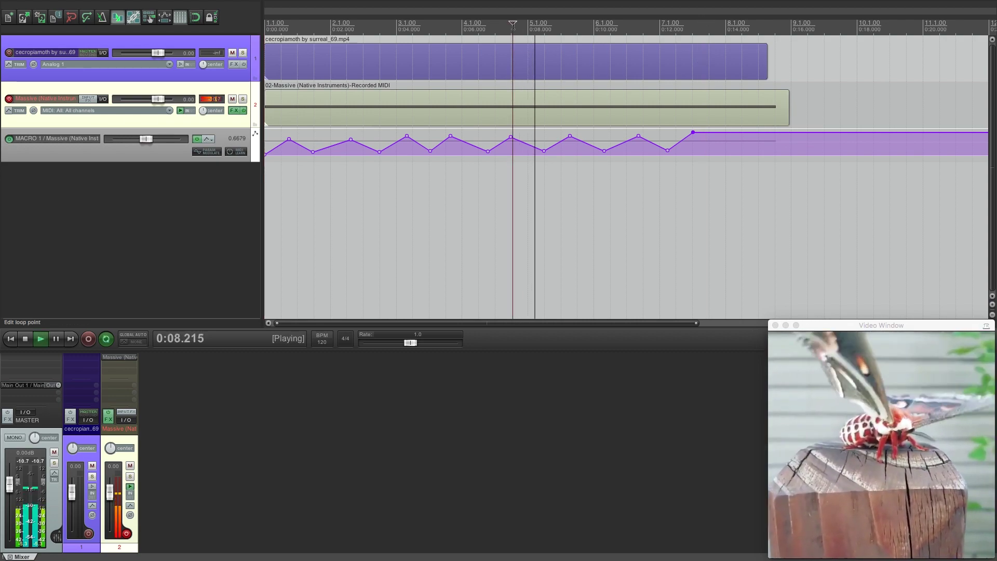
{"action": "left_click", "coordinate": [431, 23]}
{"action": "key", "text": "space"}
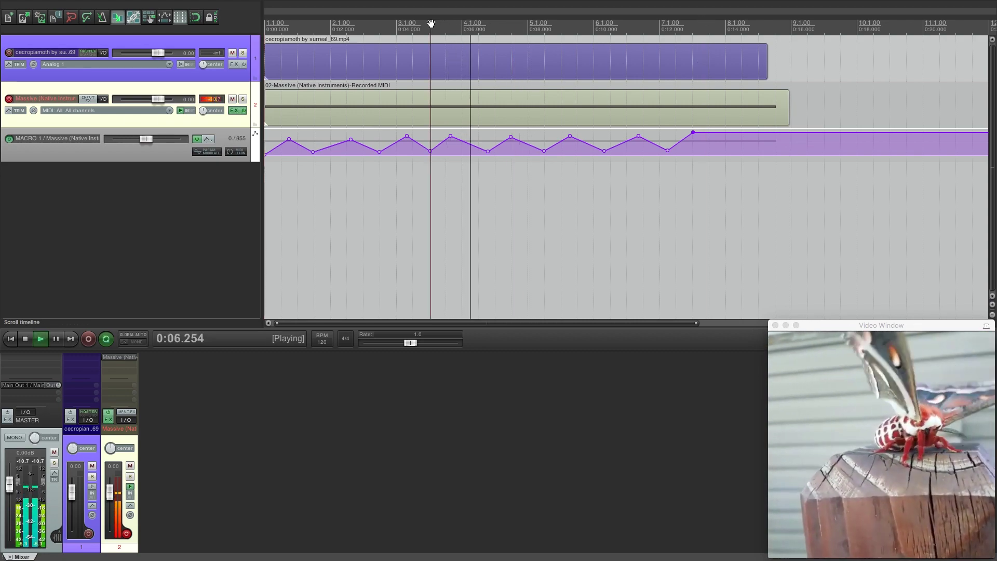
{"action": "key", "text": "space"}
{"action": "key", "text": "space"}
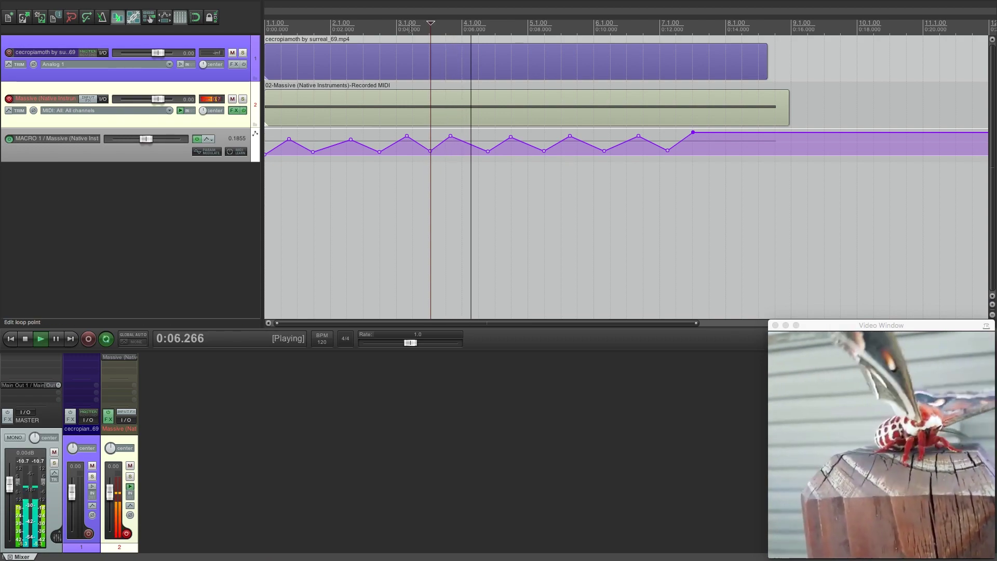
{"action": "key", "text": "space"}
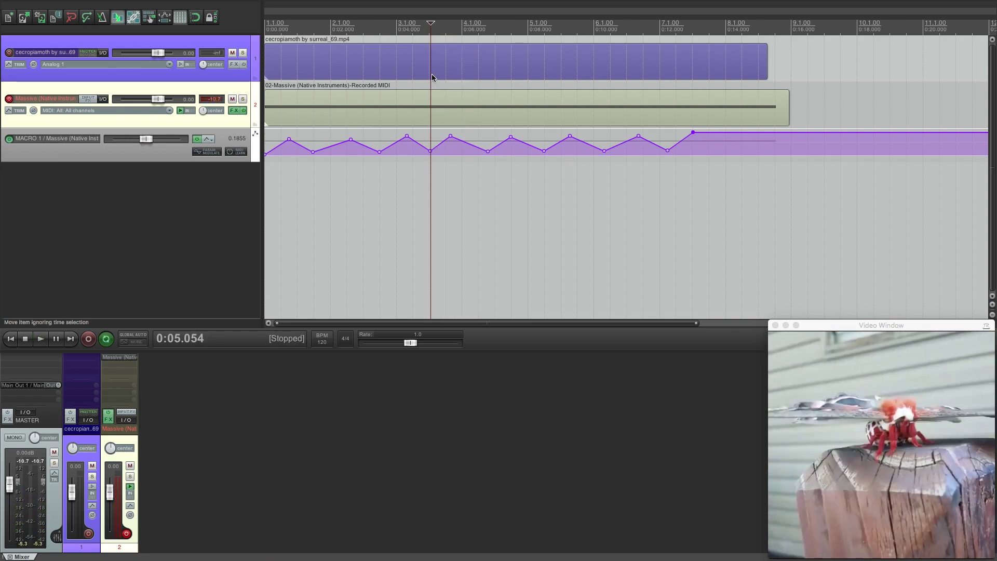
Examine the moth's wing position frame by frame around 0:06.2 against the MACRO 1 envelope
{"action": "left_click", "coordinate": [470, 138]}
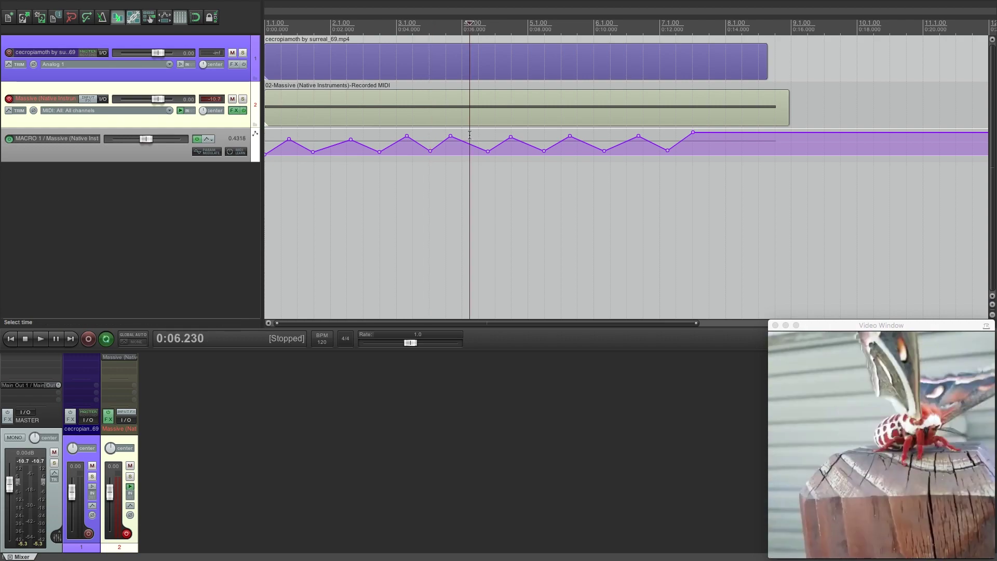
{"action": "scroll", "coordinate": [470, 136], "scroll_direction": "up", "scroll_amount": 1}
{"action": "scroll", "coordinate": [469, 136], "scroll_direction": "up", "scroll_amount": 2}
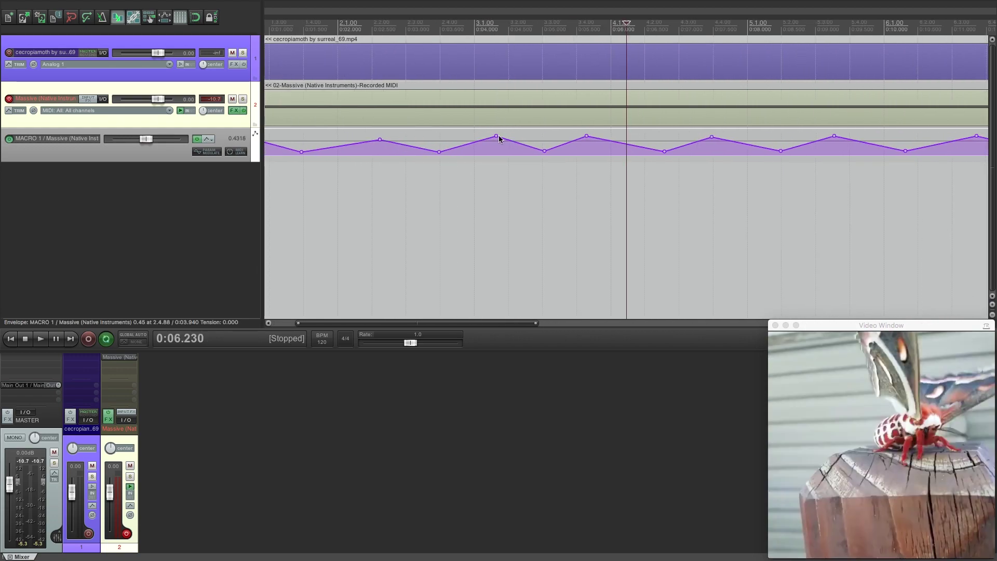
{"action": "key", "text": "Right"}
{"action": "key", "text": "Right"}
{"action": "key", "text": "Right"}
{"action": "key", "text": "Right"}
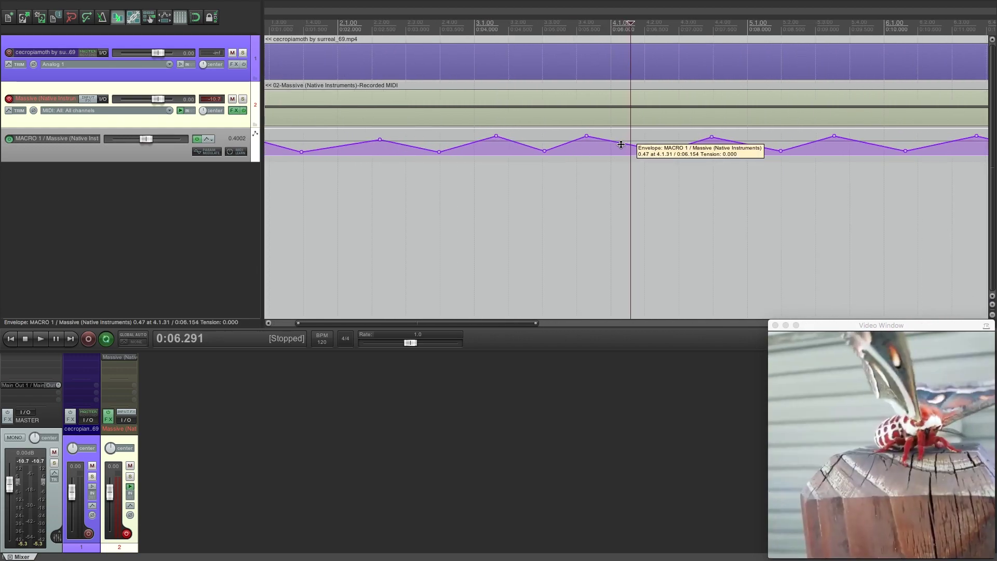
Step through the wing movement from about 0:05.6 and add a small extra peak to the MACRO 1 envelope at about 0:06
{"action": "left_click", "coordinate": [586, 129]}
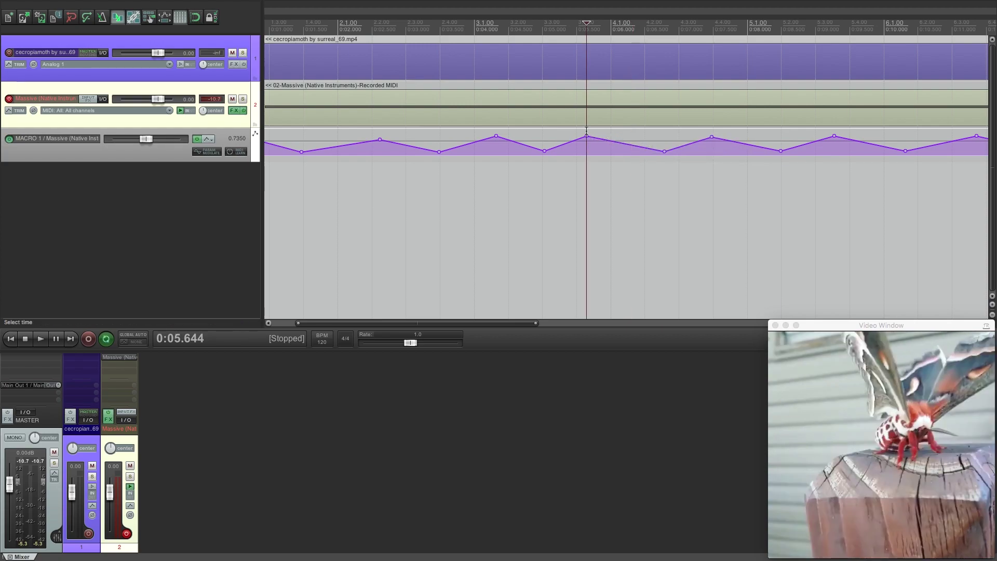
{"action": "key", "text": "Right"}
{"action": "key", "text": "Right"}
{"action": "key", "text": "Right"}
{"action": "key", "text": "Right"}
{"action": "key", "text": "Right"}
{"action": "key", "text": "Right"}
{"action": "key", "text": "Right"}
{"action": "key", "text": "Right"}
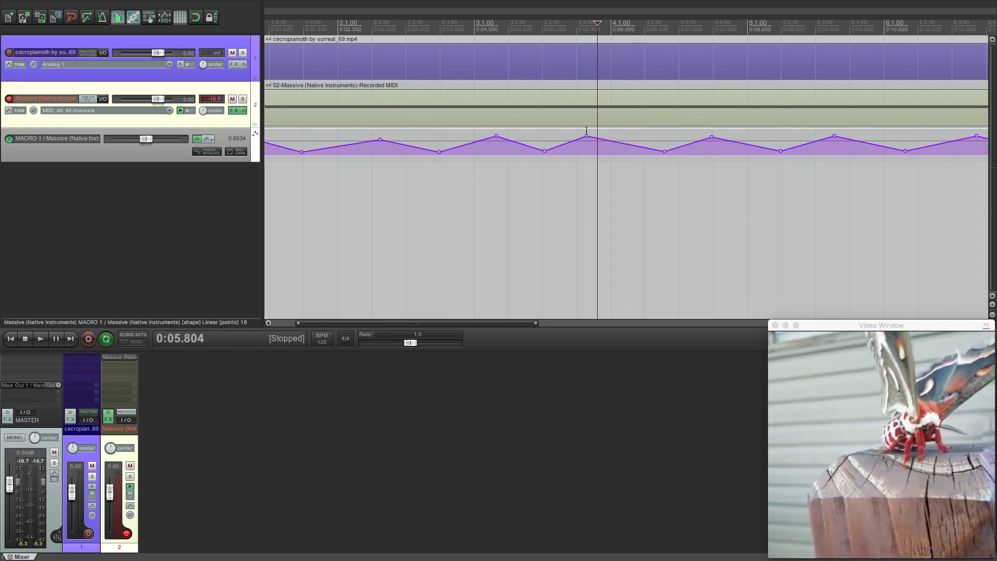
{"action": "key", "text": "Right"}
{"action": "key", "text": "Right"}
{"action": "key", "text": "Right"}
{"action": "key", "text": "Right"}
{"action": "key", "text": "Right"}
{"action": "key", "text": "Right"}
{"action": "key", "text": "Right"}
{"action": "key", "text": "Right"}
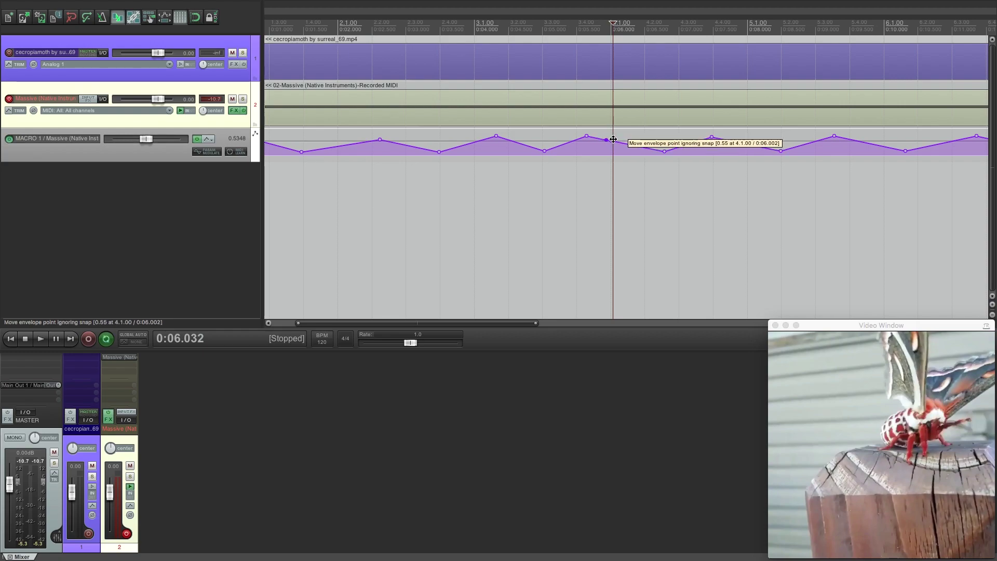
{"action": "left_click", "coordinate": [618, 141]}
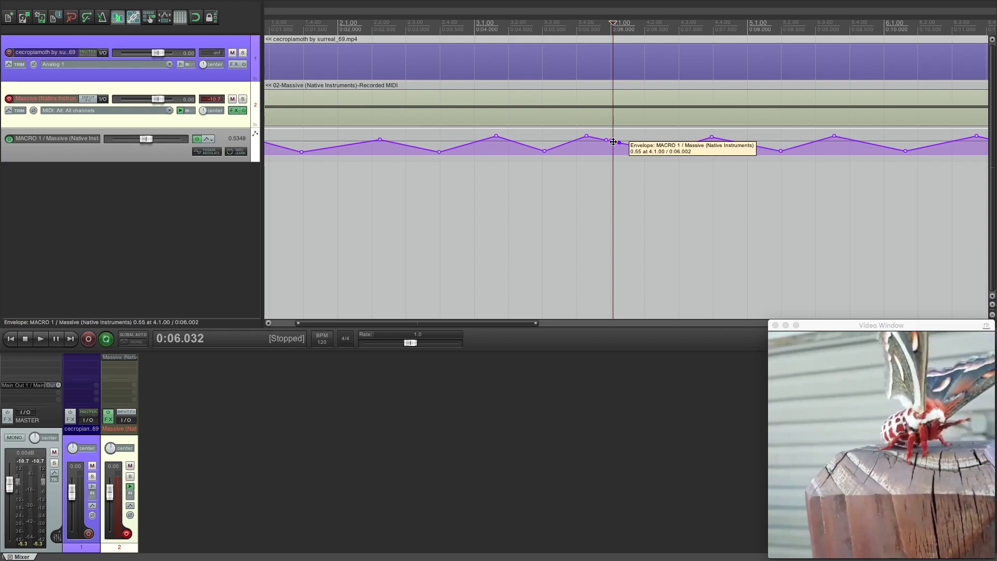
{"action": "left_click_drag", "start_coordinate": [613, 142], "coordinate": [615, 122]}
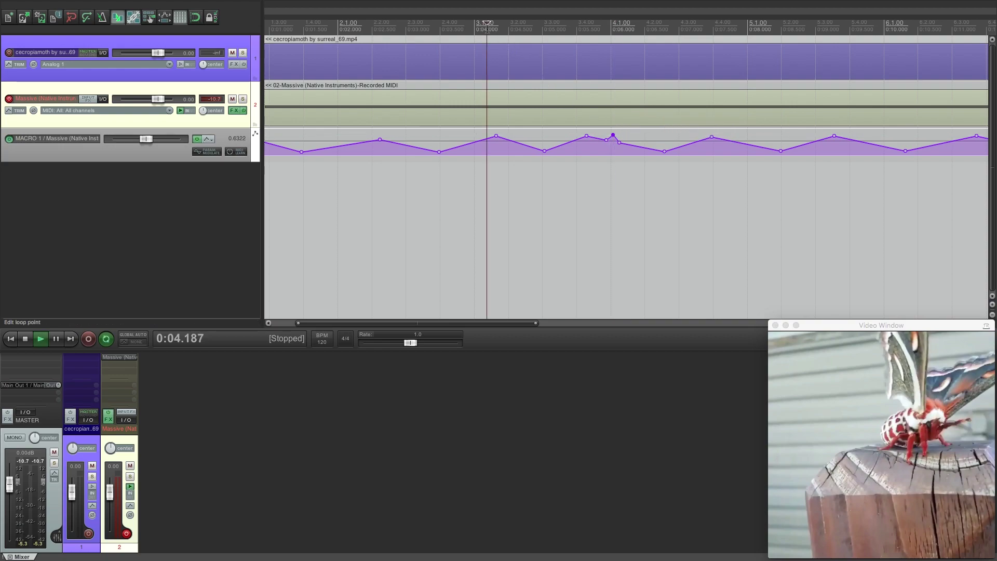
Play back the automation from about 0:04.2 to past 0:12 to check it against the wing movement
{"action": "key", "text": "space"}
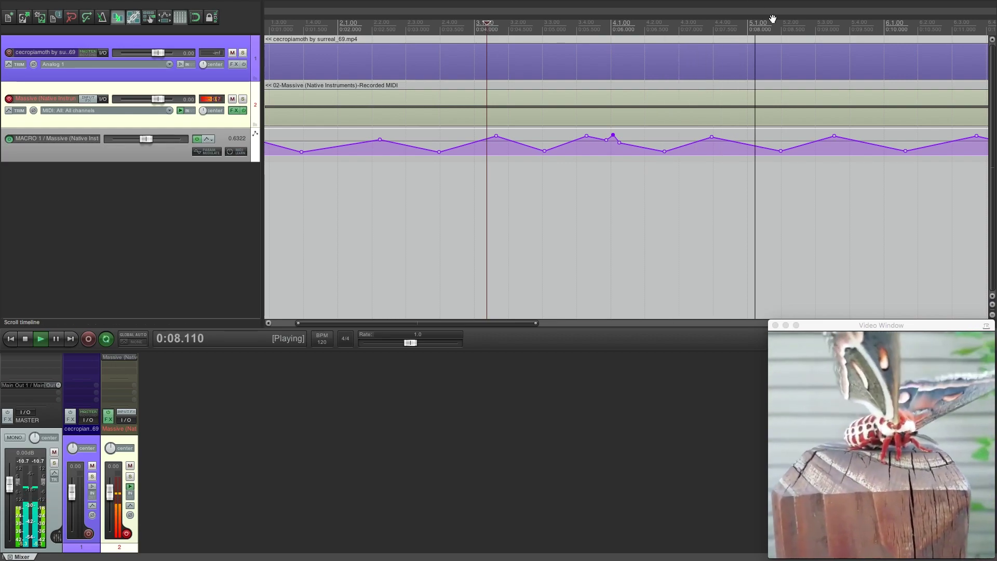
{"action": "scroll", "coordinate": [773, 19], "scroll_direction": "down", "scroll_amount": 1}
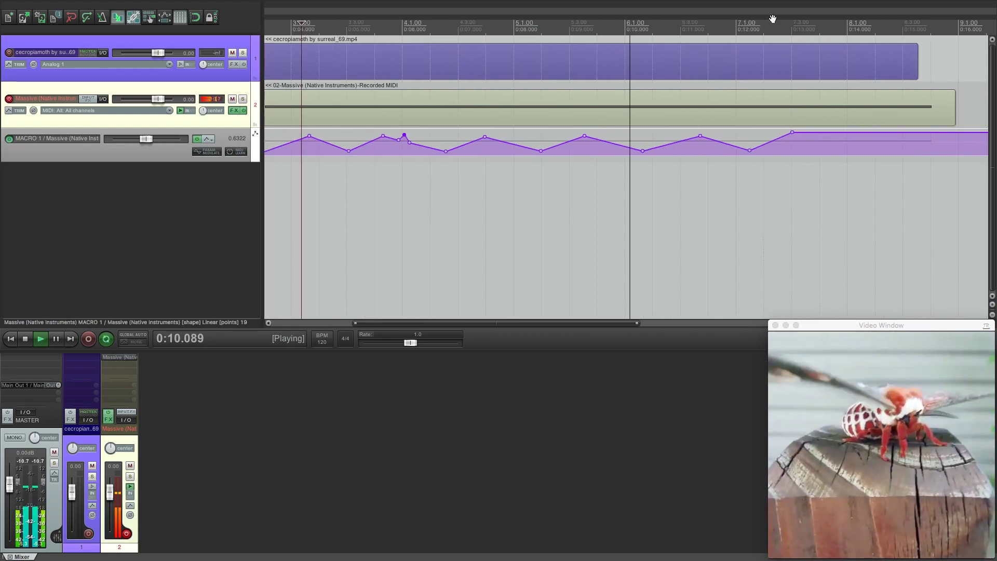
{"action": "scroll", "coordinate": [773, 19], "scroll_direction": "down", "scroll_amount": 2}
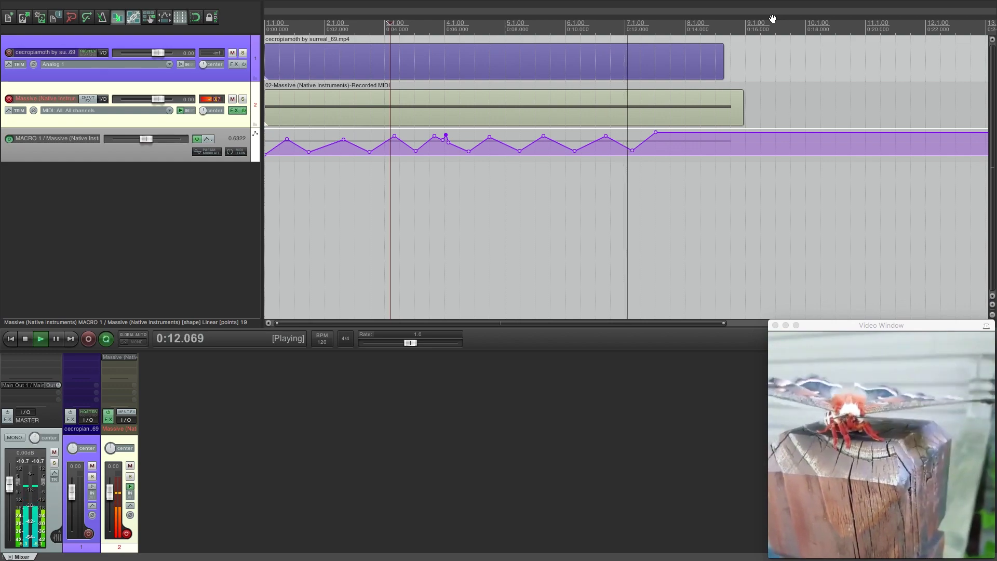
{"action": "key", "text": "space"}
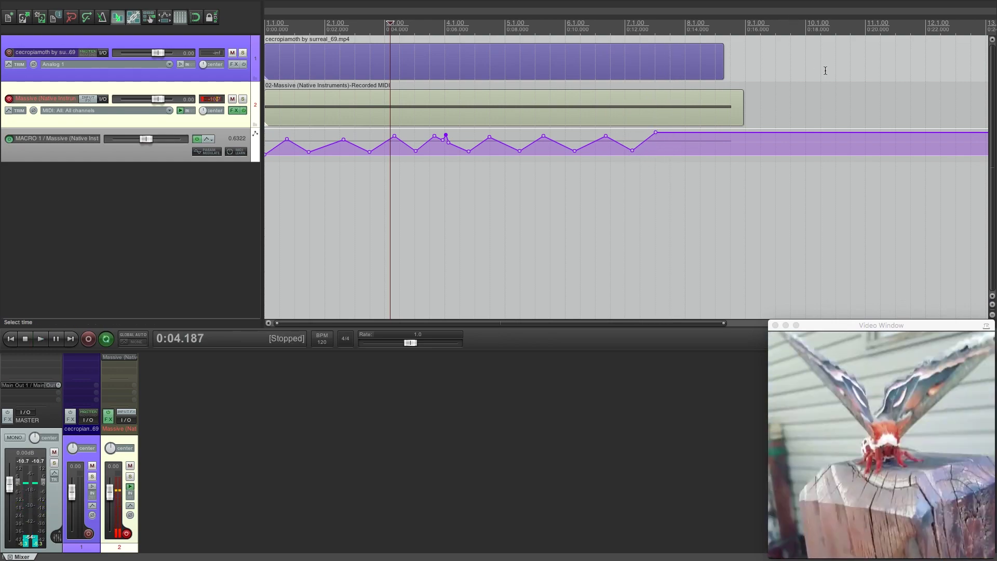
Lower the MACRO 1 envelope's high point at about 0:13 slightly and add a low point of about 0.22 at about 0:13.5
{"action": "left_click_drag", "start_coordinate": [656, 139], "coordinate": [653, 144]}
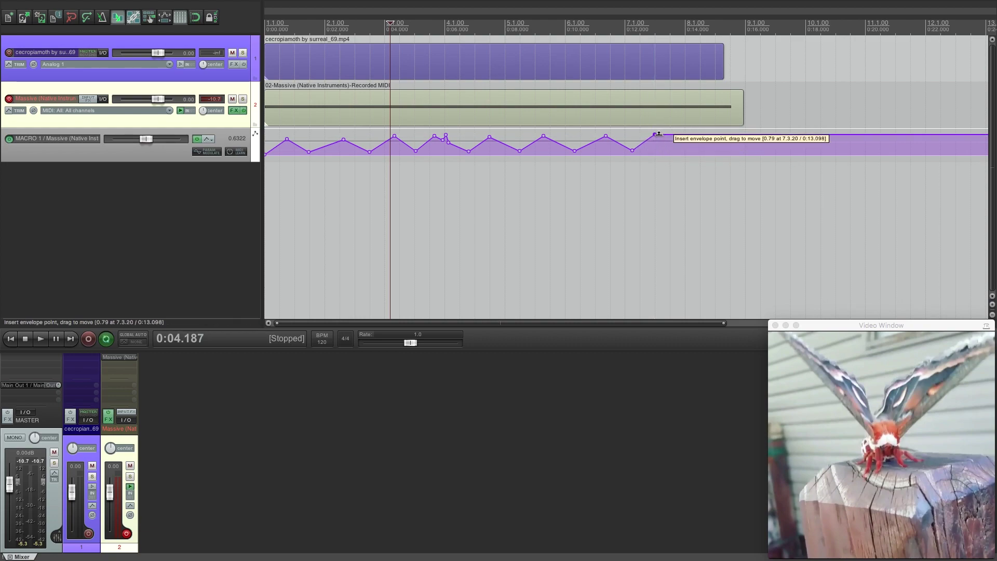
{"action": "left_click_drag", "start_coordinate": [665, 134], "coordinate": [671, 194]}
{"action": "left_click", "coordinate": [668, 136]}
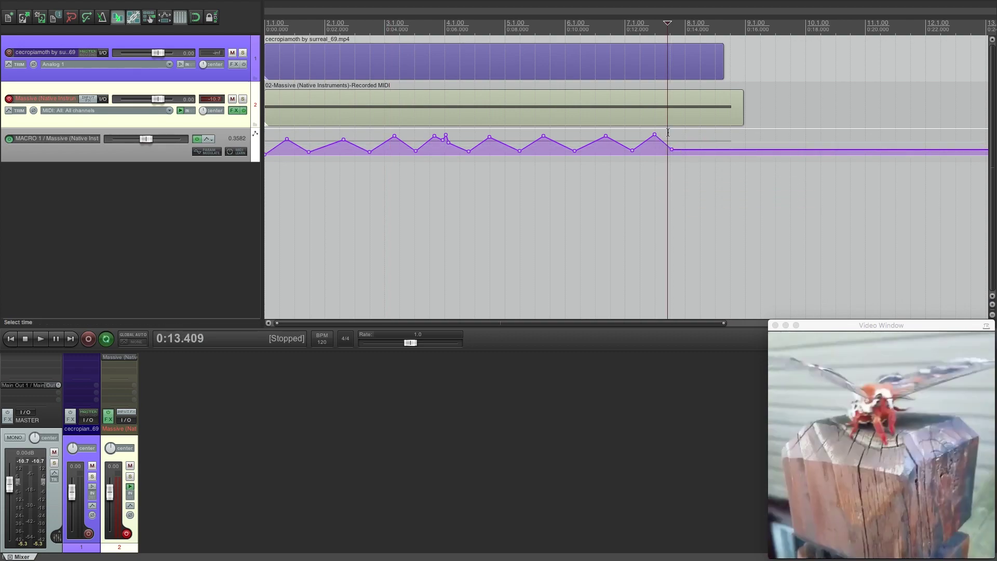
Add two short peaks to the MACRO 1 envelope between about 0:13.15 and 0:13.4 and play back from about 0:12.8
{"action": "scroll", "coordinate": [837, 135], "scroll_direction": "up", "scroll_amount": 4}
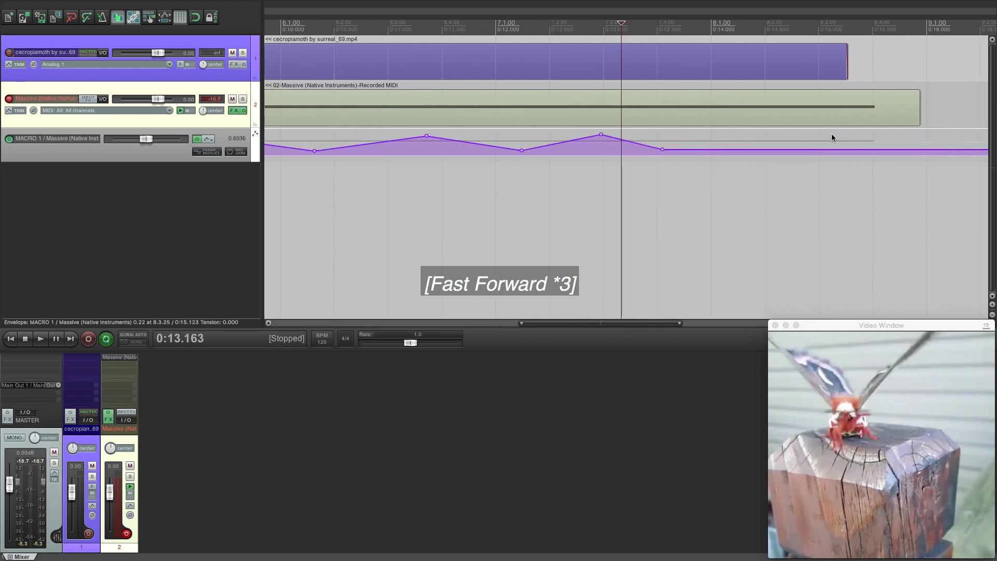
{"action": "left_click", "coordinate": [629, 142]}
{"action": "left_click_drag", "start_coordinate": [627, 123], "coordinate": [644, 174]}
{"action": "left_click", "coordinate": [582, 135]}
{"action": "key", "text": "space"}
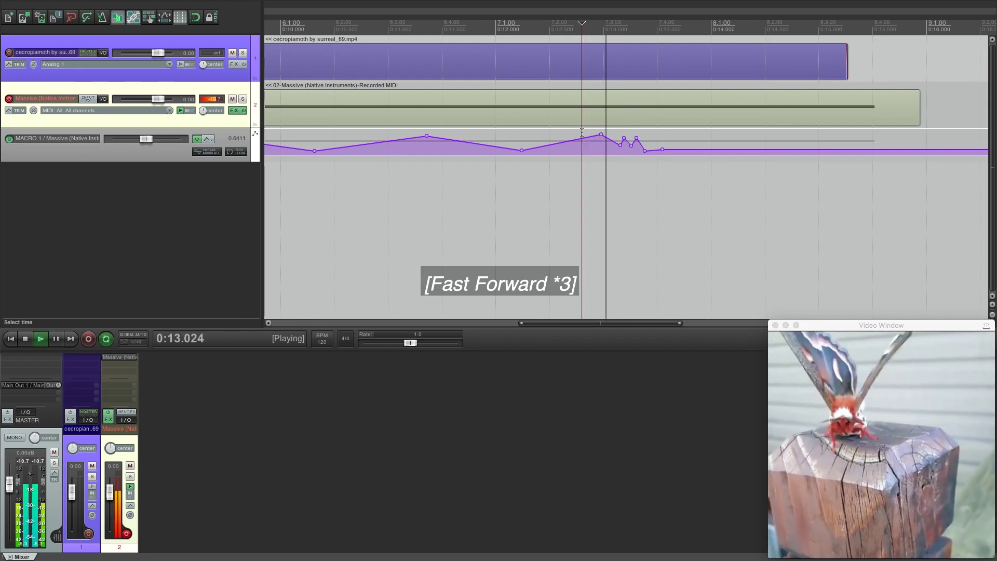
Add three more short peaks to the MACRO 1 envelope between about 0:13.5 and 0:13.8 and play back from 0:12.699
{"action": "left_click_drag", "start_coordinate": [663, 149], "coordinate": [665, 107]}
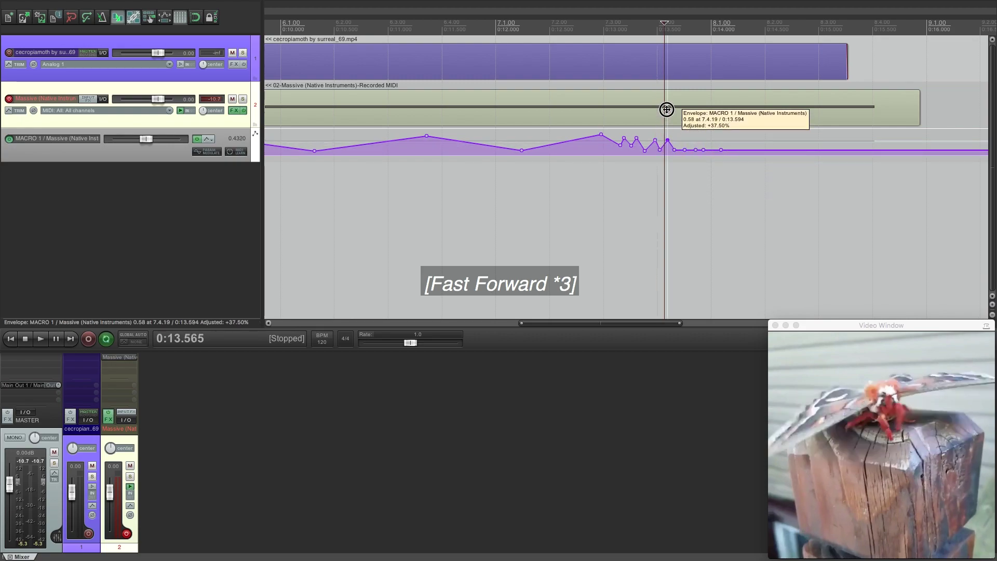
{"action": "left_click_drag", "start_coordinate": [685, 149], "coordinate": [685, 104]}
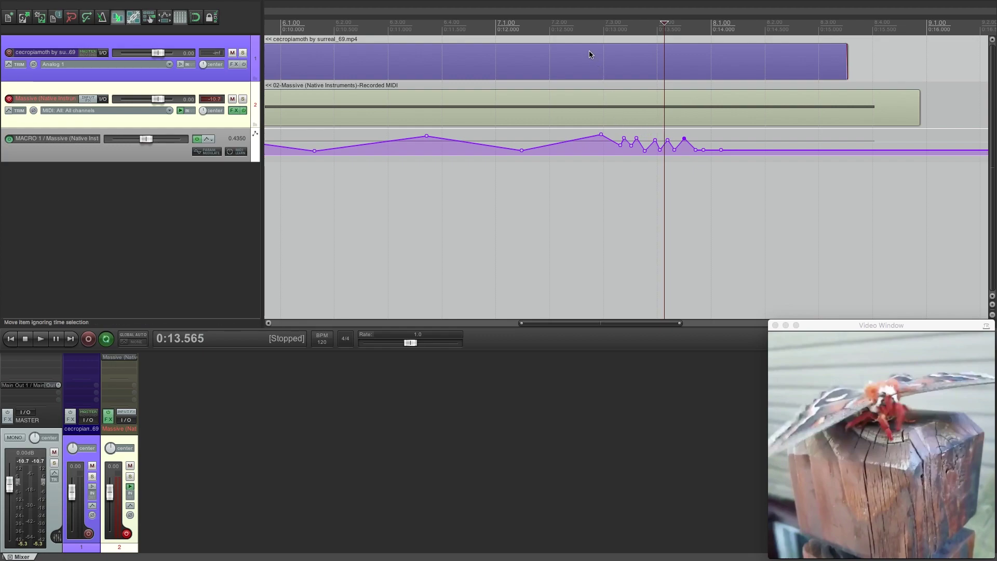
{"action": "left_click", "coordinate": [571, 13]}
{"action": "key", "text": "space"}
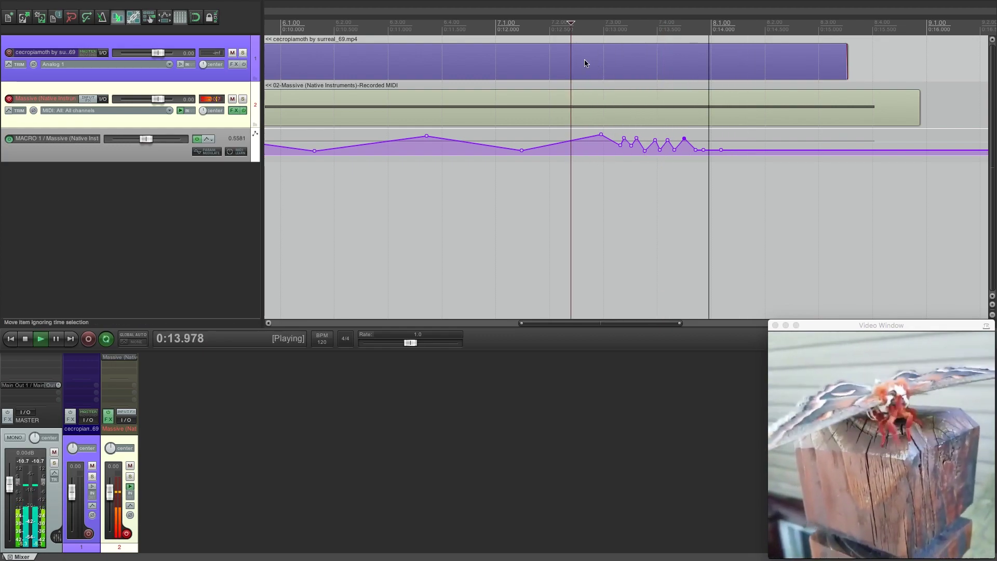
{"action": "key", "text": "space"}
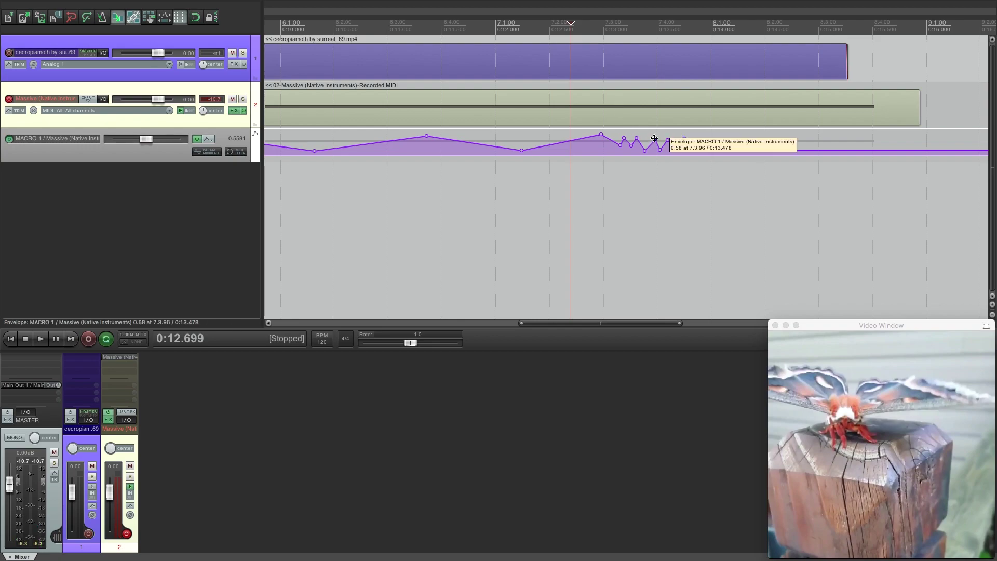
Remove the MACRO 1 envelope peak at 0:13.478 and shape further short peaks up to about 0:14, checking with playback
{"action": "key", "text": "space"}
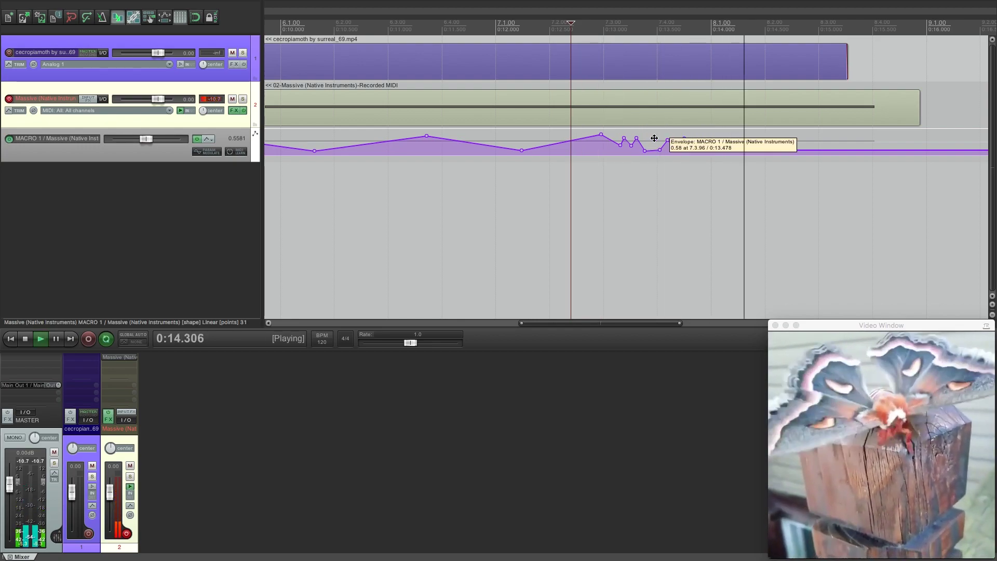
{"action": "key", "text": "space"}
{"action": "mouse_move", "coordinate": [666, 145]}
{"action": "left_mouse_down"}
{"action": "mouse_move", "coordinate": [685, 139]}
{"action": "mouse_move", "coordinate": [699, 151]}
{"action": "mouse_move", "coordinate": [684, 149]}
{"action": "mouse_move", "coordinate": [697, 151]}
{"action": "mouse_move", "coordinate": [703, 132]}
{"action": "mouse_move", "coordinate": [708, 156]}
{"action": "mouse_move", "coordinate": [712, 87]}
{"action": "mouse_move", "coordinate": [717, 183]}
{"action": "left_mouse_up"}
{"action": "left_click", "coordinate": [576, 20]}
{"action": "key", "text": "space"}
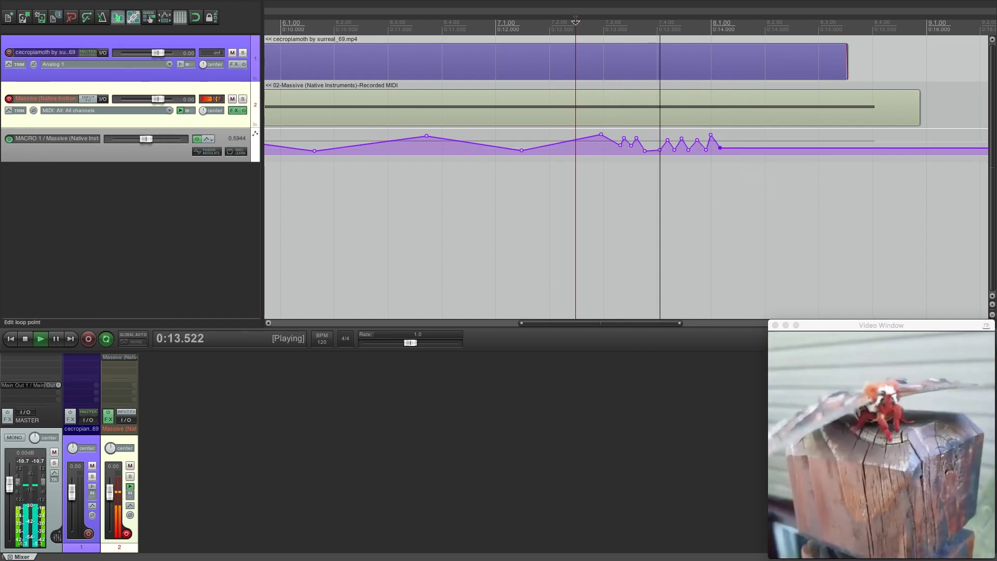
Draw dense, fluttering automation freehand on the MACRO 1 envelope from about 0:14.1 to 0:15.9 and play it back
{"action": "key", "text": "space"}
{"action": "mouse_move", "coordinate": [722, 148]}
{"action": "left_mouse_down"}
{"action": "mouse_move", "coordinate": [876, 146]}
{"action": "mouse_move", "coordinate": [743, 142]}
{"action": "mouse_move", "coordinate": [828, 136]}
{"action": "mouse_move", "coordinate": [857, 148]}
{"action": "mouse_move", "coordinate": [921, 149]}
{"action": "left_mouse_up"}
{"action": "key", "text": "space"}
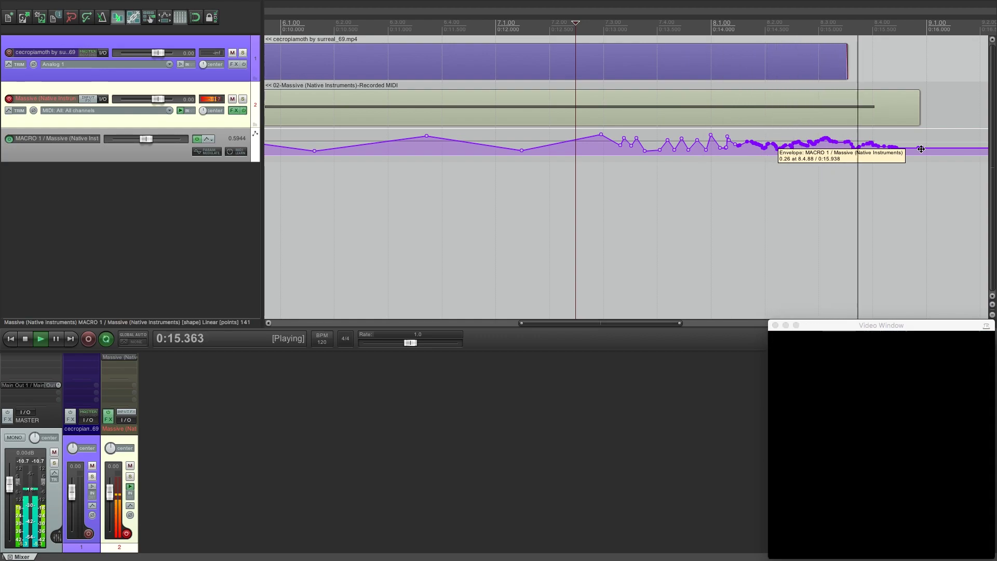
{"action": "key", "text": "space"}
Return to the project start and open the Massive plug-in from track 2, moving its window clear of the video
{"action": "key", "text": "Home"}
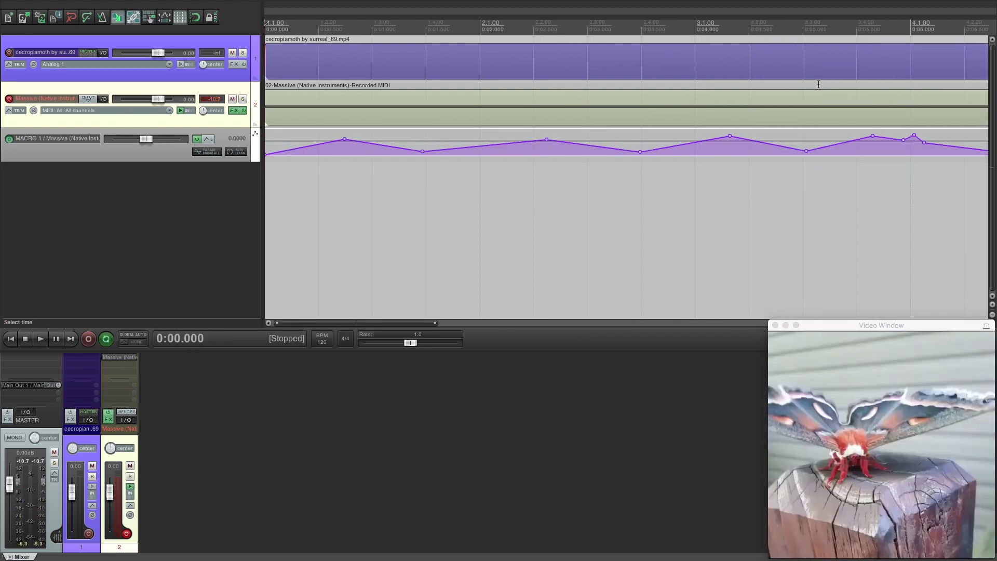
{"action": "scroll", "coordinate": [815, 112], "scroll_direction": "down", "scroll_amount": 5}
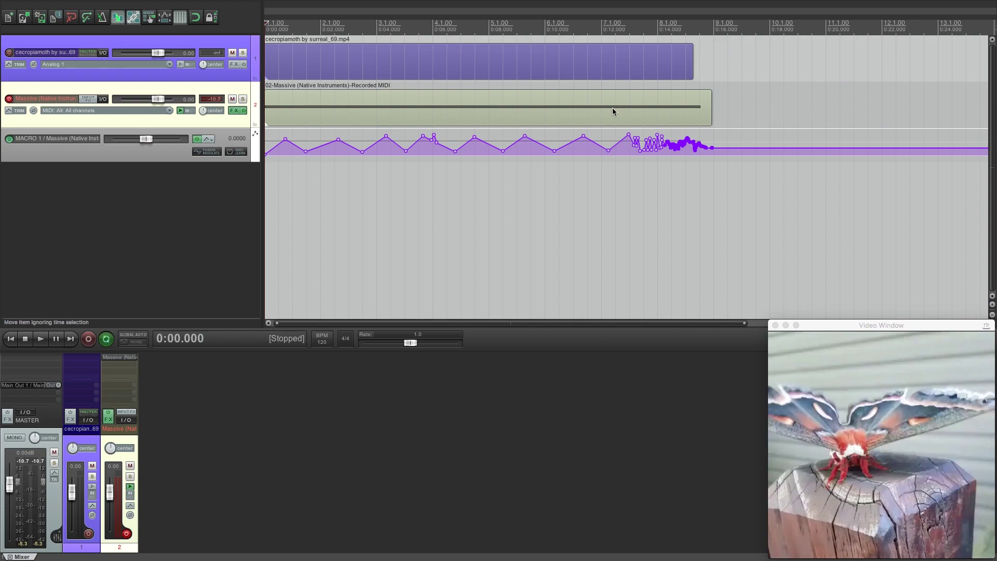
{"action": "left_click", "coordinate": [232, 113]}
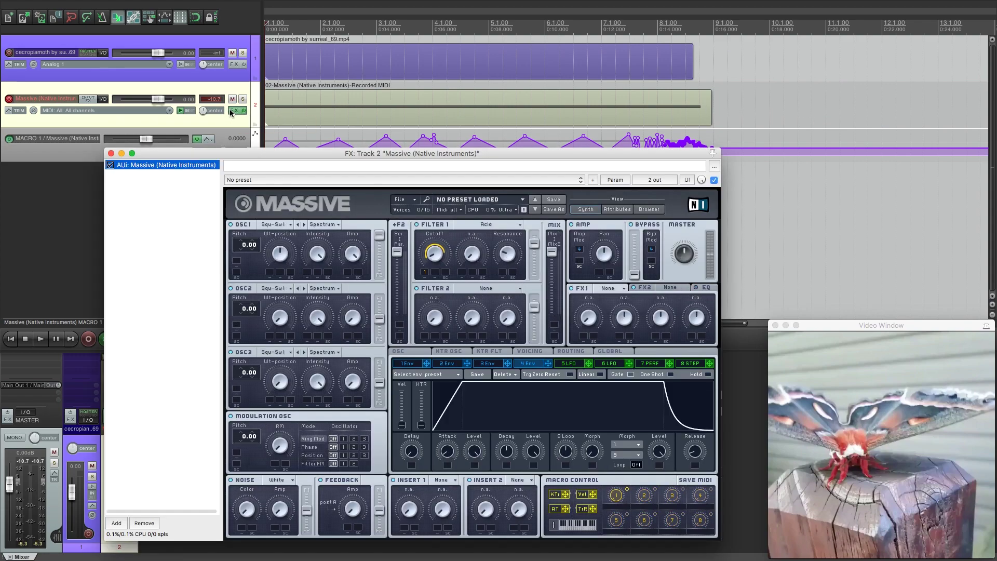
{"action": "left_click_drag", "start_coordinate": [309, 154], "coordinate": [398, 53]}
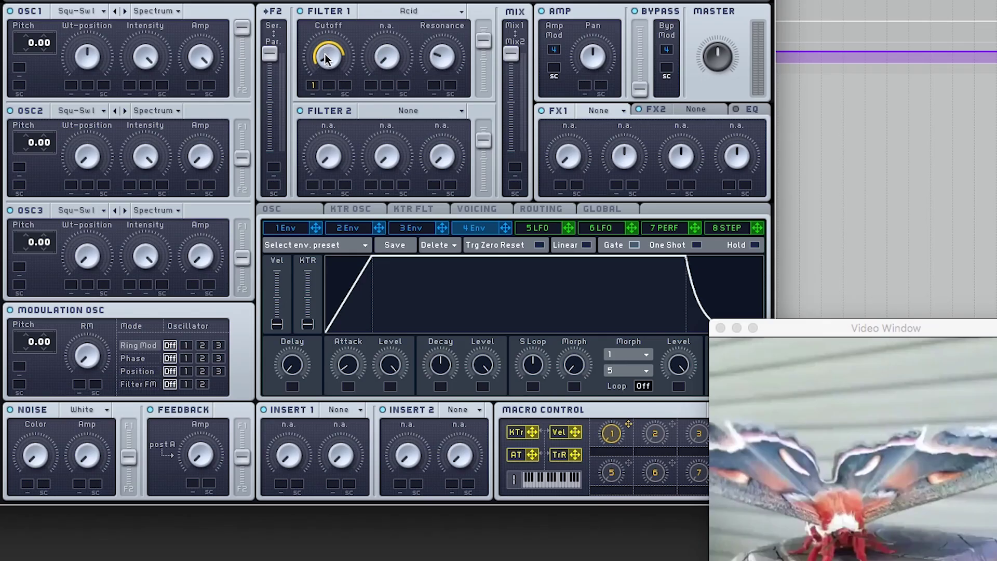
Raise Filter 1's Resonance and assign Macro 1 to it with an upward modulation range
{"action": "left_click_drag", "start_coordinate": [444, 61], "coordinate": [445, 11]}
{"action": "mouse_move", "coordinate": [422, 73]}
{"action": "left_mouse_down"}
{"action": "mouse_move", "coordinate": [436, 96]}
{"action": "mouse_move", "coordinate": [433, 83]}
{"action": "left_mouse_up"}
{"action": "mouse_move", "coordinate": [439, 44]}
{"action": "left_mouse_down"}
{"action": "mouse_move", "coordinate": [443, 82]}
{"action": "mouse_move", "coordinate": [438, 56]}
{"action": "left_mouse_up"}
Set OSC1's wavetable to Roughmath I and try out its Wt-position during playback
{"action": "left_click", "coordinate": [87, 12]}
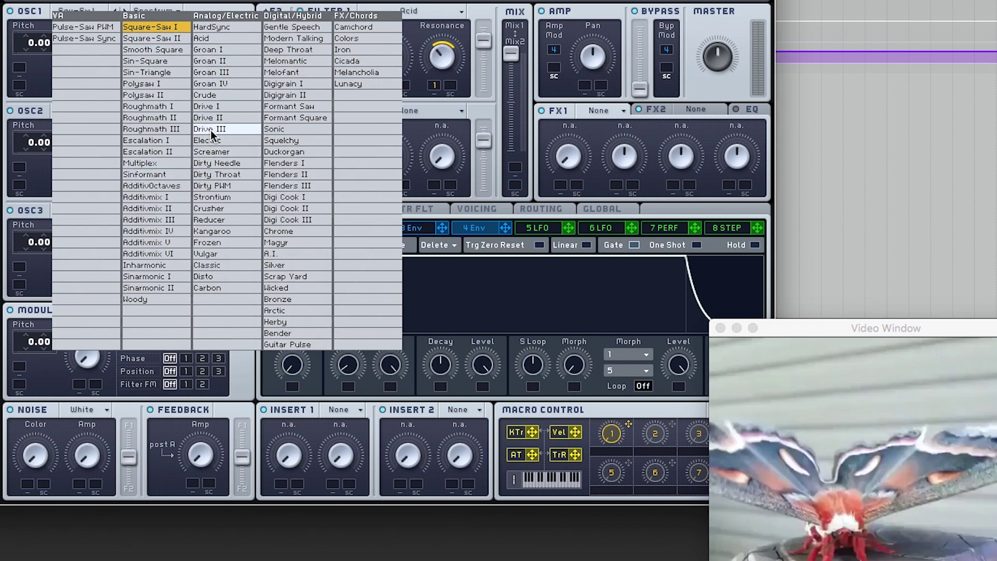
{"action": "left_click", "coordinate": [163, 111]}
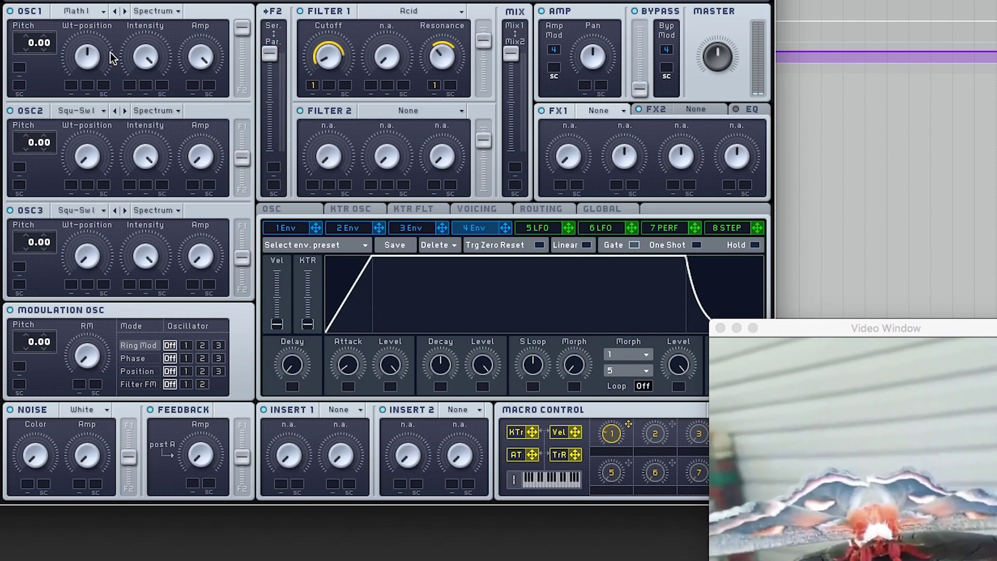
{"action": "left_click_drag", "start_coordinate": [80, 49], "coordinate": [80, 75]}
Set OSC2's pitch to 0.03 and its Amp to maximum, with OSC1 routed between both filters
{"action": "left_click_drag", "start_coordinate": [44, 154], "coordinate": [45, 145]}
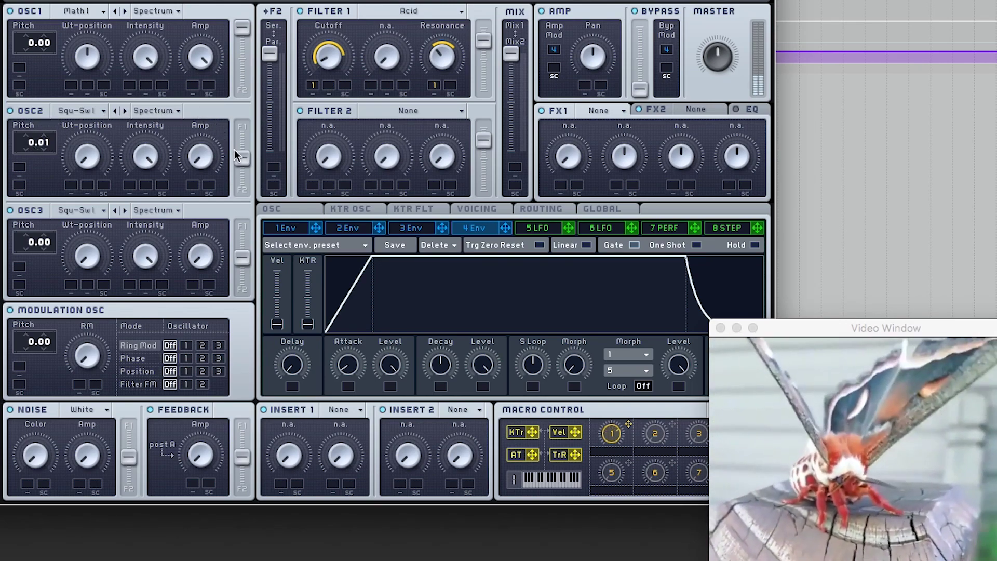
{"action": "left_click_drag", "start_coordinate": [249, 32], "coordinate": [246, 70]}
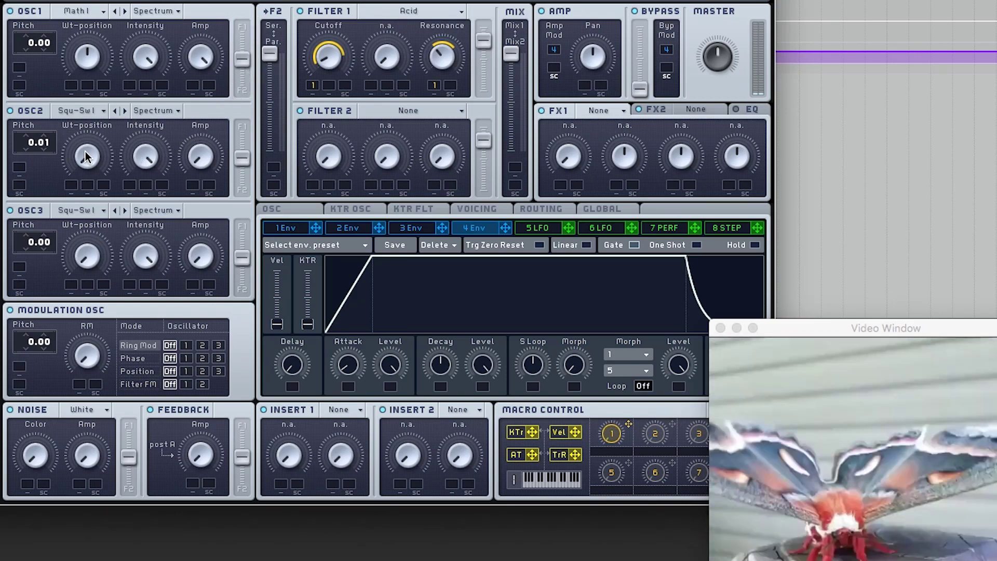
{"action": "left_click", "coordinate": [201, 155]}
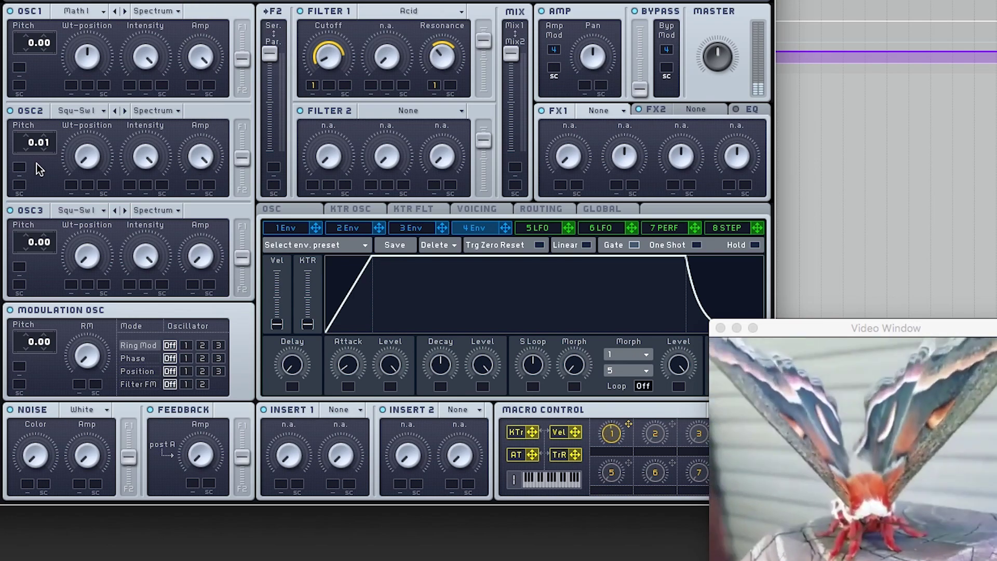
{"action": "left_click_drag", "start_coordinate": [52, 148], "coordinate": [48, 132]}
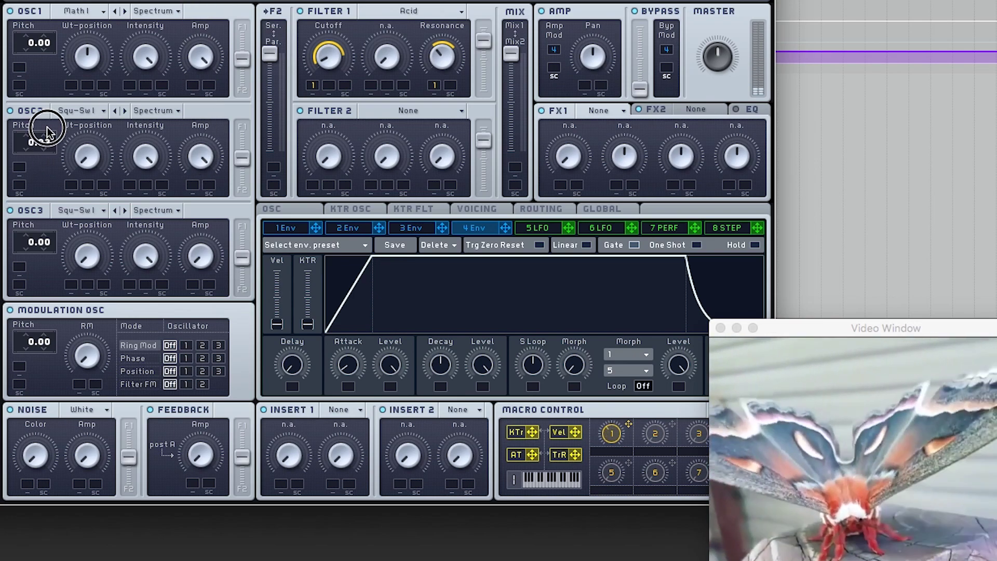
Try Roughmath III as OSC2's wavetable and replace it with Escalation II
{"action": "left_click", "coordinate": [87, 112]}
{"action": "left_click", "coordinate": [156, 229]}
{"action": "left_click", "coordinate": [96, 113]}
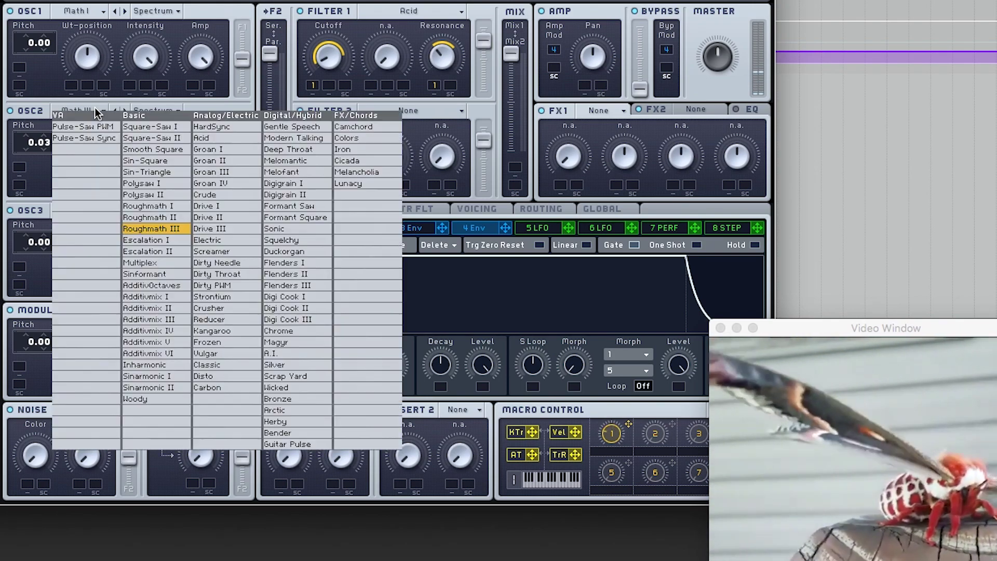
{"action": "left_click", "coordinate": [163, 251]}
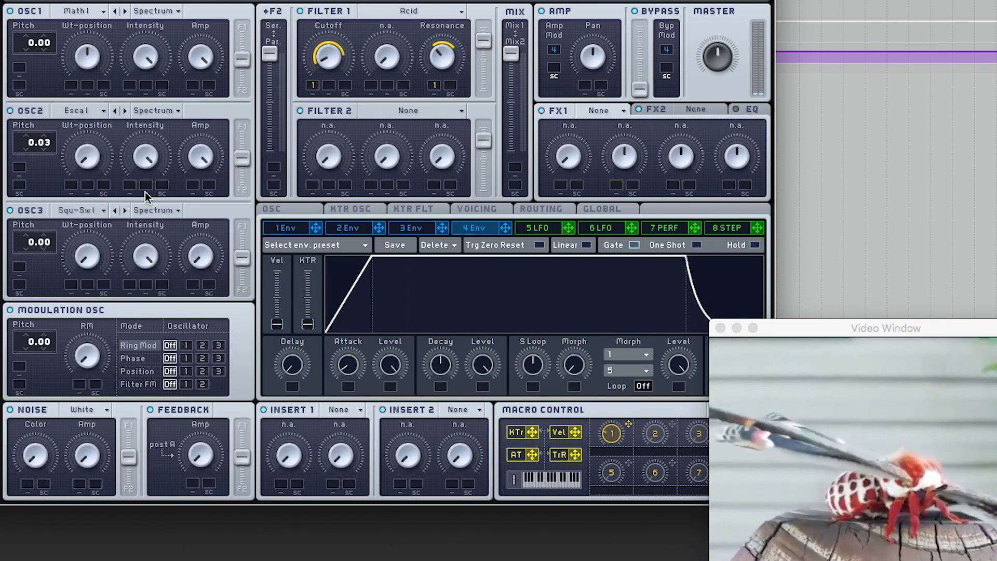
Set OSC2's wavetable to Multiplex and raise its Wt-position to about the middle
{"action": "left_click", "coordinate": [78, 111]}
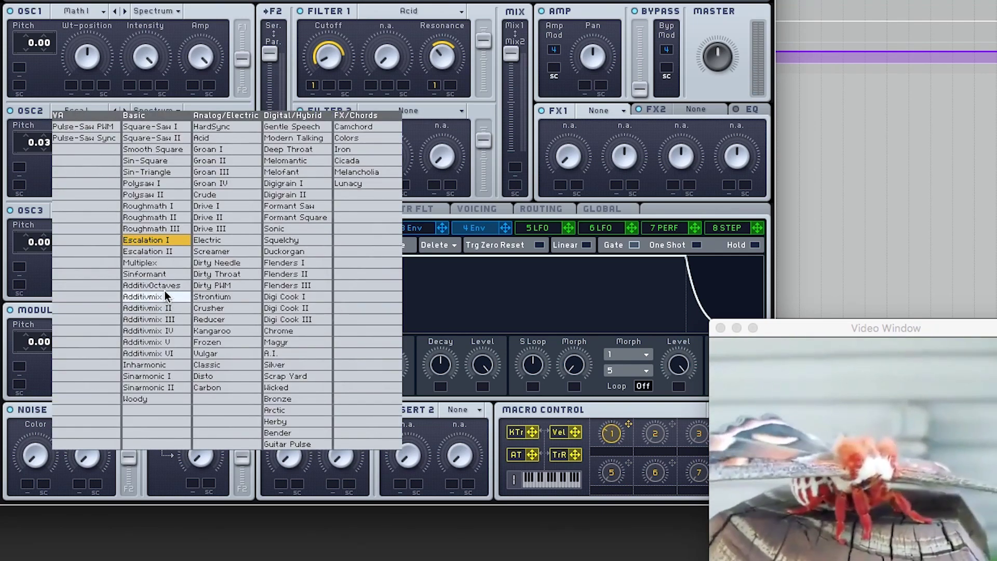
{"action": "left_click", "coordinate": [159, 263]}
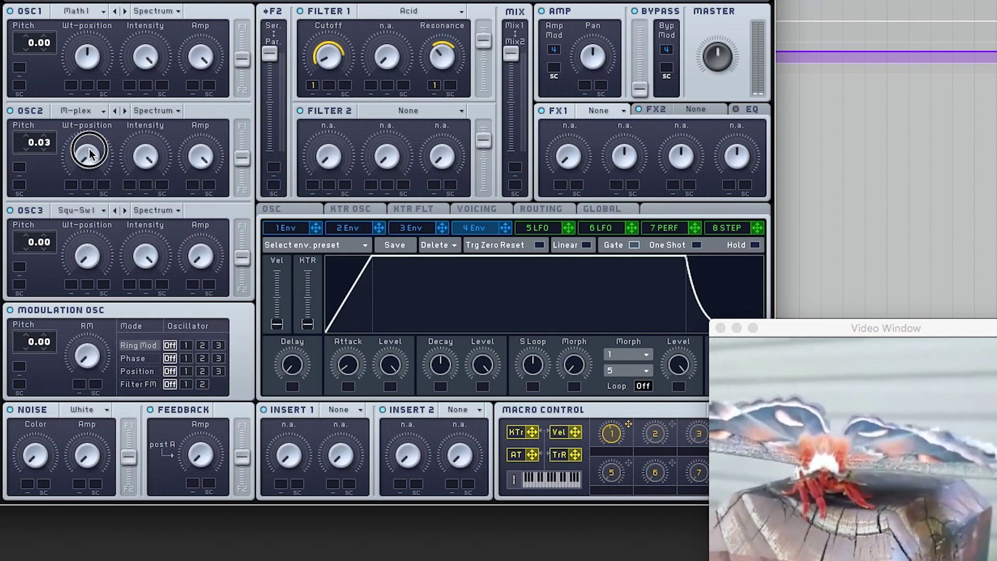
{"action": "left_click_drag", "start_coordinate": [89, 60], "coordinate": [83, 82]}
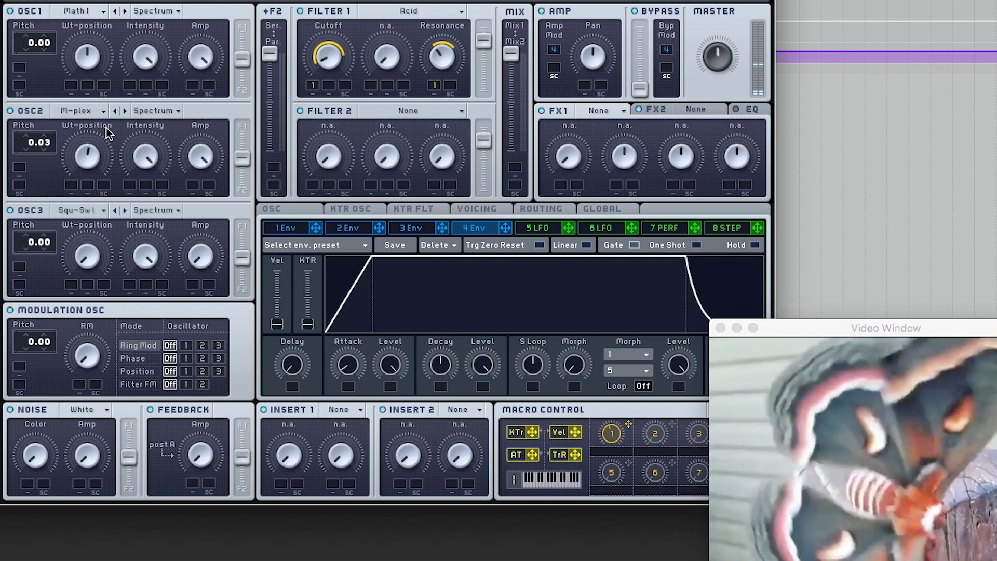
Try Iron, Cicada and Colors in turn as OSC2's wavetable during playback
{"action": "left_click", "coordinate": [102, 113]}
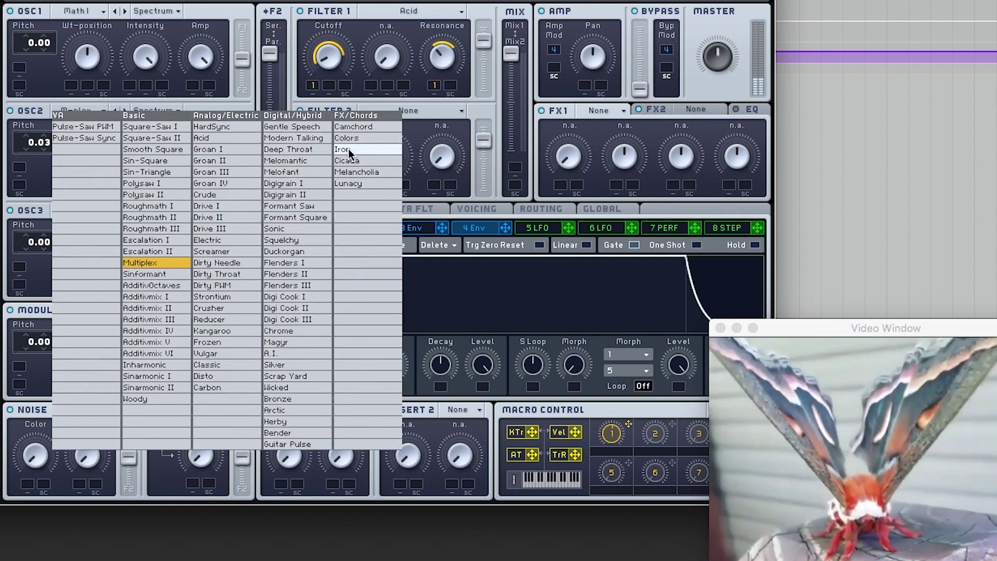
{"action": "left_click", "coordinate": [347, 149]}
{"action": "left_click", "coordinate": [82, 110]}
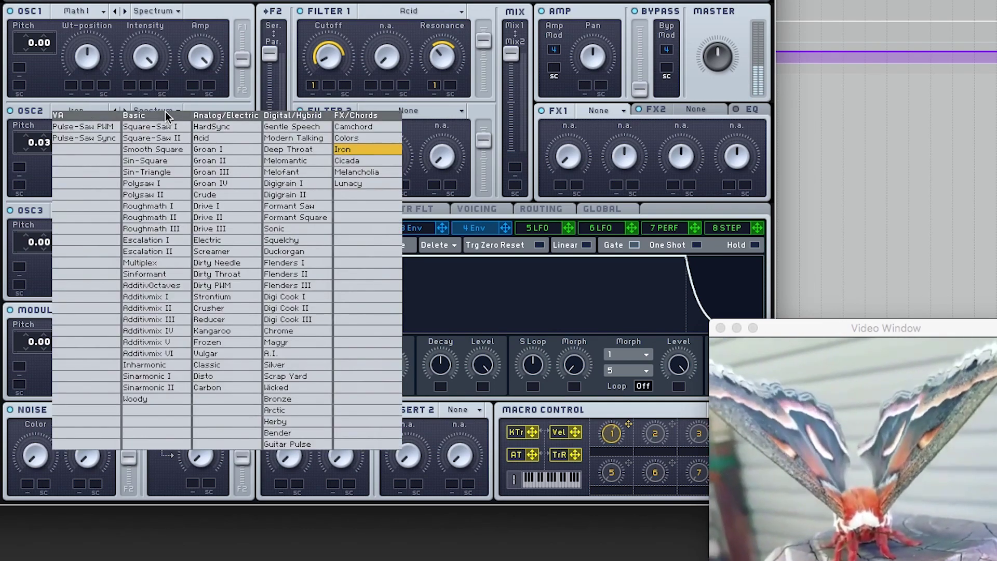
{"action": "left_click", "coordinate": [366, 160]}
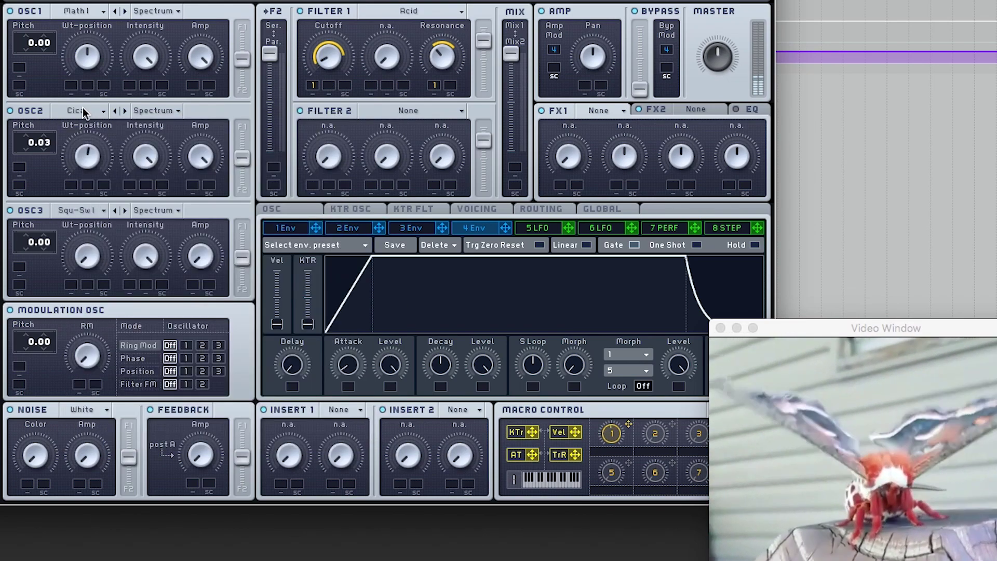
{"action": "left_click", "coordinate": [77, 109]}
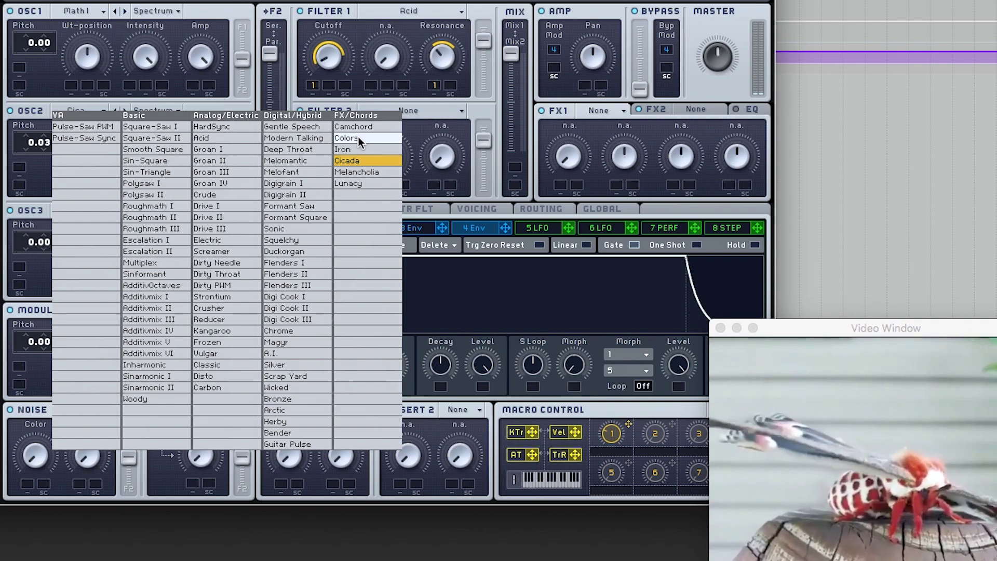
{"action": "left_click", "coordinate": [357, 137]}
{"action": "left_click", "coordinate": [82, 112]}
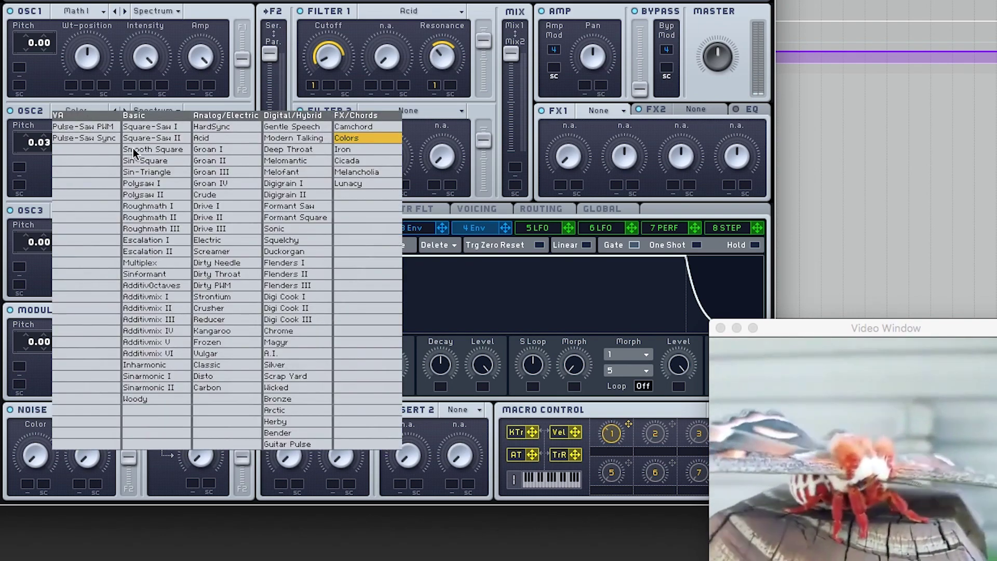
{"action": "left_click", "coordinate": [73, 107]}
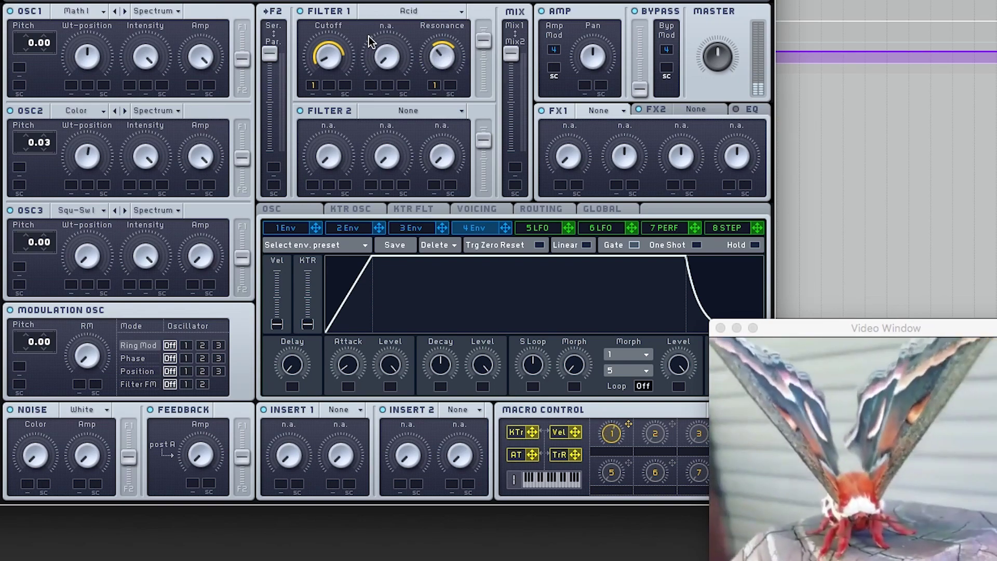
Raise Filter 1's Resonance to about the middle and its Cutoff slightly
{"action": "left_click_drag", "start_coordinate": [438, 70], "coordinate": [439, 40]}
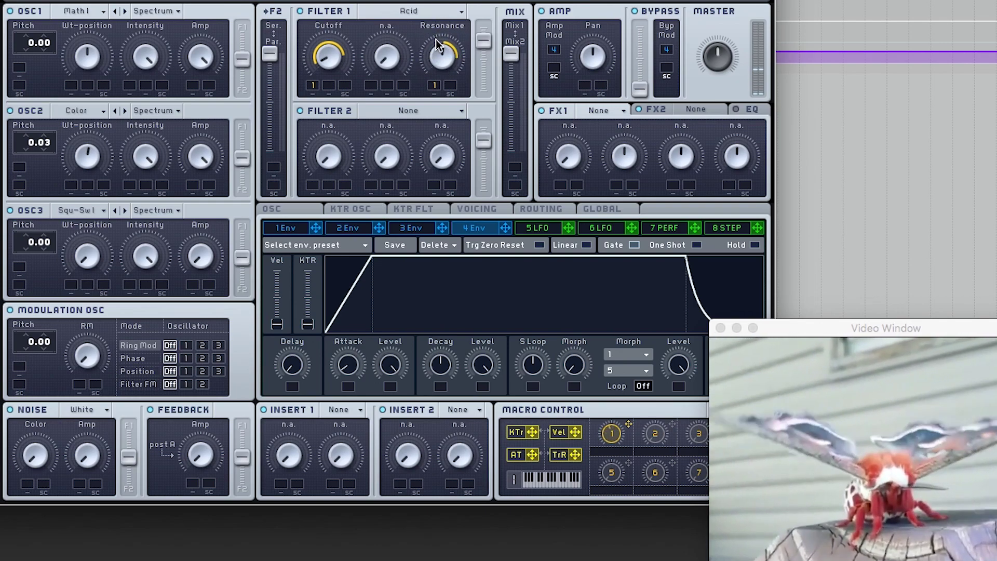
{"action": "left_click_drag", "start_coordinate": [318, 57], "coordinate": [318, 46]}
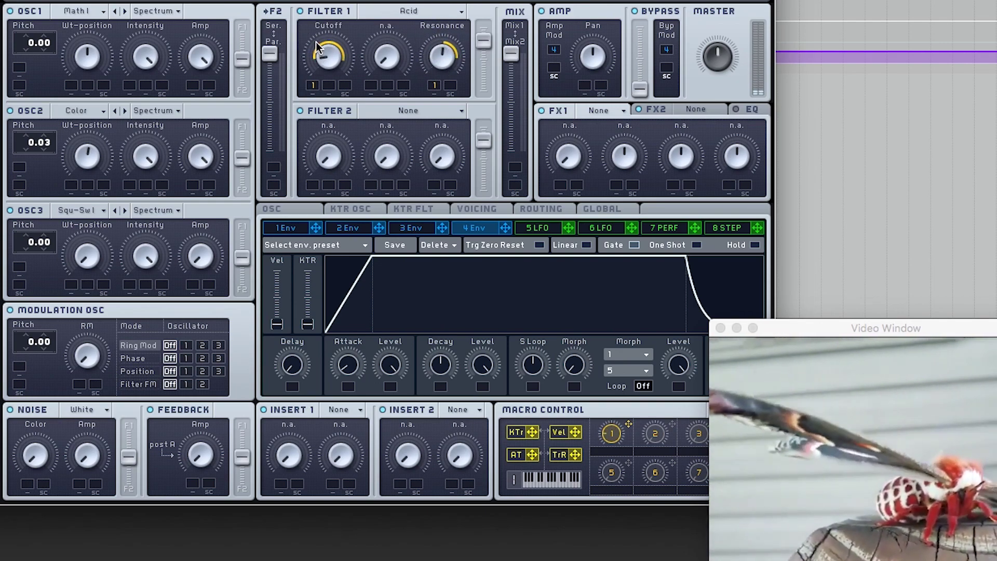
Set OSC3's pitch to -24.00 and its wavetable to Sin-Square
{"action": "left_click_drag", "start_coordinate": [34, 242], "coordinate": [32, 277]}
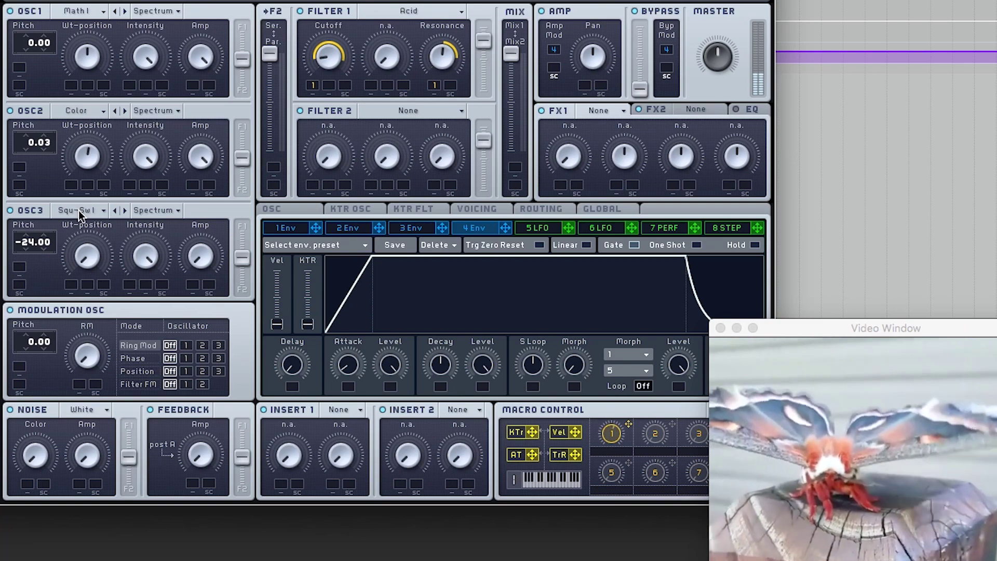
{"action": "left_click_drag", "start_coordinate": [87, 256], "coordinate": [88, 244]}
{"action": "left_click", "coordinate": [78, 73]}
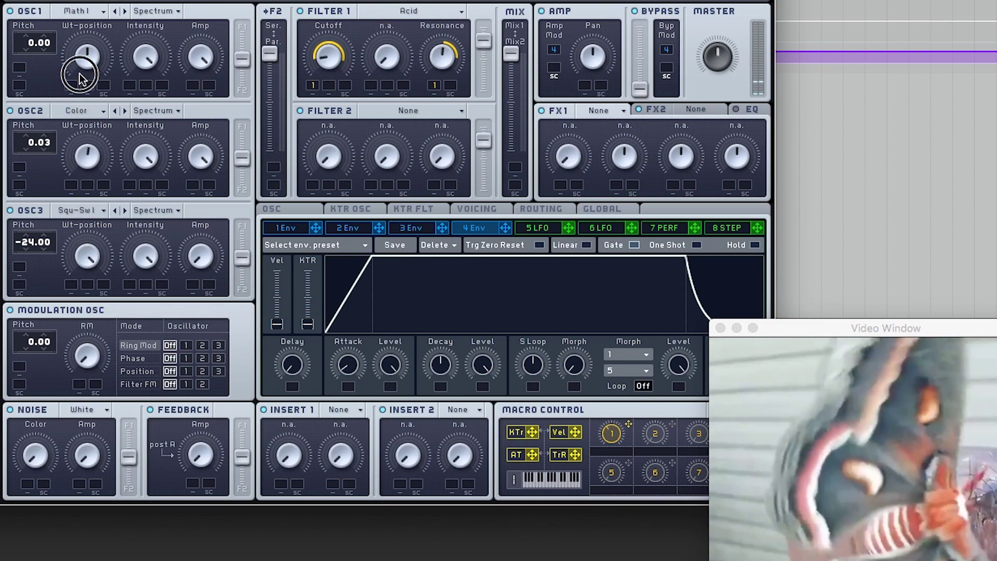
{"action": "left_click", "coordinate": [81, 213]}
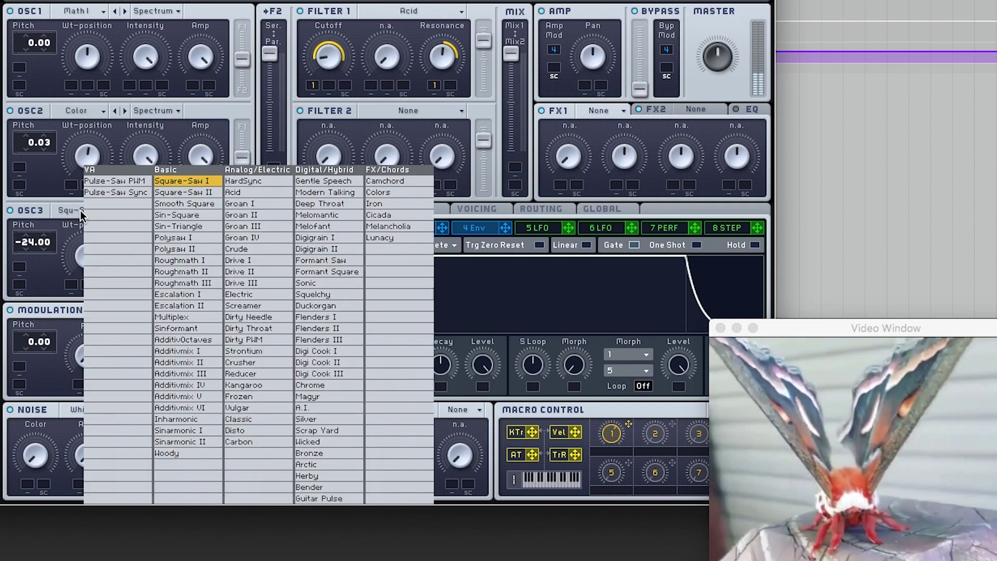
{"action": "left_click", "coordinate": [195, 218]}
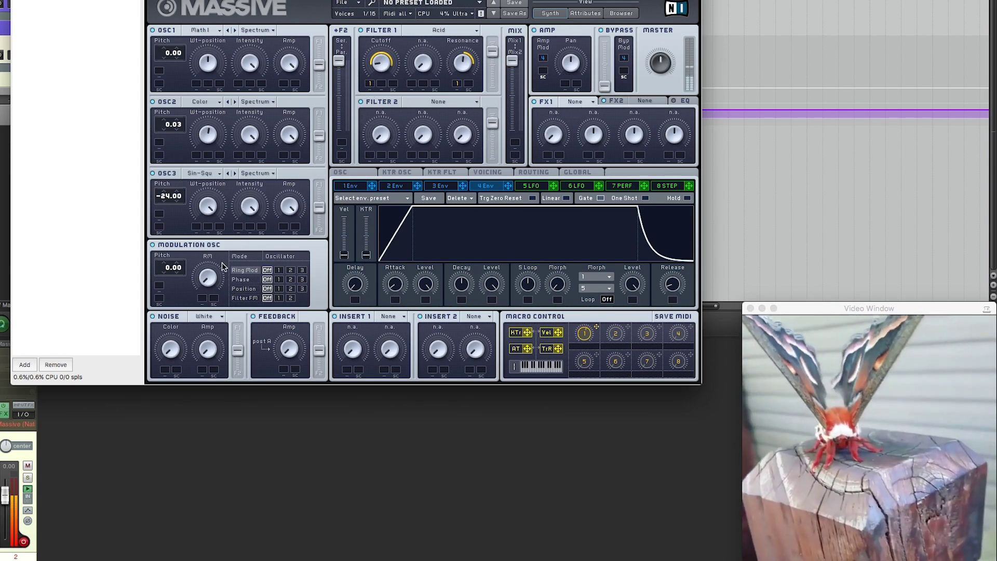
Apply the modulation oscillator's Phase mode to OSC1 and set the modulation pitch to 6.00
{"action": "left_click", "coordinate": [278, 280]}
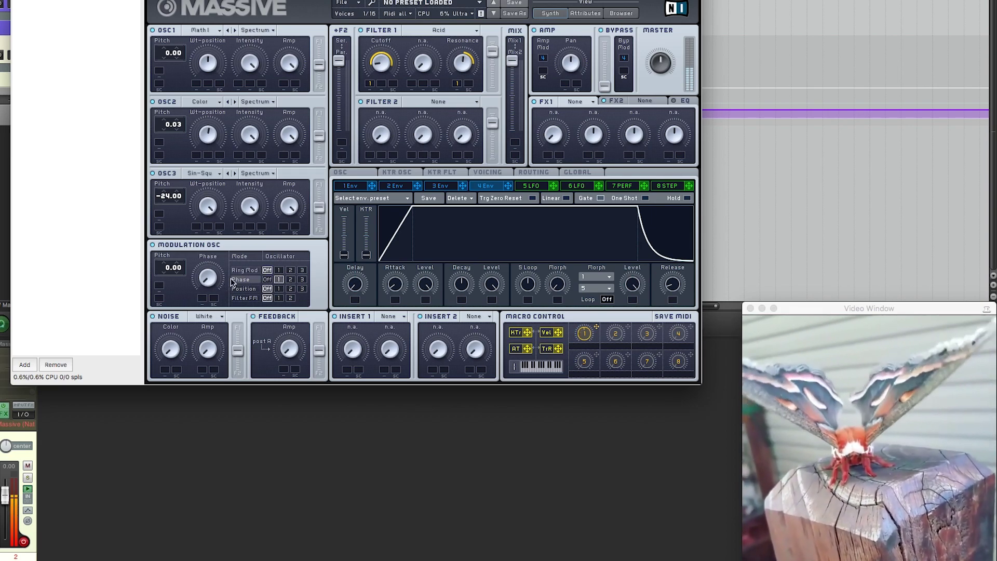
{"action": "left_click_drag", "start_coordinate": [170, 270], "coordinate": [170, 271]}
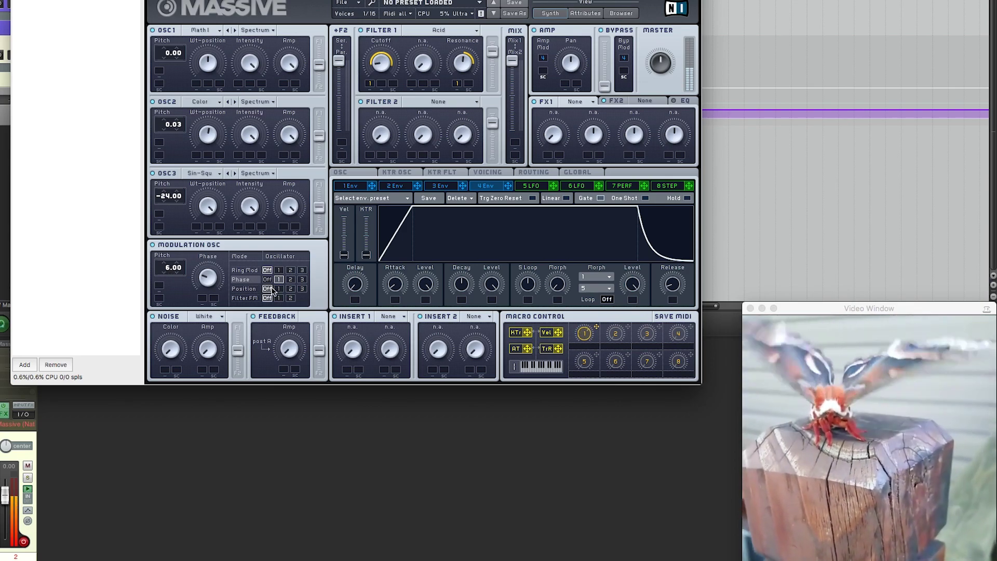
Apply the modulation oscillator's Filter FM to Filter 1 and assign Macro 1 to its amount with a wide upward range
{"action": "left_click", "coordinate": [279, 298]}
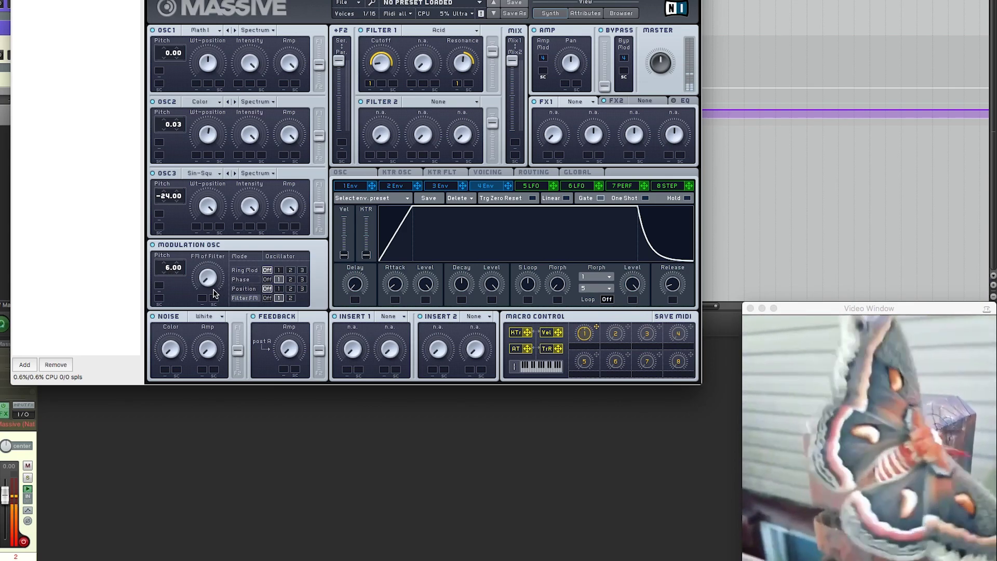
{"action": "left_click_drag", "start_coordinate": [211, 281], "coordinate": [204, 301]}
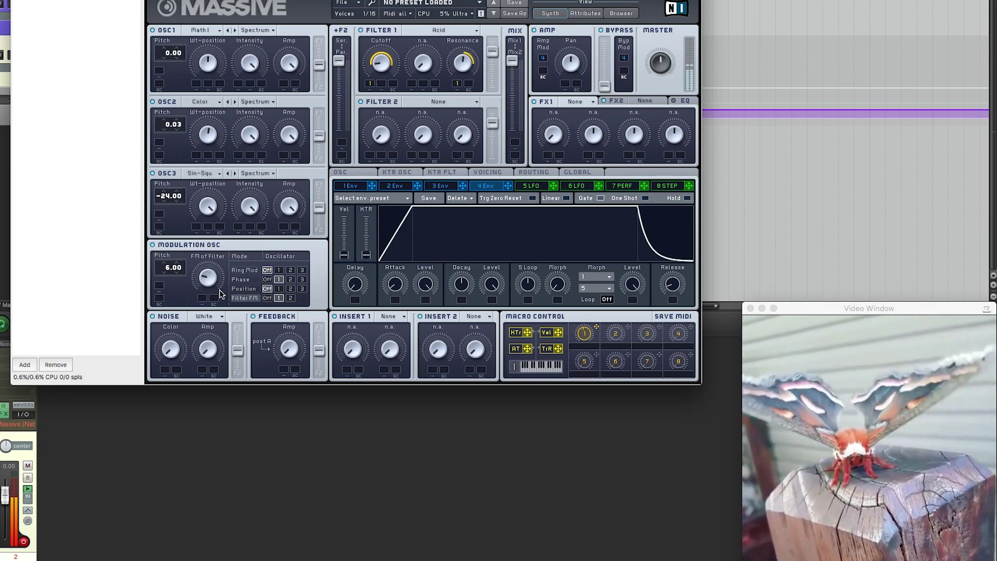
{"action": "left_click_drag", "start_coordinate": [597, 327], "coordinate": [197, 247]}
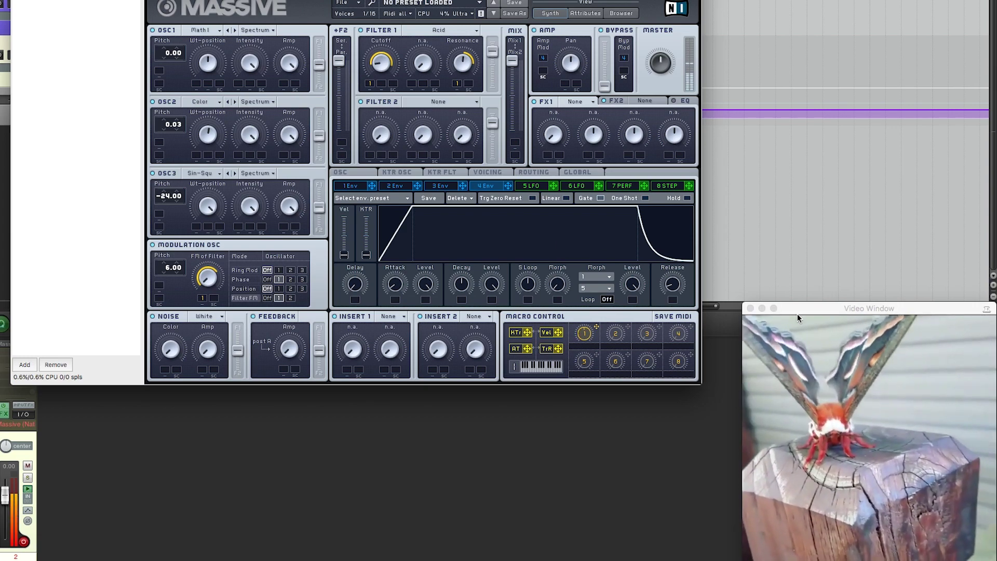
Reposition the Video Window, then raise Filter 1's Cutoff and lower its Resonance
{"action": "left_click_drag", "start_coordinate": [814, 314], "coordinate": [720, 188]}
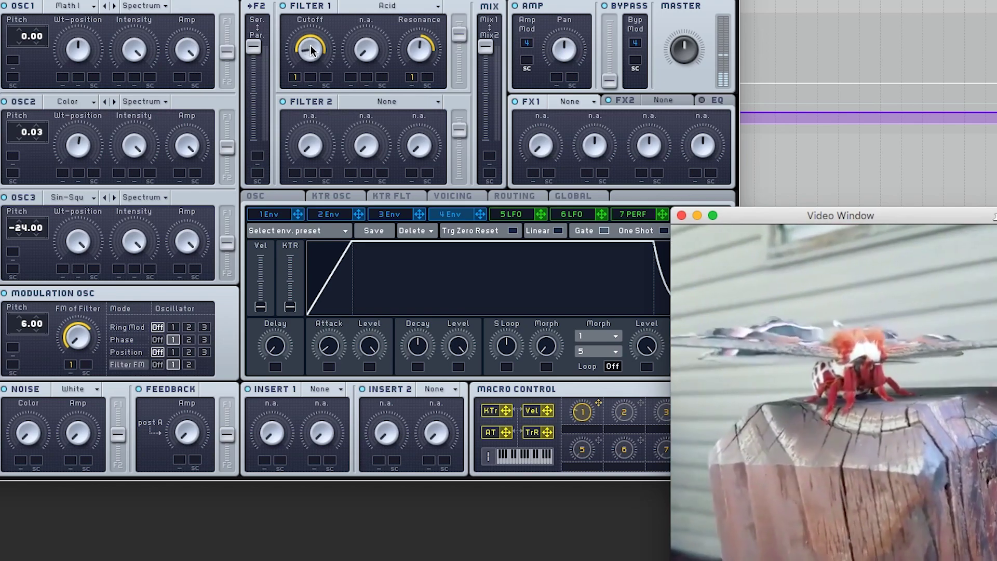
{"action": "left_click", "coordinate": [370, 56]}
{"action": "mouse_move", "coordinate": [295, 41]}
{"action": "left_mouse_down"}
{"action": "mouse_move", "coordinate": [309, 43]}
{"action": "mouse_move", "coordinate": [312, 33]}
{"action": "left_mouse_up"}
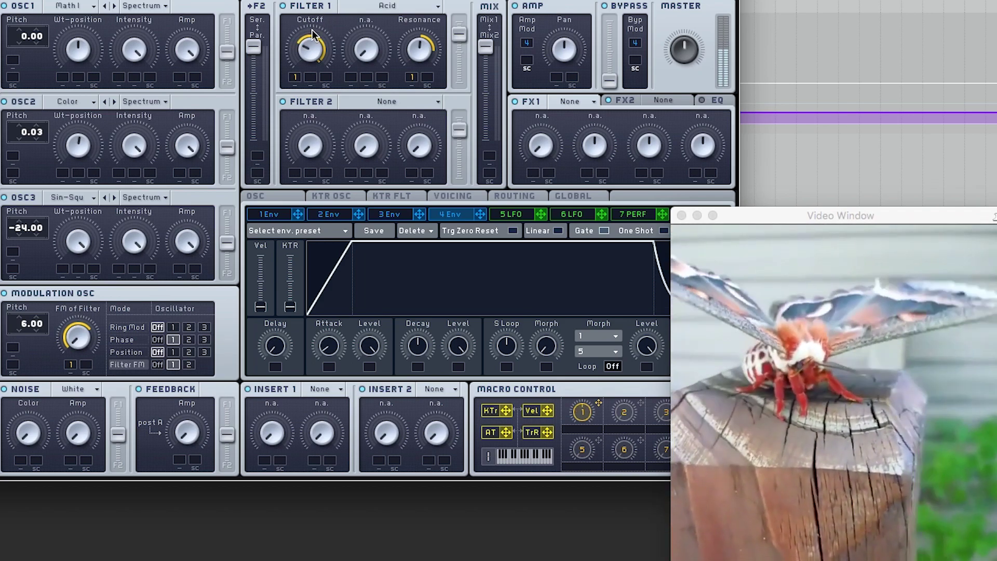
{"action": "mouse_move", "coordinate": [415, 54]}
{"action": "left_mouse_down"}
{"action": "mouse_move", "coordinate": [413, 34]}
{"action": "mouse_move", "coordinate": [411, 65]}
{"action": "left_mouse_up"}
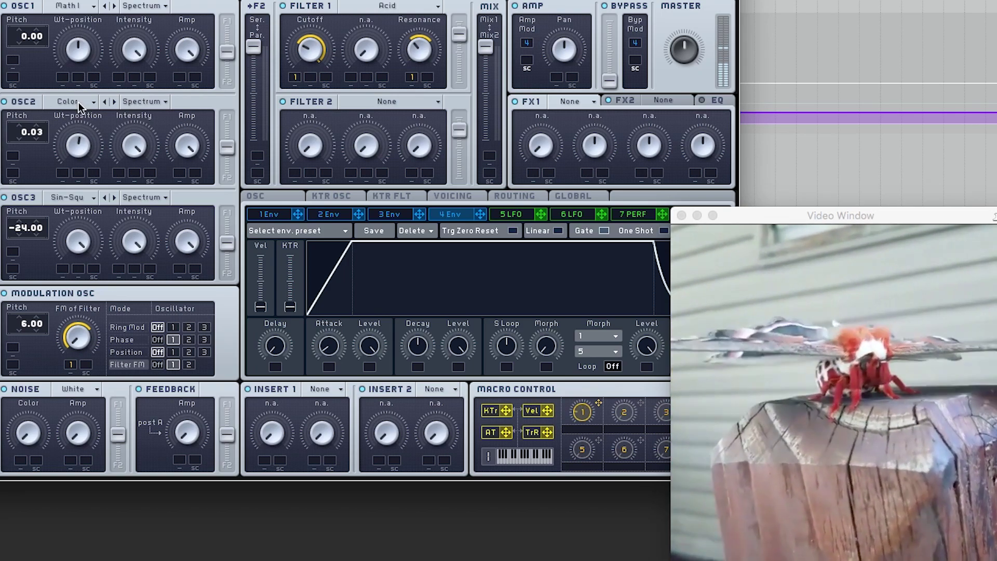
Set OSC2's wavetable to Cicada and try a small change to Envelope 4's Attack
{"action": "left_click", "coordinate": [79, 102]}
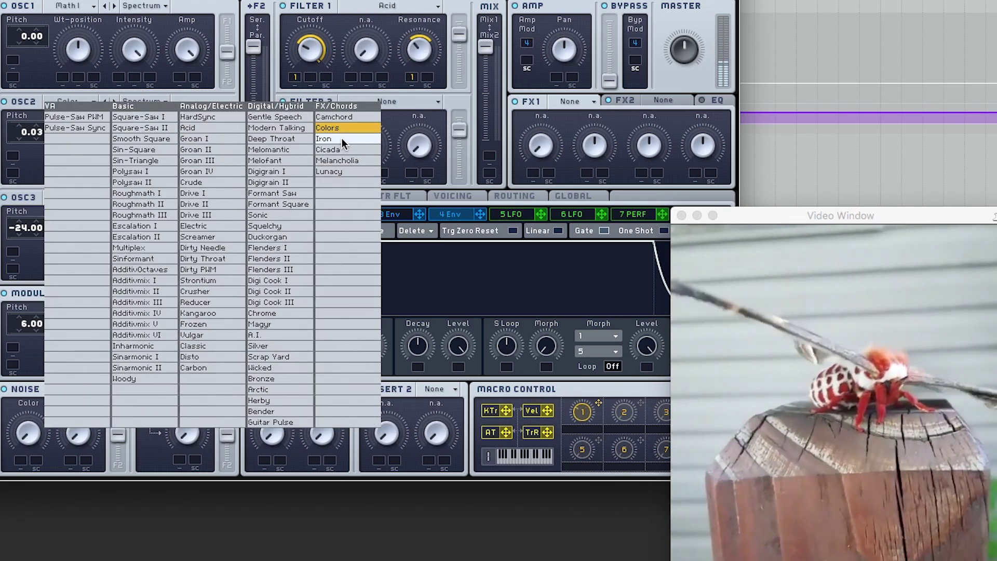
{"action": "left_click", "coordinate": [342, 149]}
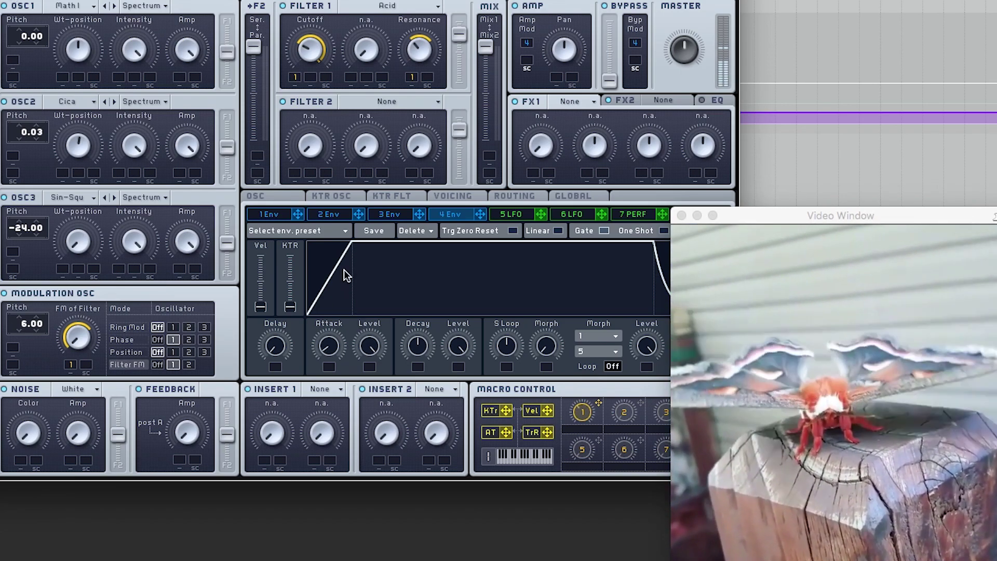
{"action": "left_click", "coordinate": [330, 354]}
{"action": "left_click_drag", "start_coordinate": [330, 354], "coordinate": [329, 354]}
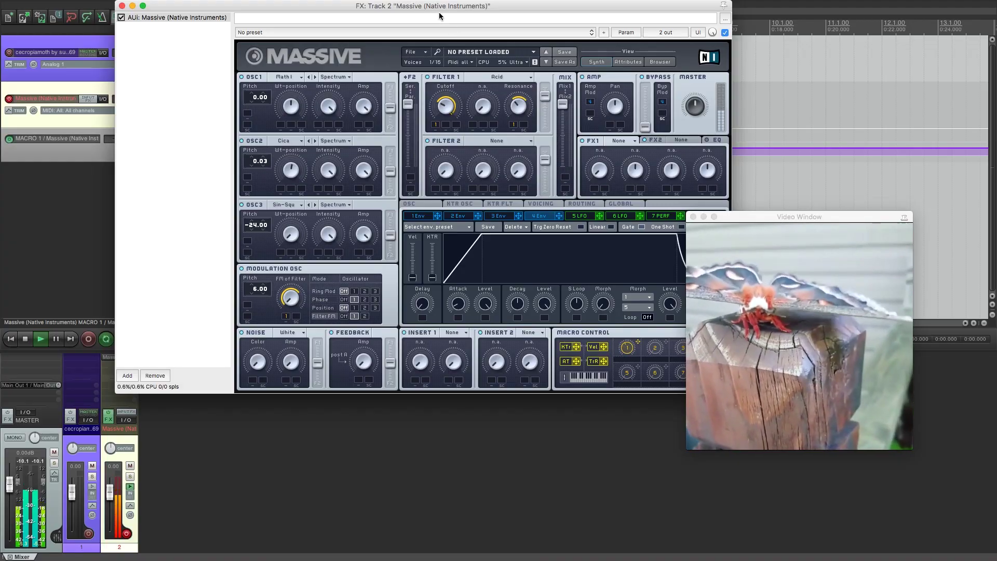
Move the Massive window aside and load the Sine Shaper into Insert 1
{"action": "left_click_drag", "start_coordinate": [440, 15], "coordinate": [357, 7]}
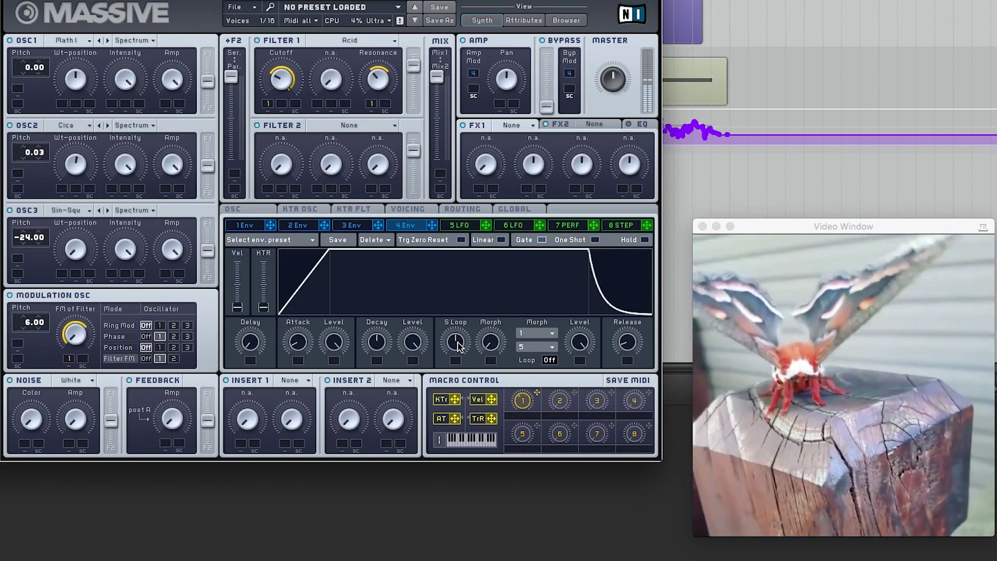
{"action": "left_click", "coordinate": [294, 382]}
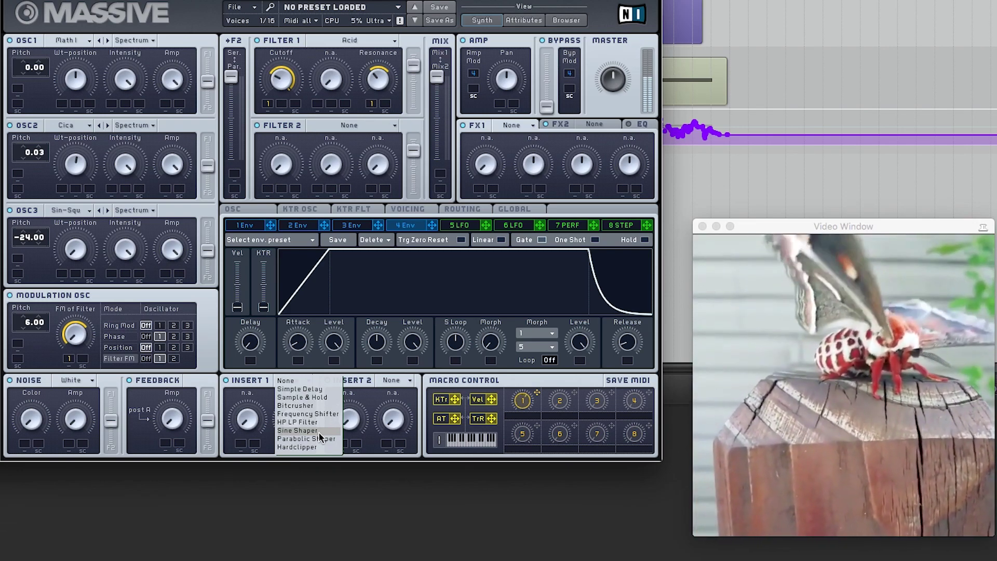
{"action": "left_click", "coordinate": [319, 432]}
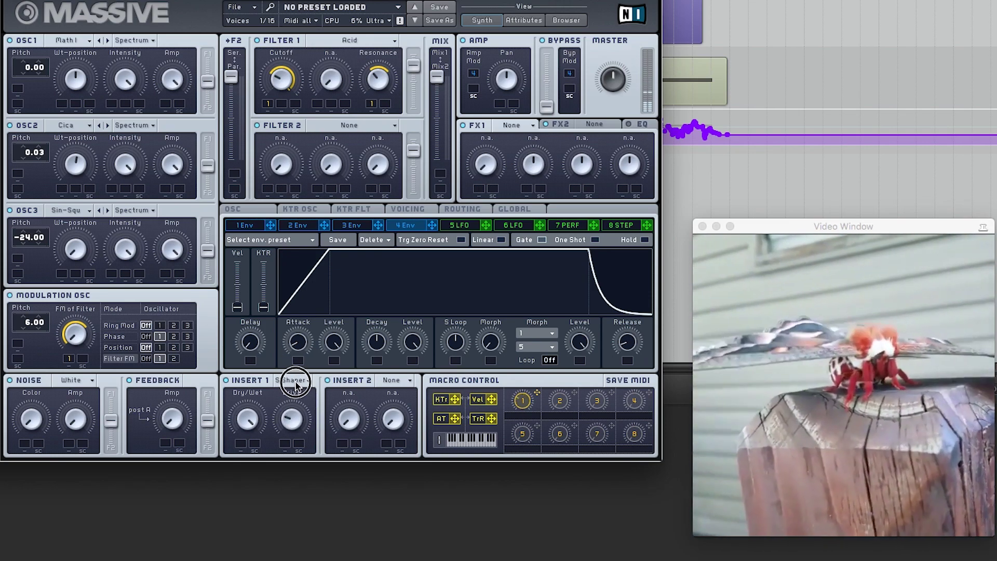
{"action": "mouse_move", "coordinate": [297, 378]}
{"action": "left_mouse_down"}
{"action": "mouse_move", "coordinate": [297, 361]}
{"action": "mouse_move", "coordinate": [297, 397]}
{"action": "mouse_move", "coordinate": [298, 352]}
{"action": "mouse_move", "coordinate": [294, 441]}
{"action": "mouse_move", "coordinate": [293, 335]}
{"action": "mouse_move", "coordinate": [292, 416]}
{"action": "mouse_move", "coordinate": [306, 376]}
{"action": "left_mouse_up"}
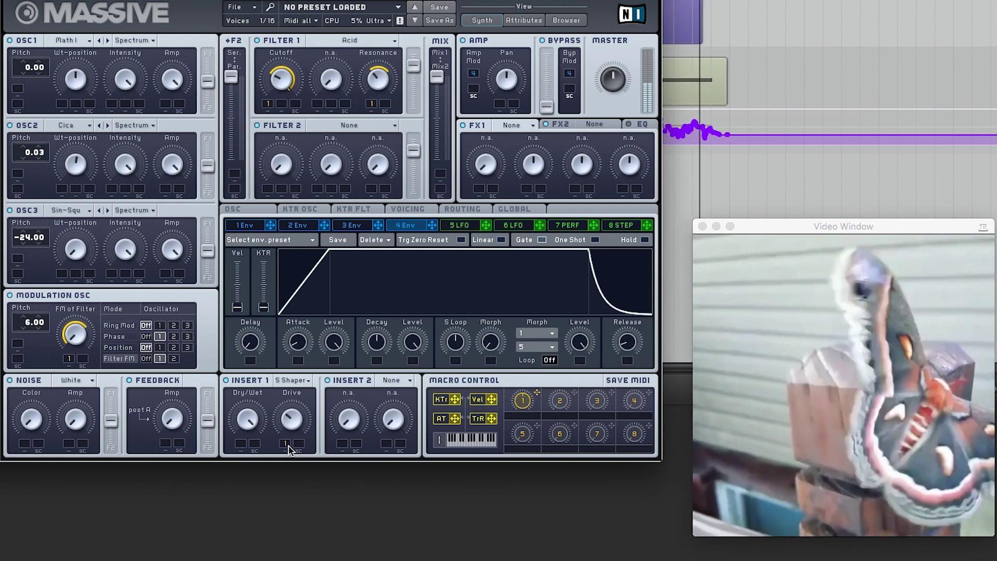
Assign Macro 1 to the Sine Shaper's Drive with a modulation range and fine-tune the Drive amount
{"action": "left_click", "coordinate": [284, 444]}
{"action": "left_click_drag", "start_coordinate": [284, 445], "coordinate": [278, 469]}
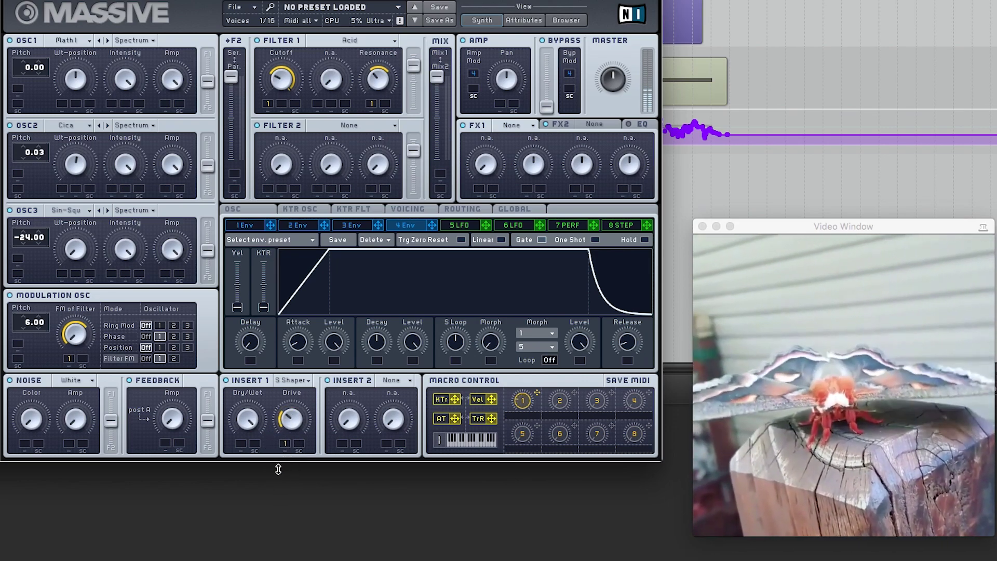
{"action": "left_click_drag", "start_coordinate": [289, 419], "coordinate": [290, 408]}
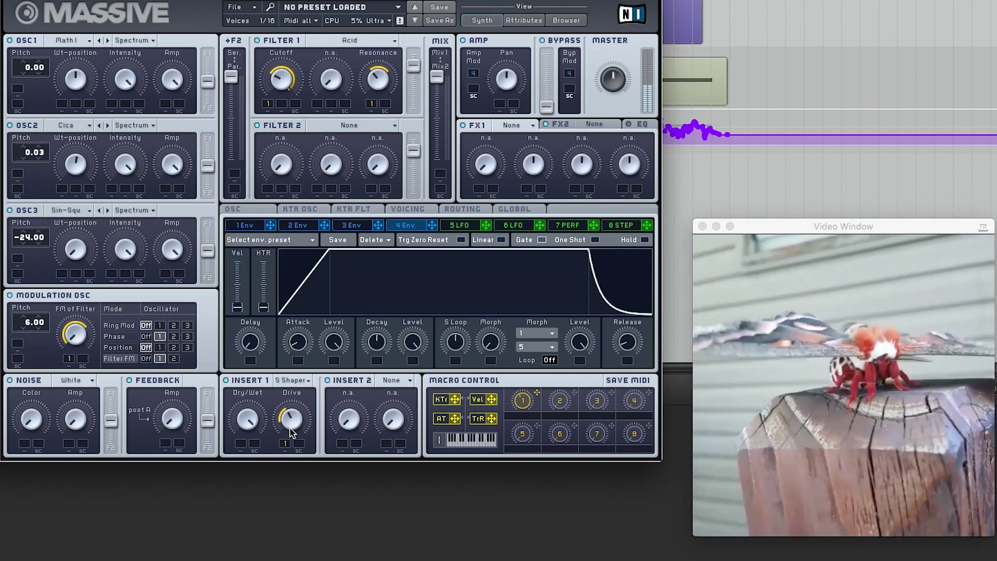
{"action": "mouse_move", "coordinate": [285, 446]}
{"action": "left_mouse_down"}
{"action": "mouse_move", "coordinate": [287, 432]}
{"action": "mouse_move", "coordinate": [290, 443]}
{"action": "left_mouse_up"}
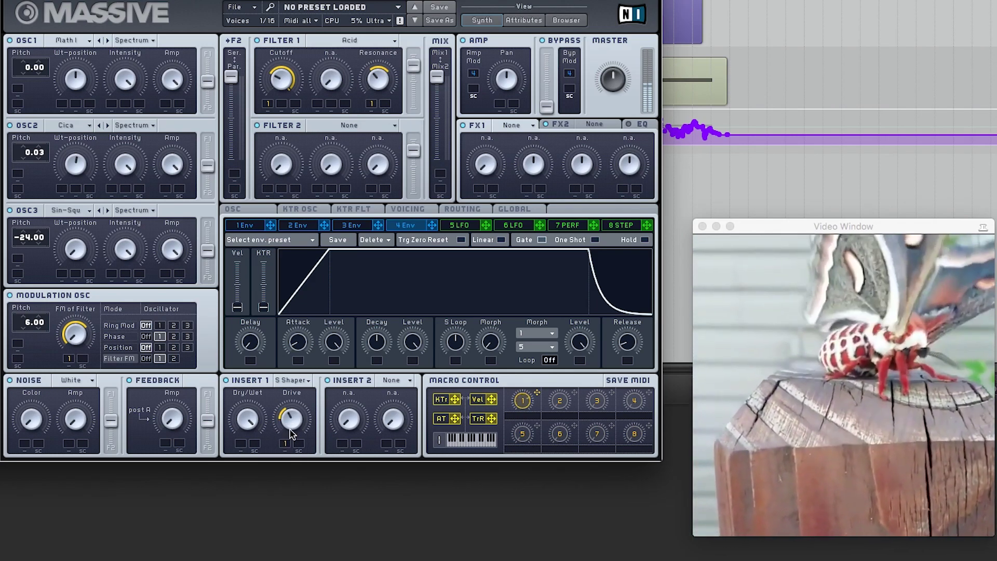
Lower Insert 1's Dry/Wet to about halfway and try the Parabolic Shaper and Bitcrusher before returning to the Sine Shaper
{"action": "left_click_drag", "start_coordinate": [247, 419], "coordinate": [249, 479]}
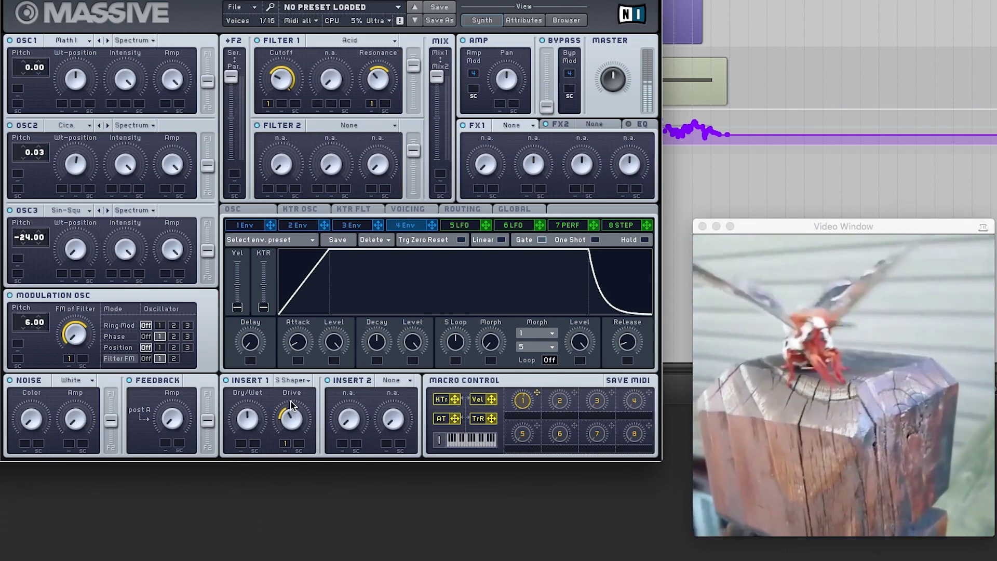
{"action": "left_click", "coordinate": [291, 381]}
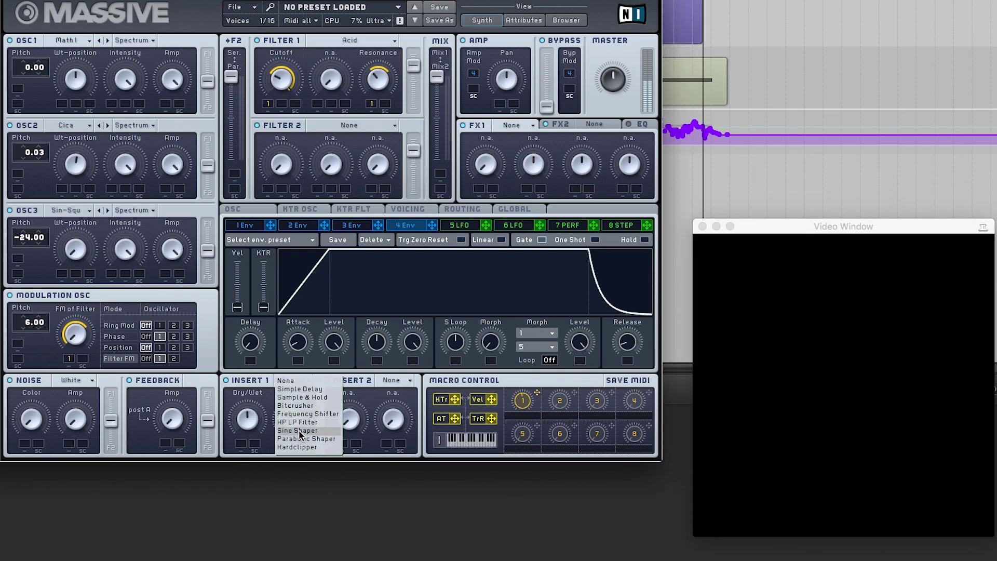
{"action": "left_click", "coordinate": [303, 439]}
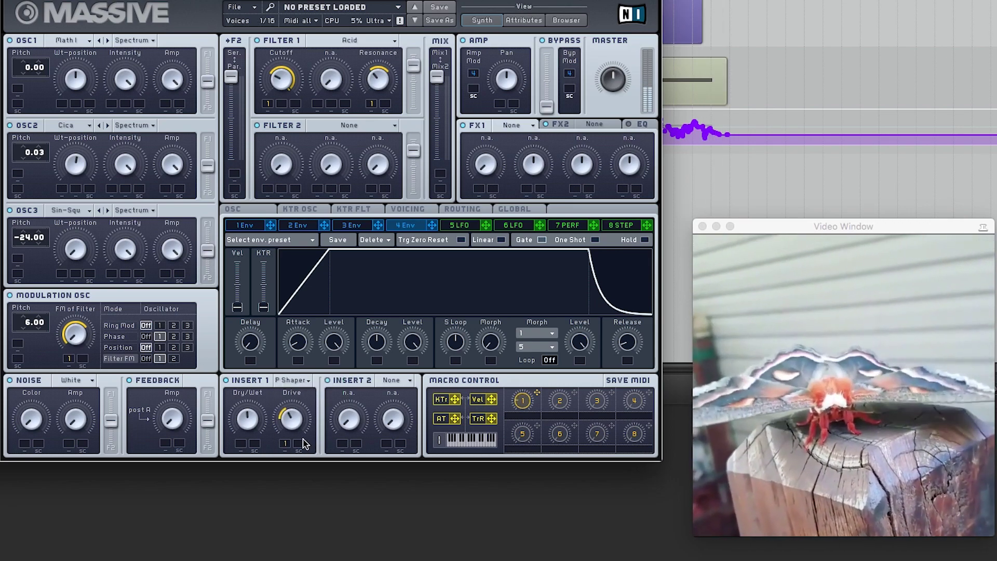
{"action": "left_click", "coordinate": [306, 382]}
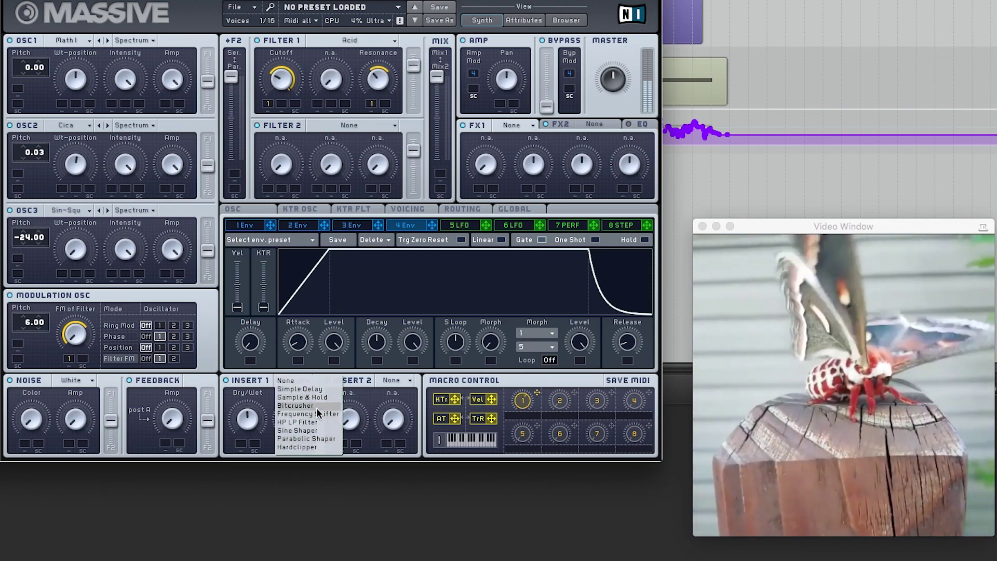
{"action": "left_click", "coordinate": [317, 408]}
{"action": "left_click", "coordinate": [297, 382]}
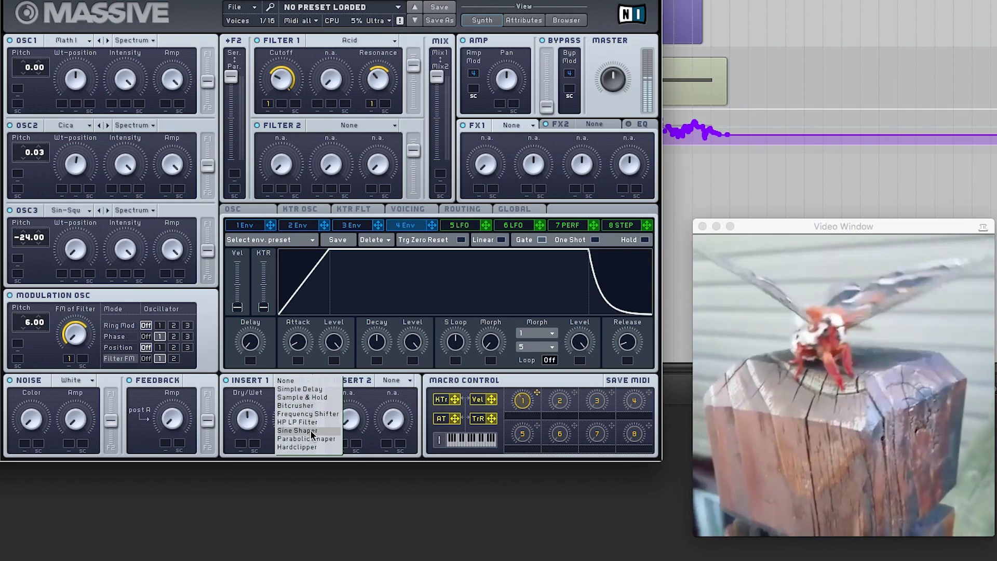
{"action": "left_click", "coordinate": [312, 431]}
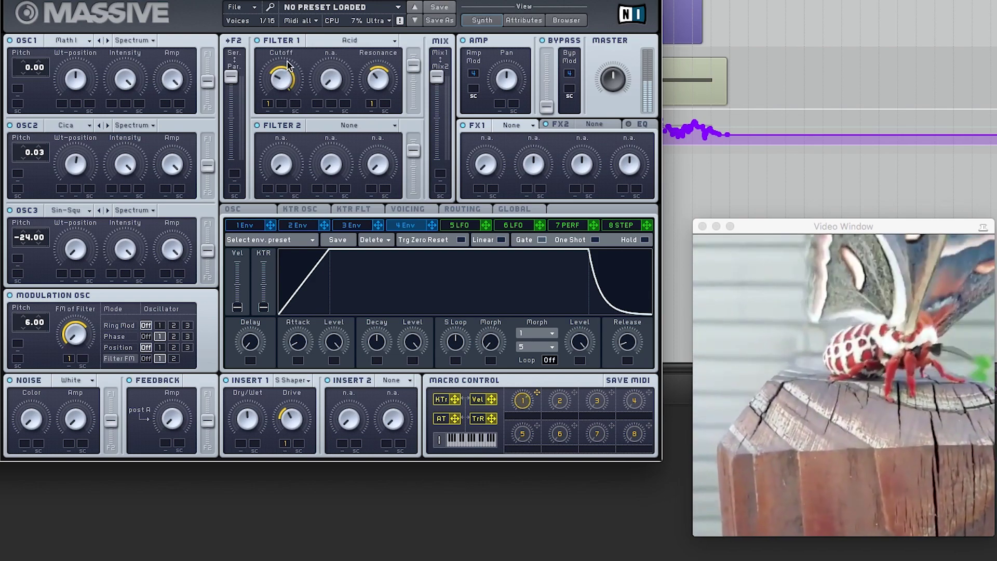
Set Filter 2's type to Lowpass 2 and raise its Cutoff
{"action": "left_click", "coordinate": [336, 129]}
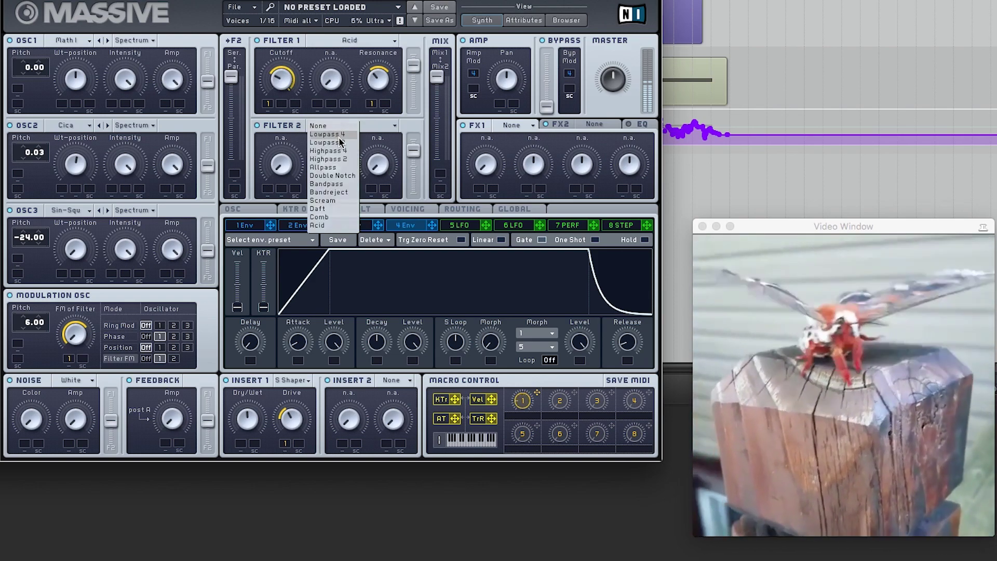
{"action": "left_click", "coordinate": [341, 142]}
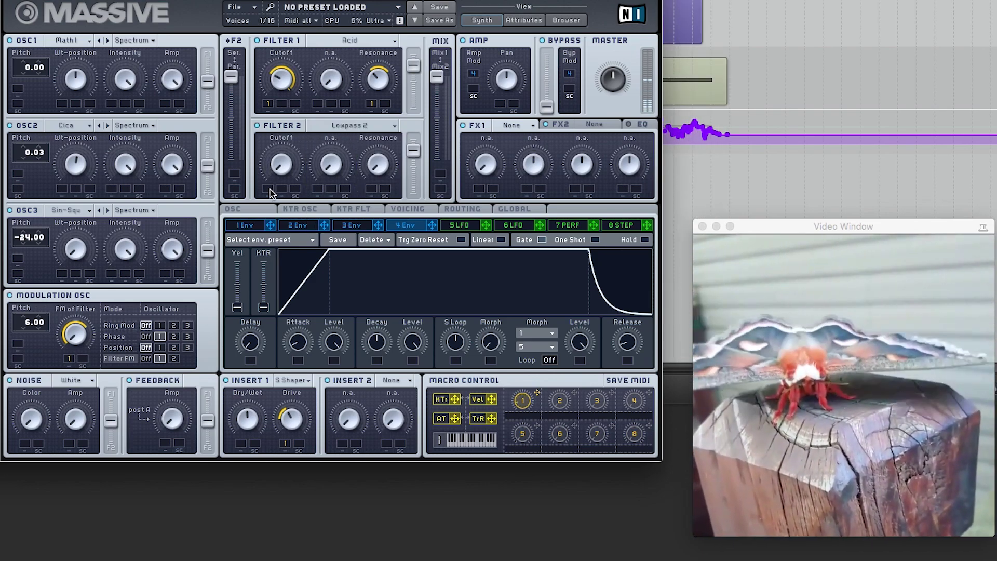
{"action": "left_click_drag", "start_coordinate": [278, 167], "coordinate": [279, 141]}
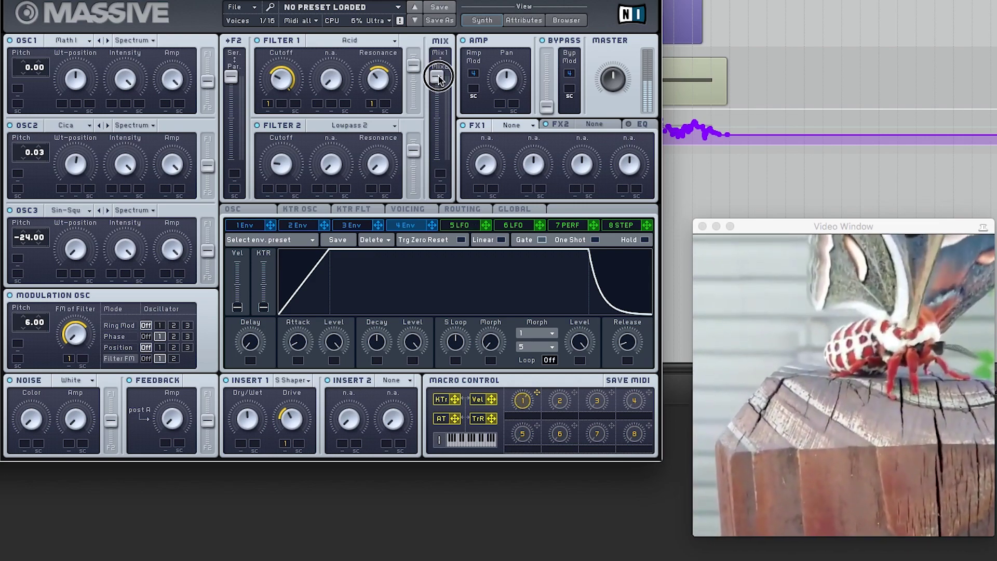
Move the filter mix fully to Mix2 with parallel routing, and raise Filter 2's Cutoff further
{"action": "left_click_drag", "start_coordinate": [438, 78], "coordinate": [441, 312]}
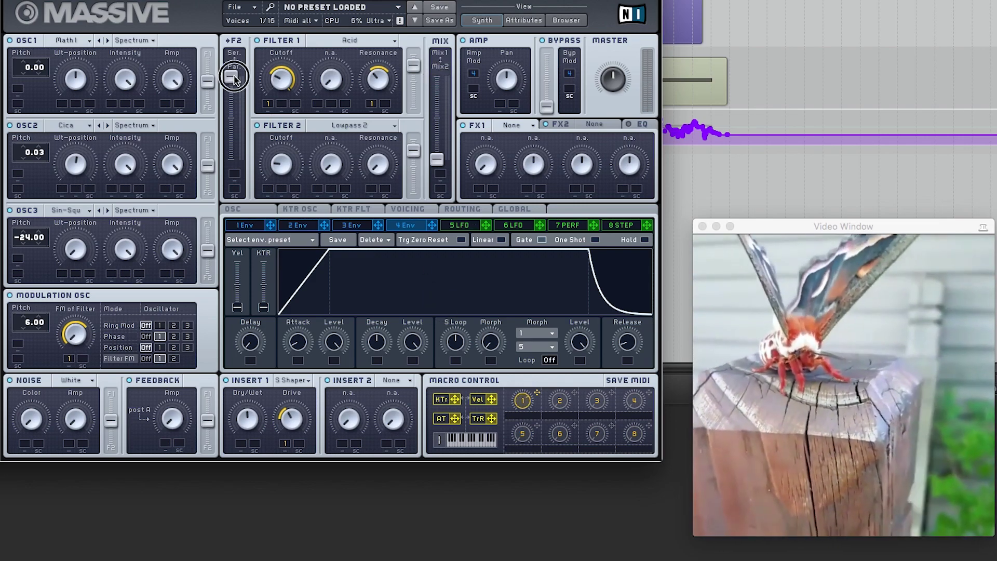
{"action": "left_click_drag", "start_coordinate": [234, 76], "coordinate": [255, 328]}
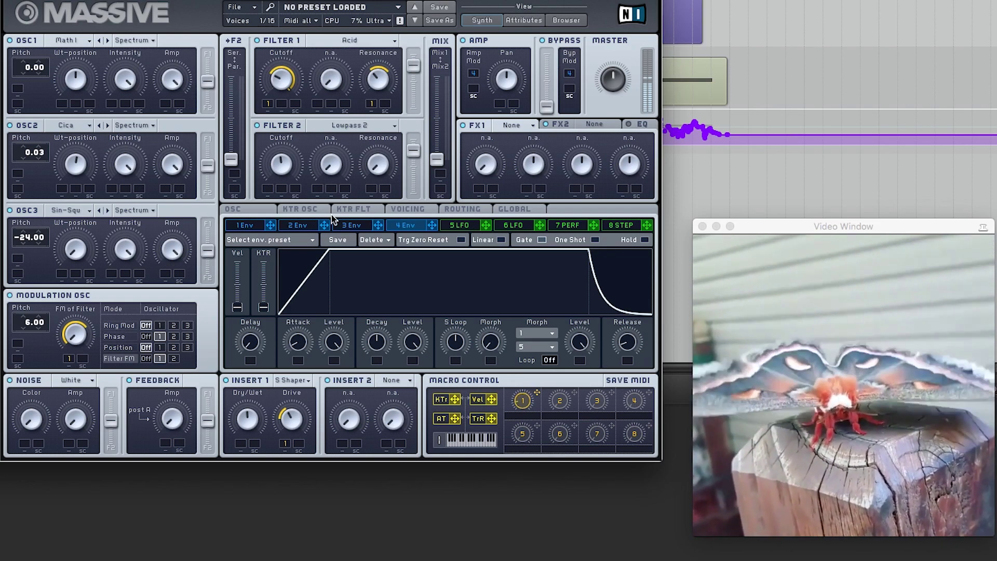
{"action": "left_click", "coordinate": [279, 148]}
{"action": "left_click_drag", "start_coordinate": [279, 147], "coordinate": [275, 109]}
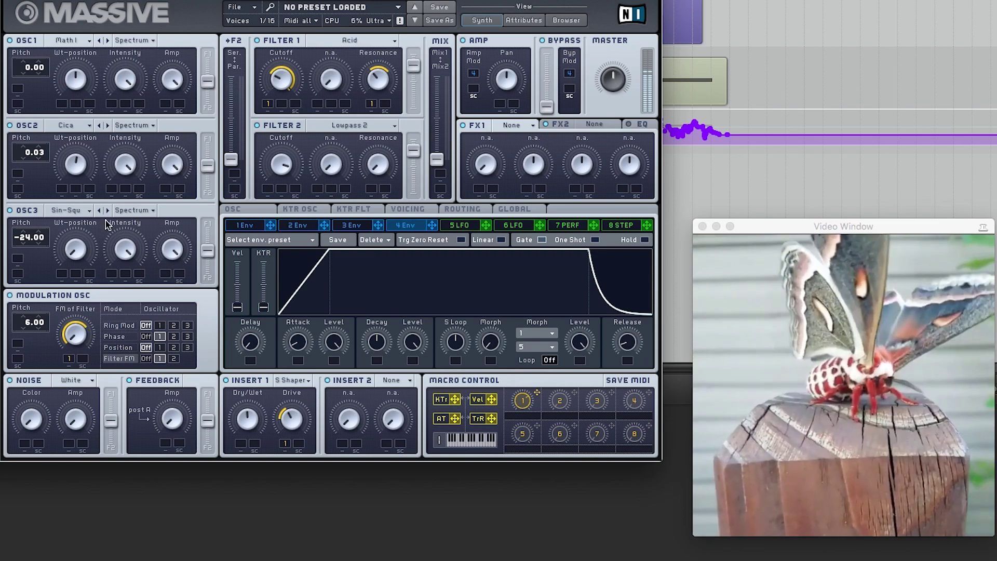
Switch the Modulation OSC to Phase mode on oscillator 1 and assign Macro 1 to the Phase amount with a modulation range
{"action": "left_click", "coordinate": [74, 279]}
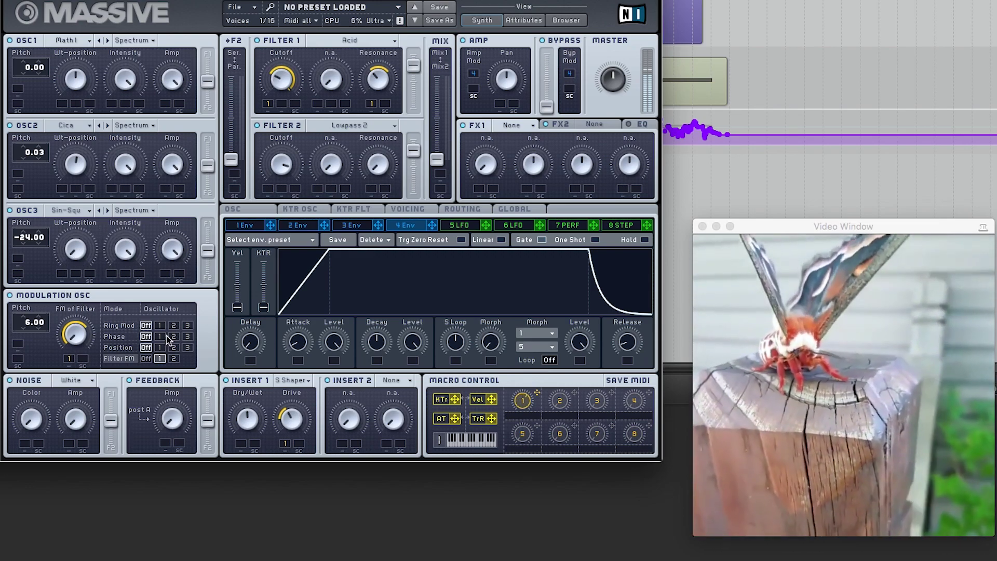
{"action": "left_click", "coordinate": [159, 336]}
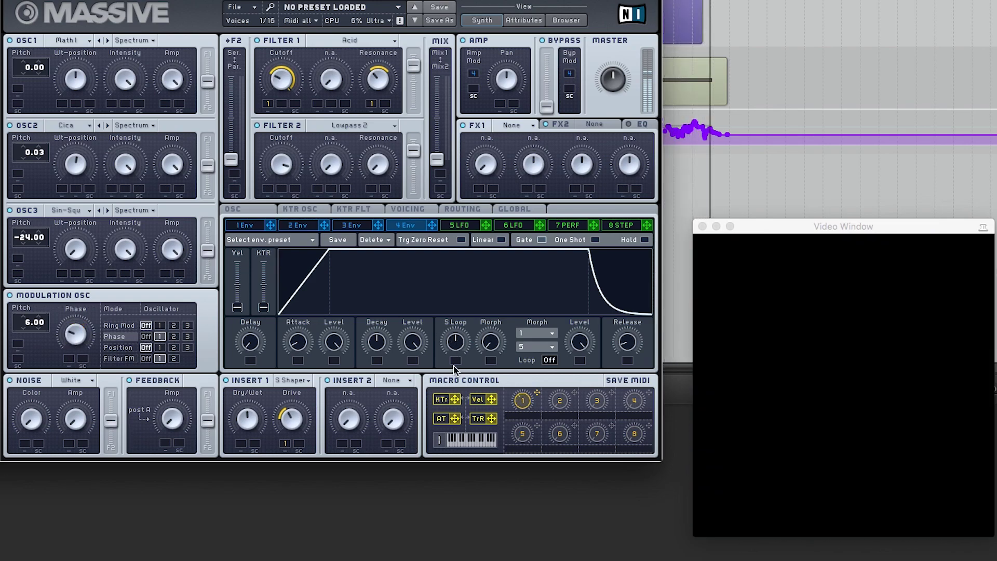
{"action": "left_click_drag", "start_coordinate": [539, 396], "coordinate": [72, 355]}
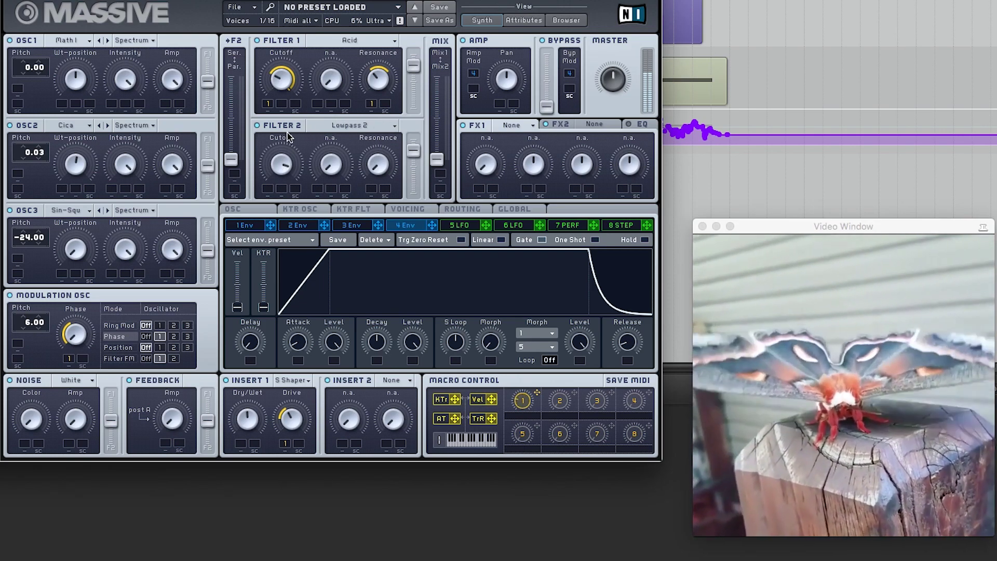
Lower Filter 2's Cutoff and raise its Resonance, then change the filter type to Lowpass 4
{"action": "left_click_drag", "start_coordinate": [291, 167], "coordinate": [289, 210]}
{"action": "left_click_drag", "start_coordinate": [370, 172], "coordinate": [366, 139]}
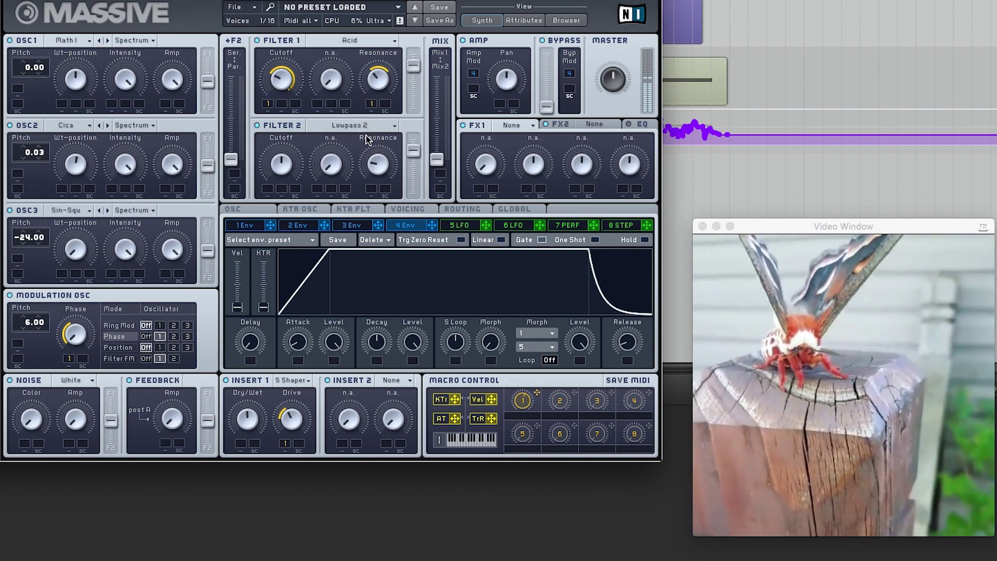
{"action": "left_click", "coordinate": [354, 128]}
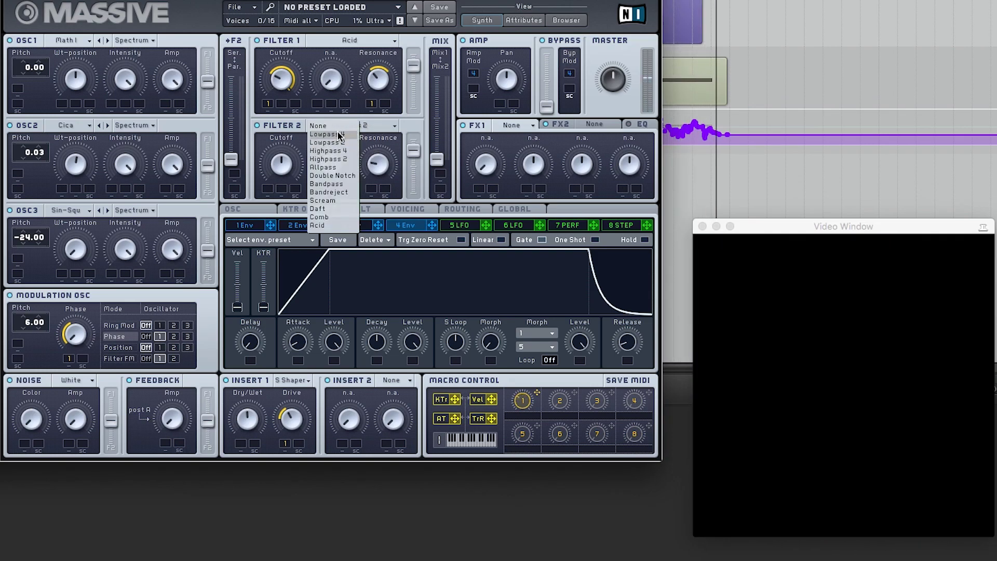
{"action": "left_click", "coordinate": [339, 135]}
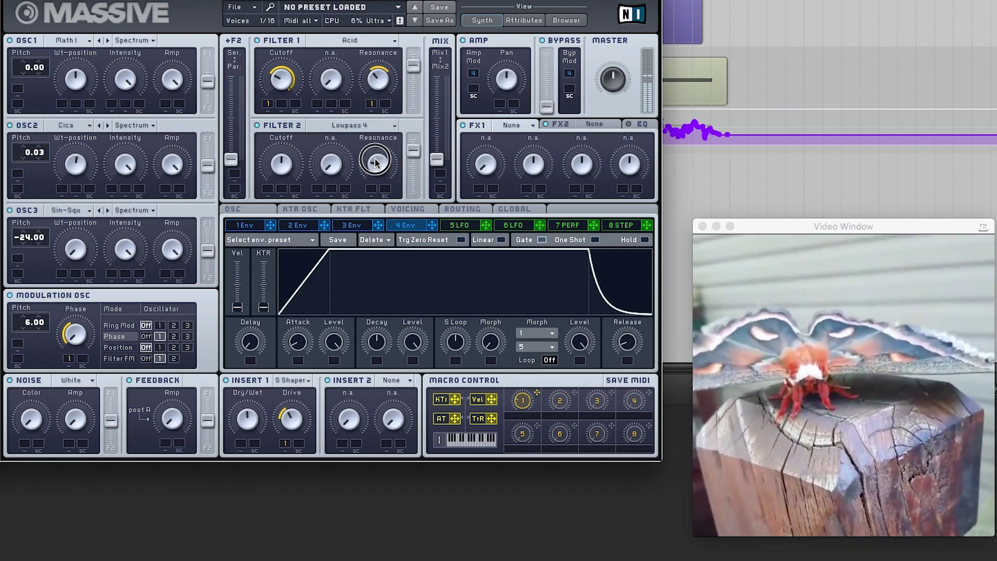
Modulate Filter 2's Cutoff with LFO 5, raise the LFO's Rate, and lower the Cutoff slightly
{"action": "left_click_drag", "start_coordinate": [483, 226], "coordinate": [267, 176]}
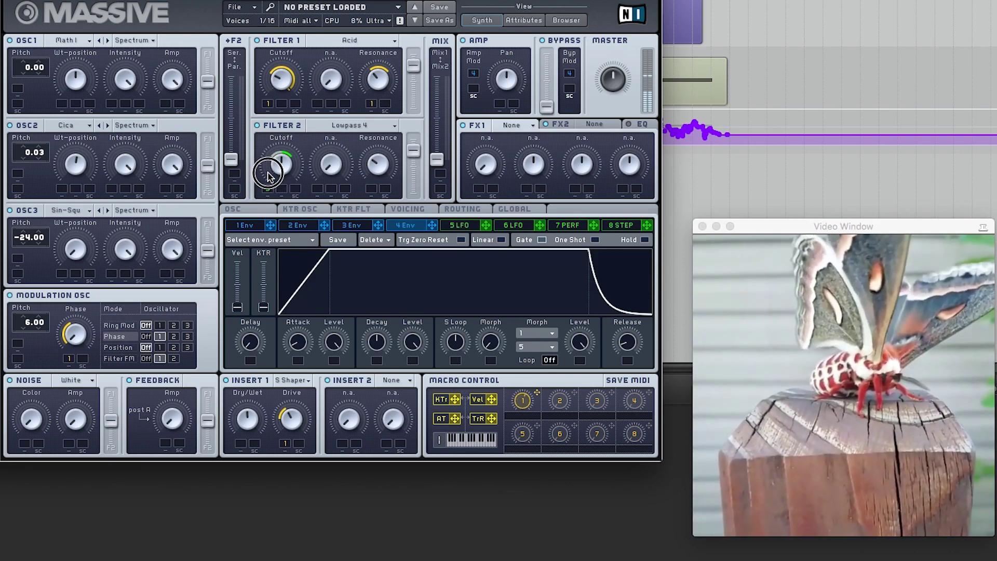
{"action": "left_click", "coordinate": [459, 226]}
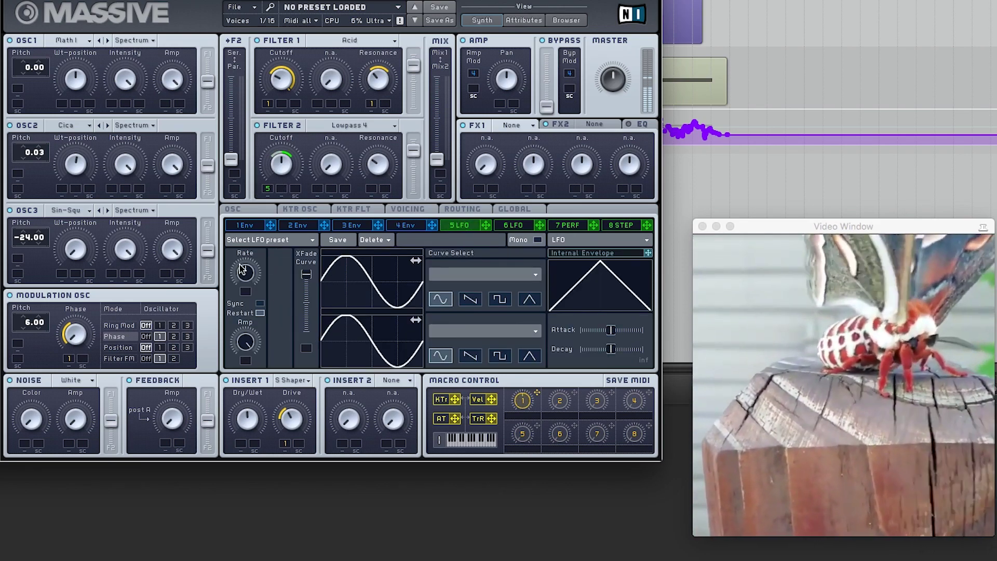
{"action": "left_click_drag", "start_coordinate": [248, 265], "coordinate": [247, 254]}
{"action": "left_click_drag", "start_coordinate": [276, 163], "coordinate": [281, 182]}
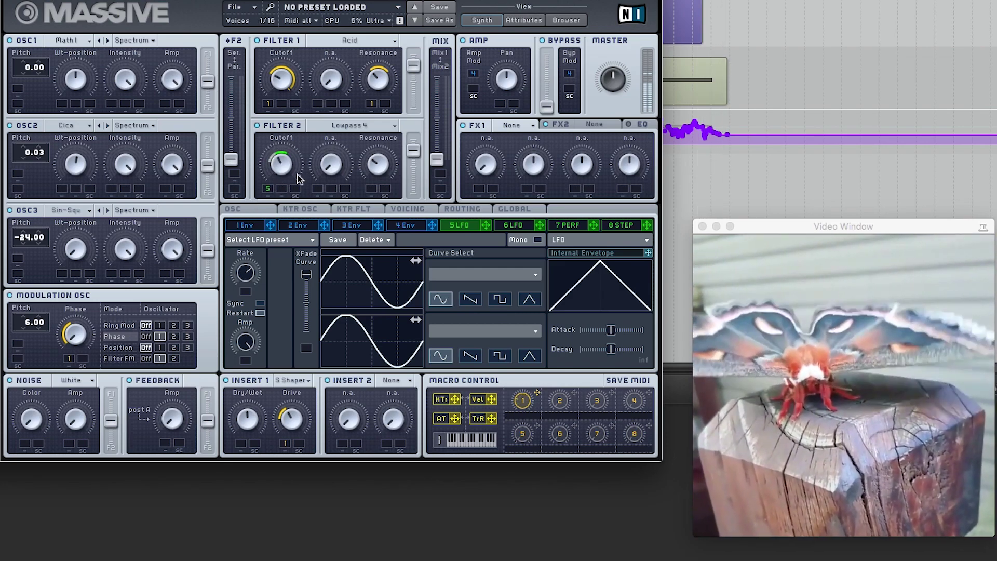
Lower Filter 2's Resonance and set its type back to Lowpass 2
{"action": "left_click_drag", "start_coordinate": [374, 169], "coordinate": [375, 175]}
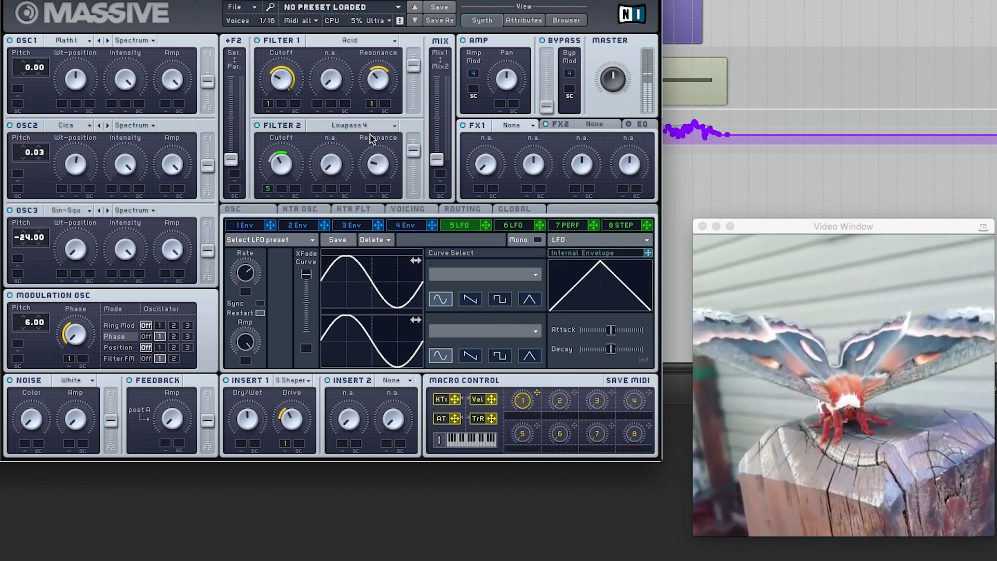
{"action": "left_click", "coordinate": [373, 128]}
{"action": "left_click", "coordinate": [328, 143]}
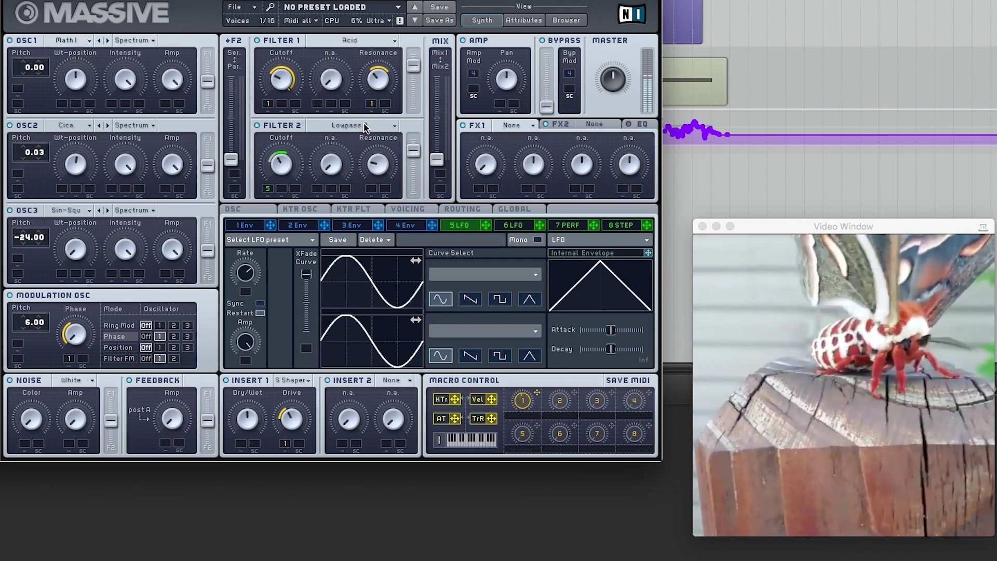
Move the filter mix fader back to Mix1, assign Macro 1 to it, and adjust its modulation range
{"action": "left_click_drag", "start_coordinate": [440, 161], "coordinate": [440, 65]}
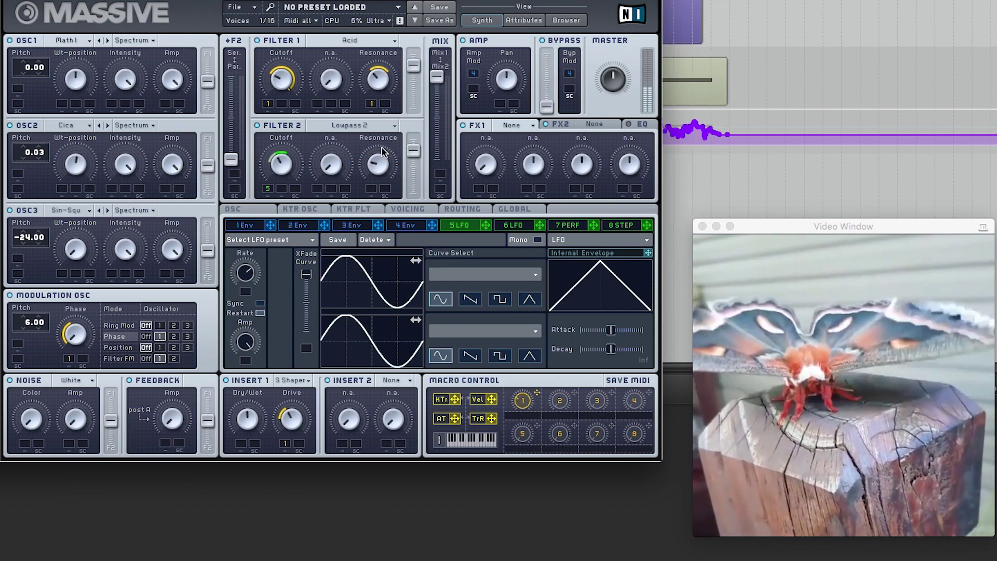
{"action": "left_click_drag", "start_coordinate": [436, 77], "coordinate": [430, 2]}
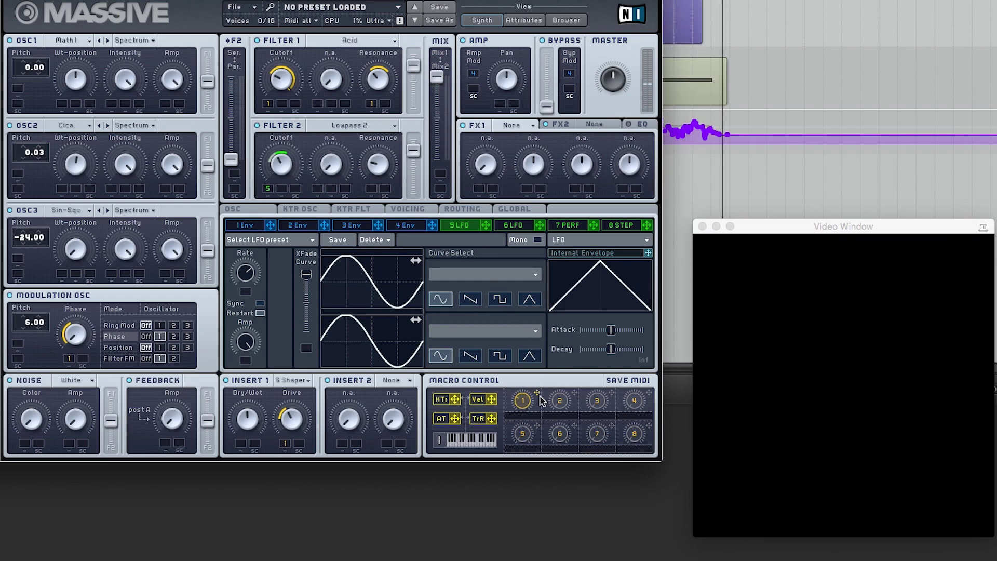
{"action": "left_click_drag", "start_coordinate": [538, 393], "coordinate": [449, 217]}
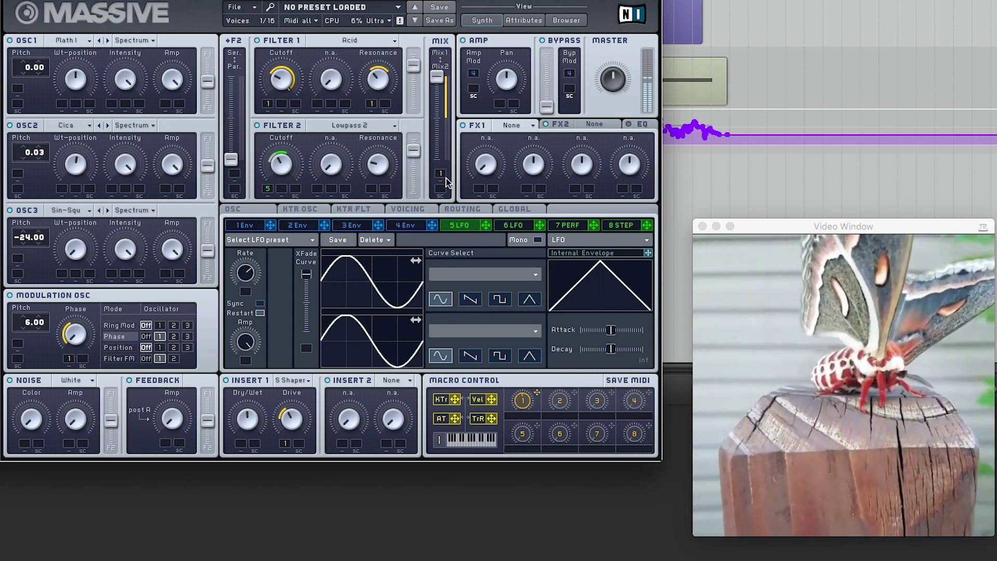
{"action": "left_click_drag", "start_coordinate": [445, 178], "coordinate": [443, 103]}
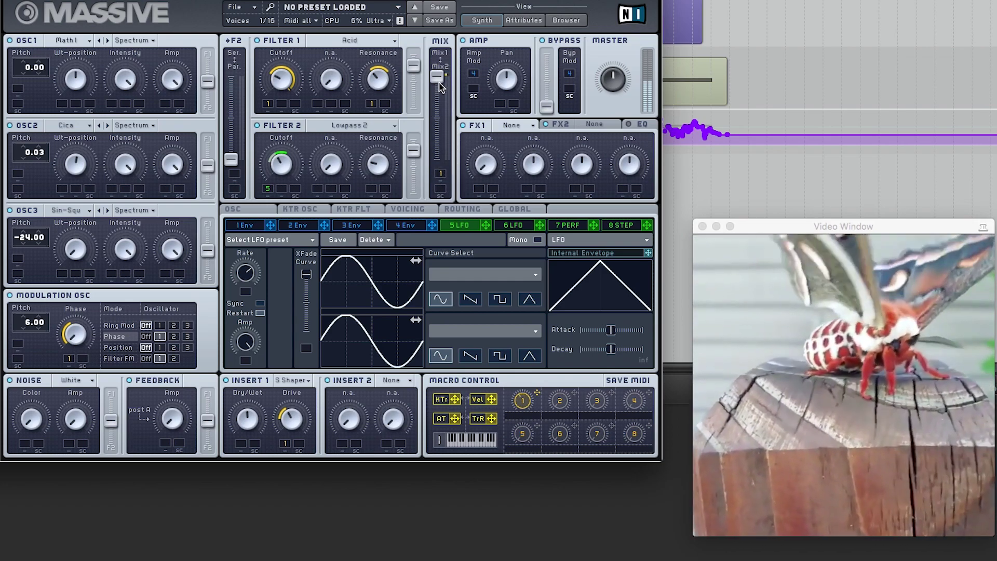
{"action": "left_click", "coordinate": [443, 174]}
{"action": "mouse_move", "coordinate": [445, 145]}
{"action": "left_mouse_down"}
{"action": "mouse_move", "coordinate": [448, 247]}
{"action": "mouse_move", "coordinate": [446, 95]}
{"action": "mouse_move", "coordinate": [441, 127]}
{"action": "left_mouse_up"}
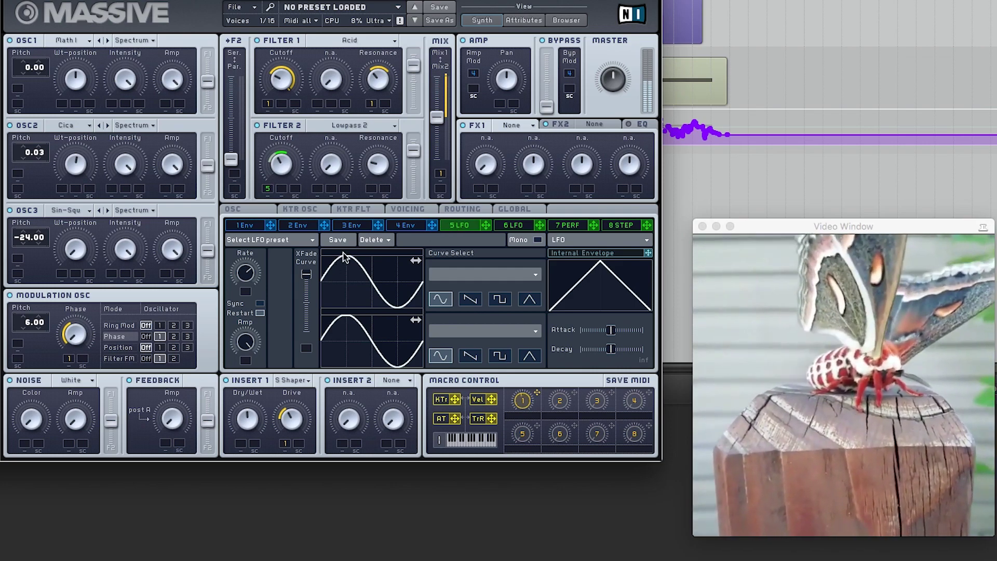
Raise LFO 5's Rate slightly and move the macro-controlled filter mix fader fully to Mix2
{"action": "left_click_drag", "start_coordinate": [254, 280], "coordinate": [254, 271]}
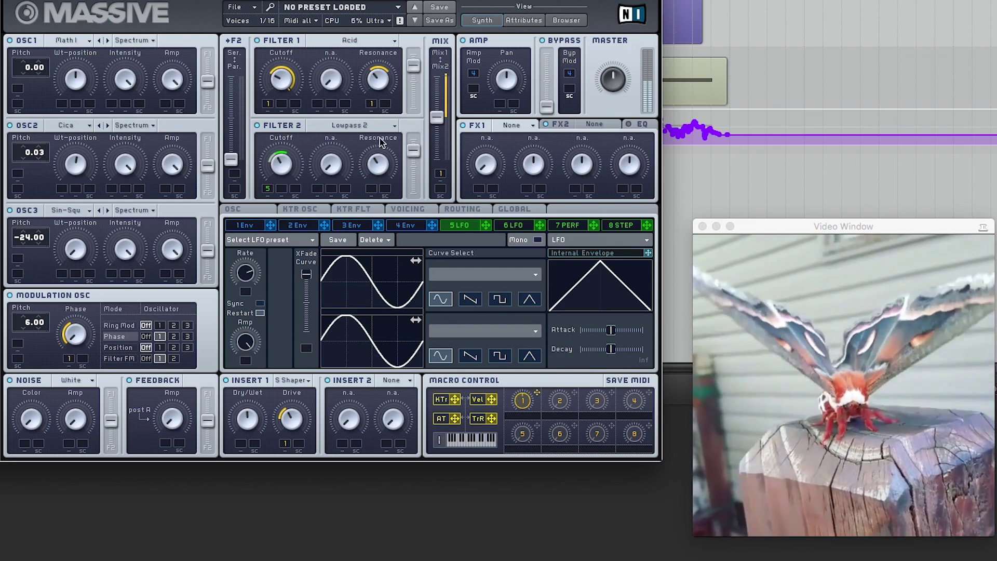
{"action": "left_click_drag", "start_coordinate": [436, 111], "coordinate": [445, 207]}
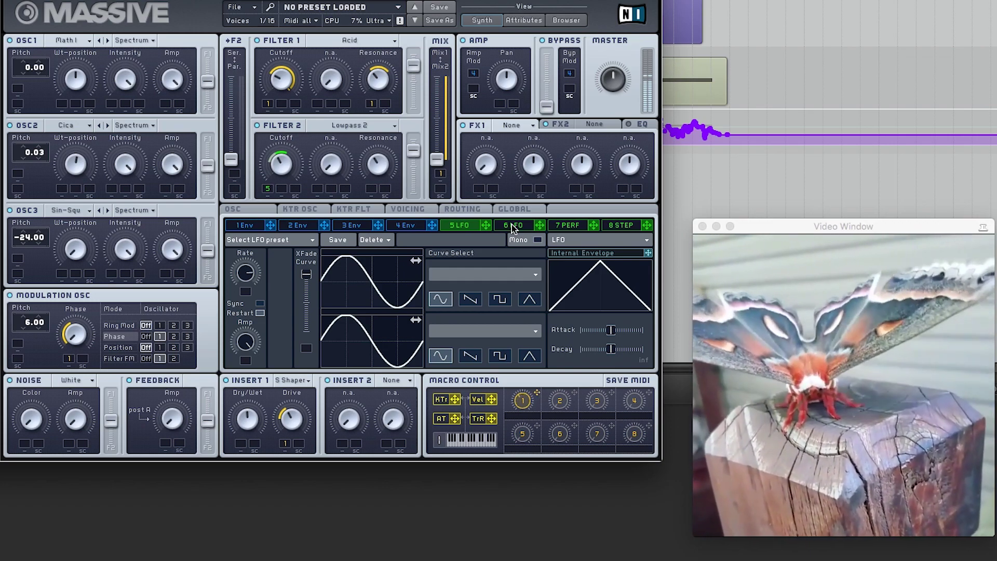
Lower Filter 2's Resonance, try the Acid type, and settle on Bandpass
{"action": "left_click_drag", "start_coordinate": [383, 164], "coordinate": [379, 188]}
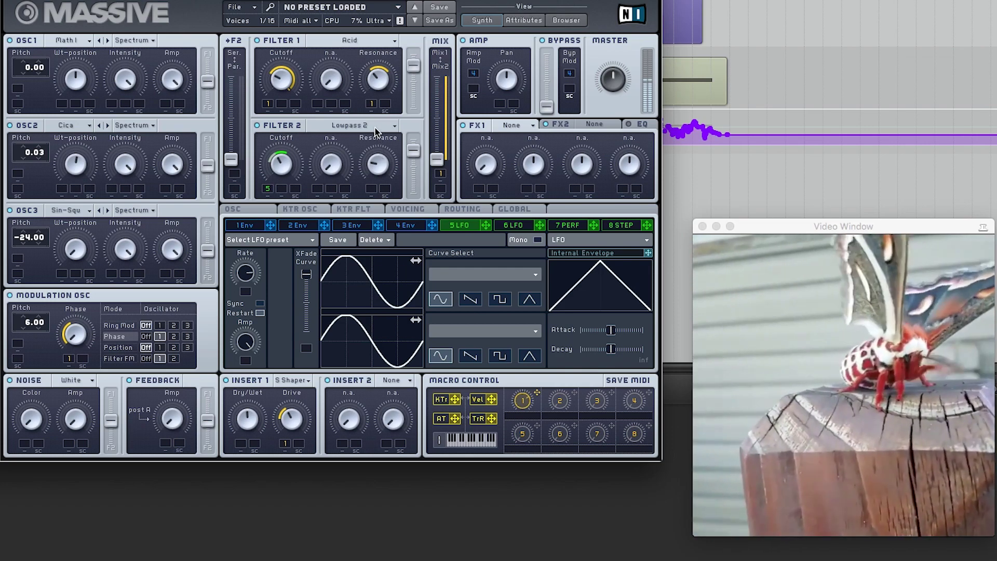
{"action": "left_click", "coordinate": [376, 130]}
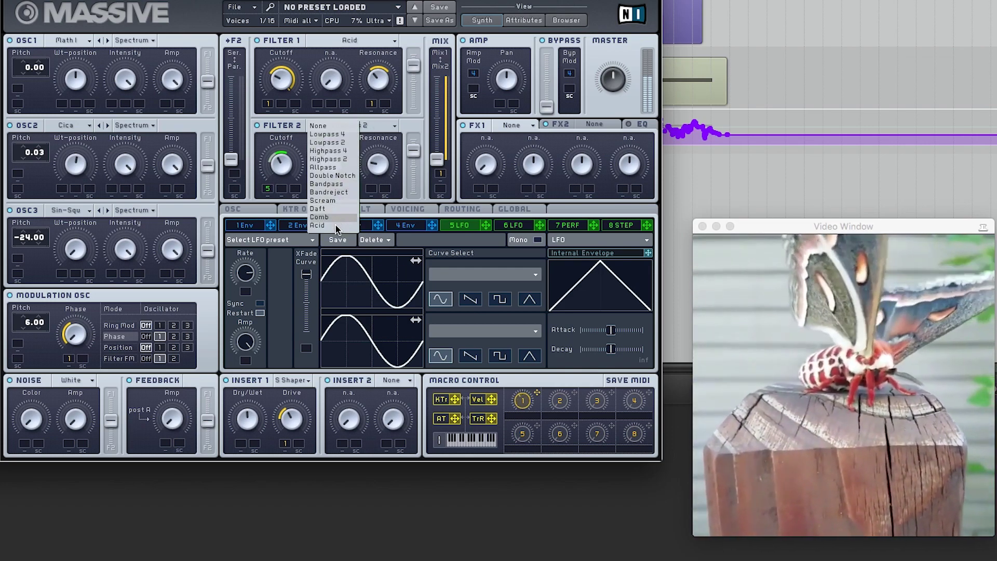
{"action": "left_click", "coordinate": [335, 226]}
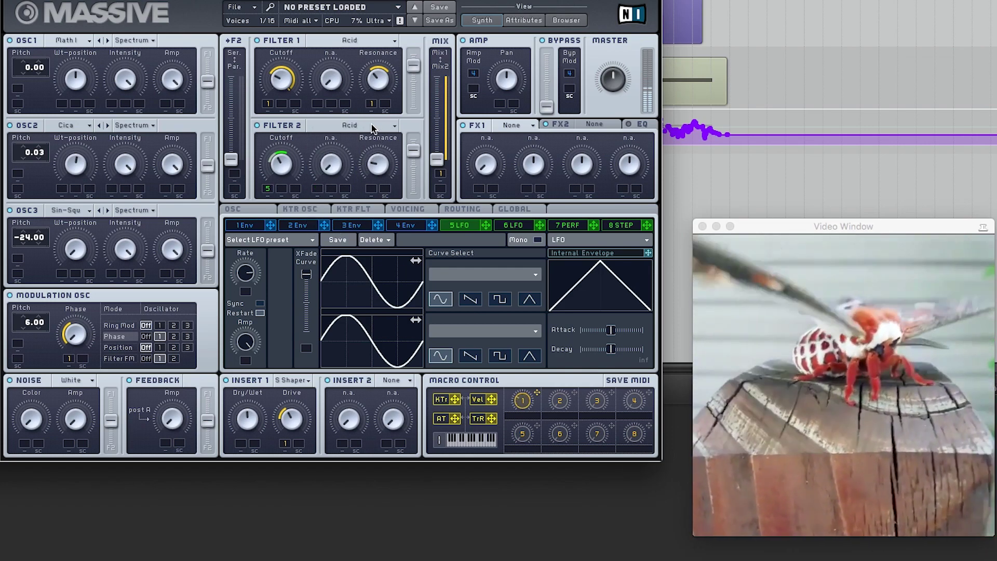
{"action": "left_click", "coordinate": [375, 130]}
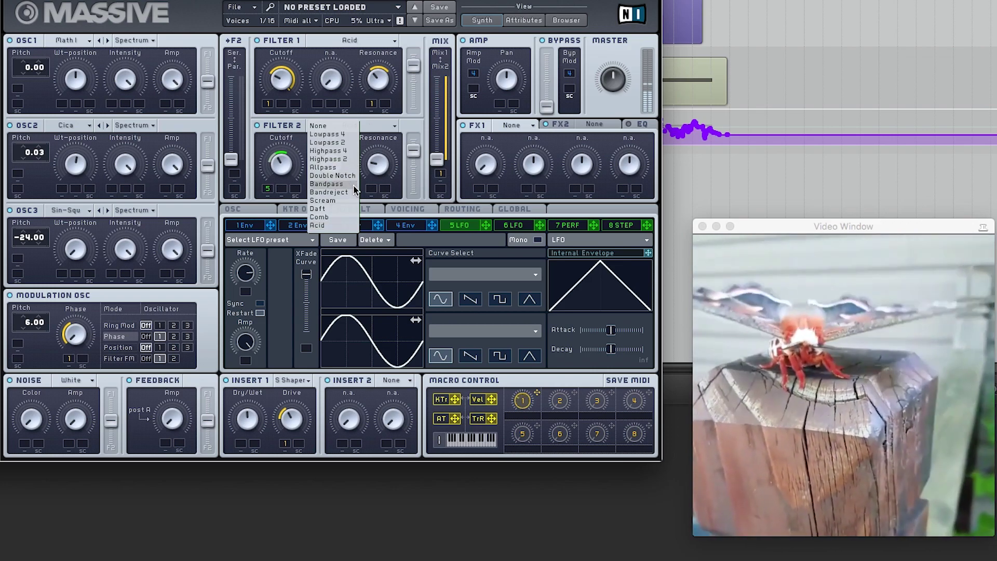
{"action": "left_click", "coordinate": [343, 184]}
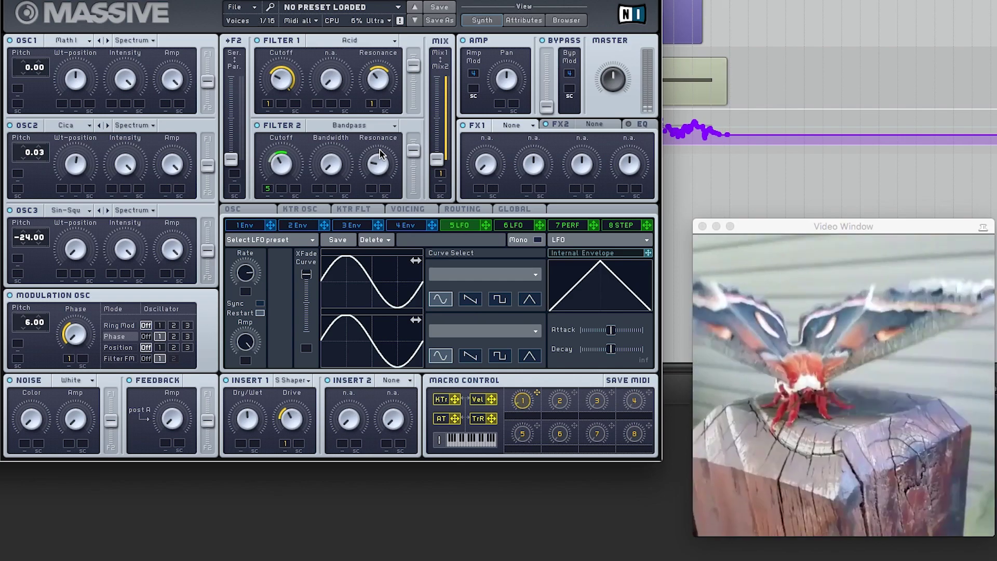
Remove the Macro 1 assignment from the filter mix fader and set the fader about midway between Mix1 and Mix2
{"action": "left_click_drag", "start_coordinate": [437, 159], "coordinate": [437, 128]}
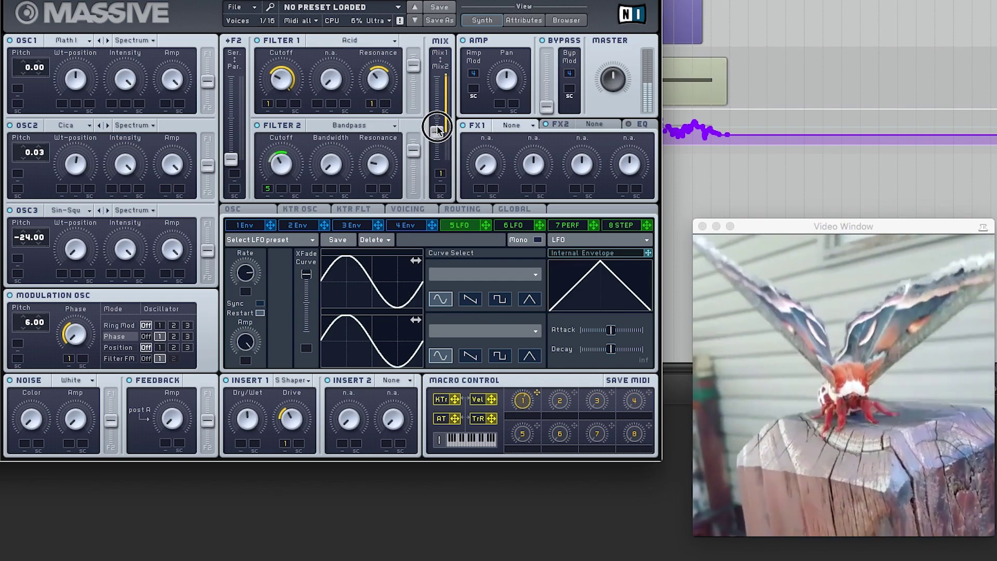
{"action": "left_click_drag", "start_coordinate": [437, 129], "coordinate": [438, 130]}
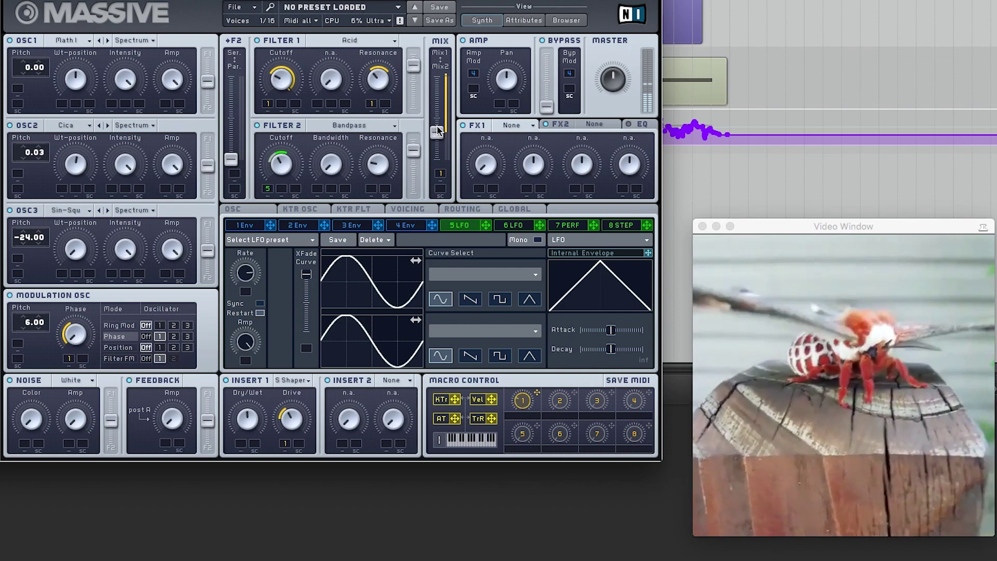
{"action": "left_click", "coordinate": [437, 130]}
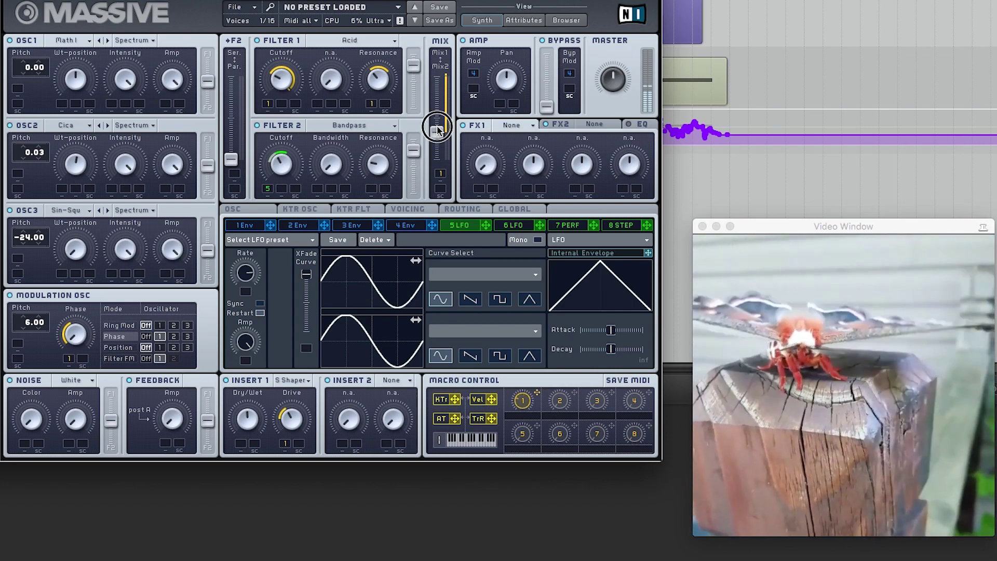
{"action": "left_click_drag", "start_coordinate": [437, 129], "coordinate": [438, 76]}
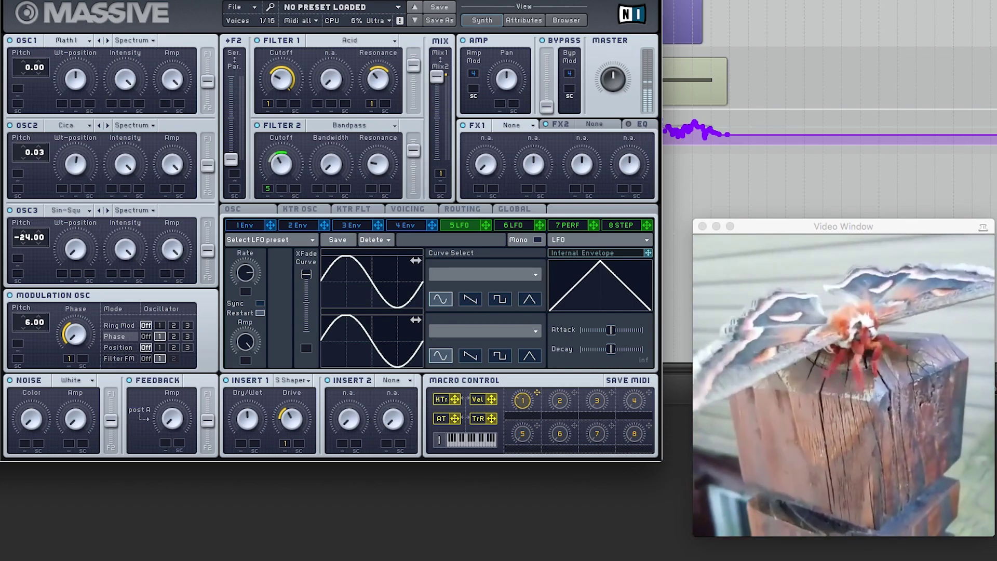
{"action": "right_click", "coordinate": [441, 175]}
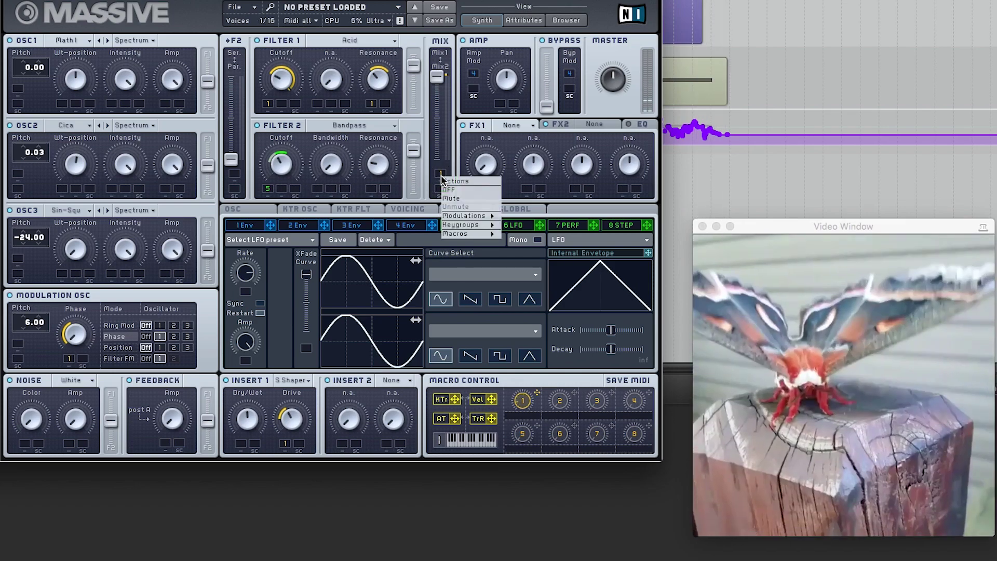
{"action": "left_click", "coordinate": [452, 194]}
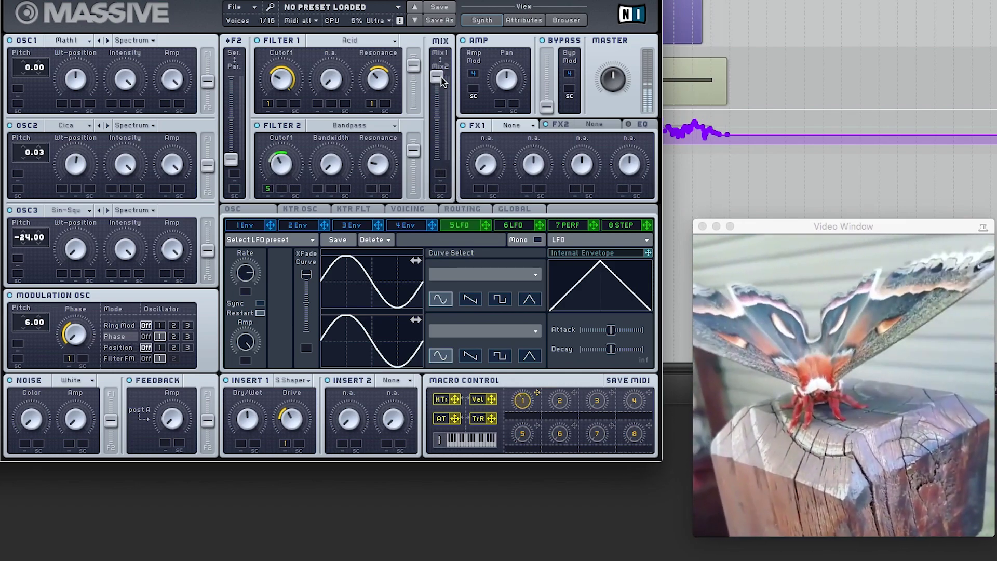
{"action": "left_click_drag", "start_coordinate": [441, 81], "coordinate": [440, 124]}
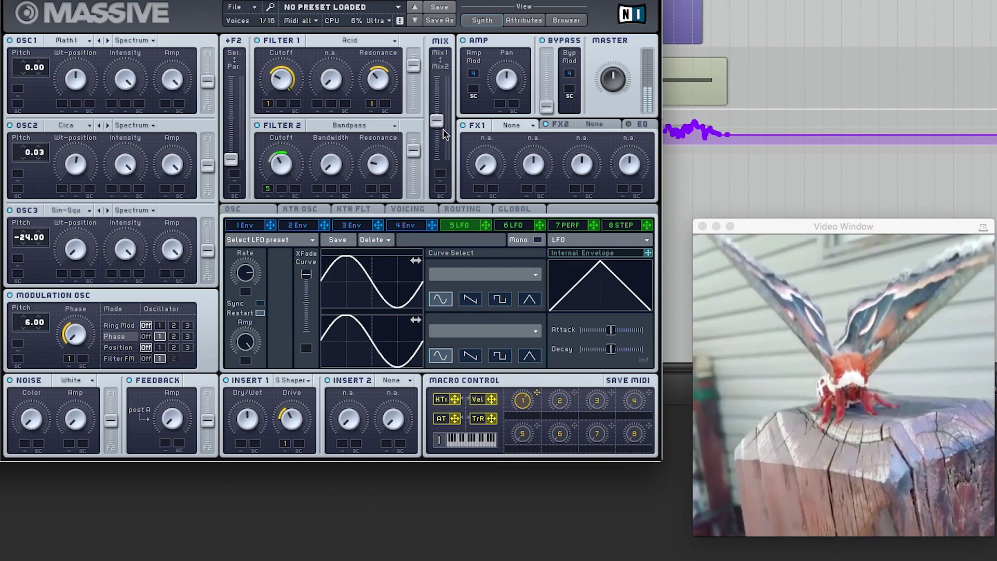
Set Filter 2's type to Highpass 4, remove LFO 5 from its Cutoff and raise the Cutoff
{"action": "left_click", "coordinate": [335, 126]}
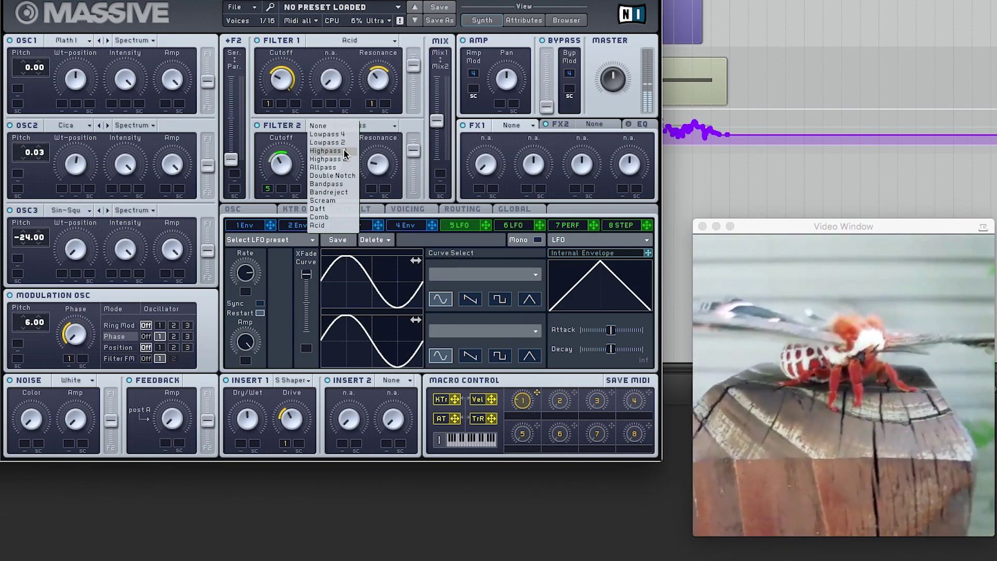
{"action": "left_click", "coordinate": [344, 150]}
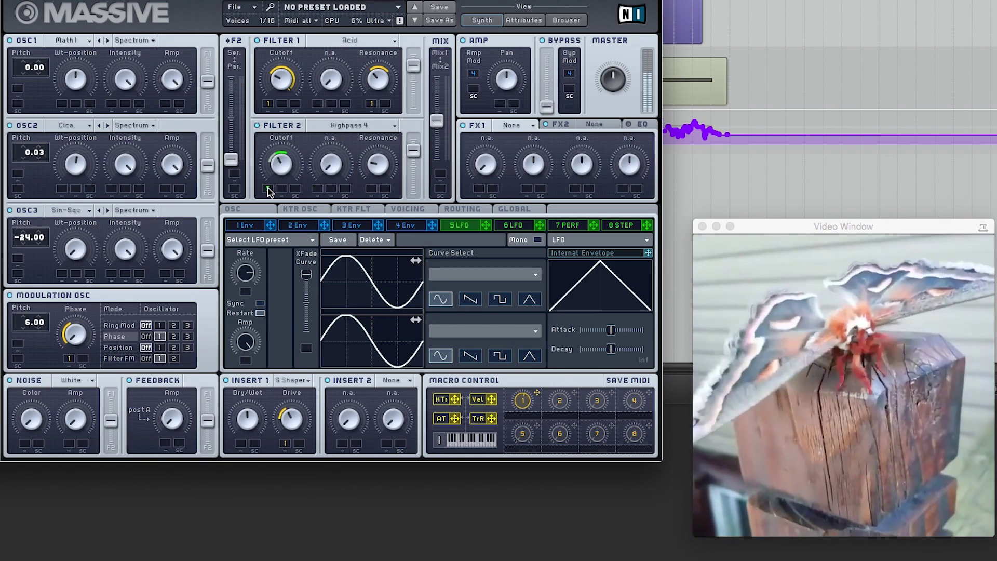
{"action": "right_click", "coordinate": [269, 192]}
{"action": "left_click", "coordinate": [288, 198]}
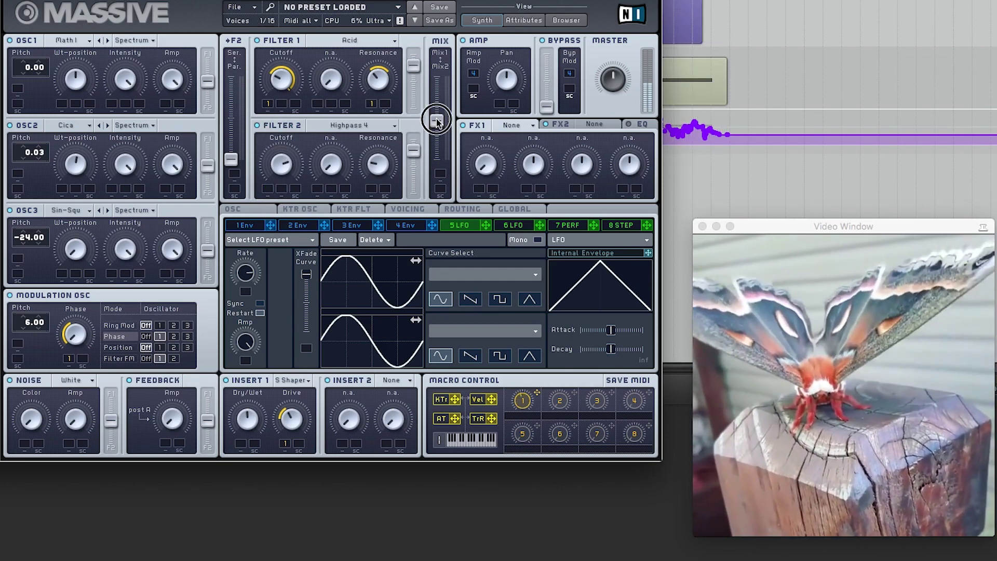
Move the filter mix fader fully to Mix2 and route OSC2 to Filter 2, with OSC1 and OSC3 to Filter 1
{"action": "left_click_drag", "start_coordinate": [436, 122], "coordinate": [437, 161]}
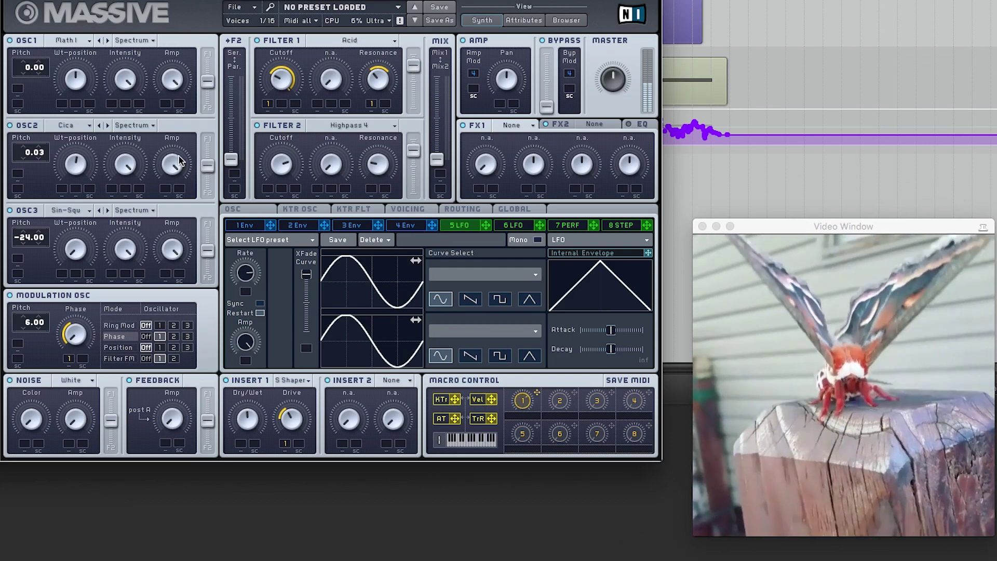
{"action": "left_click_drag", "start_coordinate": [208, 166], "coordinate": [213, 286]}
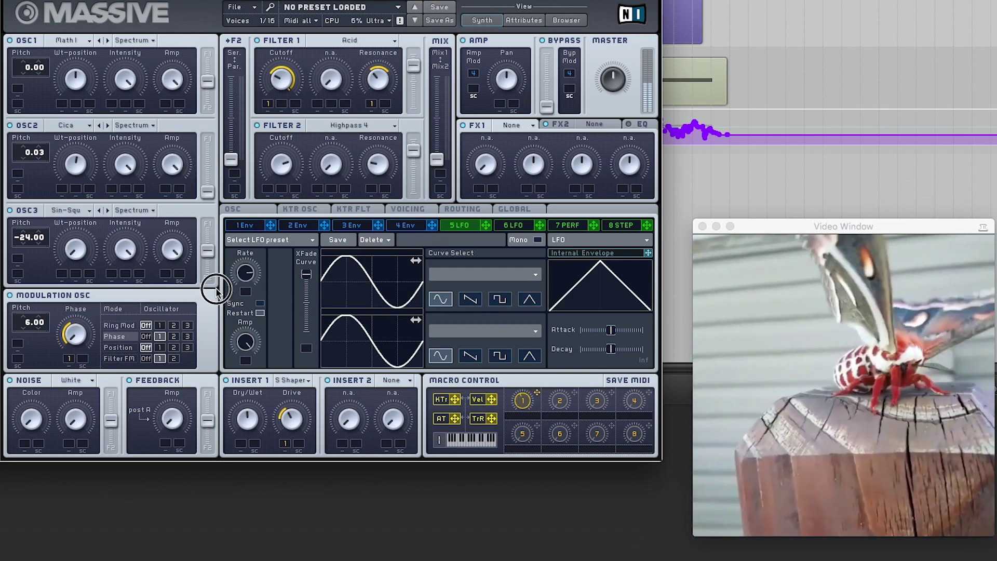
{"action": "left_click_drag", "start_coordinate": [207, 82], "coordinate": [208, 55]}
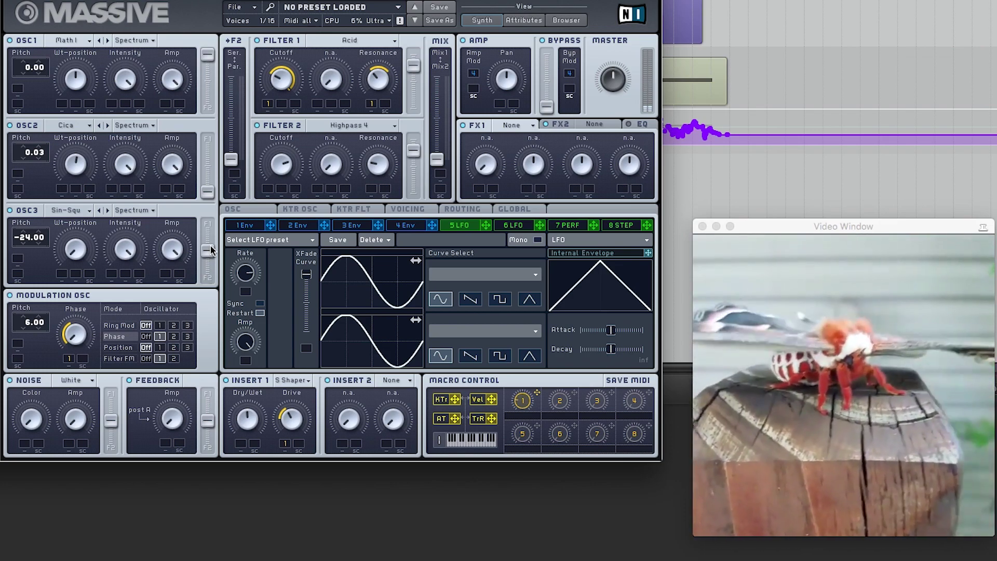
{"action": "left_click_drag", "start_coordinate": [209, 251], "coordinate": [208, 224]}
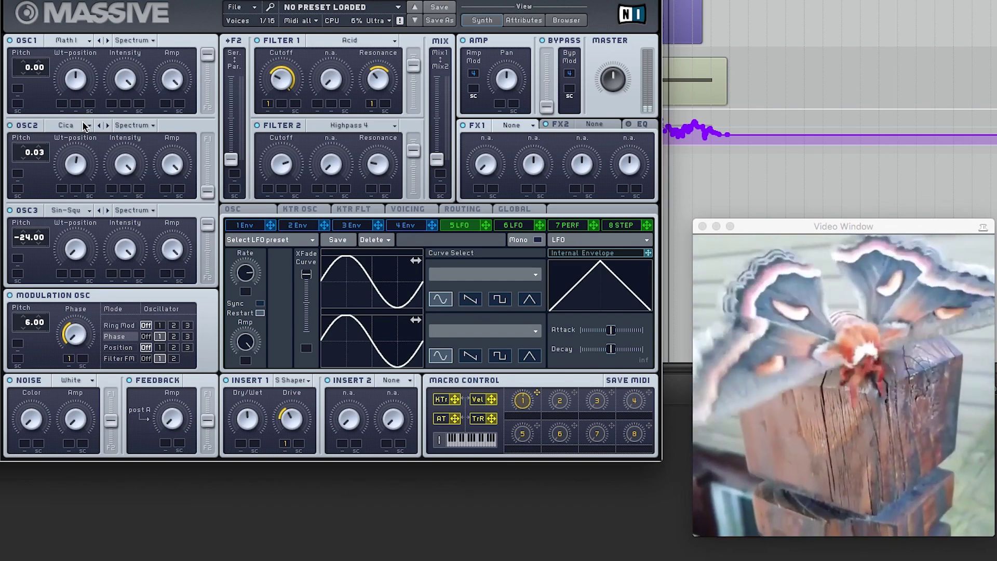
Try the Colors, Melancholia, Camchord and Lunacy wavetables on OSC2
{"action": "left_click", "coordinate": [82, 126]}
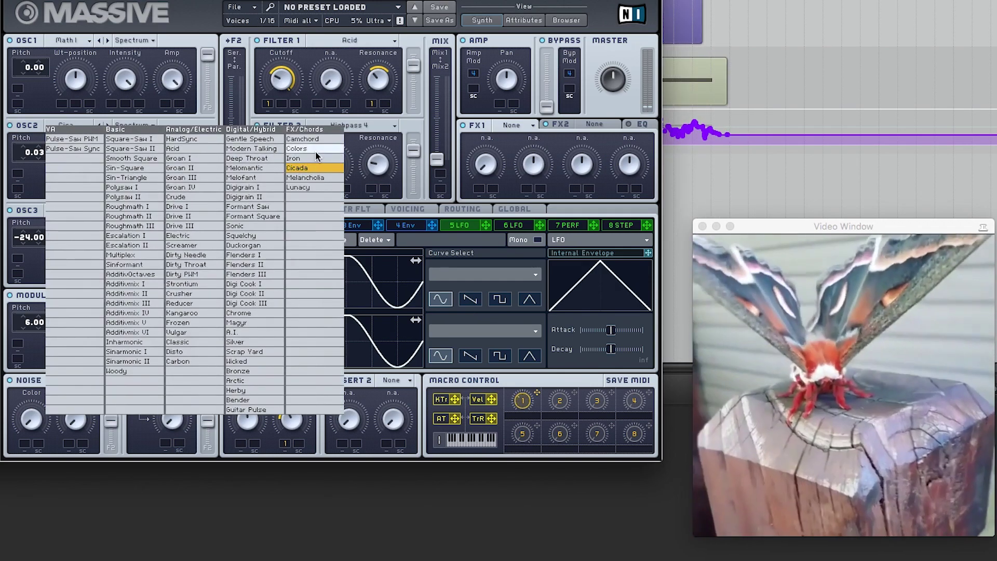
{"action": "left_click", "coordinate": [314, 149]}
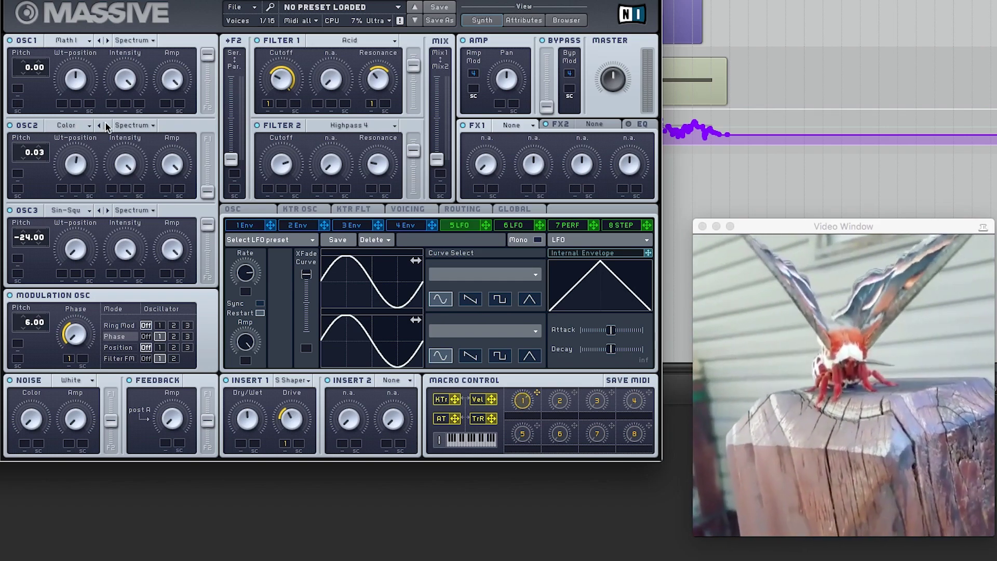
{"action": "left_click", "coordinate": [100, 126]}
{"action": "left_click", "coordinate": [70, 126]}
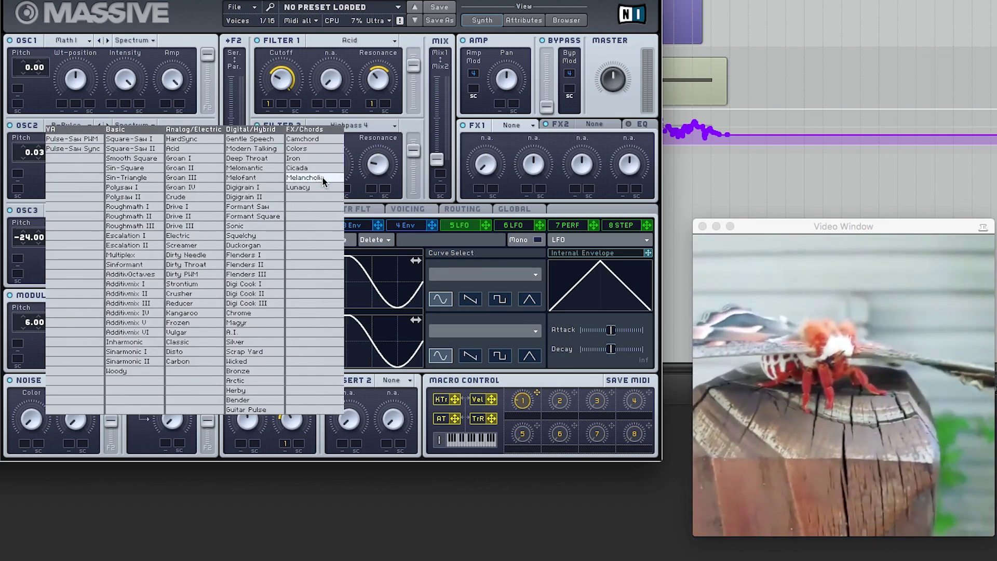
{"action": "left_click", "coordinate": [323, 178]}
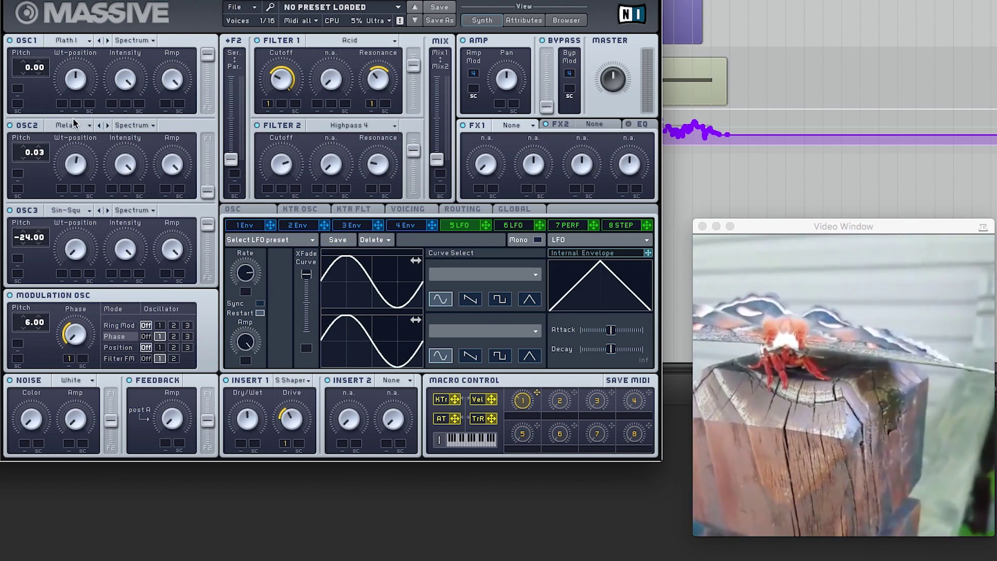
{"action": "left_click", "coordinate": [75, 125]}
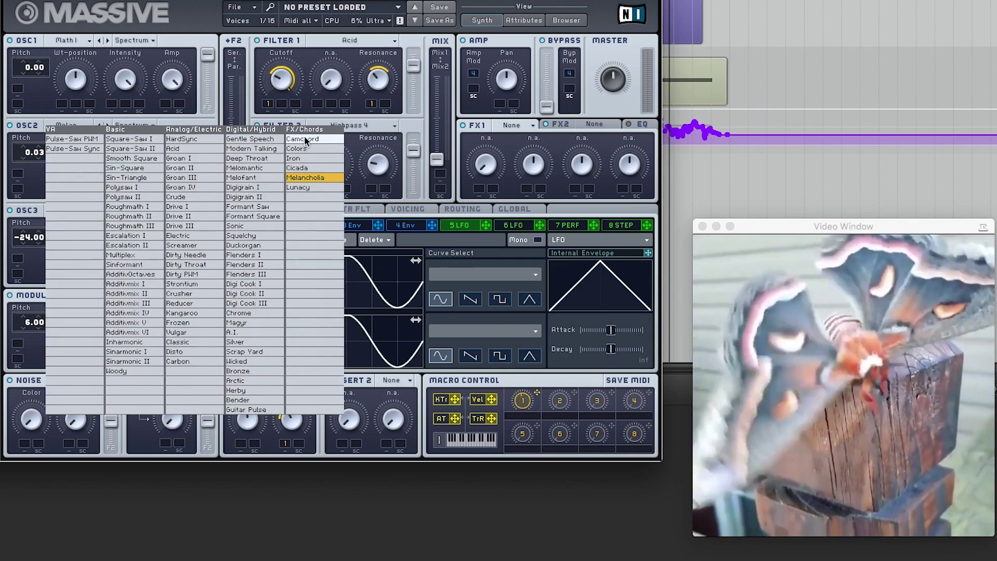
{"action": "left_click", "coordinate": [304, 139]}
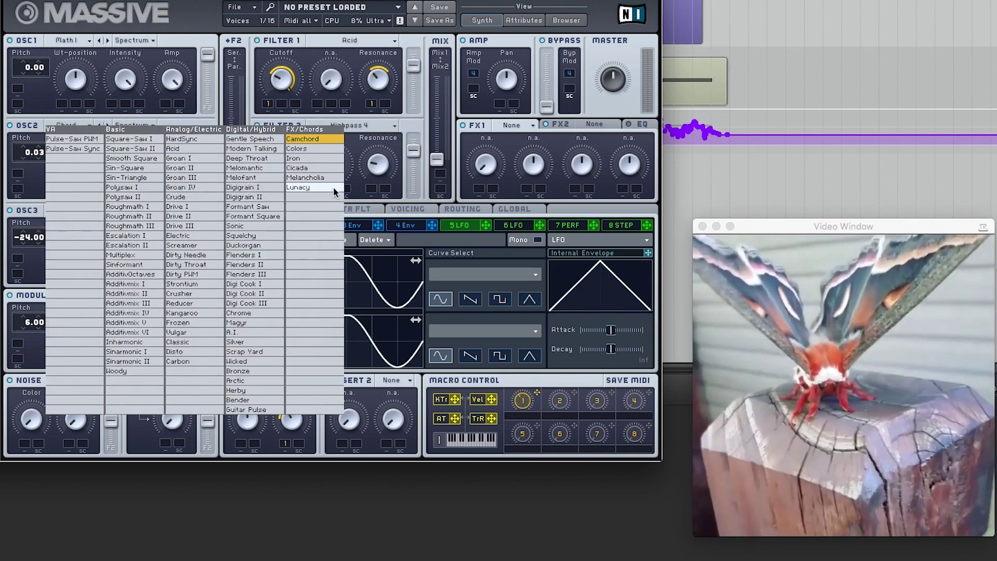
{"action": "left_click", "coordinate": [314, 185]}
Try the Crude, Digi Cook, Multiplex, Deep Throat and Modern Talking wavetables on OSC2
{"action": "left_click", "coordinate": [73, 126]}
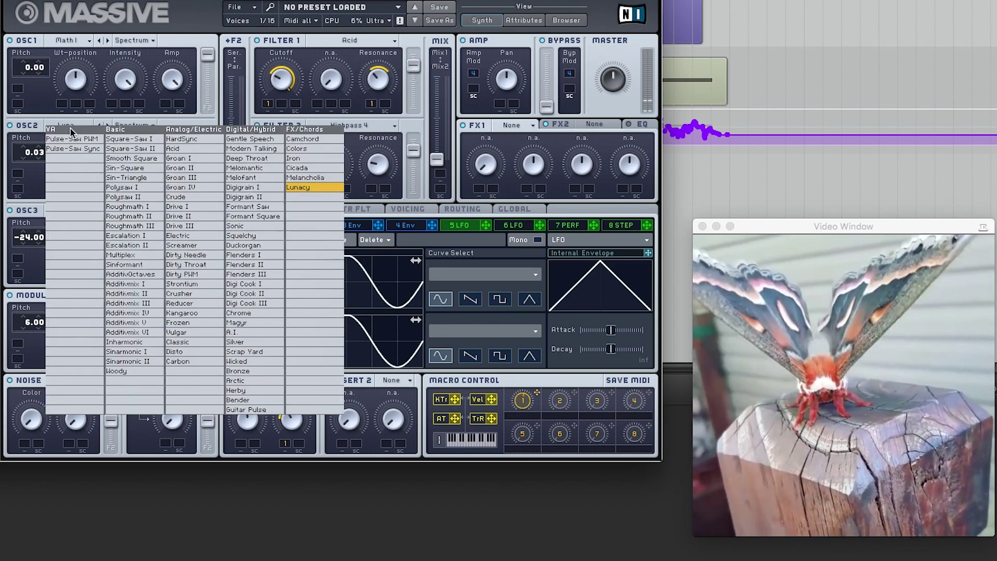
{"action": "left_click", "coordinate": [177, 203]}
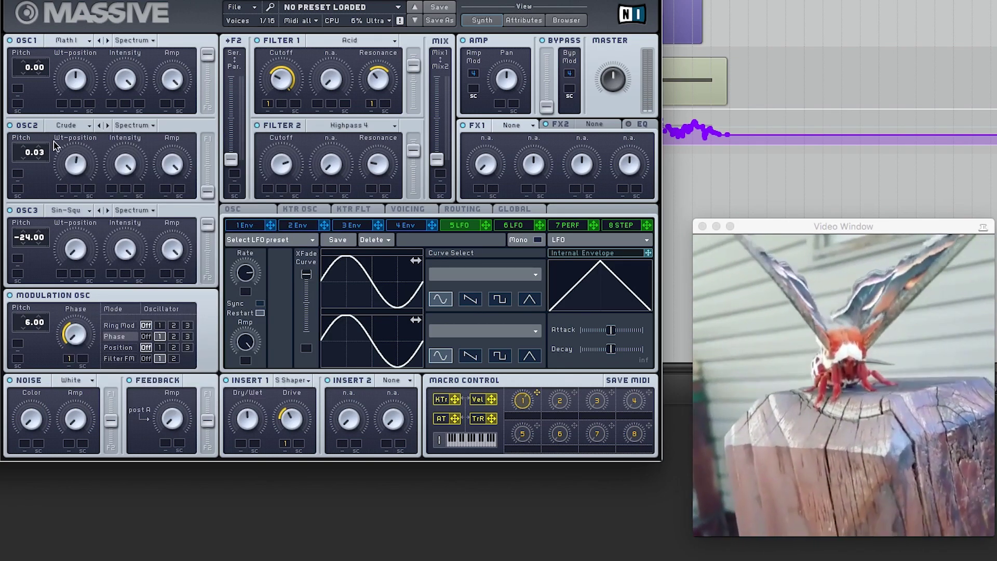
{"action": "left_click", "coordinate": [69, 127]}
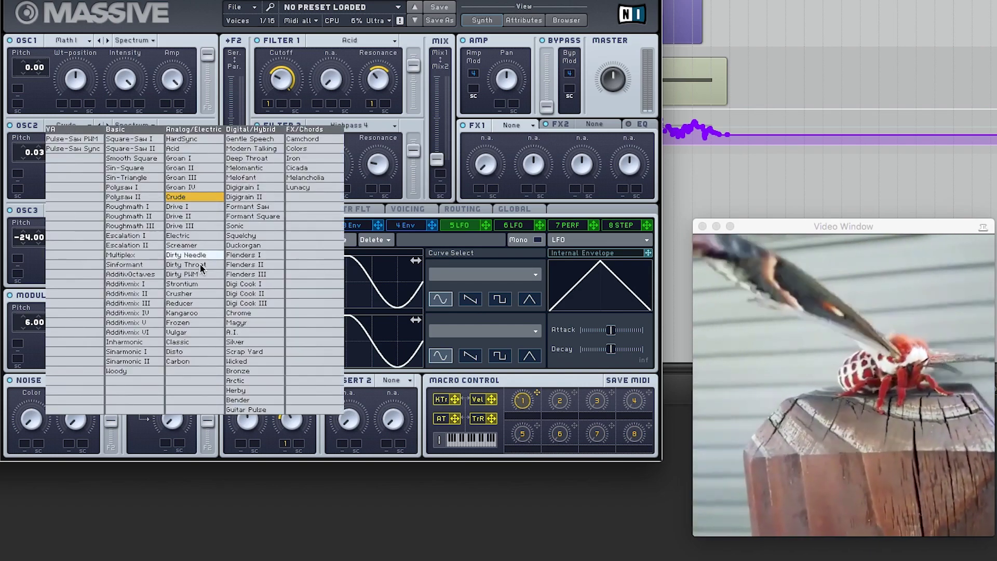
{"action": "left_click", "coordinate": [242, 295]}
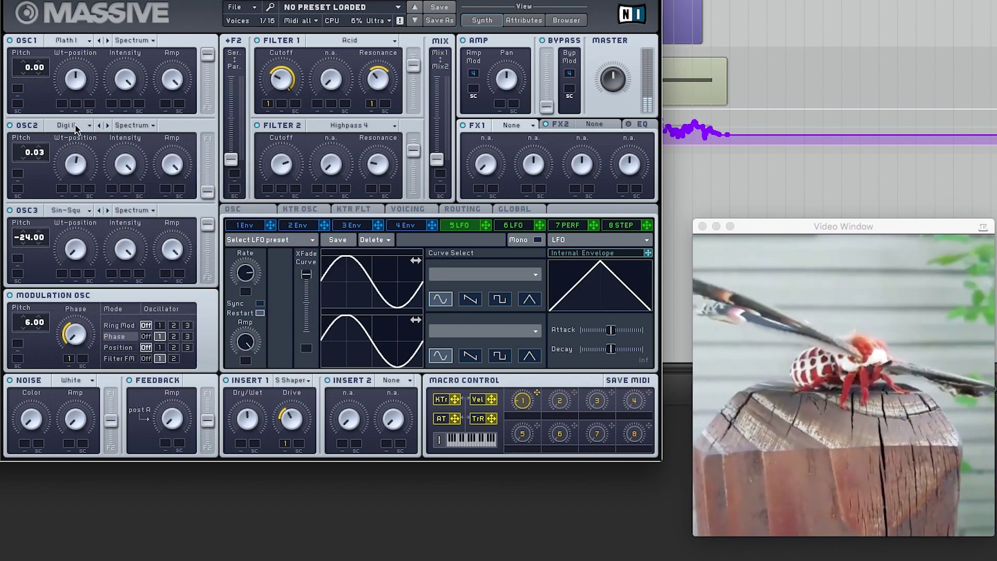
{"action": "left_click", "coordinate": [75, 129]}
{"action": "left_click", "coordinate": [120, 257]}
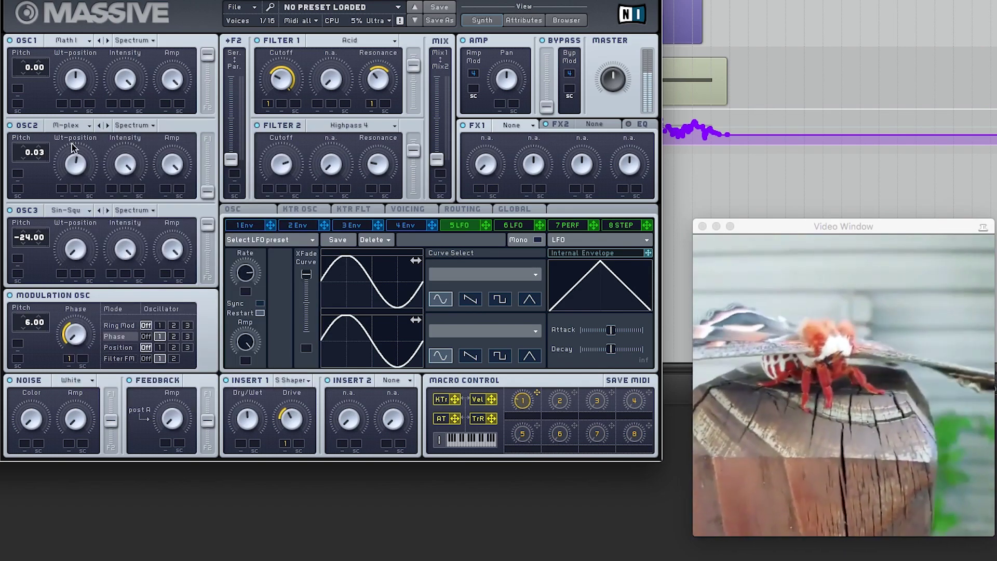
{"action": "left_click", "coordinate": [73, 125]}
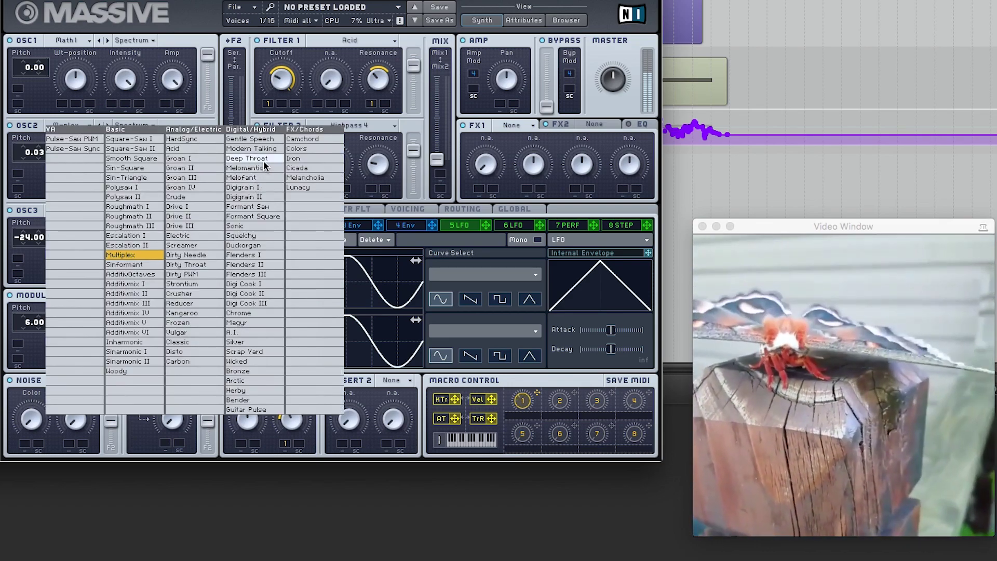
{"action": "left_click", "coordinate": [264, 160]}
{"action": "left_click", "coordinate": [67, 127]}
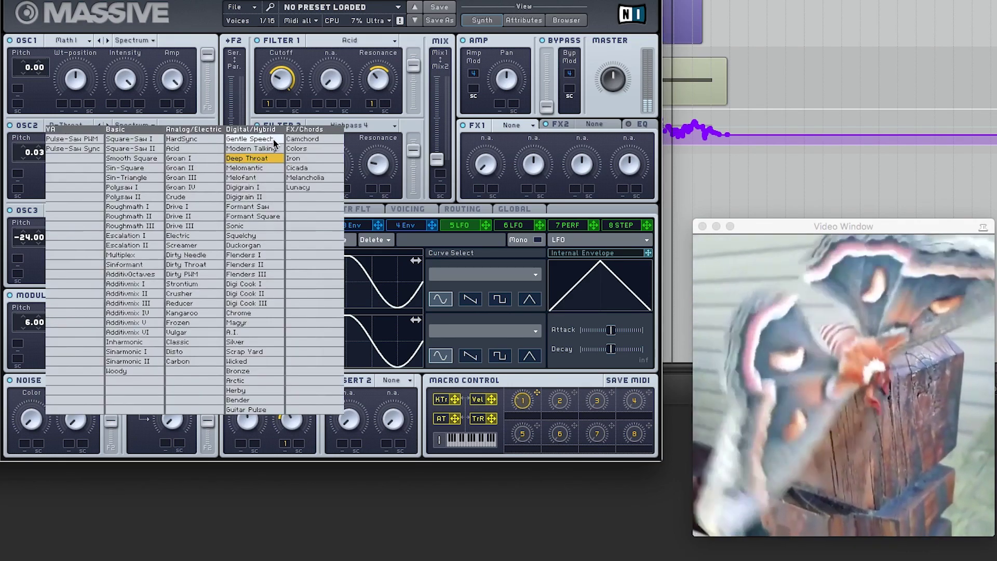
{"action": "left_click", "coordinate": [255, 149]}
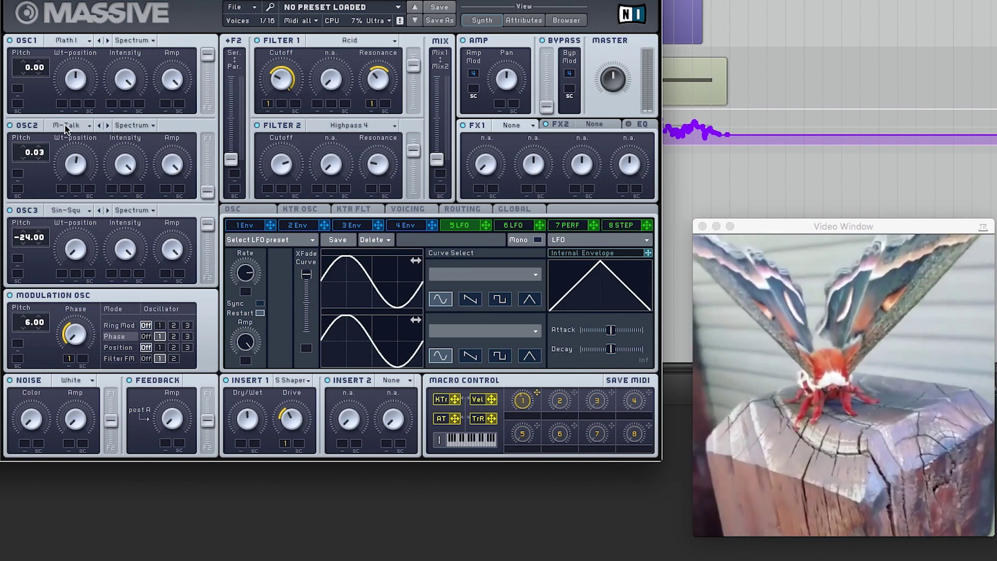
Set OSC2's wavetable back to Cicada and raise its Pitch to 23.03
{"action": "left_click", "coordinate": [65, 129]}
{"action": "left_click", "coordinate": [302, 175]}
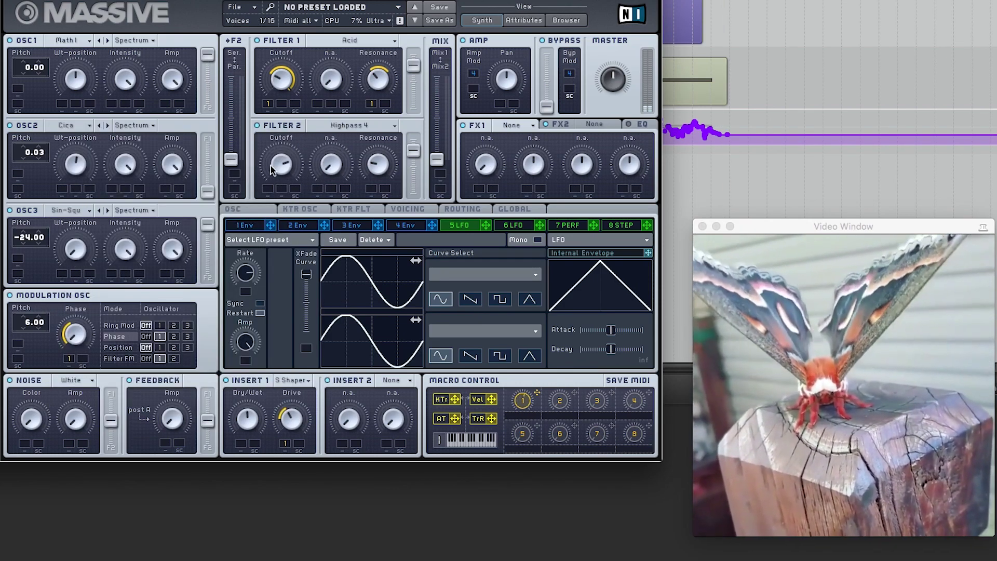
{"action": "left_click_drag", "start_coordinate": [31, 153], "coordinate": [20, 122]}
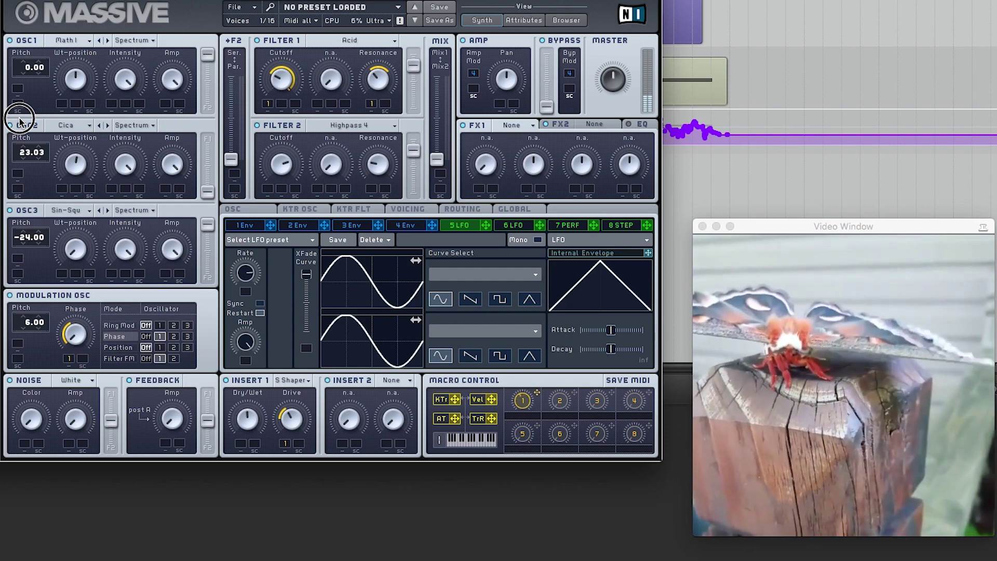
{"action": "left_click_drag", "start_coordinate": [19, 121], "coordinate": [20, 121]}
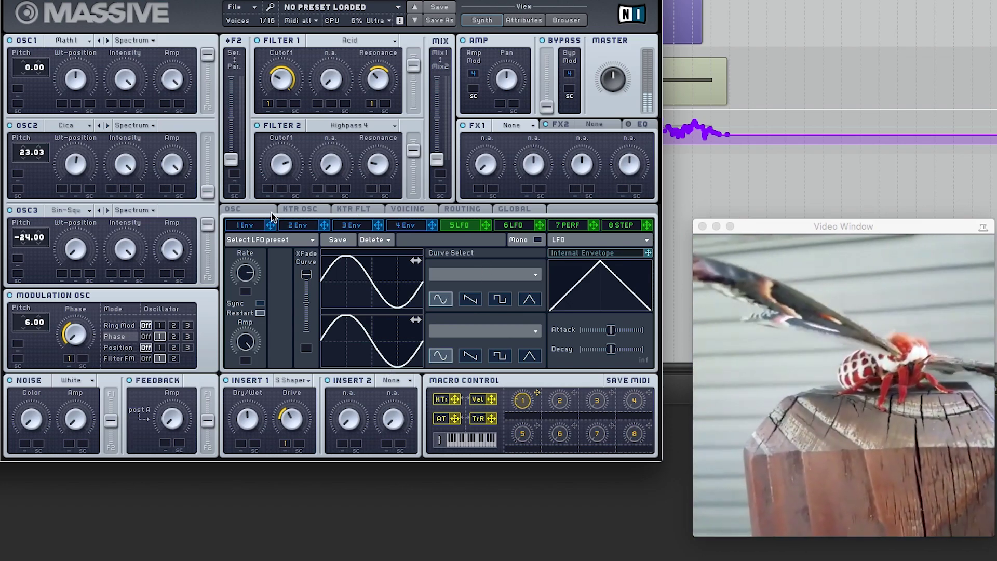
Place Insert 2 ahead of Filter 2 in the signal routing and set its effect to Simple Delay
{"action": "left_click", "coordinate": [458, 208]}
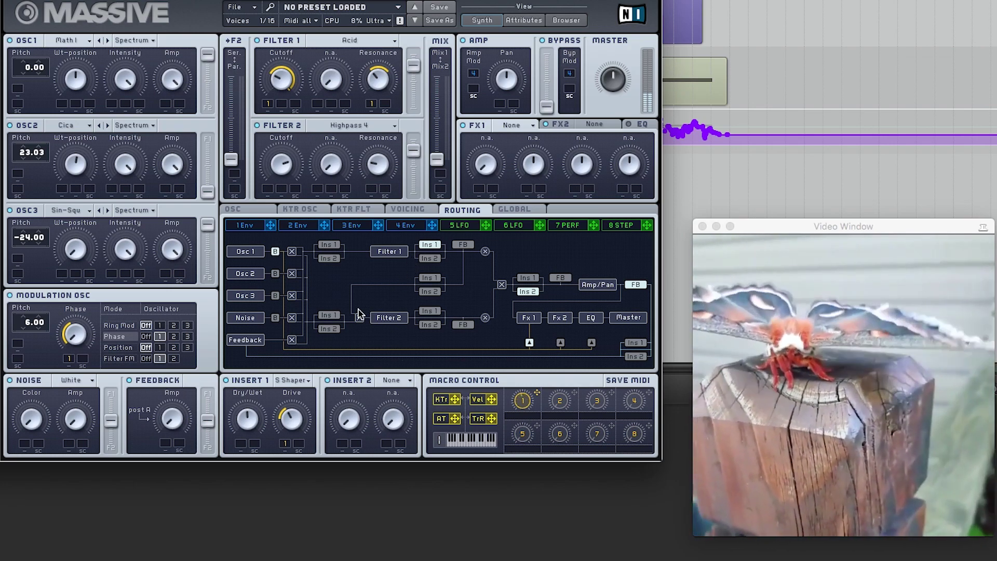
{"action": "left_click", "coordinate": [328, 329]}
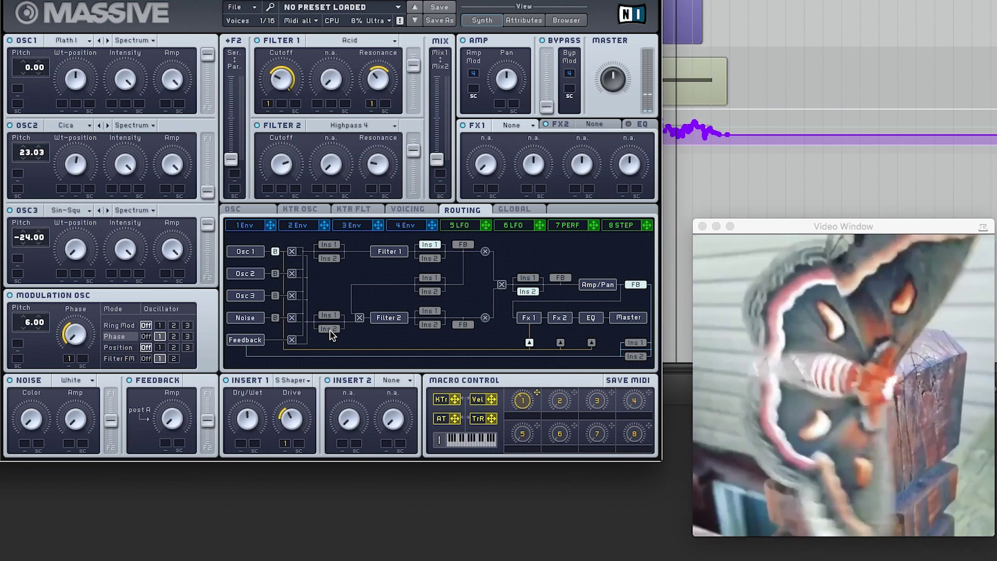
{"action": "left_click", "coordinate": [396, 381]}
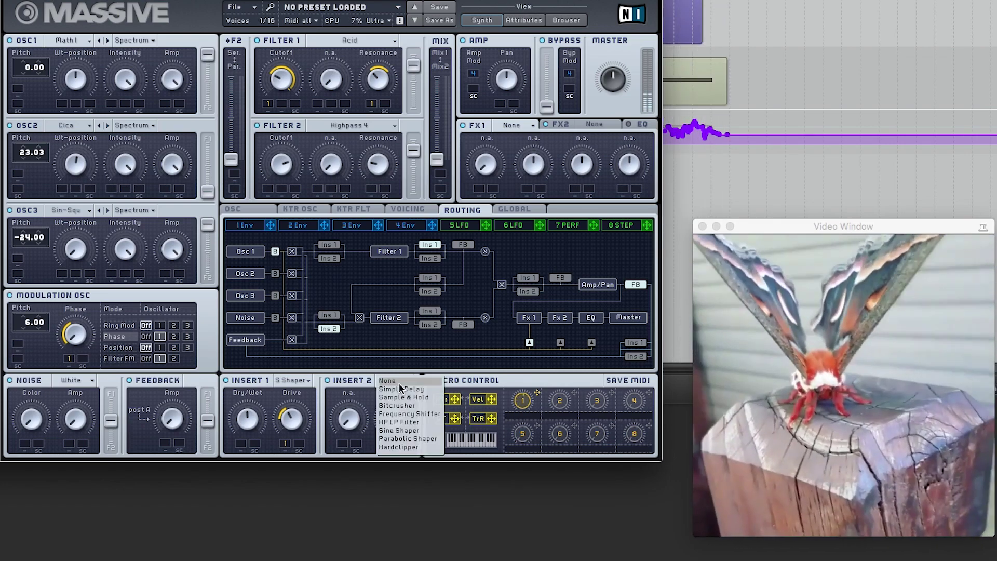
{"action": "left_click", "coordinate": [403, 389]}
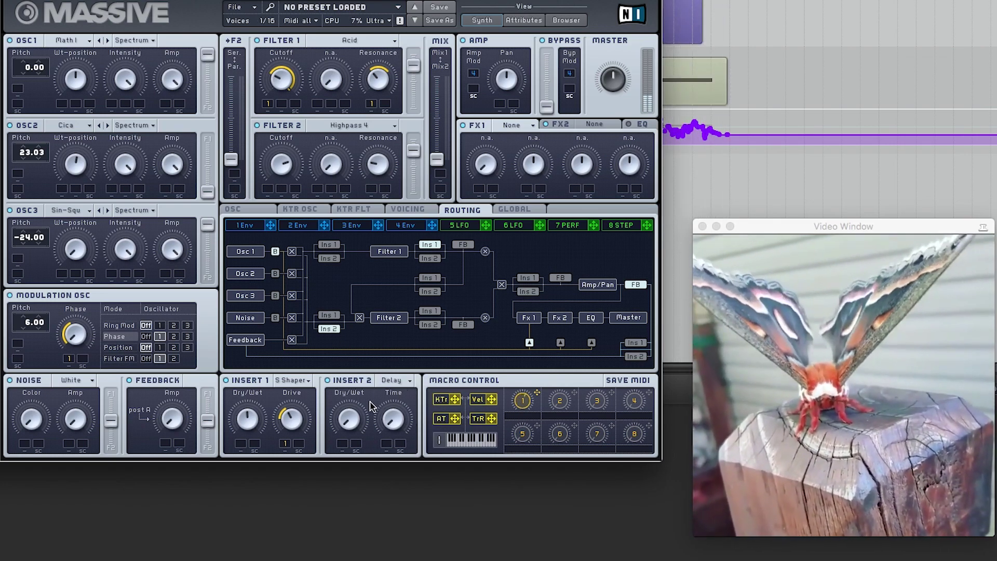
Set Insert 2's Dry/Wet to about halfway and raise its delay Time
{"action": "left_click_drag", "start_coordinate": [345, 417], "coordinate": [341, 352]}
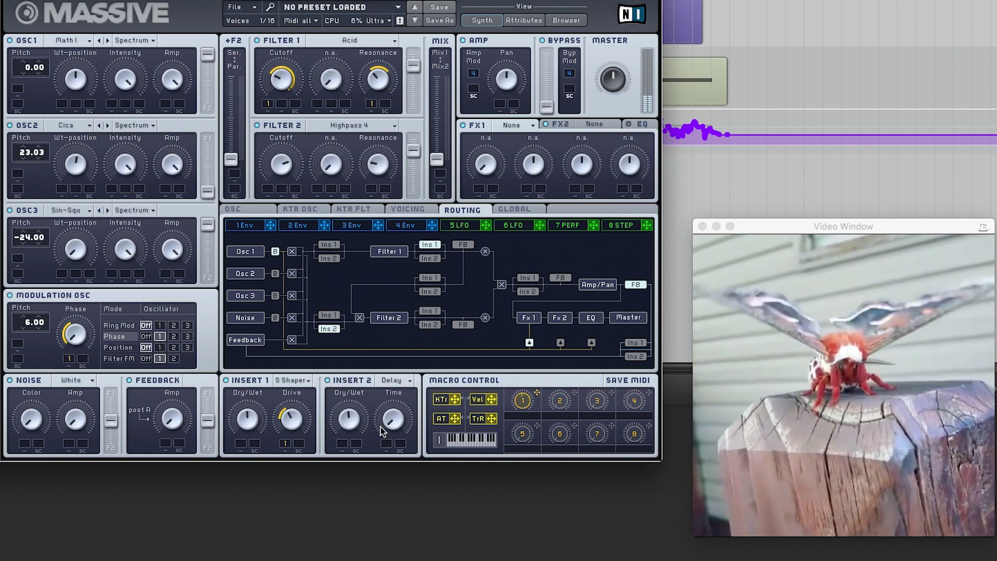
{"action": "left_click_drag", "start_coordinate": [393, 418], "coordinate": [387, 387]}
Route the Noise module fully to Filter 2 and raise its Color and Amp to slightly above halfway
{"action": "left_click_drag", "start_coordinate": [108, 420], "coordinate": [106, 450]}
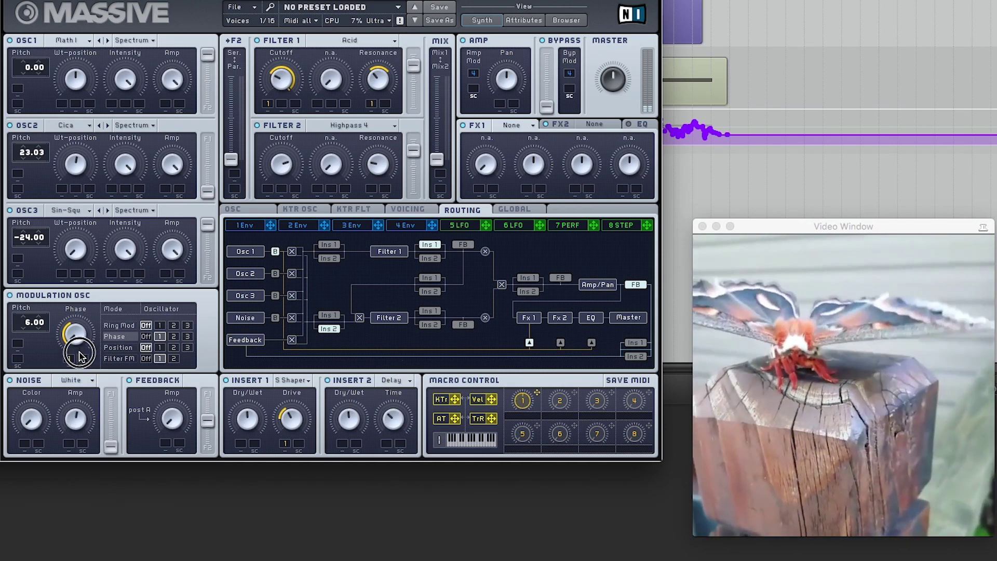
{"action": "left_click_drag", "start_coordinate": [37, 396], "coordinate": [38, 352]}
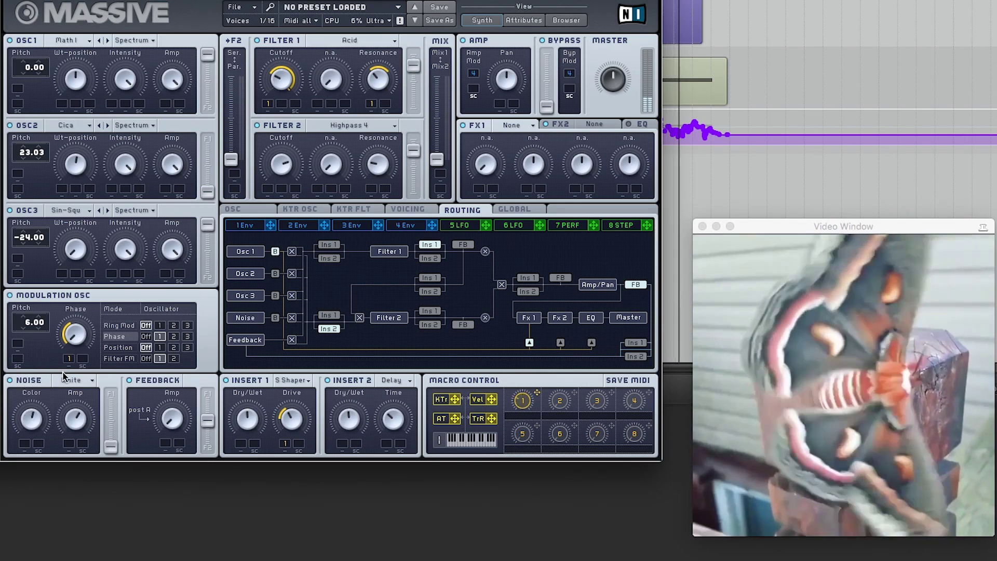
{"action": "mouse_move", "coordinate": [36, 404]}
{"action": "left_mouse_down"}
{"action": "mouse_move", "coordinate": [36, 366]}
{"action": "mouse_move", "coordinate": [31, 419]}
{"action": "left_mouse_up"}
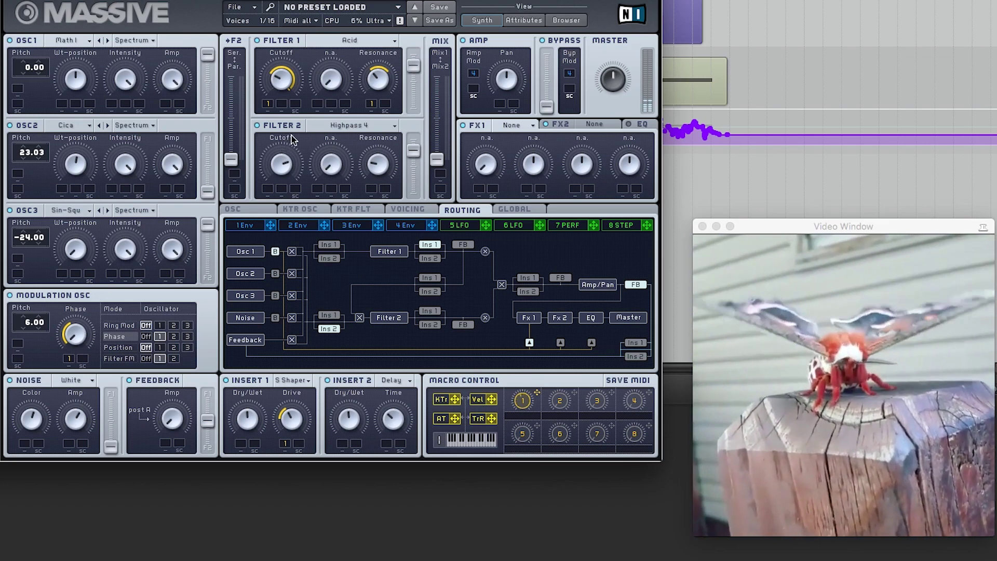
{"action": "left_click_drag", "start_coordinate": [287, 165], "coordinate": [287, 165]}
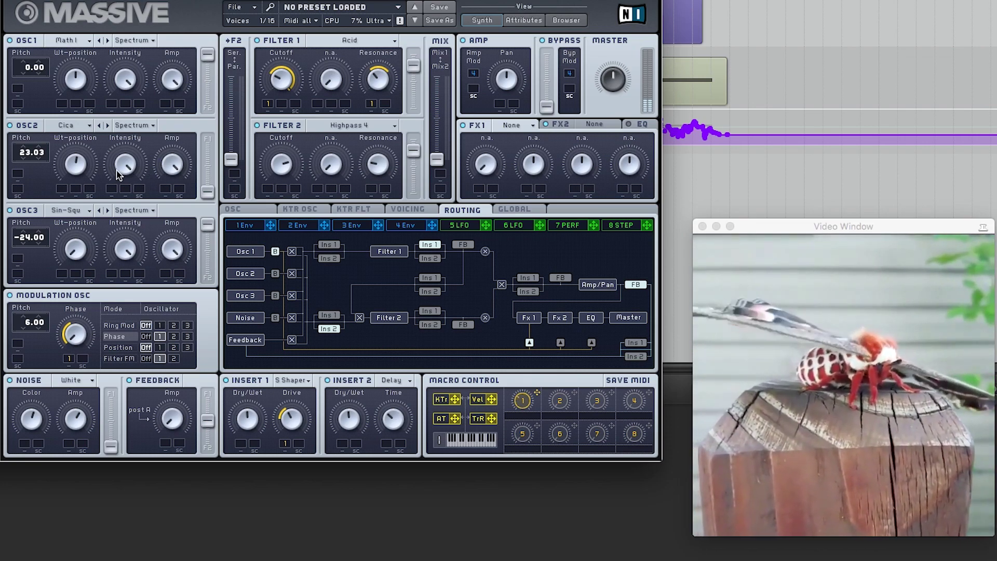
{"action": "left_click_drag", "start_coordinate": [45, 398], "coordinate": [79, 426]}
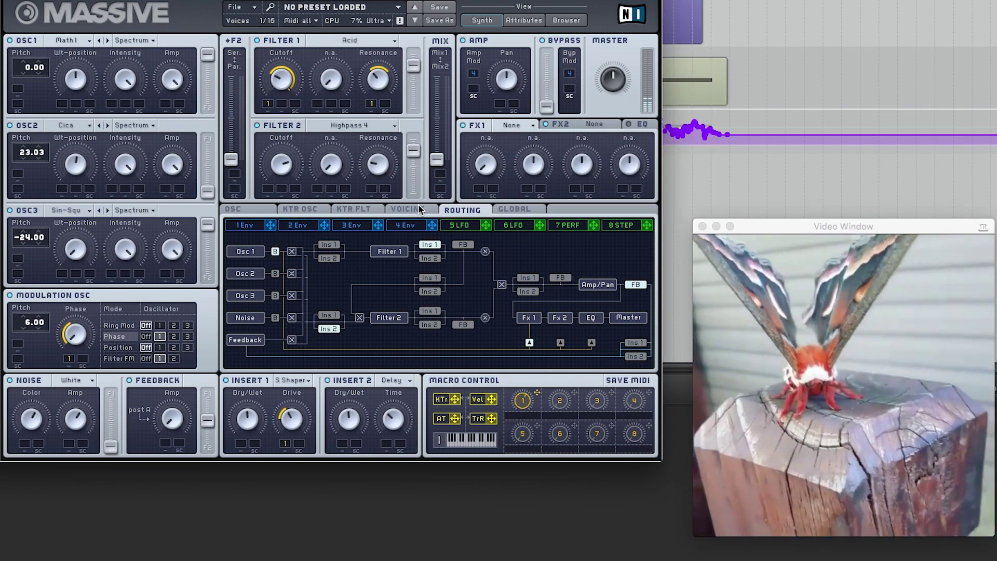
Set Unisono to 3 voices, enabling Pitch Cutoff spread at maximum and a moderate Pan Position spread
{"action": "left_click", "coordinate": [417, 210]}
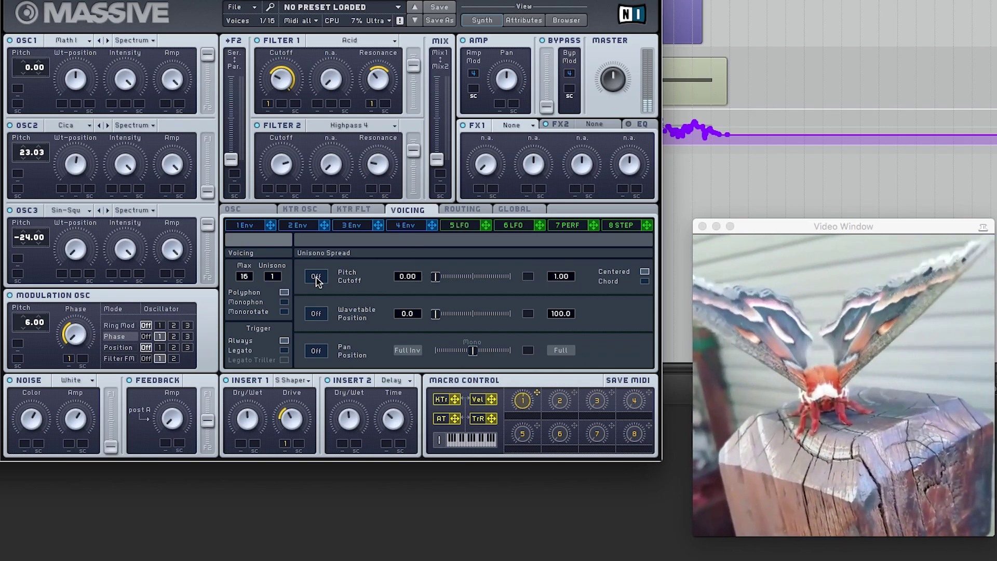
{"action": "left_click", "coordinate": [316, 278]}
{"action": "left_click_drag", "start_coordinate": [440, 282], "coordinate": [548, 280]}
{"action": "left_click", "coordinate": [317, 351]}
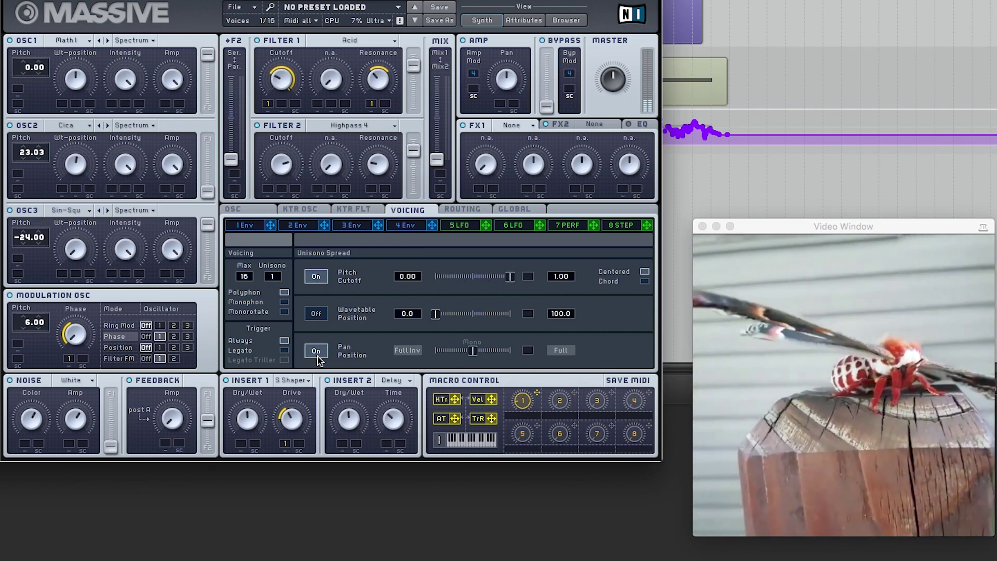
{"action": "left_click_drag", "start_coordinate": [474, 353], "coordinate": [490, 350]}
{"action": "mouse_move", "coordinate": [270, 278]}
{"action": "left_mouse_down"}
{"action": "mouse_move", "coordinate": [270, 268]}
{"action": "mouse_move", "coordinate": [276, 276]}
{"action": "left_mouse_up"}
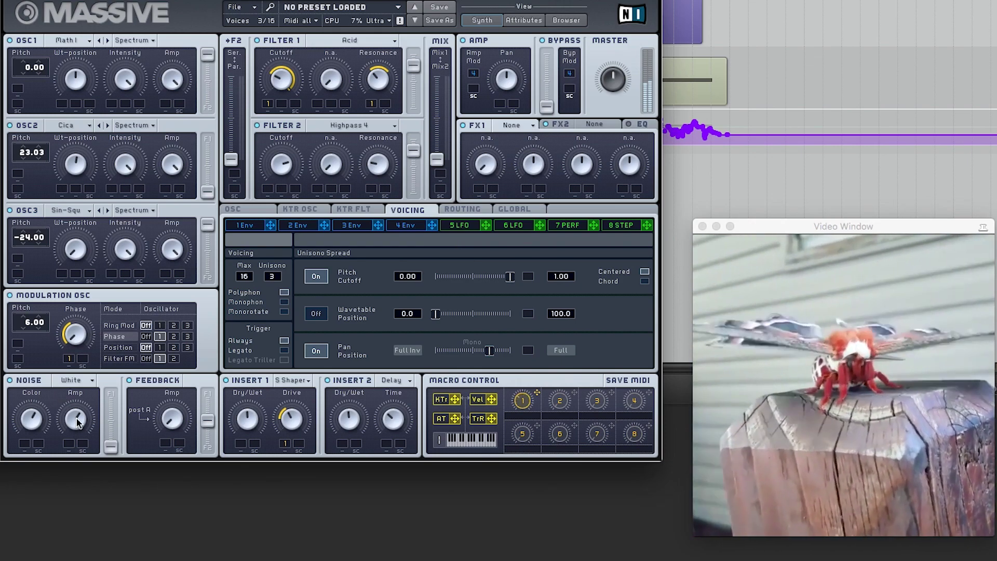
Lower the Noise Amp and slightly reduce Insert 2's delay Time
{"action": "left_click", "coordinate": [76, 456]}
{"action": "left_click_drag", "start_coordinate": [76, 456], "coordinate": [77, 461]}
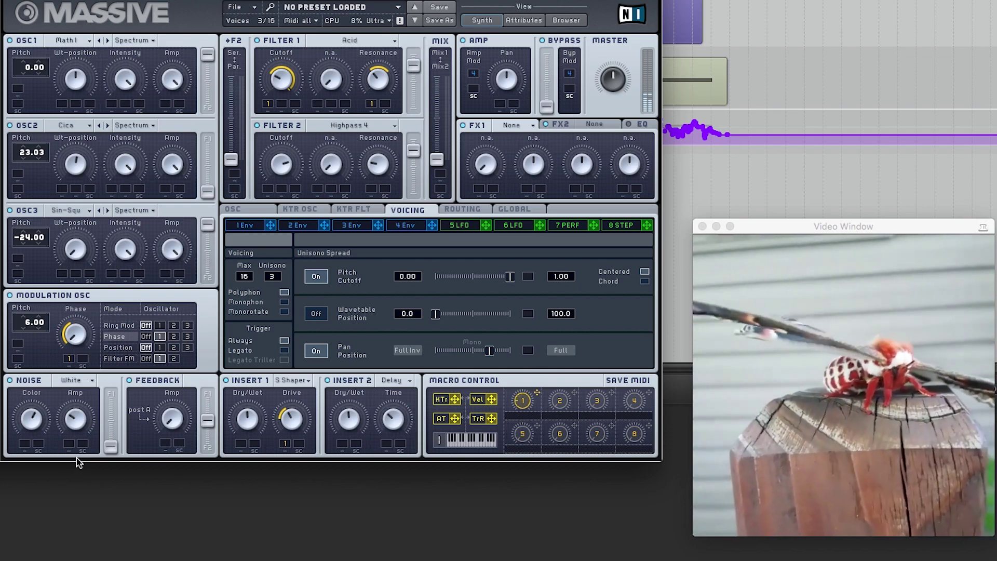
{"action": "mouse_move", "coordinate": [395, 416]}
{"action": "left_mouse_down"}
{"action": "mouse_move", "coordinate": [391, 402]}
{"action": "mouse_move", "coordinate": [383, 418]}
{"action": "left_mouse_up"}
Modulate Insert 2's Time by a small amount with LFO 6 and adjust that LFO's Rate, keeping the Delay effect
{"action": "left_click", "coordinate": [522, 226]}
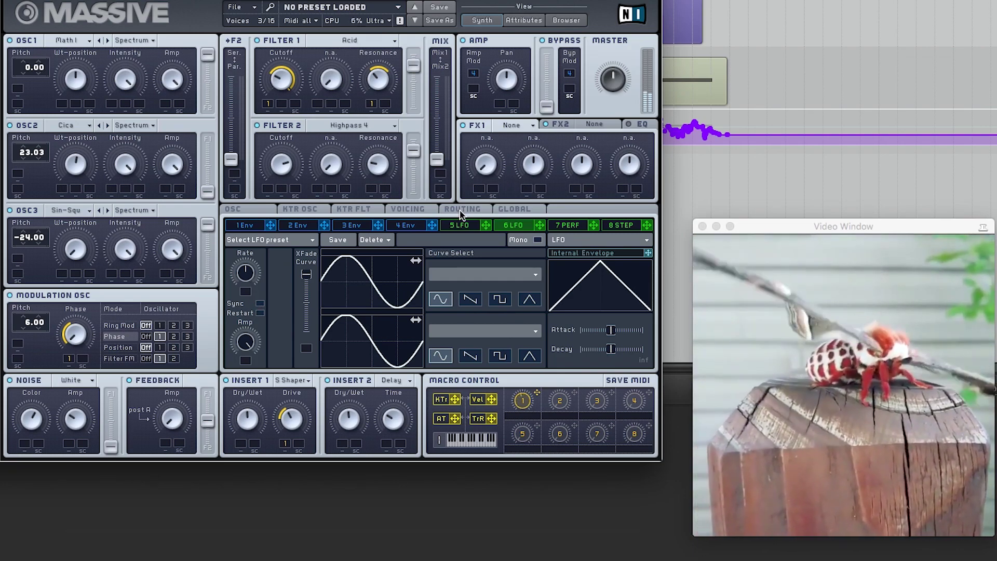
{"action": "left_click", "coordinate": [461, 229]}
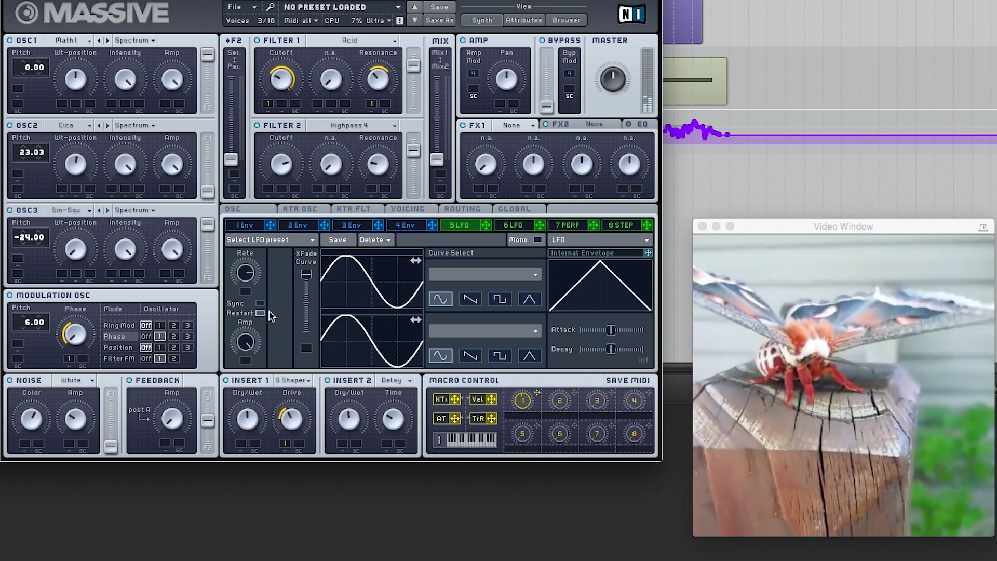
{"action": "left_click", "coordinate": [519, 226]}
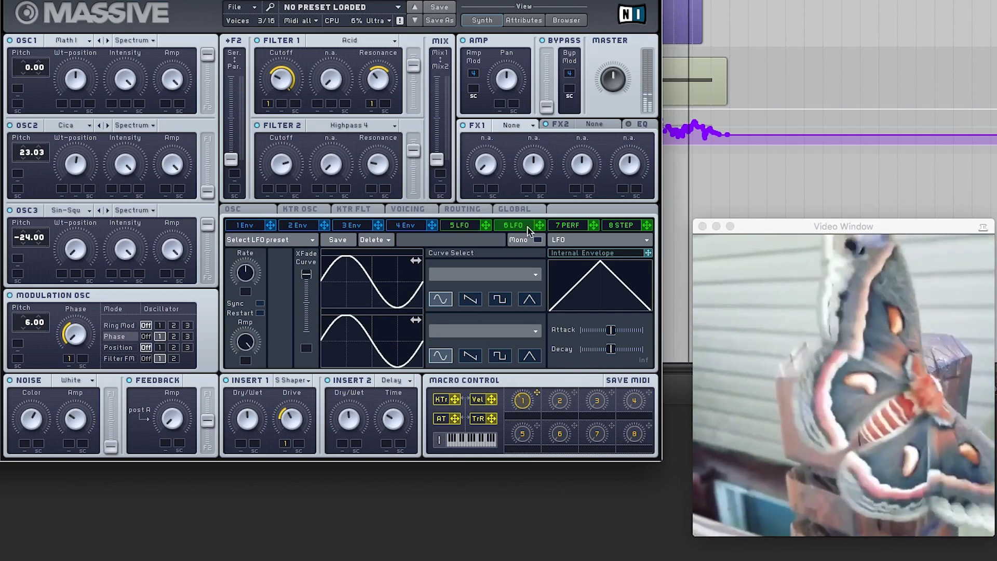
{"action": "mouse_move", "coordinate": [540, 225]}
{"action": "left_mouse_down"}
{"action": "mouse_move", "coordinate": [457, 364]}
{"action": "mouse_move", "coordinate": [387, 443]}
{"action": "left_mouse_up"}
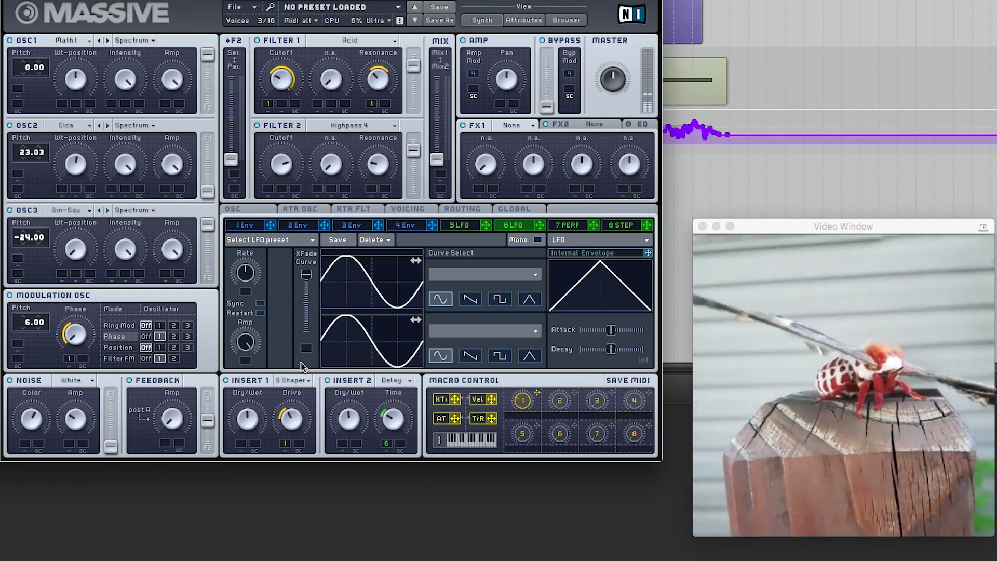
{"action": "mouse_move", "coordinate": [244, 272]}
{"action": "left_mouse_down"}
{"action": "mouse_move", "coordinate": [240, 259]}
{"action": "mouse_move", "coordinate": [240, 275]}
{"action": "left_mouse_up"}
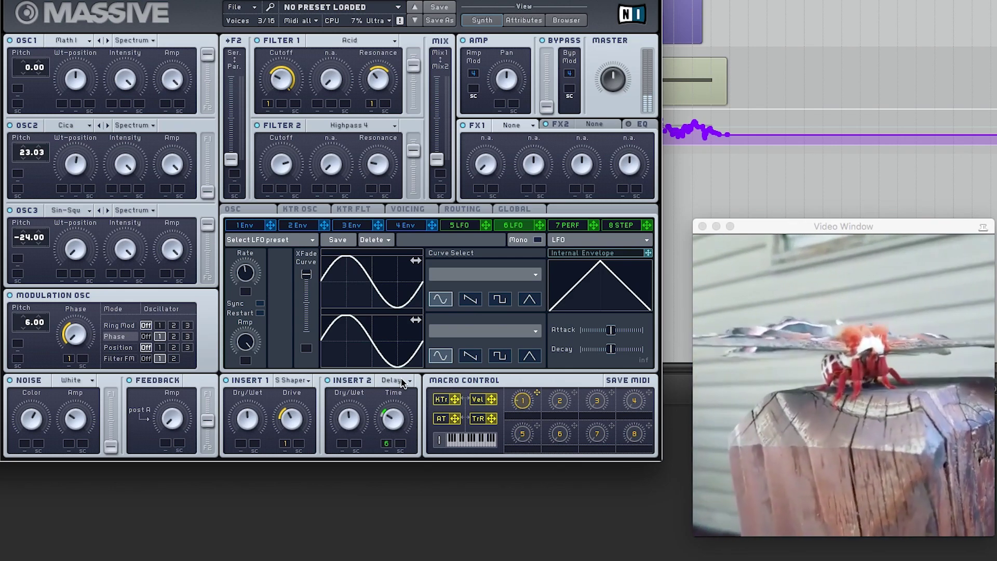
{"action": "left_click", "coordinate": [402, 381]}
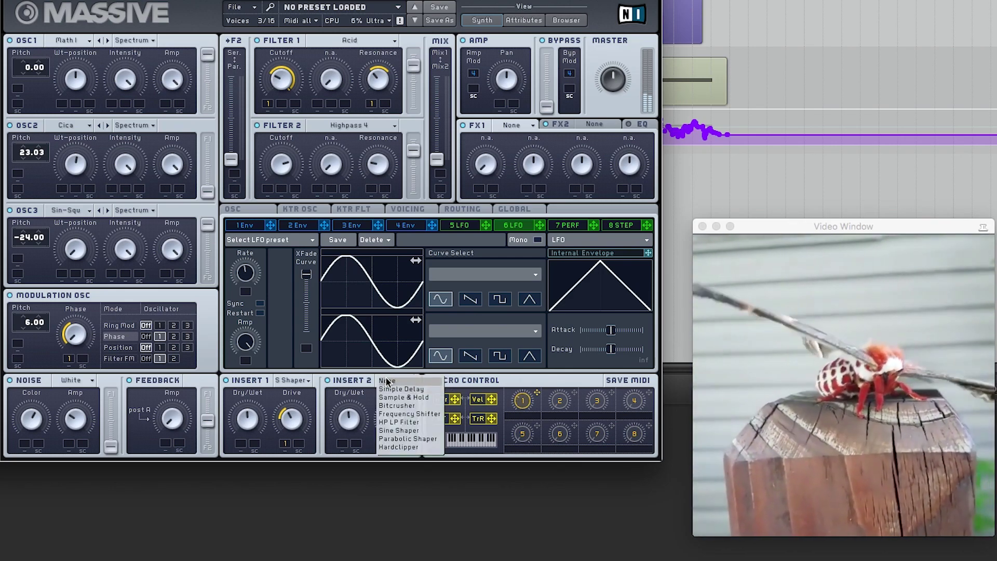
{"action": "left_click", "coordinate": [370, 379]}
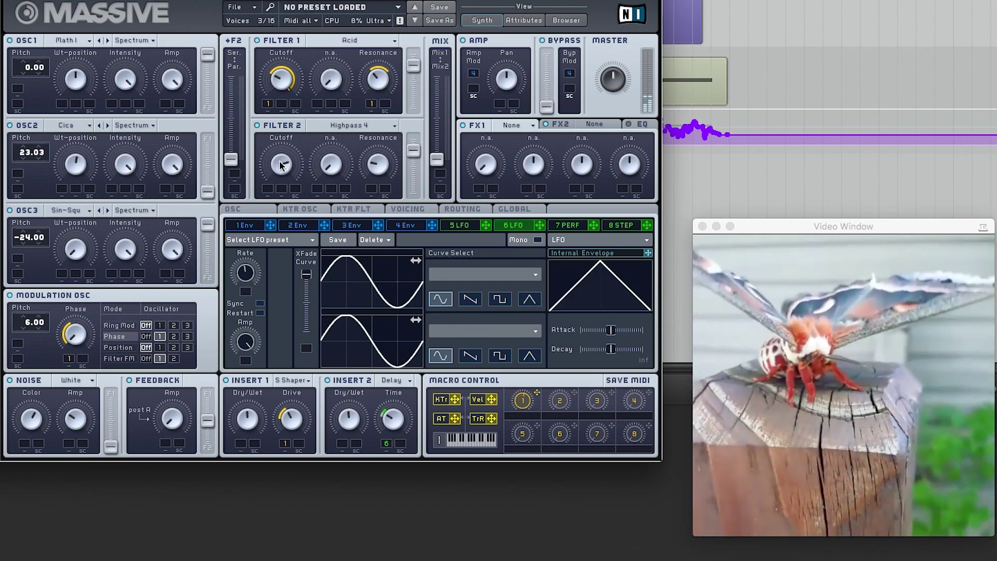
Raise Filter 2's Resonance and slightly increase its Cutoff
{"action": "left_click", "coordinate": [381, 147]}
{"action": "left_click_drag", "start_coordinate": [380, 147], "coordinate": [381, 158]}
{"action": "left_click", "coordinate": [270, 156]}
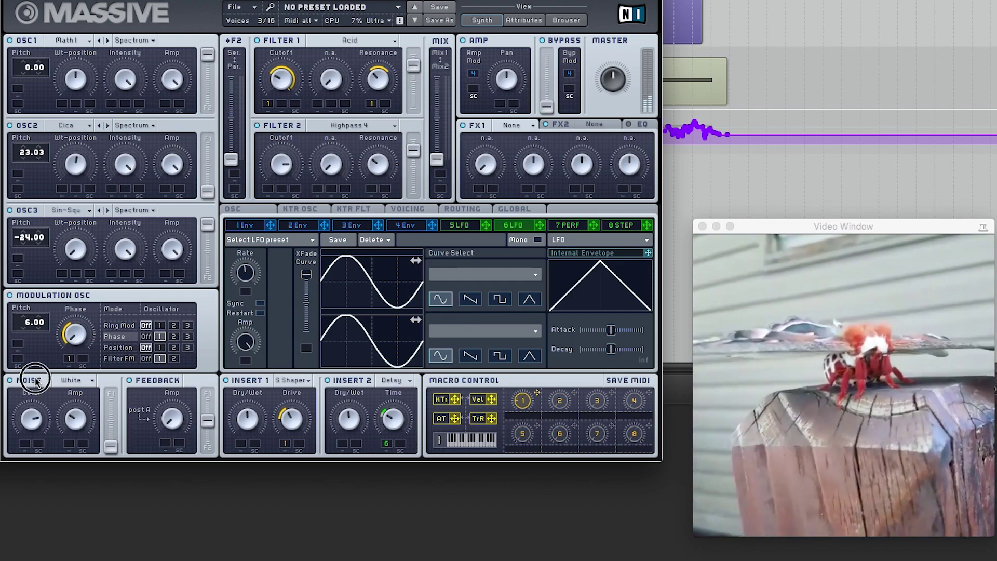
Change the noise type to Bright Noise with its Color at maximum
{"action": "left_click", "coordinate": [75, 389]}
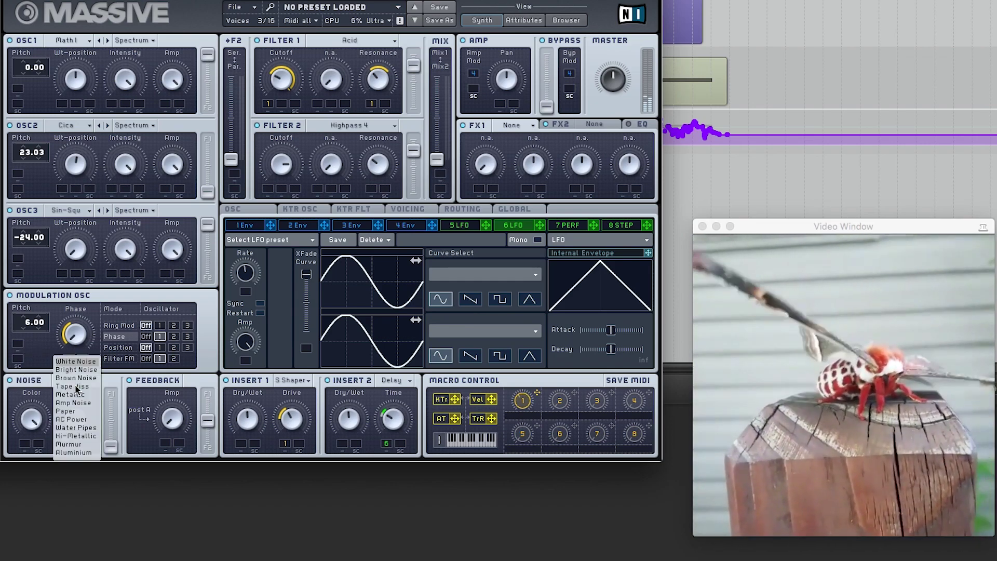
{"action": "left_click", "coordinate": [86, 370]}
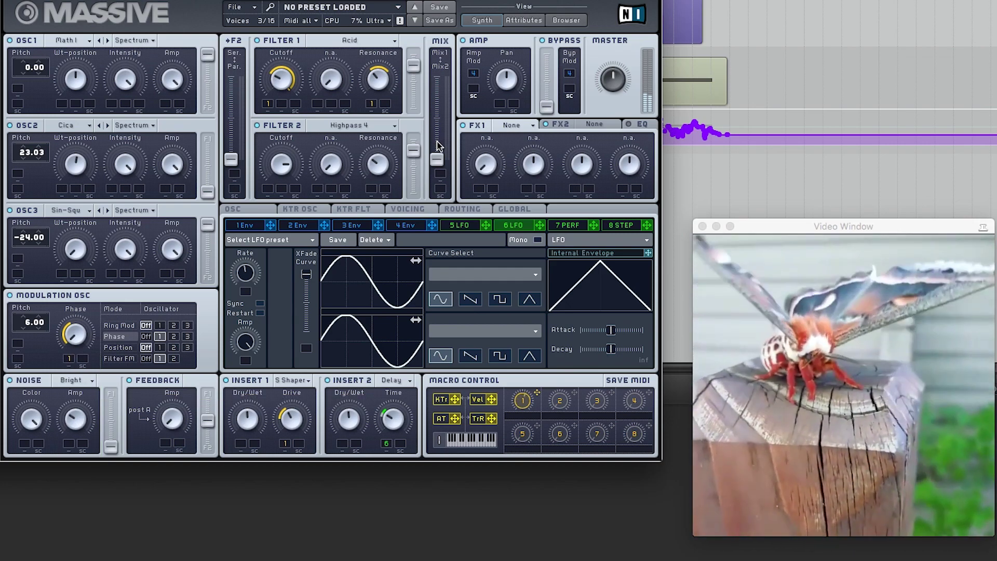
Raise Filter 2's output level and try modulating the filter Mix fader with Macro 1, clearing that assignment again
{"action": "left_click_drag", "start_coordinate": [440, 161], "coordinate": [444, 104]}
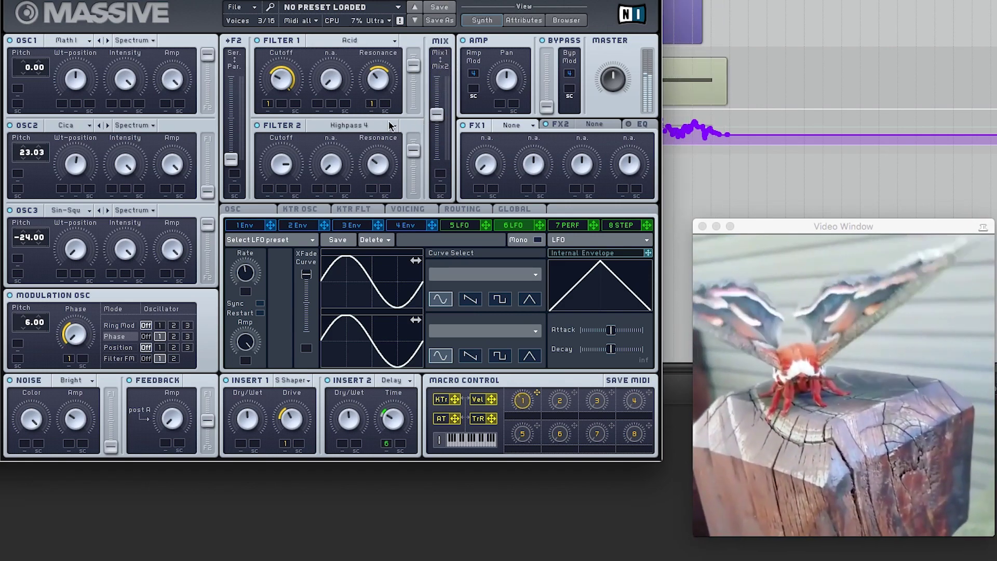
{"action": "left_click_drag", "start_coordinate": [409, 147], "coordinate": [409, 141]}
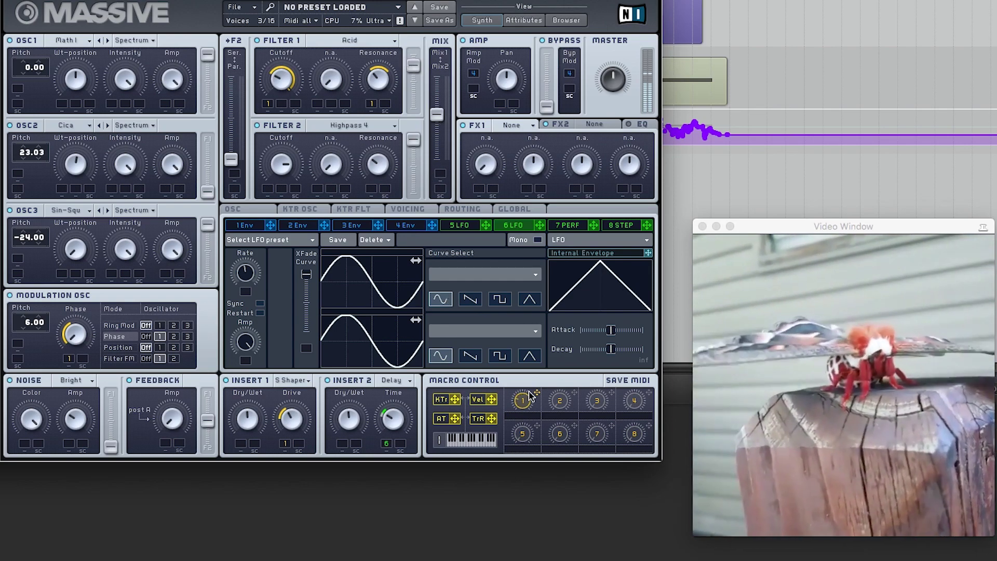
{"action": "left_click_drag", "start_coordinate": [537, 394], "coordinate": [438, 175]}
{"action": "left_click_drag", "start_coordinate": [439, 117], "coordinate": [441, 170]}
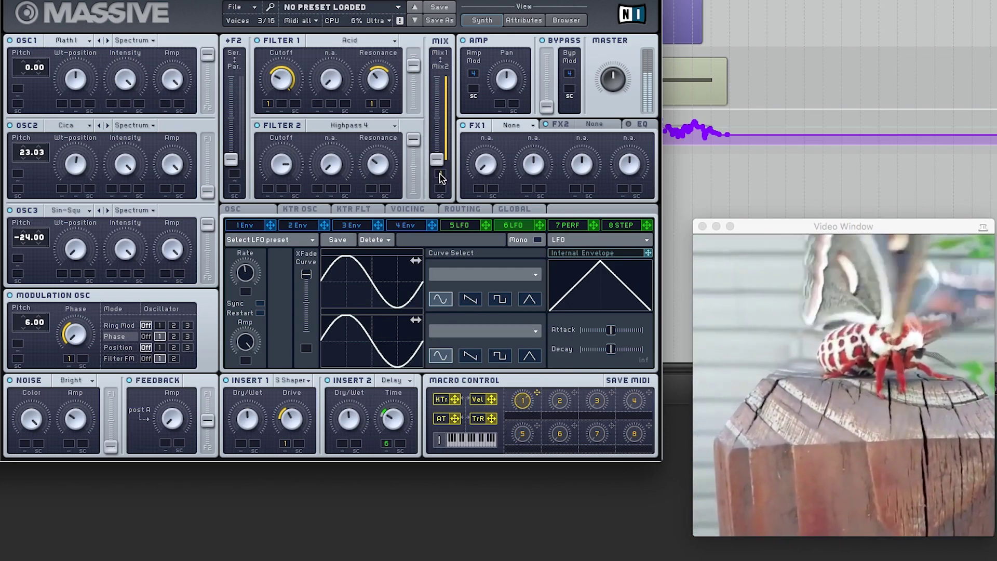
{"action": "right_click", "coordinate": [440, 174]}
{"action": "left_click", "coordinate": [447, 194]}
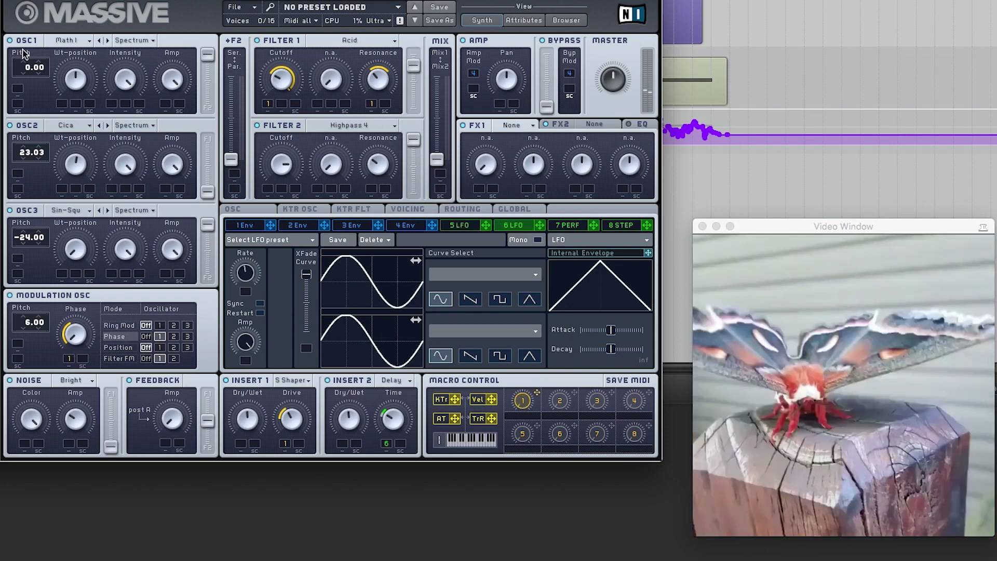
Duplicate the Massive track with its MIDI item and automation, and reopen the Massive instance on track 2
{"action": "key", "text": "super+w"}
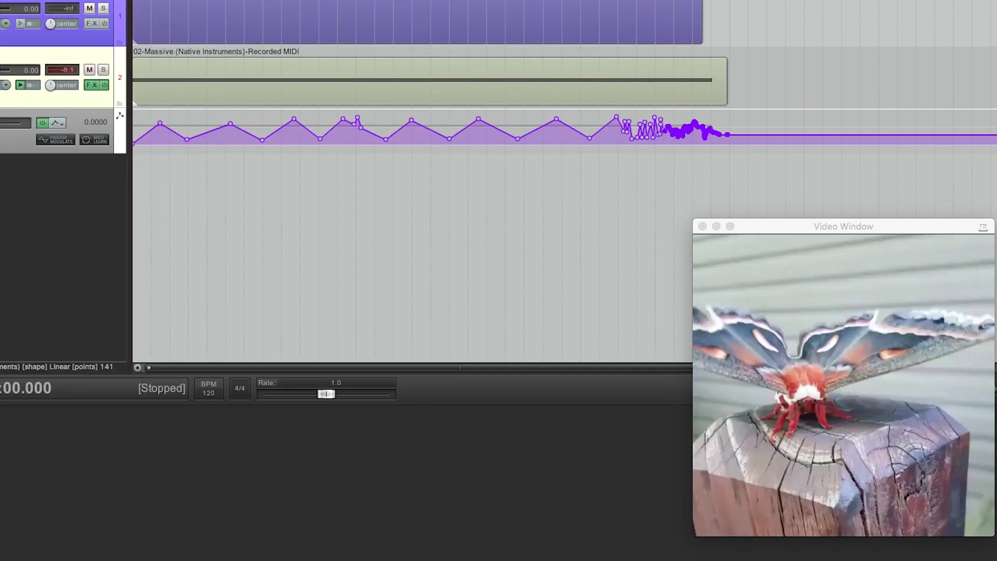
{"action": "key", "text": "super+alt+d"}
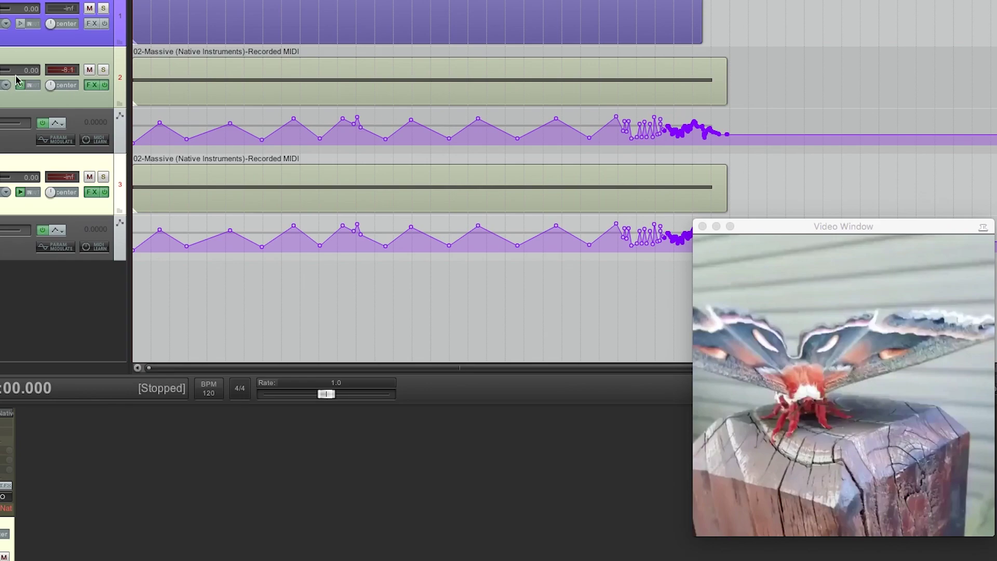
{"action": "left_click", "coordinate": [50, 102]}
{"action": "left_click", "coordinate": [91, 86]}
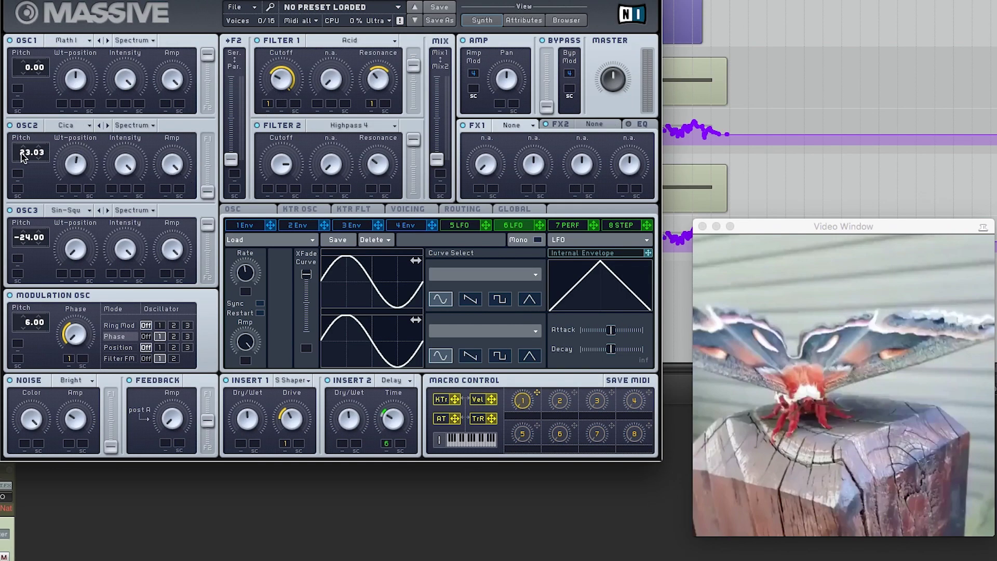
Set OSC2's Pitch to 0.03 and rebalance Filter 2 with a lower Cutoff and the Mix fader shifted toward Mix1
{"action": "left_click_drag", "start_coordinate": [26, 156], "coordinate": [25, 185]}
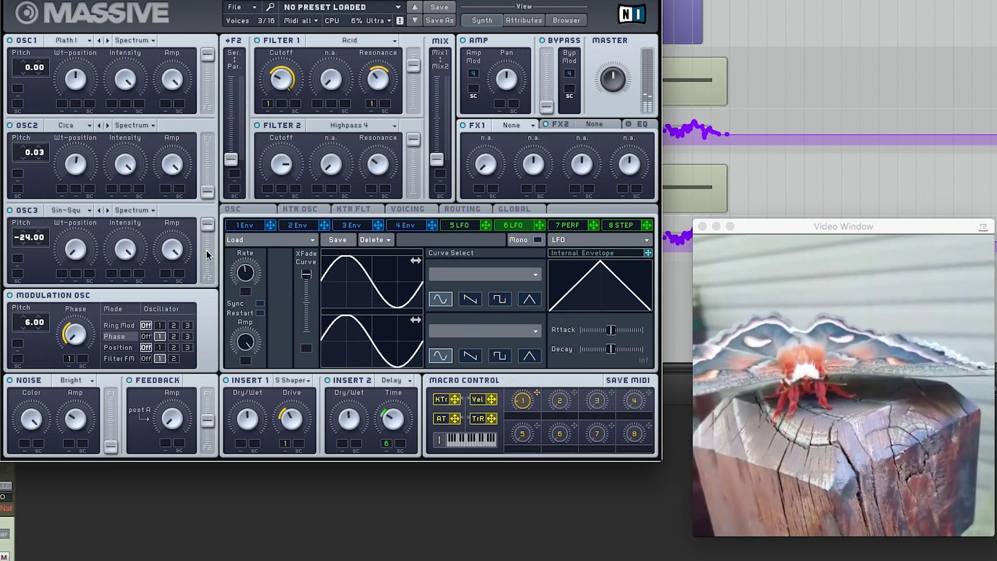
{"action": "left_click_drag", "start_coordinate": [437, 159], "coordinate": [439, 118]}
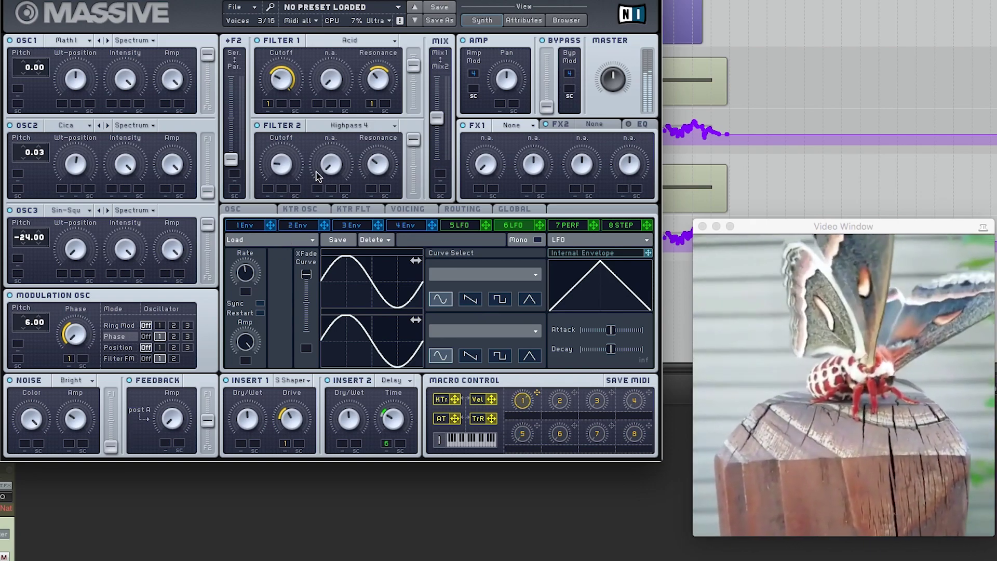
Change OSC2's wavetable to Multiplex and raise its Wt-position
{"action": "left_click", "coordinate": [70, 126]}
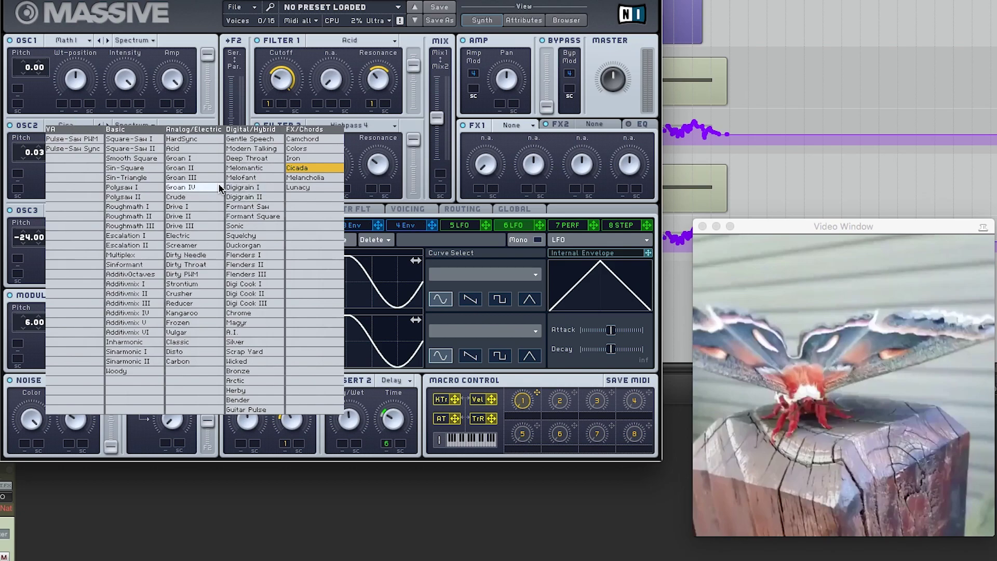
{"action": "left_click", "coordinate": [144, 258]}
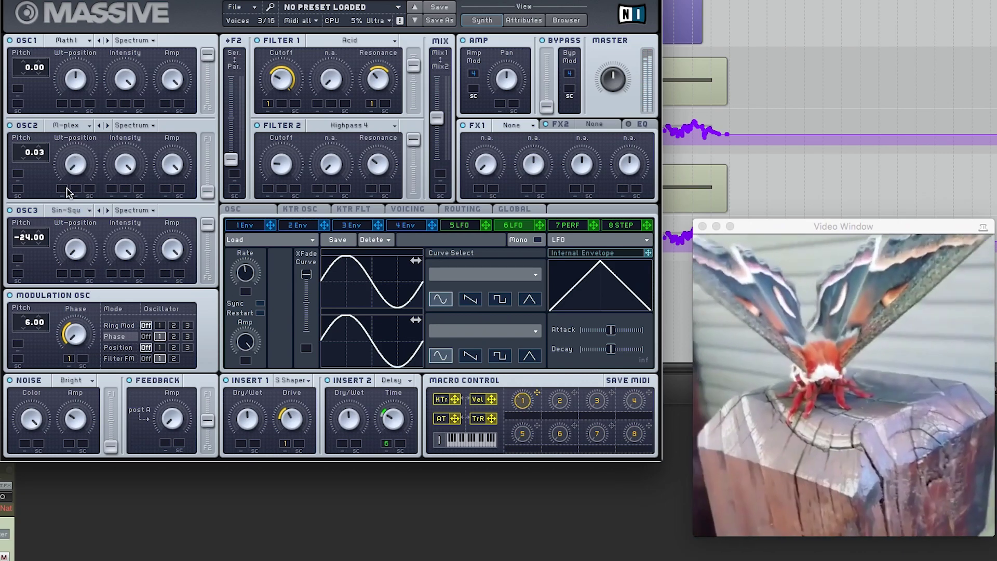
{"action": "mouse_move", "coordinate": [73, 163]}
{"action": "left_mouse_down"}
{"action": "mouse_move", "coordinate": [73, 133]}
{"action": "mouse_move", "coordinate": [70, 160]}
{"action": "mouse_move", "coordinate": [68, 131]}
{"action": "mouse_move", "coordinate": [64, 151]}
{"action": "left_mouse_up"}
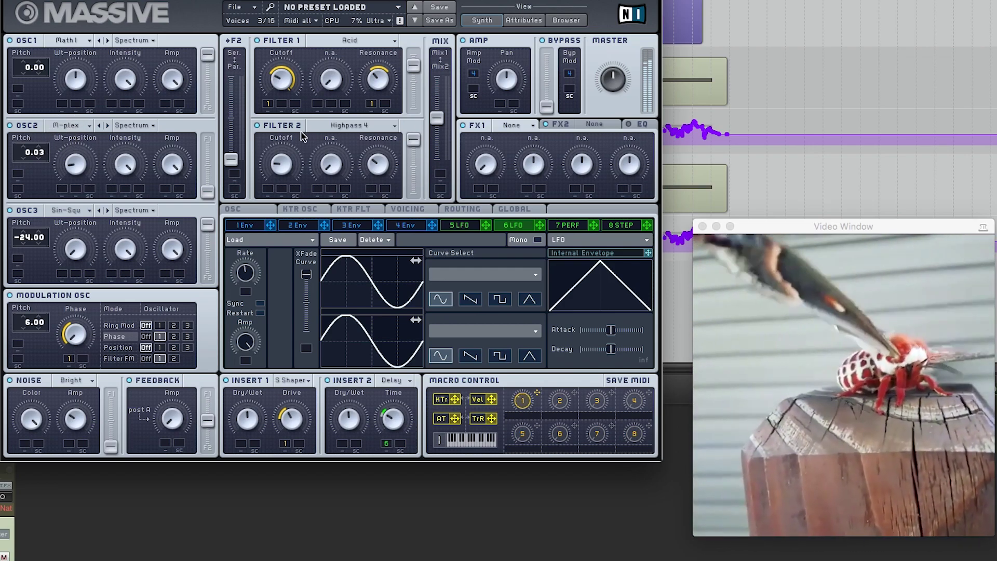
Switch Filter 2 to Lowpass 2 and place the edit cursor past the end of the items
{"action": "left_click", "coordinate": [357, 127]}
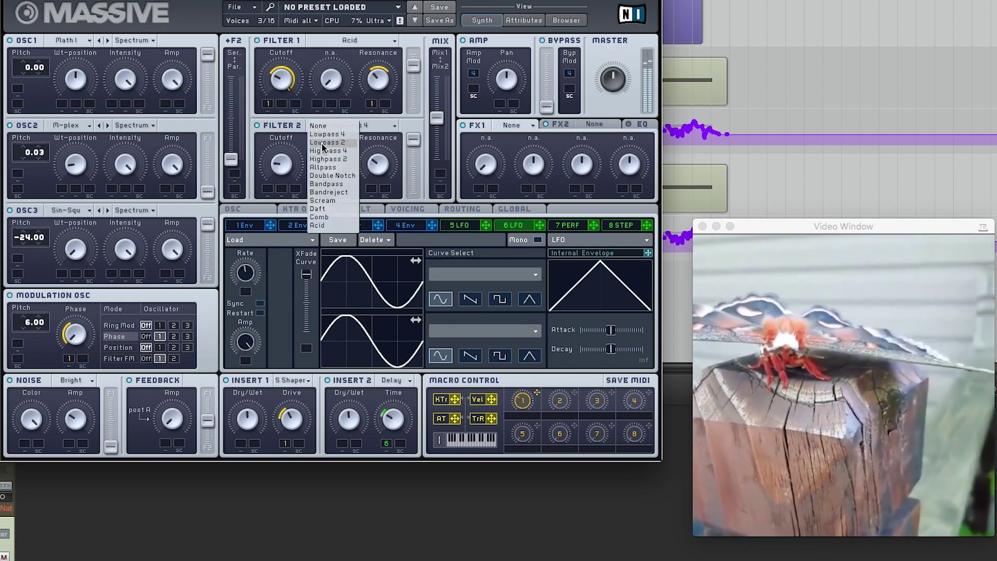
{"action": "left_click", "coordinate": [322, 143]}
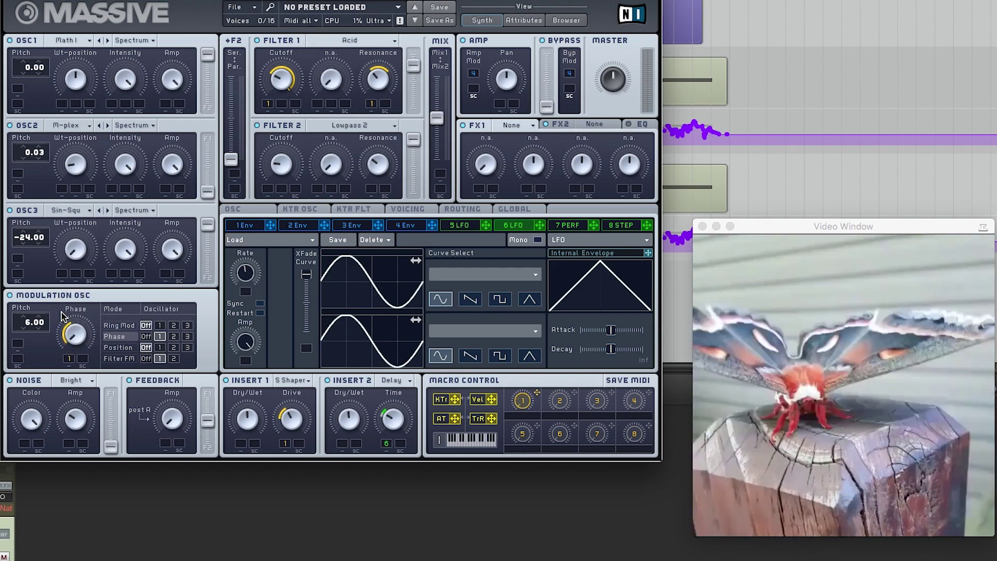
{"action": "left_click", "coordinate": [775, 103]}
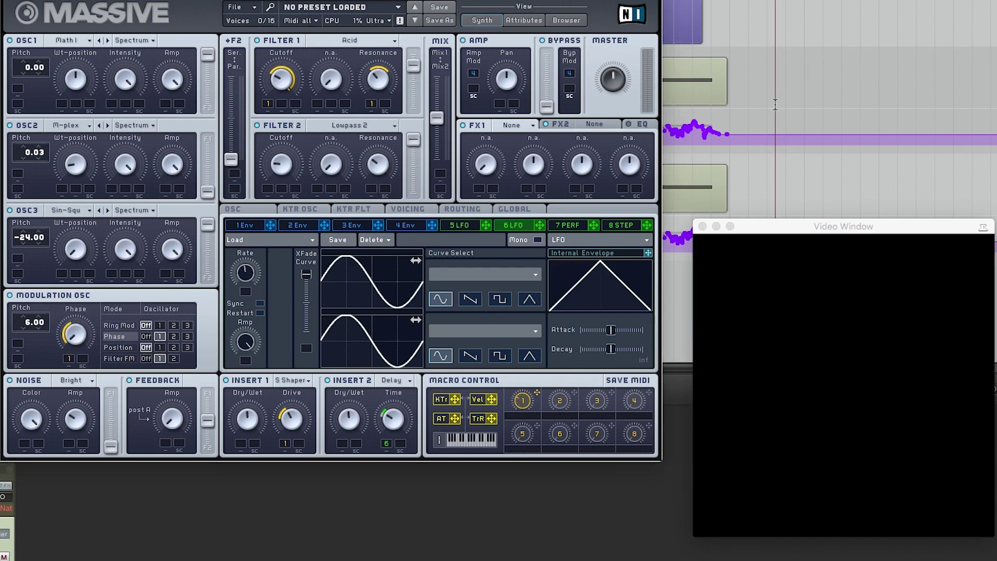
Switch Filter 2's type to Scream and assign Macro 1 to modulate its Cutoff
{"action": "key", "text": "space"}
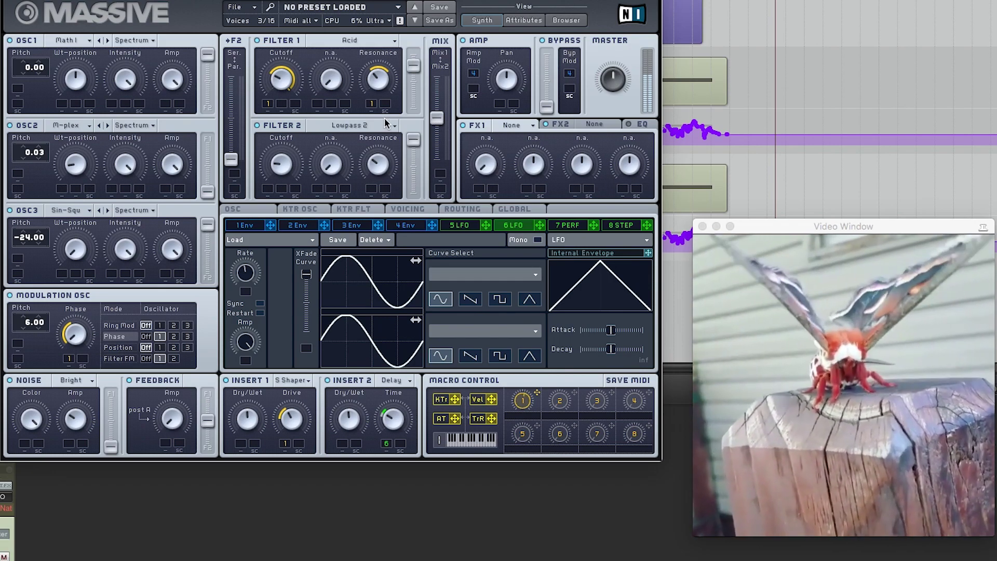
{"action": "key", "text": "space"}
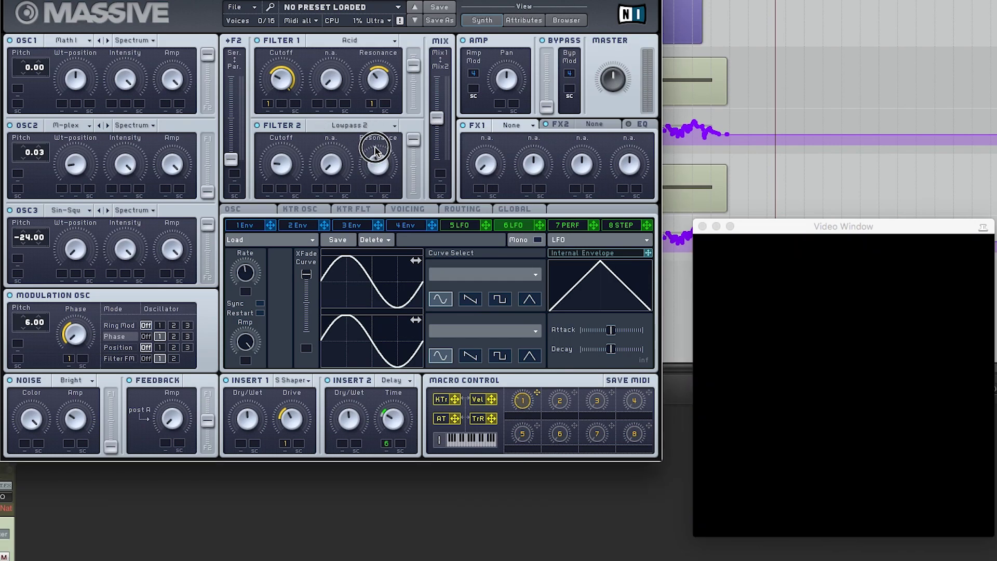
{"action": "left_click", "coordinate": [340, 127]}
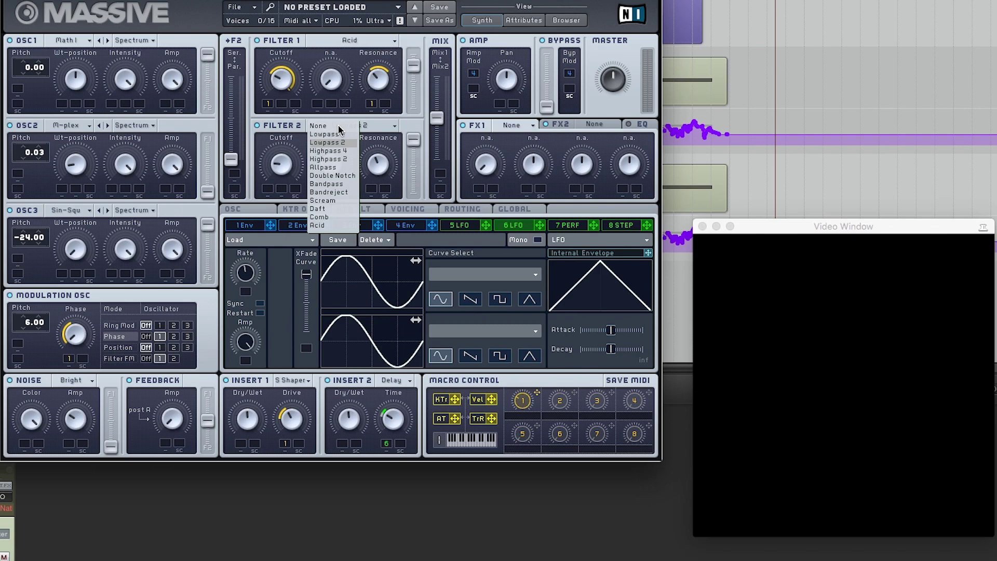
{"action": "left_click", "coordinate": [330, 187]}
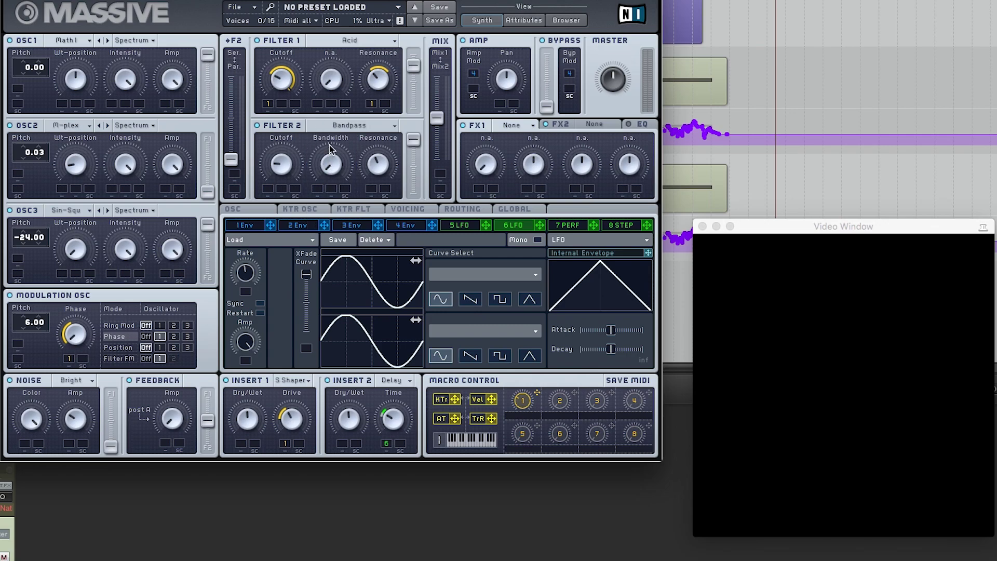
{"action": "left_click", "coordinate": [330, 124]}
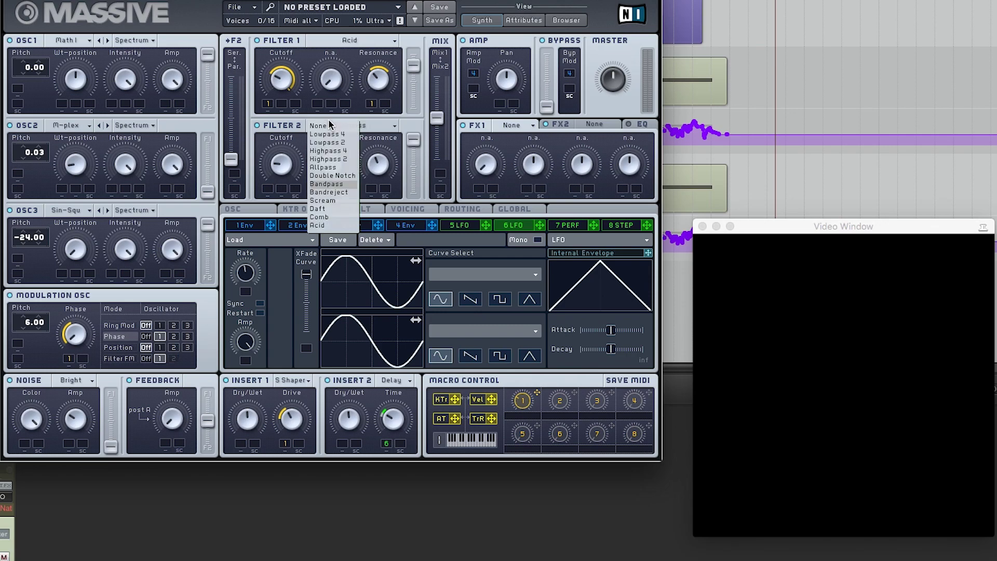
{"action": "left_click", "coordinate": [332, 202]}
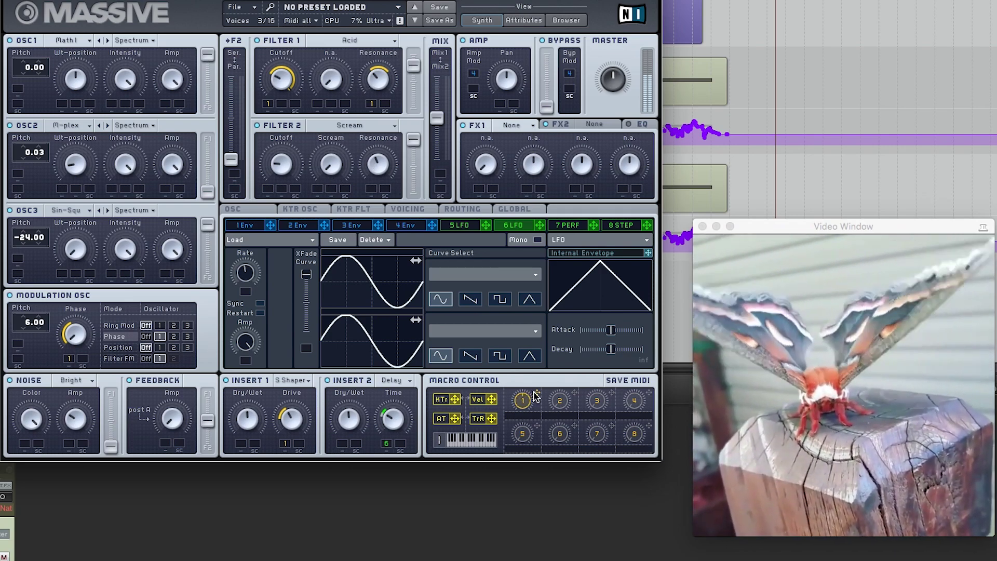
{"action": "mouse_move", "coordinate": [486, 225]}
{"action": "left_mouse_down"}
{"action": "mouse_move", "coordinate": [267, 188]}
{"action": "mouse_move", "coordinate": [263, 161]}
{"action": "mouse_move", "coordinate": [283, 162]}
{"action": "mouse_move", "coordinate": [284, 176]}
{"action": "mouse_move", "coordinate": [267, 189]}
{"action": "mouse_move", "coordinate": [274, 162]}
{"action": "mouse_move", "coordinate": [268, 176]}
{"action": "left_mouse_up"}
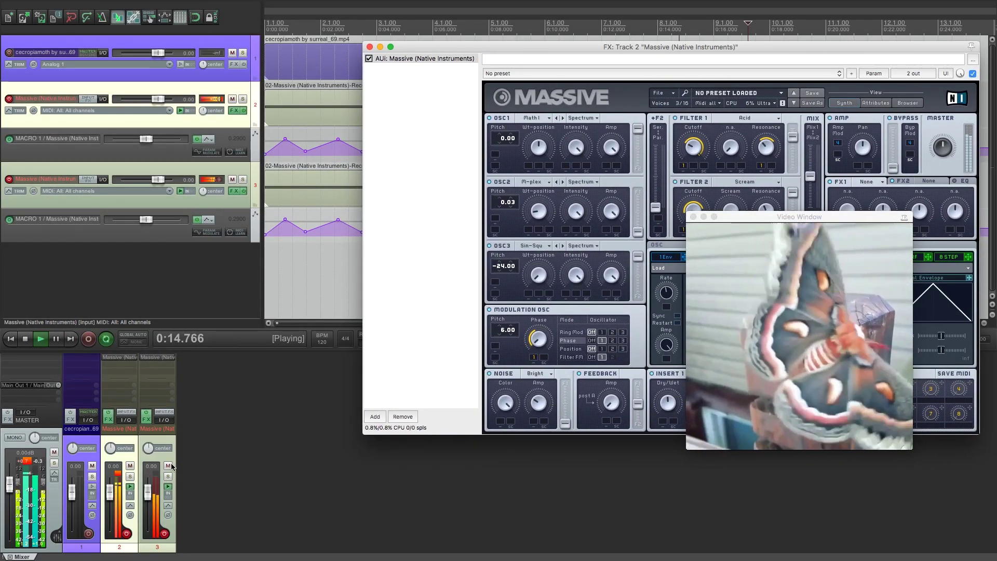
Mute track 3 and reposition the Massive window of track 2 so its controls are clear of the video
{"action": "left_click", "coordinate": [168, 465]}
{"action": "left_click_drag", "start_coordinate": [529, 48], "coordinate": [269, 24]}
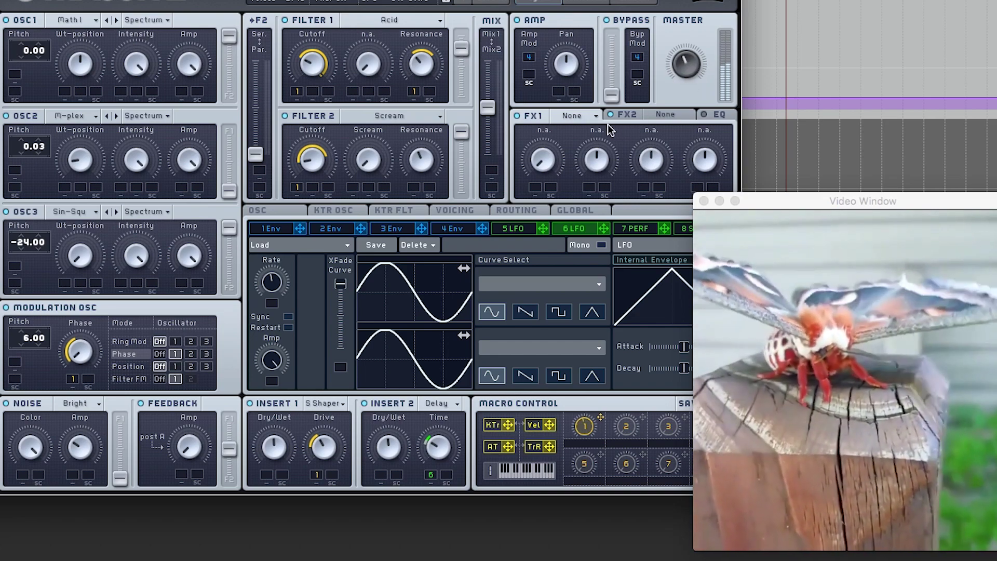
{"action": "left_click", "coordinate": [591, 119]}
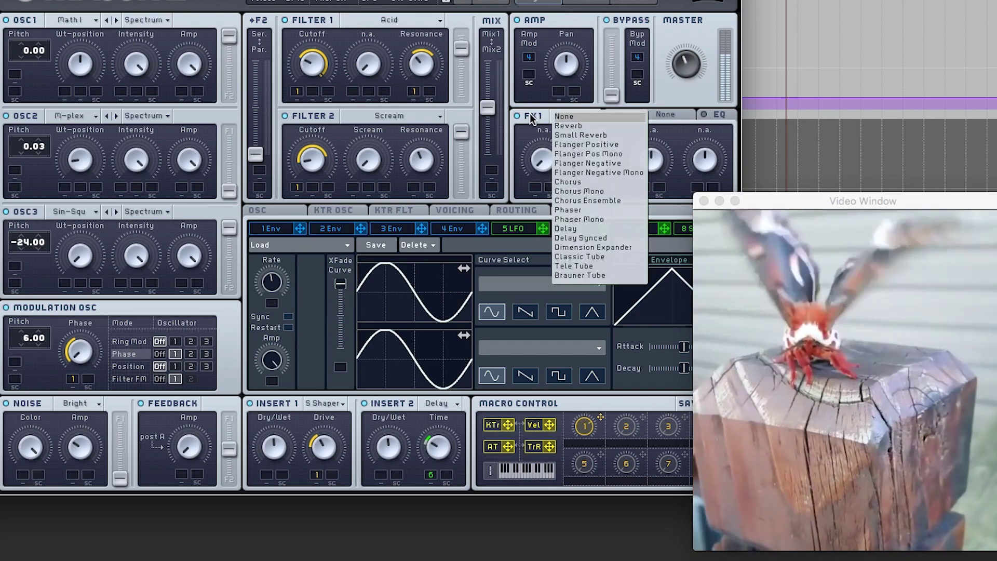
{"action": "left_click", "coordinate": [532, 121]}
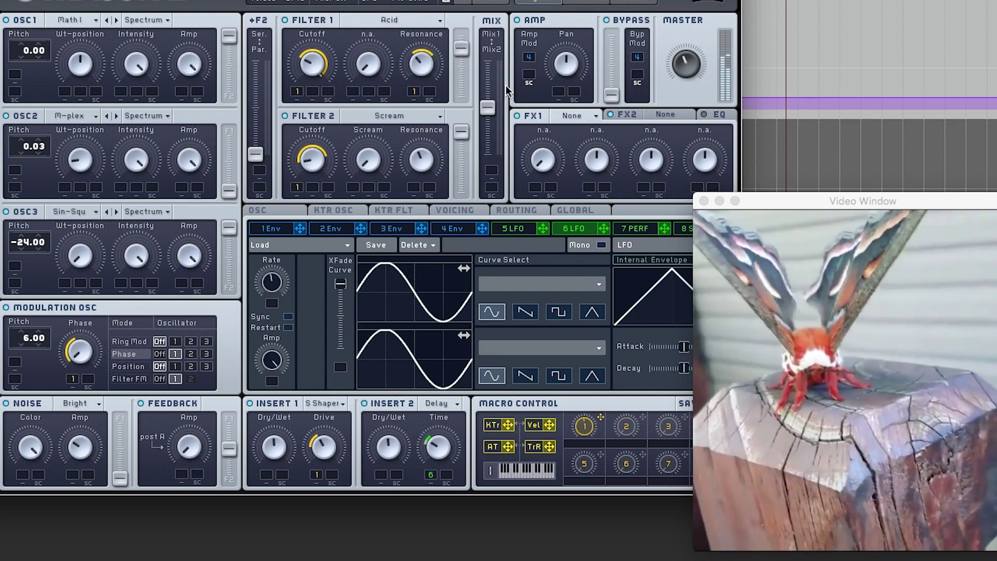
Raise Filter 2's Scream amount and shift the Mix fader toward Mix1
{"action": "mouse_move", "coordinate": [370, 156]}
{"action": "left_mouse_down"}
{"action": "mouse_move", "coordinate": [350, 68]}
{"action": "mouse_move", "coordinate": [351, 151]}
{"action": "left_mouse_up"}
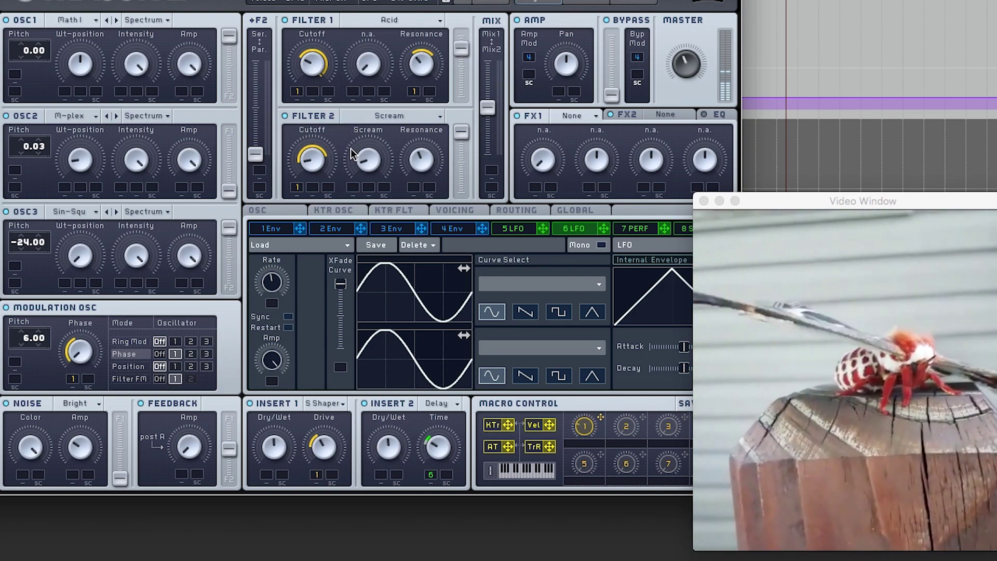
{"action": "left_click_drag", "start_coordinate": [490, 111], "coordinate": [472, 85]}
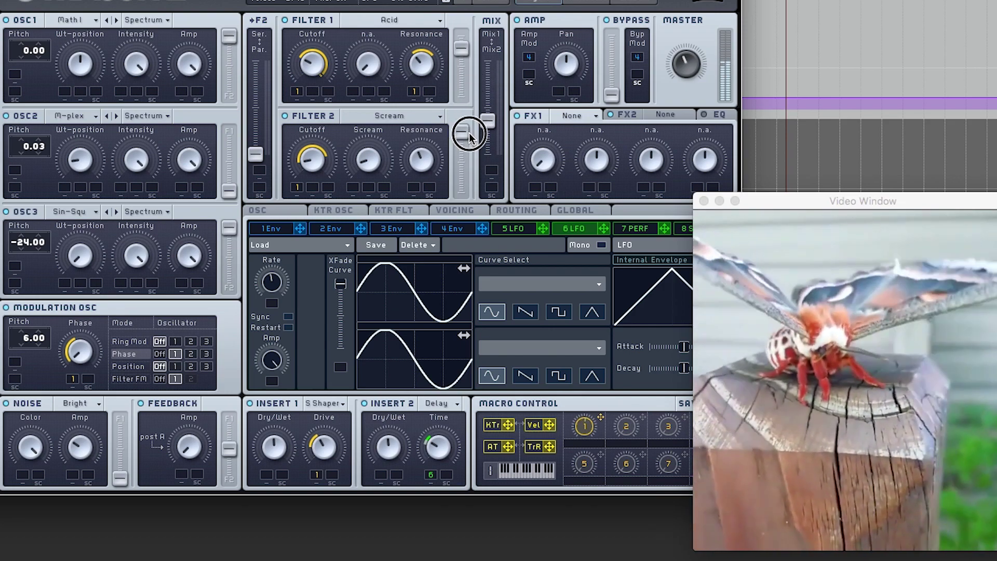
{"action": "left_click_drag", "start_coordinate": [469, 131], "coordinate": [464, 85]}
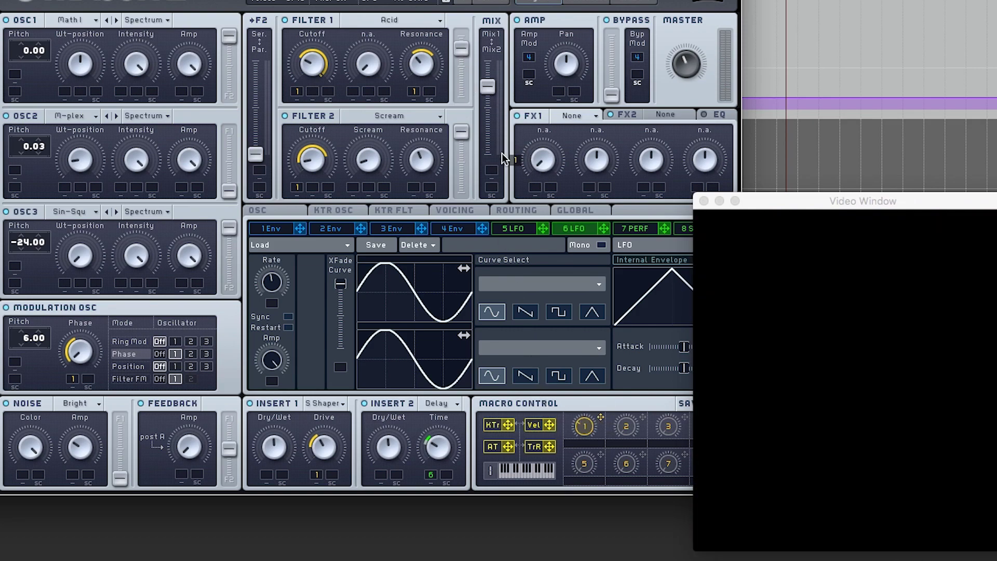
Assign Macro 1 to the Mix fader with a range toward Mix2, and to Insert 2's delay Time in place of LFO 6
{"action": "left_click_drag", "start_coordinate": [493, 169], "coordinate": [499, 262]}
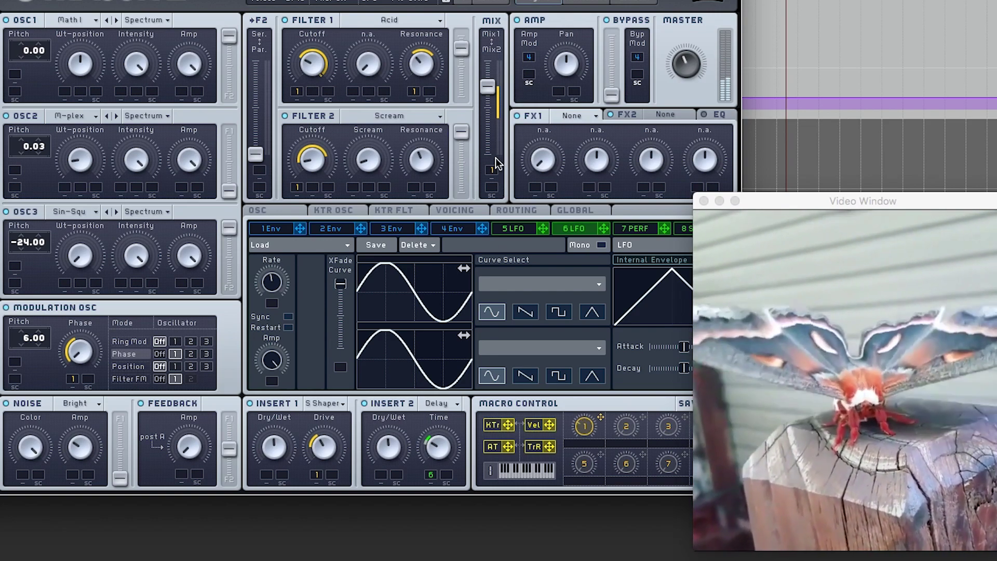
{"action": "mouse_move", "coordinate": [493, 176]}
{"action": "left_mouse_down"}
{"action": "mouse_move", "coordinate": [490, 161]}
{"action": "mouse_move", "coordinate": [493, 188]}
{"action": "mouse_move", "coordinate": [490, 171]}
{"action": "left_mouse_up"}
{"action": "mouse_move", "coordinate": [489, 85]}
{"action": "left_mouse_down"}
{"action": "mouse_move", "coordinate": [486, 64]}
{"action": "mouse_move", "coordinate": [489, 78]}
{"action": "left_mouse_up"}
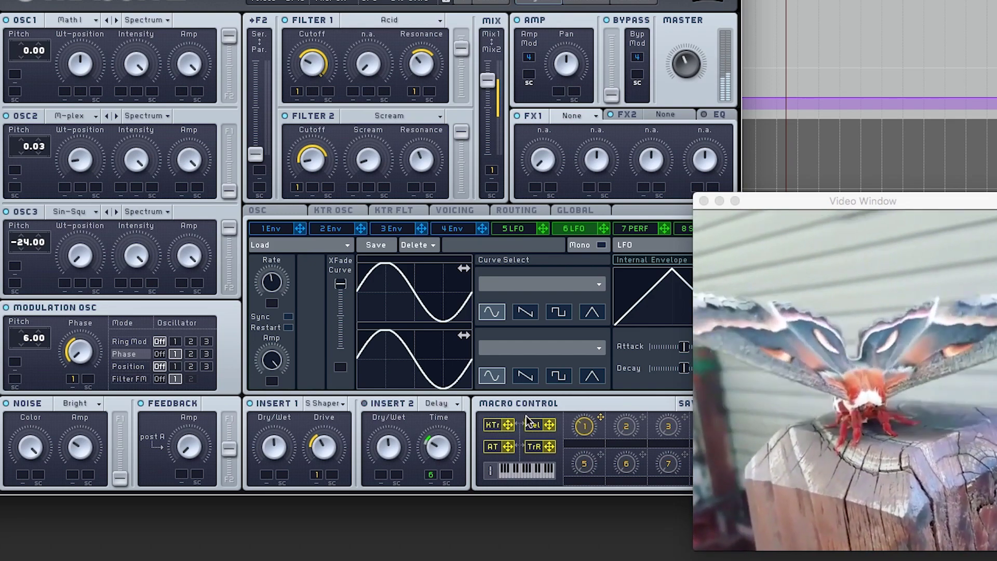
{"action": "left_click_drag", "start_coordinate": [601, 418], "coordinate": [432, 498]}
{"action": "left_click_drag", "start_coordinate": [438, 445], "coordinate": [439, 444]}
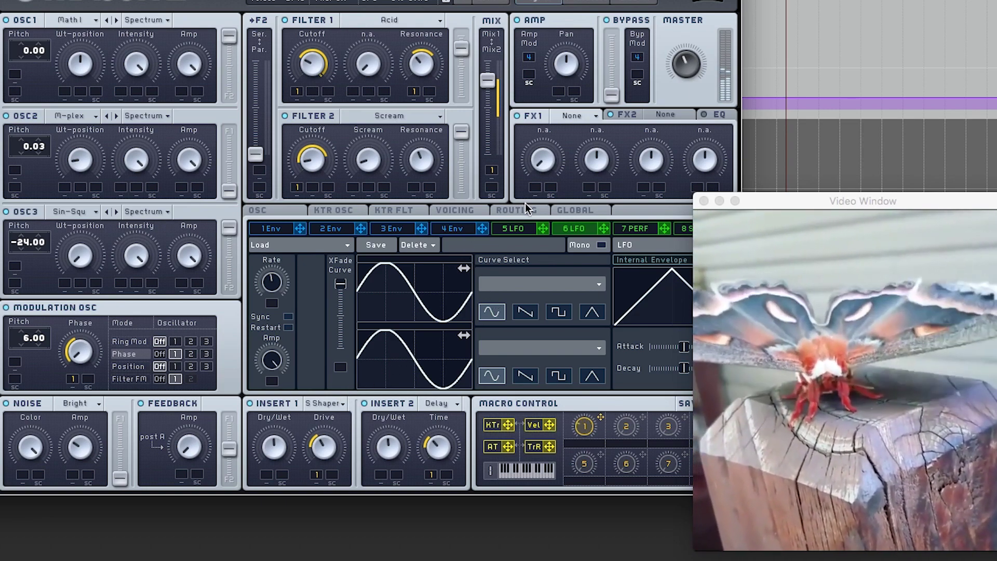
Route Insert 2 and the feedback tap between the filter mix and Amp/Pan
{"action": "left_click", "coordinate": [520, 210]}
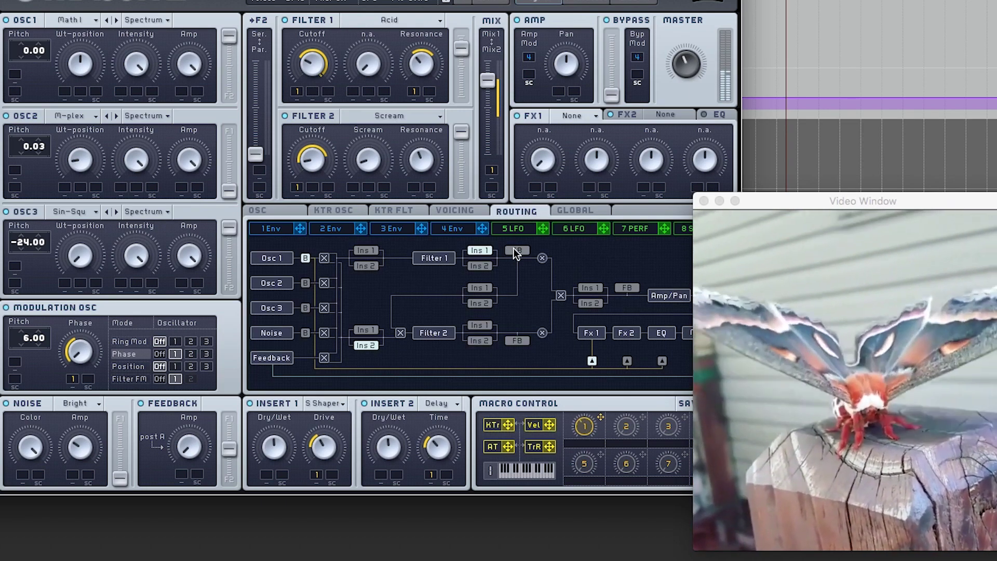
{"action": "left_click", "coordinate": [522, 340]}
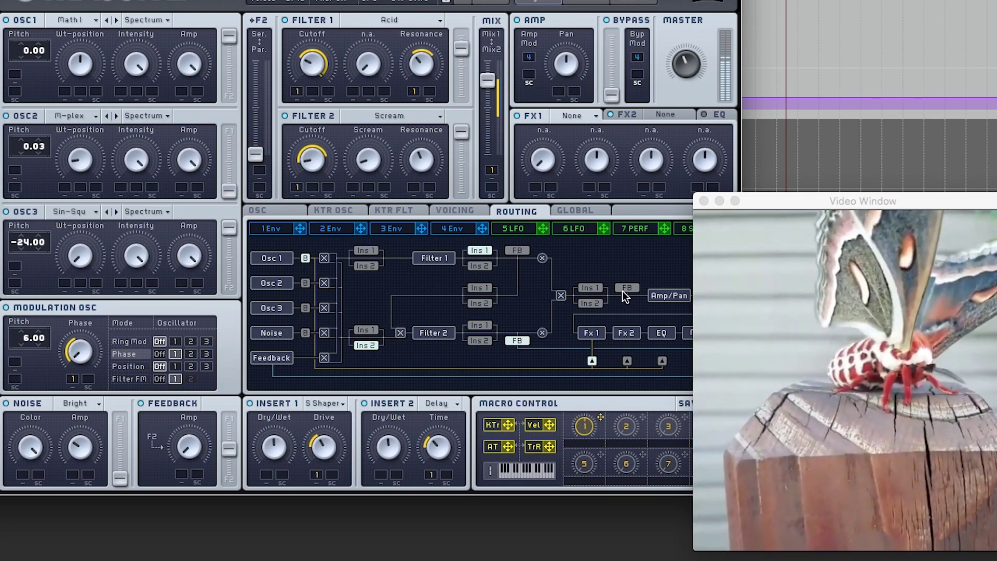
{"action": "left_click", "coordinate": [627, 287]}
{"action": "left_click", "coordinate": [597, 301]}
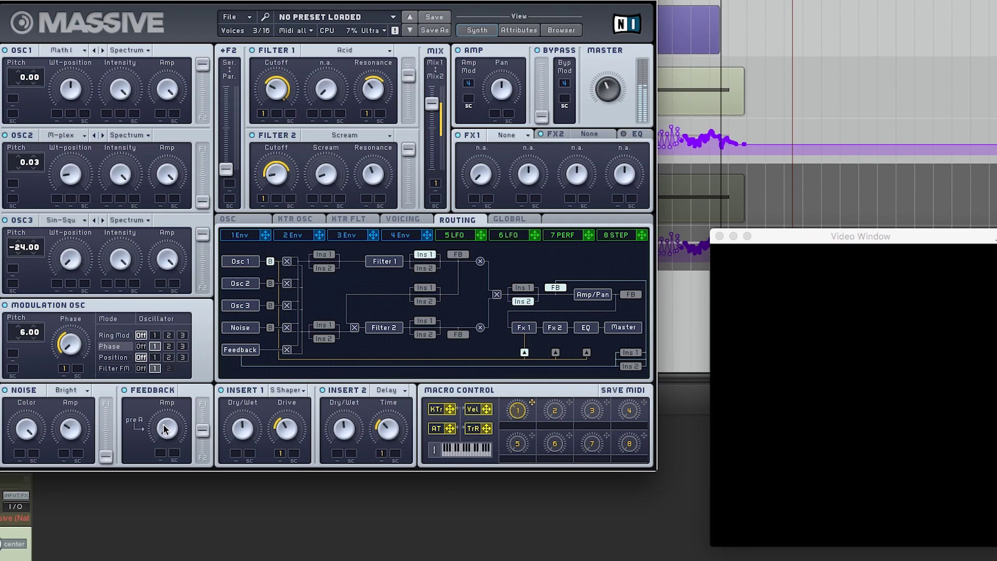
Raise the Feedback Amp slightly and swap the inserts so Insert 2 follows Filter 1 and Insert 1 precedes Amp/Pan
{"action": "left_click_drag", "start_coordinate": [164, 430], "coordinate": [162, 403]}
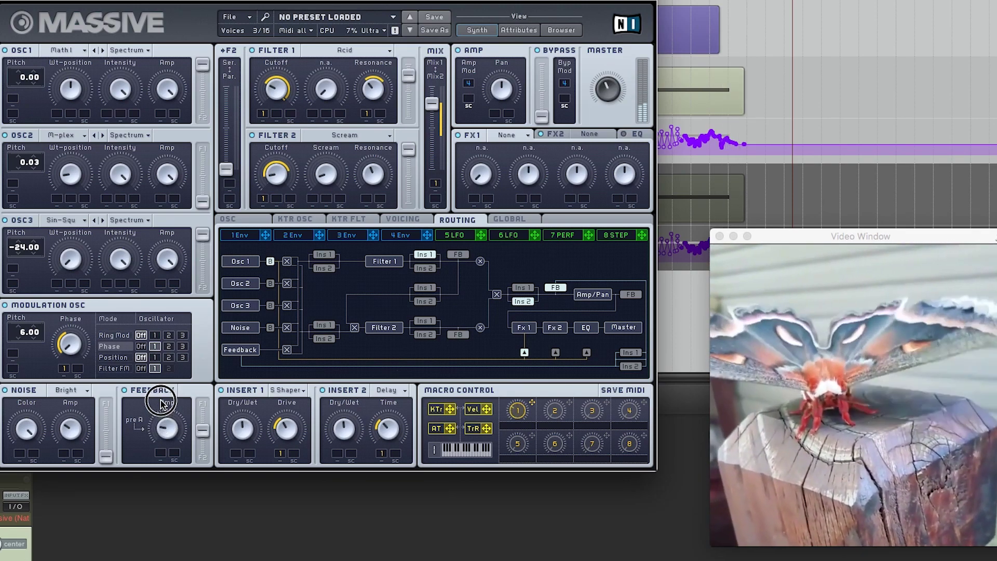
{"action": "left_click_drag", "start_coordinate": [162, 404], "coordinate": [161, 384]}
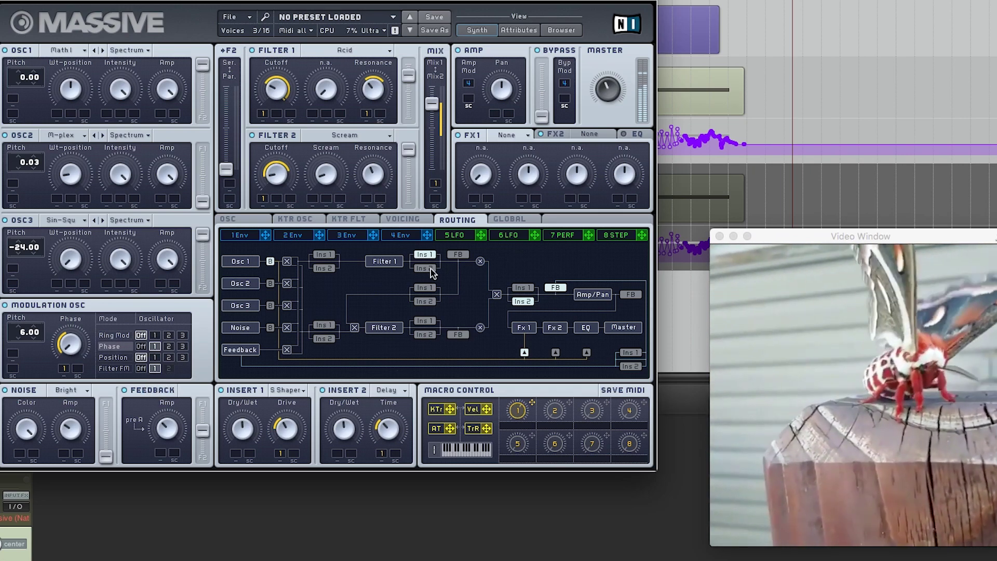
{"action": "left_click", "coordinate": [430, 269]}
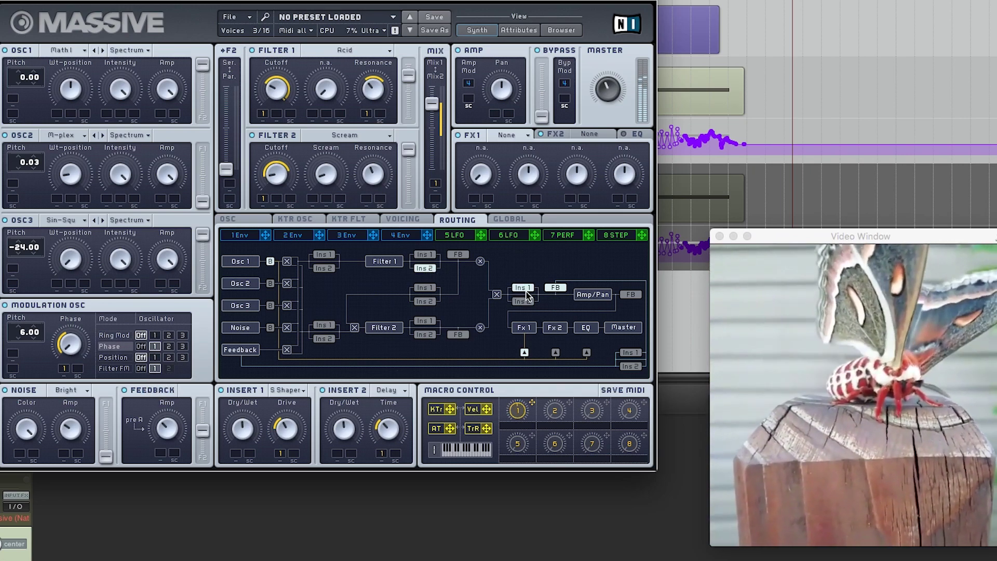
{"action": "mouse_move", "coordinate": [174, 436]}
{"action": "left_mouse_down"}
{"action": "mouse_move", "coordinate": [166, 421]}
{"action": "mouse_move", "coordinate": [159, 436]}
{"action": "left_mouse_up"}
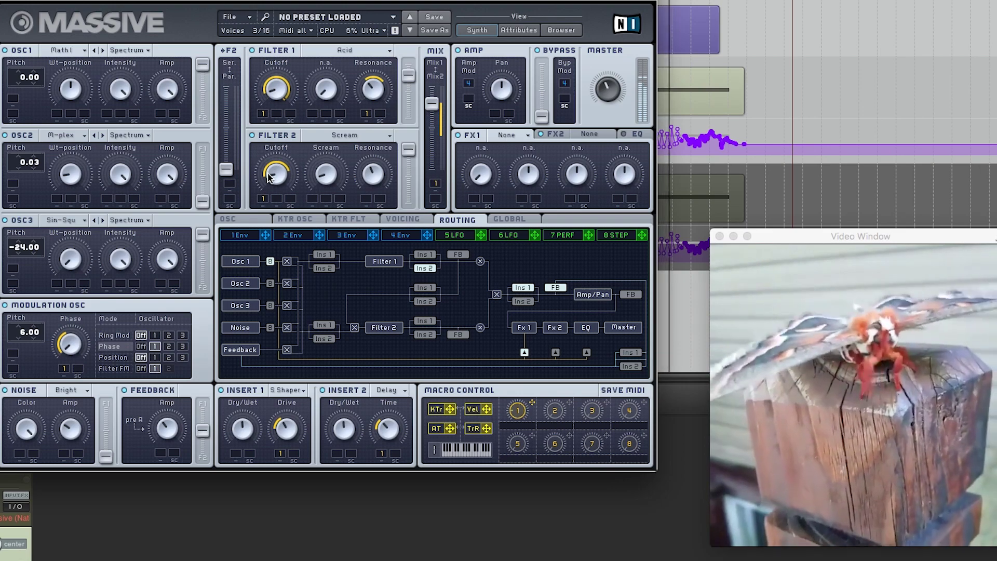
Adjust Macro 1's modulation ranges on Filter 1's Cutoff, Filter 1's Resonance and the Mix fader
{"action": "mouse_move", "coordinate": [268, 88]}
{"action": "left_mouse_down"}
{"action": "mouse_move", "coordinate": [268, 99]}
{"action": "mouse_move", "coordinate": [273, 77]}
{"action": "left_mouse_up"}
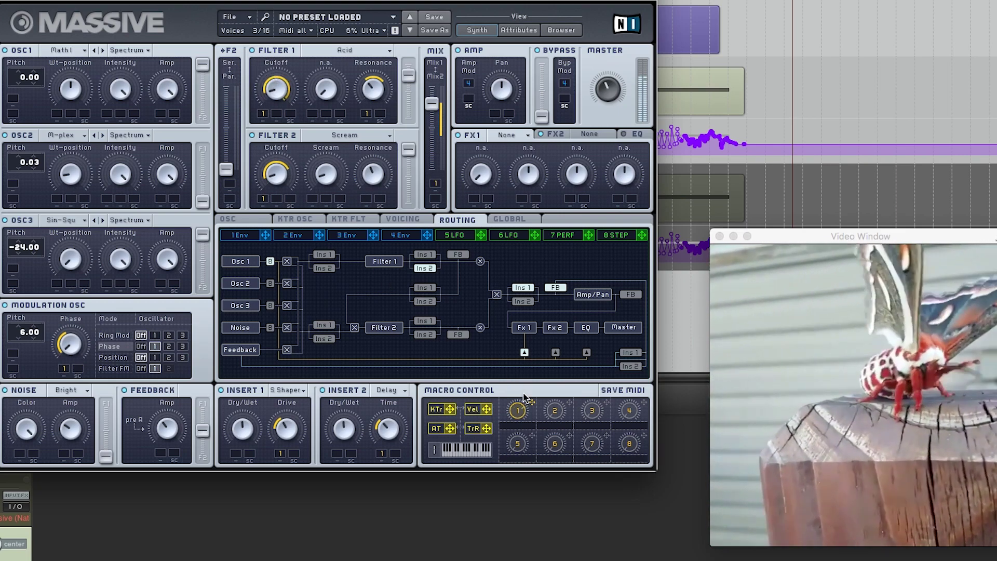
{"action": "left_click_drag", "start_coordinate": [262, 114], "coordinate": [264, 139]}
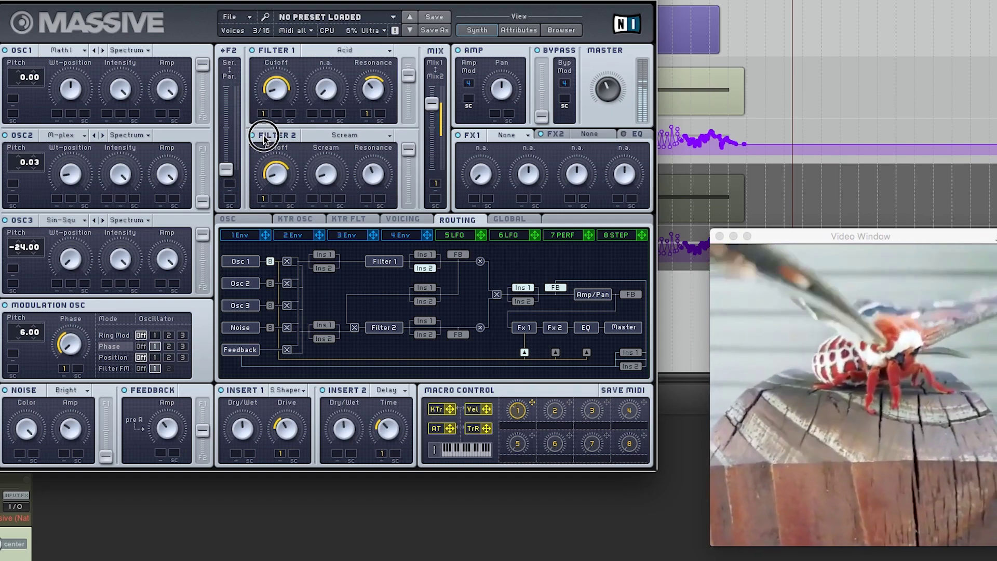
{"action": "left_click_drag", "start_coordinate": [367, 114], "coordinate": [365, 98]}
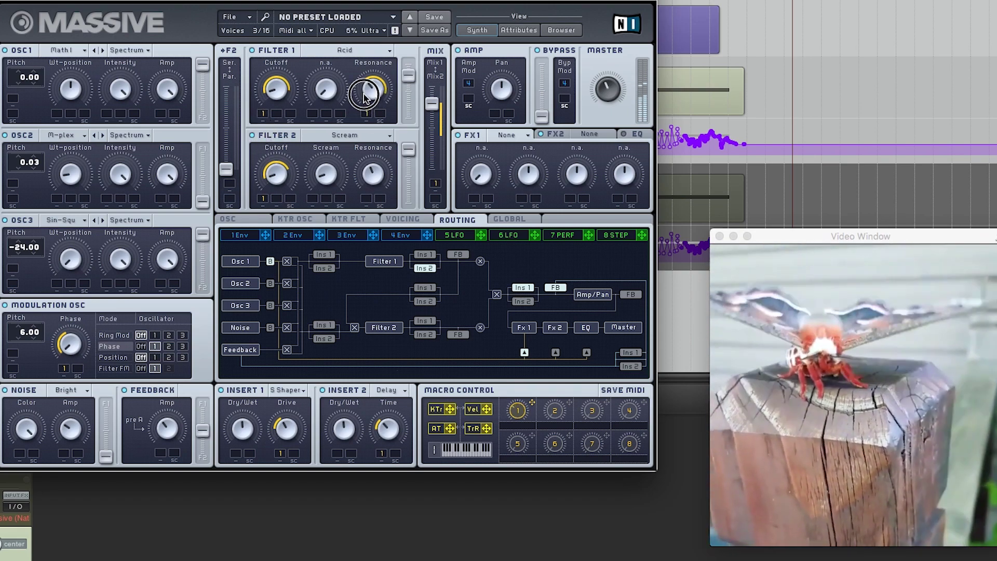
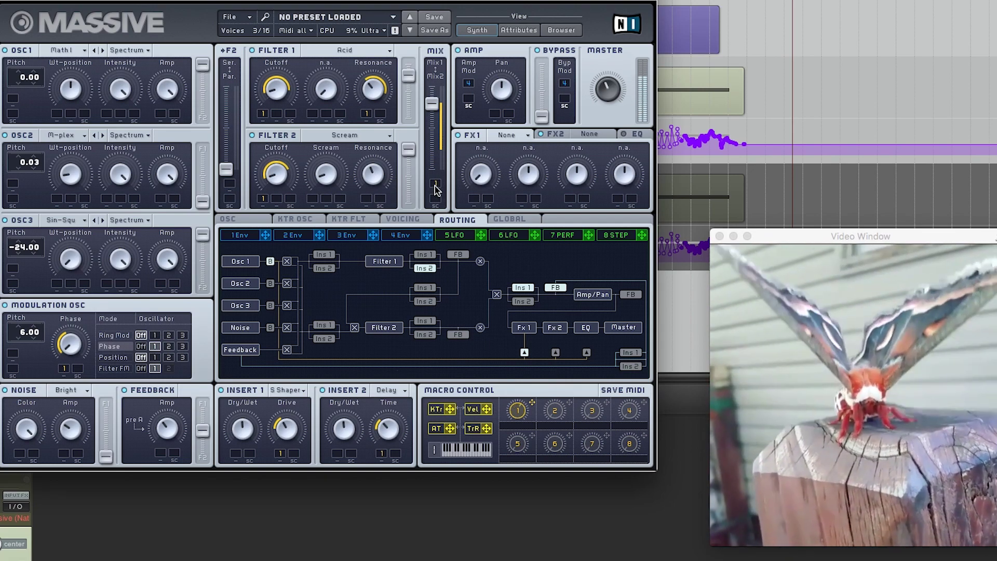
{"action": "mouse_move", "coordinate": [435, 190]}
{"action": "left_mouse_down"}
{"action": "mouse_move", "coordinate": [435, 202]}
{"action": "mouse_move", "coordinate": [438, 169]}
{"action": "mouse_move", "coordinate": [435, 181]}
{"action": "left_mouse_up"}
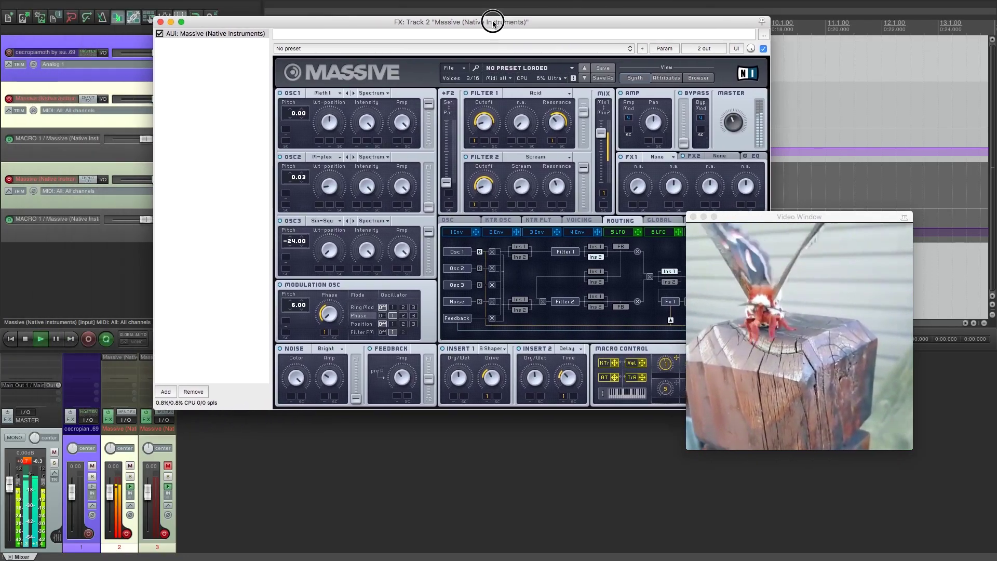
Open the Massive instances of track 3 and track 2 and arrange their windows so the track 2 synth is accessible
{"action": "left_click_drag", "start_coordinate": [493, 23], "coordinate": [602, 66]}
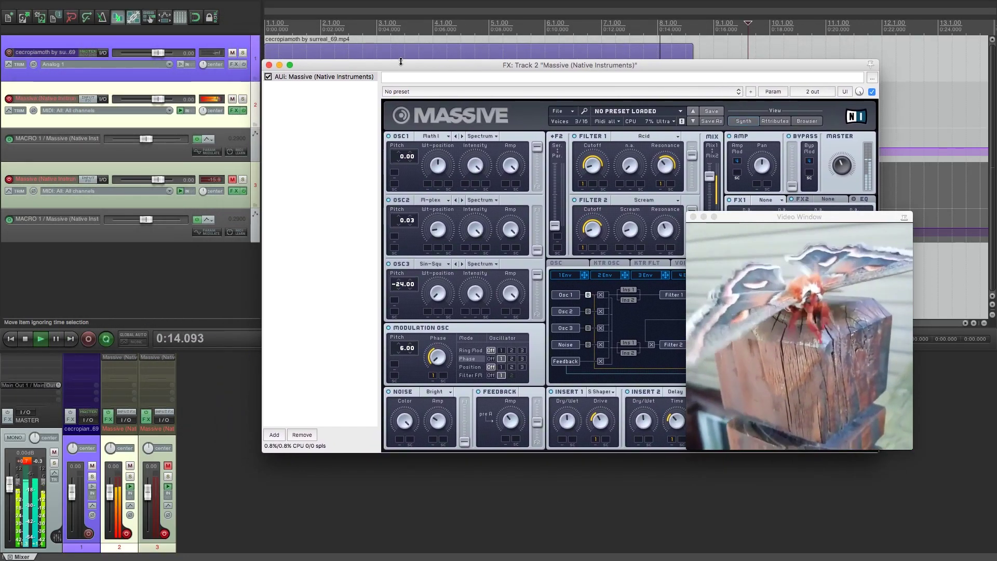
{"action": "left_click", "coordinate": [269, 65]}
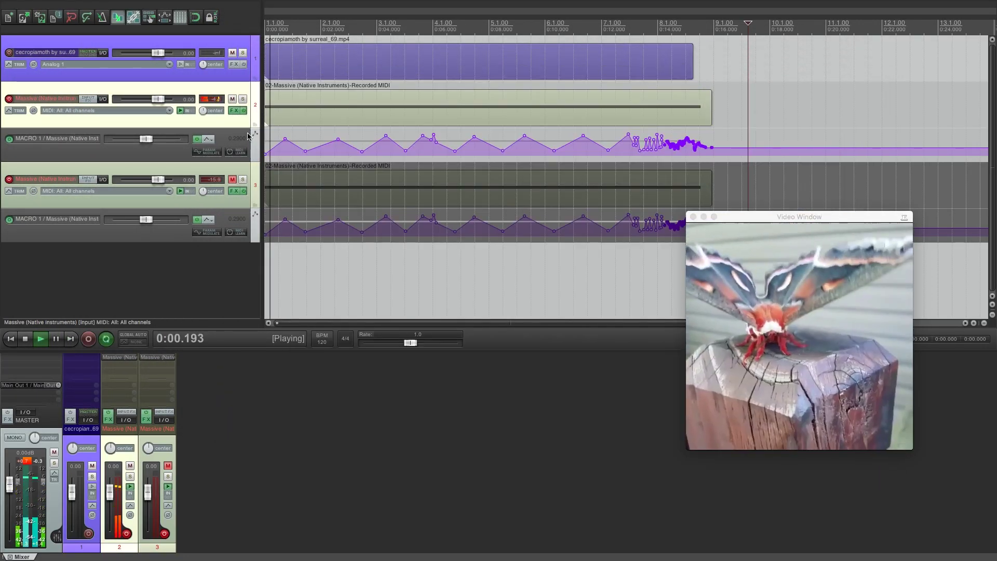
{"action": "left_click", "coordinate": [236, 191]}
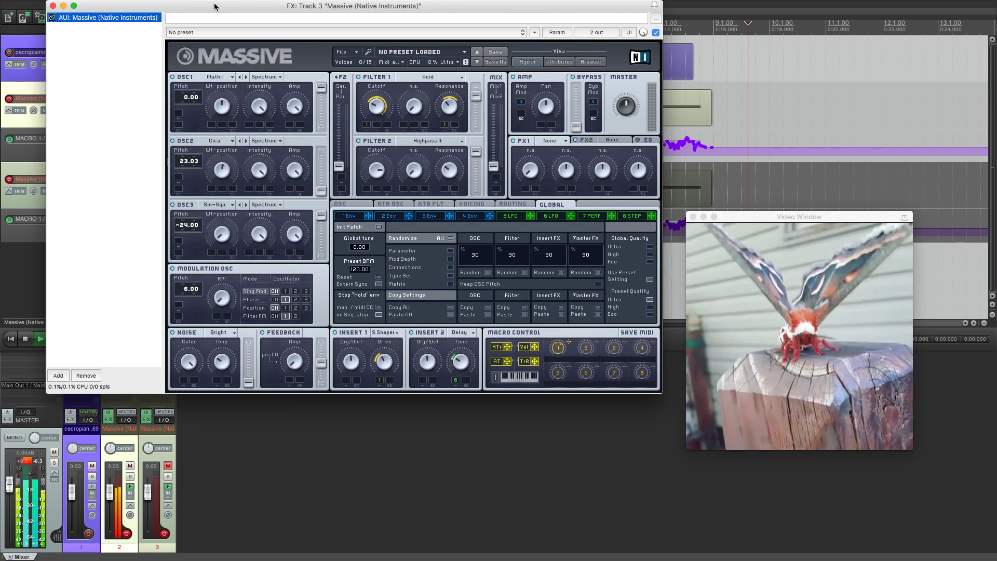
{"action": "left_click_drag", "start_coordinate": [215, 5], "coordinate": [492, 15]}
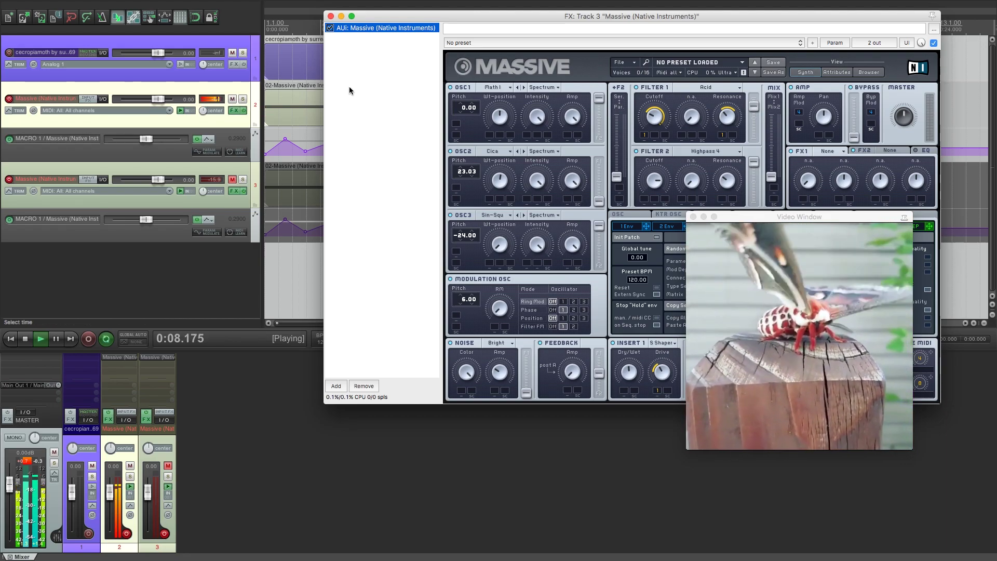
{"action": "left_click", "coordinate": [232, 113]}
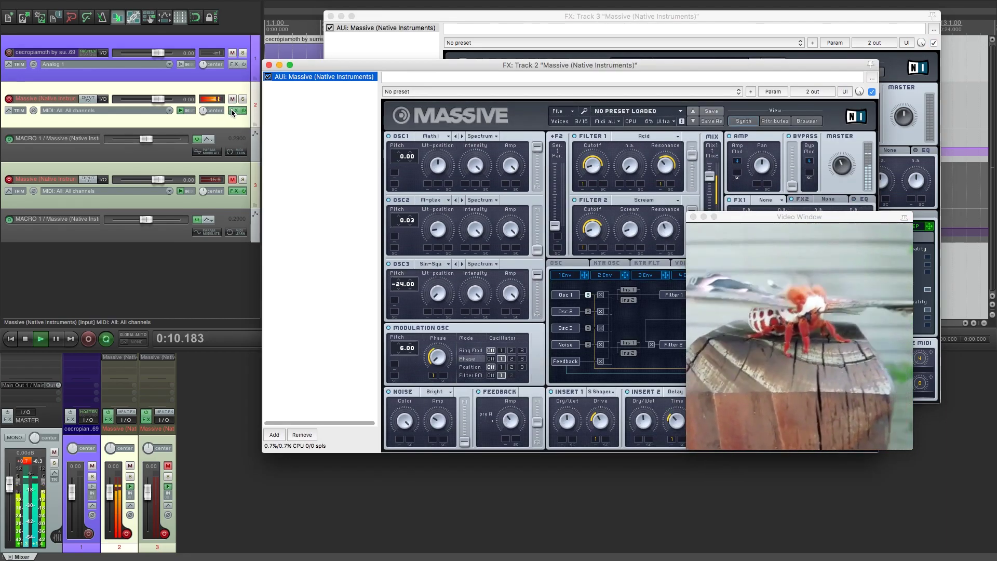
{"action": "left_click_drag", "start_coordinate": [619, 70], "coordinate": [373, 41]}
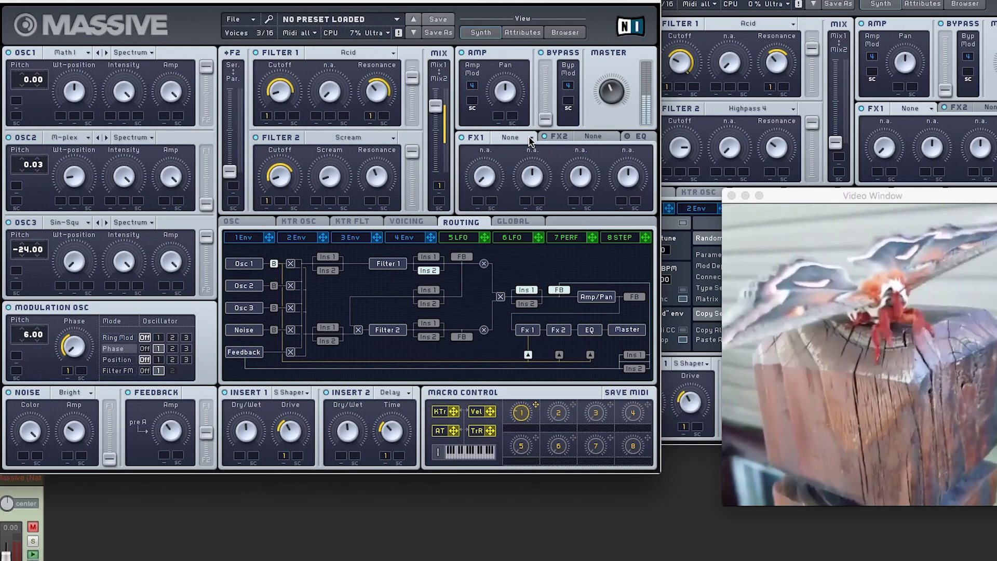
Load a tube effect into FX1 of track 2's Massive, trying Tele Tube and settling on Classic Tube
{"action": "left_click", "coordinate": [531, 140]}
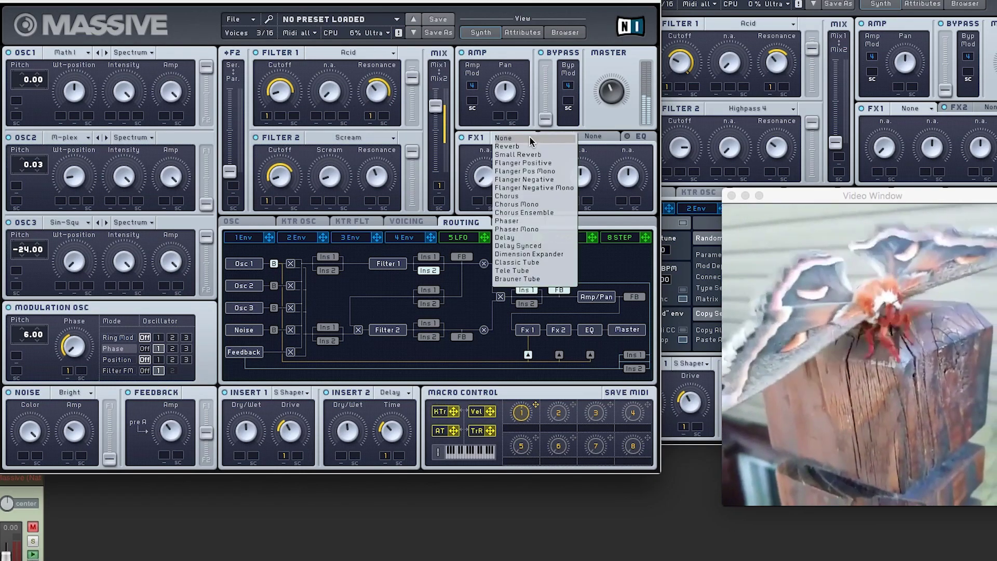
{"action": "left_click", "coordinate": [539, 269]}
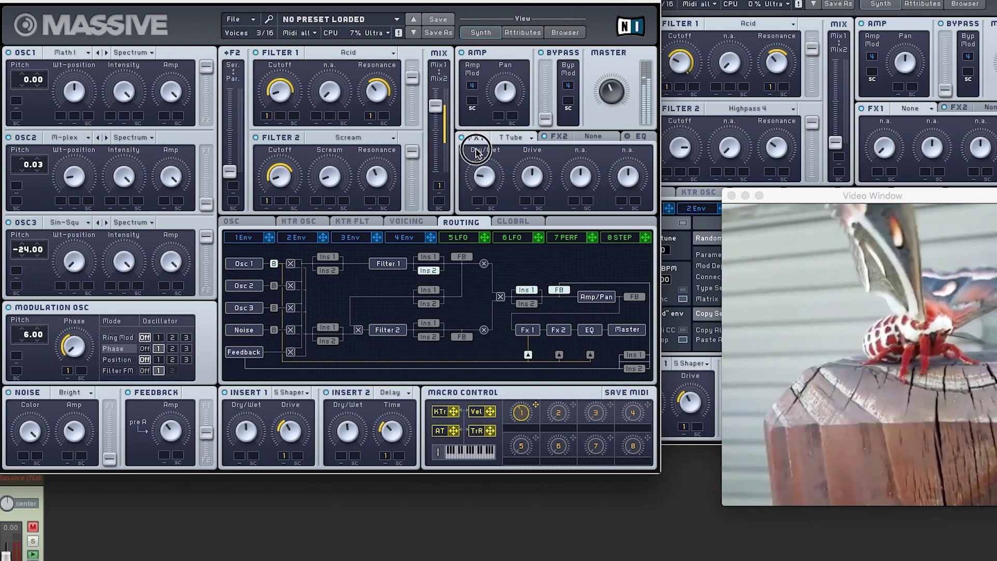
{"action": "left_click", "coordinate": [529, 139]}
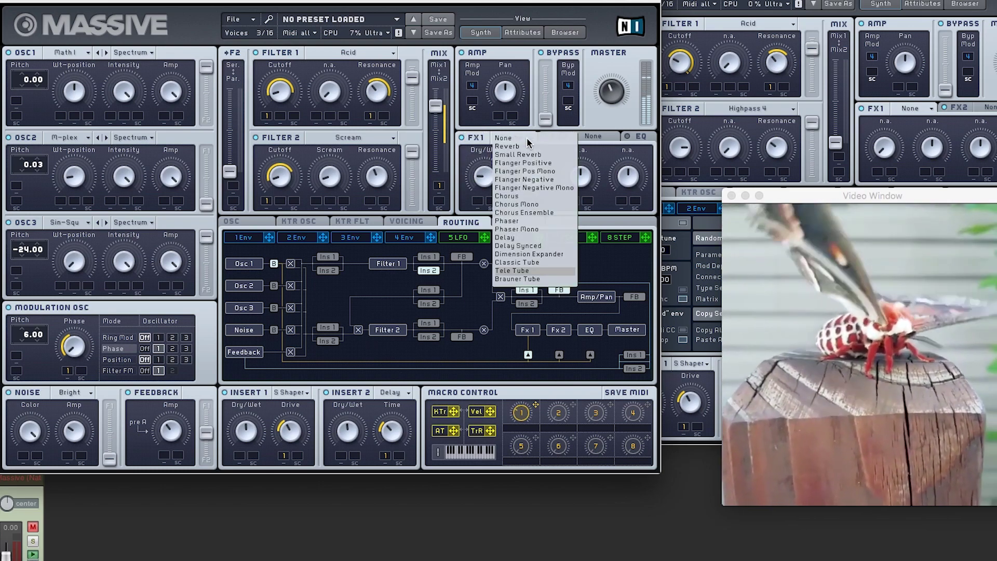
{"action": "left_click", "coordinate": [536, 264]}
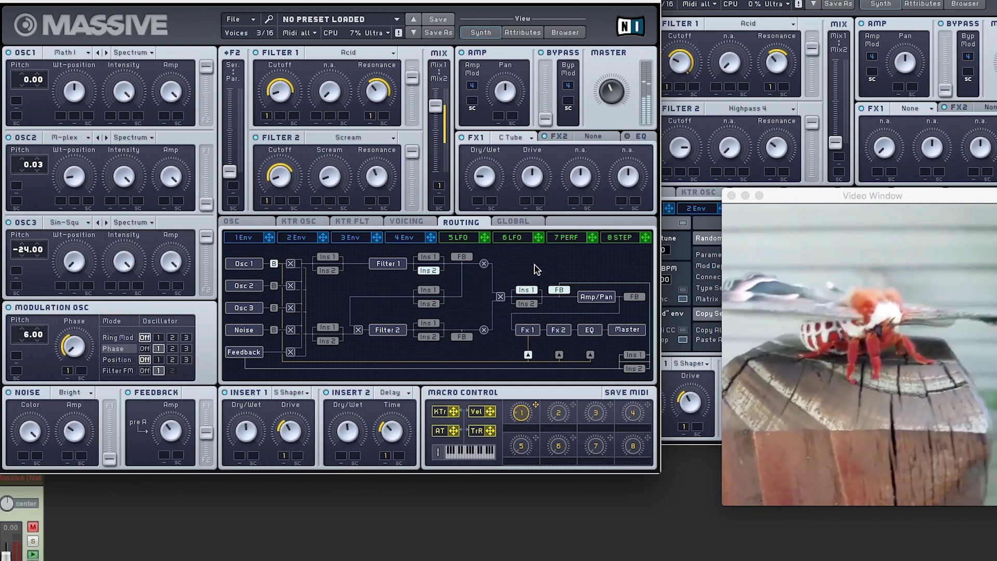
Adjust the Dry/Wet mix and Drive of the Classic Tube effect in FX1, and close track 2's synth window
{"action": "left_click", "coordinate": [482, 152]}
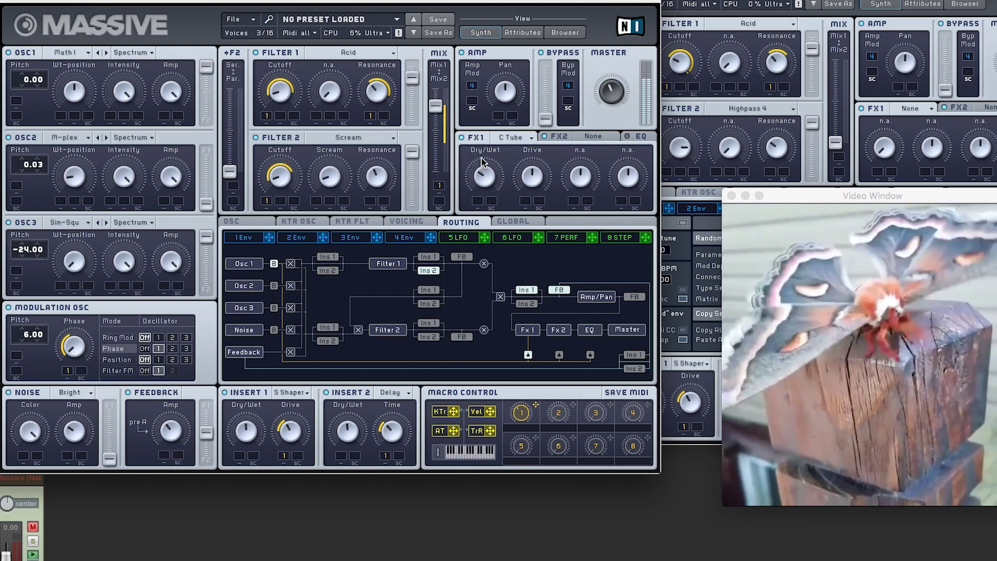
{"action": "left_click_drag", "start_coordinate": [540, 174], "coordinate": [528, 144]}
{"action": "left_click_drag", "start_coordinate": [492, 181], "coordinate": [474, 29]}
{"action": "left_click_drag", "start_coordinate": [533, 175], "coordinate": [531, 217]}
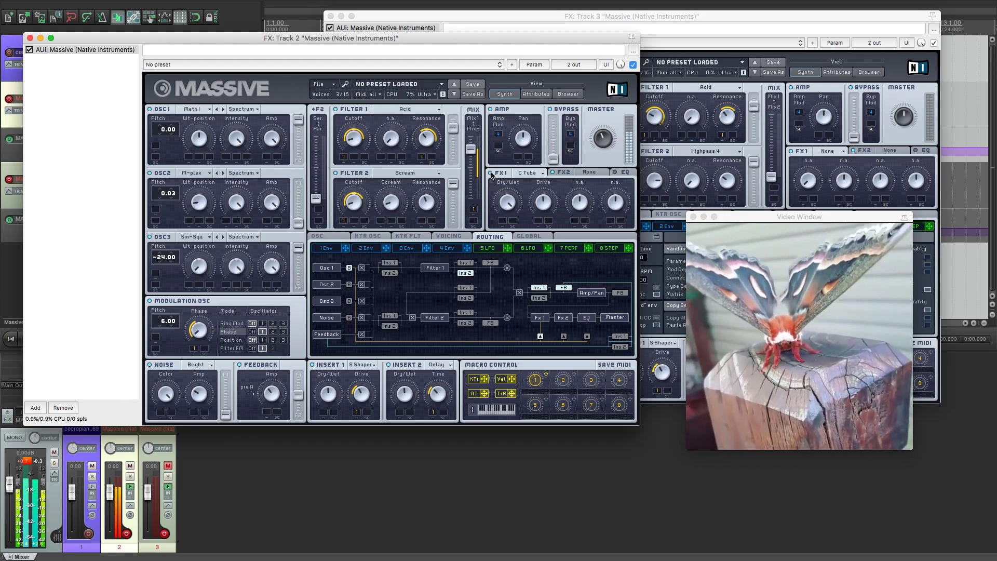
{"action": "left_click", "coordinate": [31, 39]}
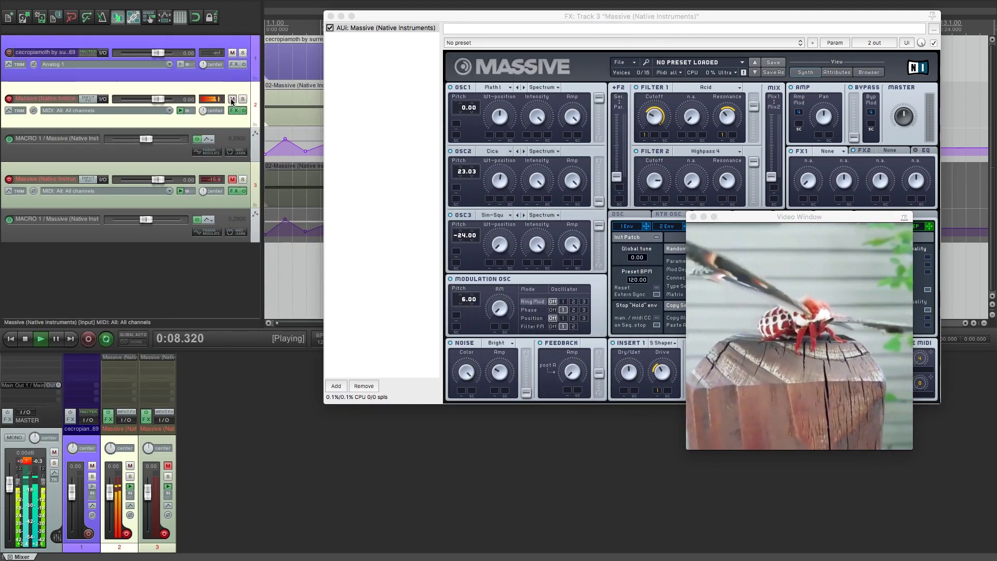
Mute track 2, unmute track 3, and reposition track 3's Massive window for editing
{"action": "left_click", "coordinate": [232, 99]}
{"action": "left_click", "coordinate": [232, 179]}
{"action": "left_click", "coordinate": [419, 20]}
{"action": "left_click_drag", "start_coordinate": [419, 20], "coordinate": [207, 93]}
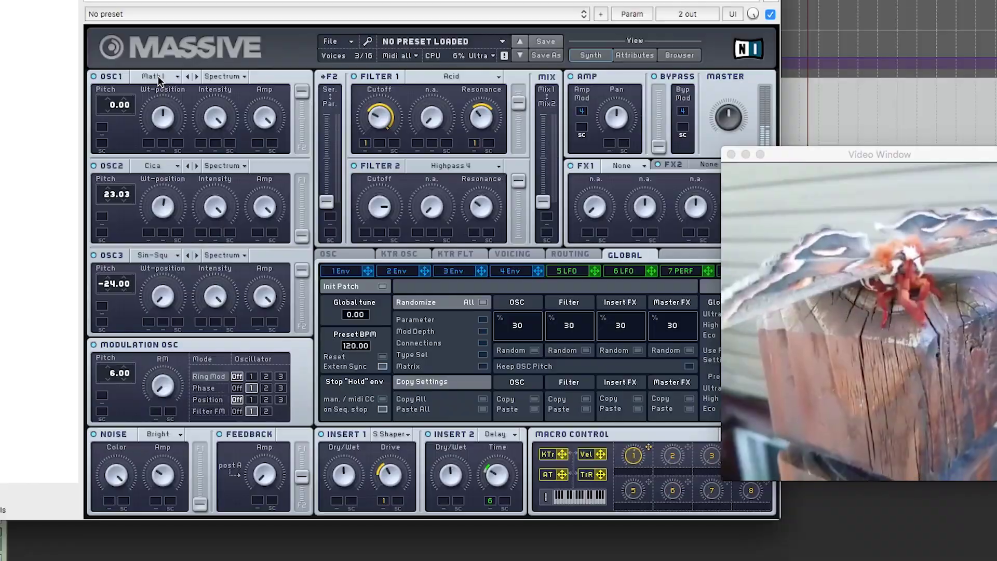
Change OSC1's wavetable to Cicada and switch off Insert 1 and Insert 2
{"action": "left_click", "coordinate": [283, 161]}
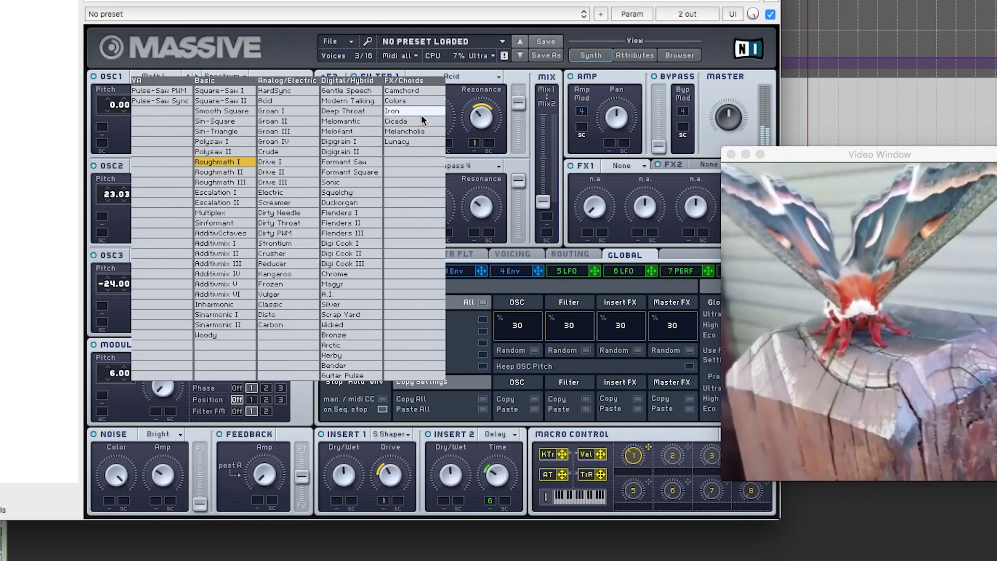
{"action": "left_click", "coordinate": [421, 119]}
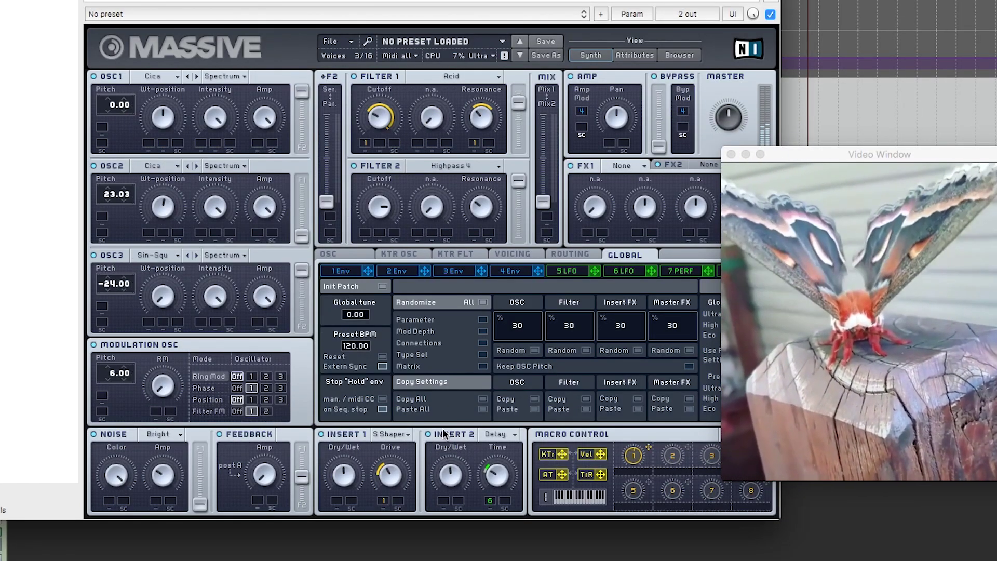
{"action": "left_click", "coordinate": [434, 435]}
{"action": "left_click", "coordinate": [332, 434]}
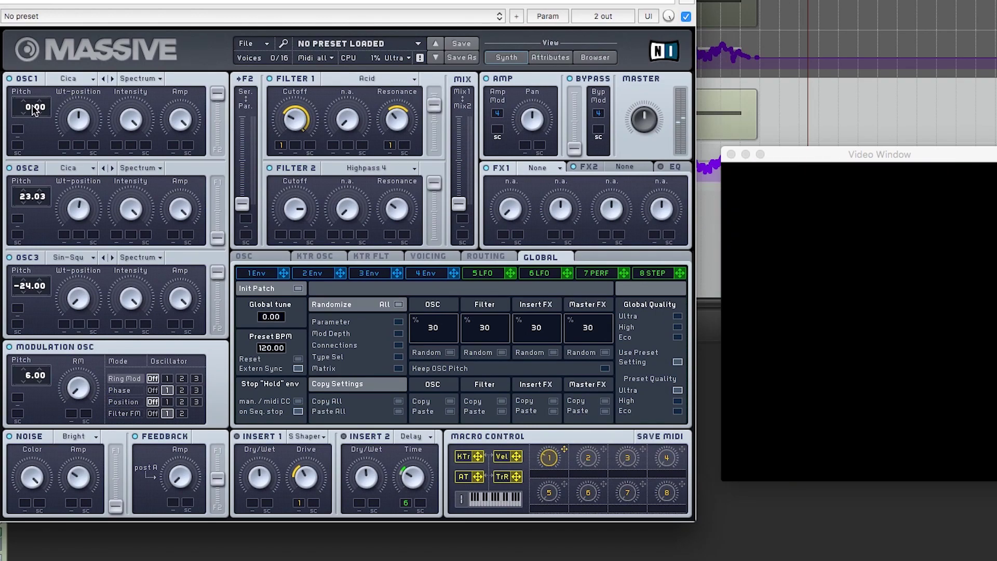
Set the pitch of OSC1 to 34.00 and the pitch of OSC2 to 36.03
{"action": "left_click_drag", "start_coordinate": [29, 112], "coordinate": [31, 57]}
{"action": "left_click_drag", "start_coordinate": [24, 203], "coordinate": [21, 179]}
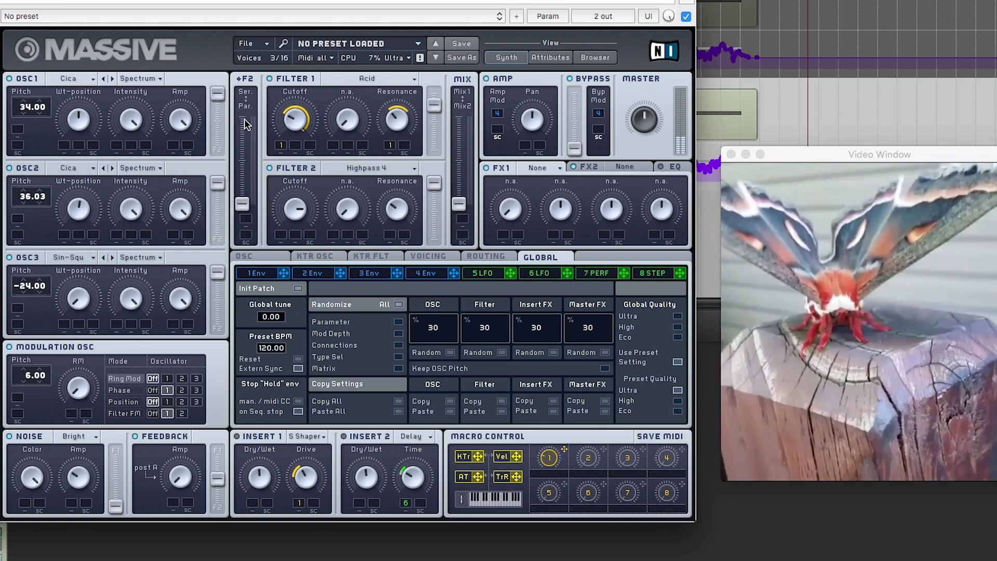
Set Filter 1 to Highpass 2 and clear the macro 1 modulation from its Cutoff and Resonance
{"action": "left_click", "coordinate": [383, 79]}
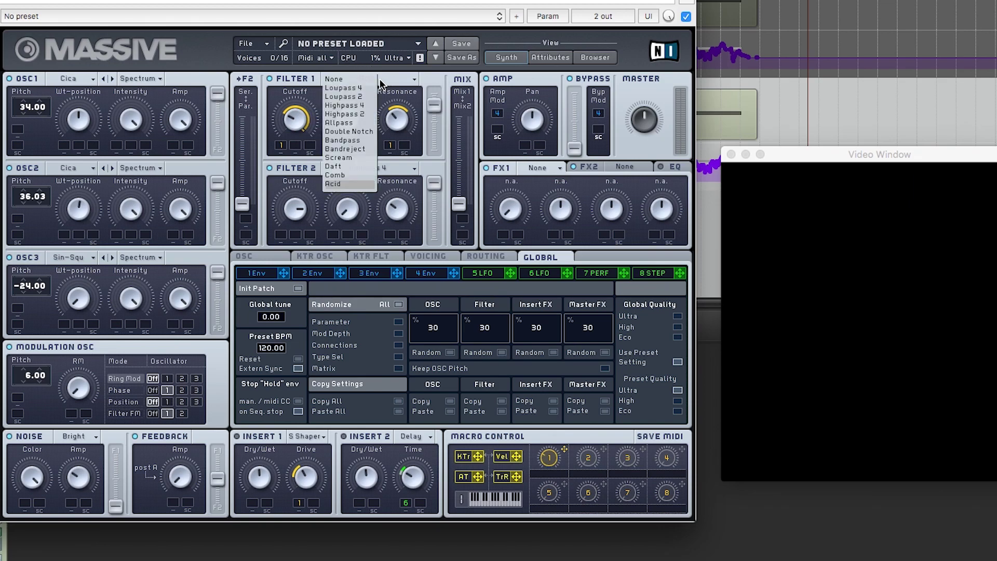
{"action": "left_click", "coordinate": [354, 114]}
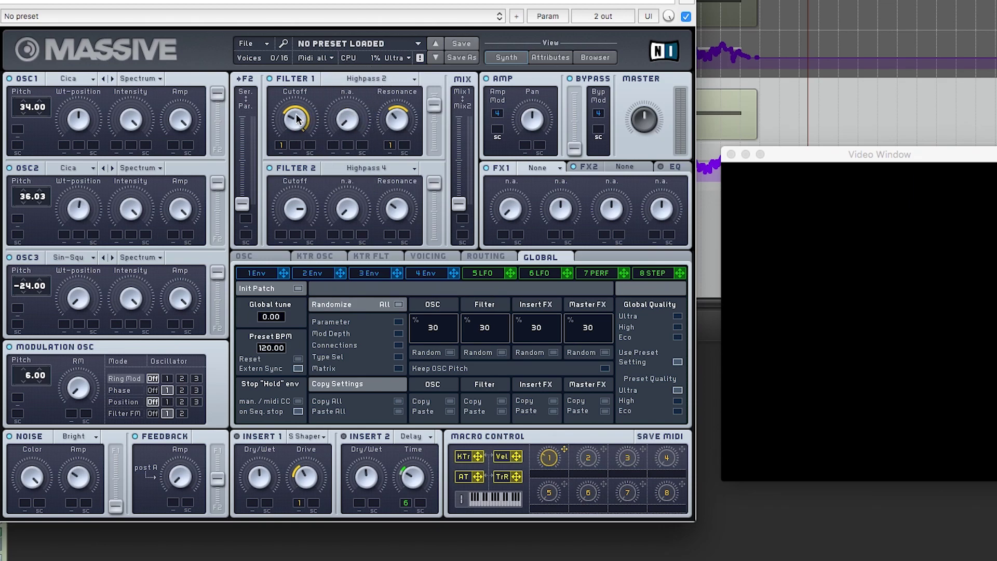
{"action": "right_click", "coordinate": [282, 150]}
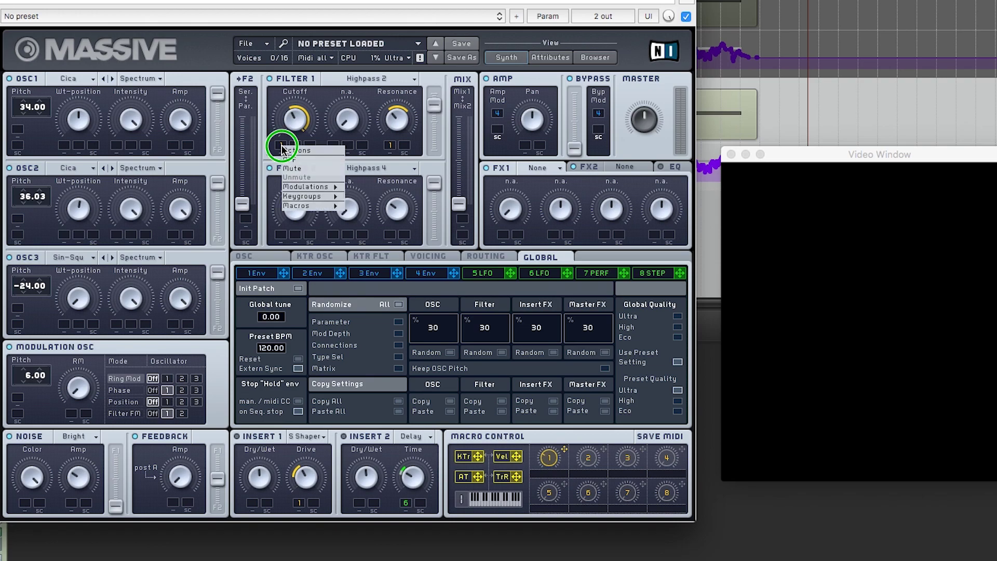
{"action": "left_click", "coordinate": [290, 164]}
{"action": "right_click", "coordinate": [387, 150]}
{"action": "left_click", "coordinate": [398, 165]}
{"action": "left_click_drag", "start_coordinate": [291, 132], "coordinate": [291, 149]}
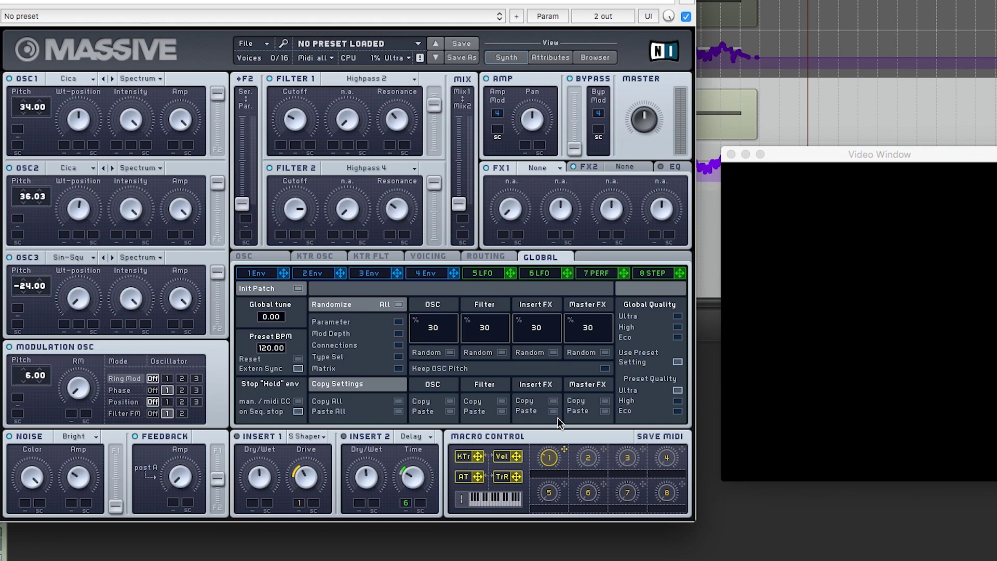
Assign macro 1 to OSC1's pitch with a depth of 5.00, and move the filter mix fader fully to Mix1
{"action": "left_click_drag", "start_coordinate": [567, 456], "coordinate": [36, 132]}
{"action": "key", "text": "space"}
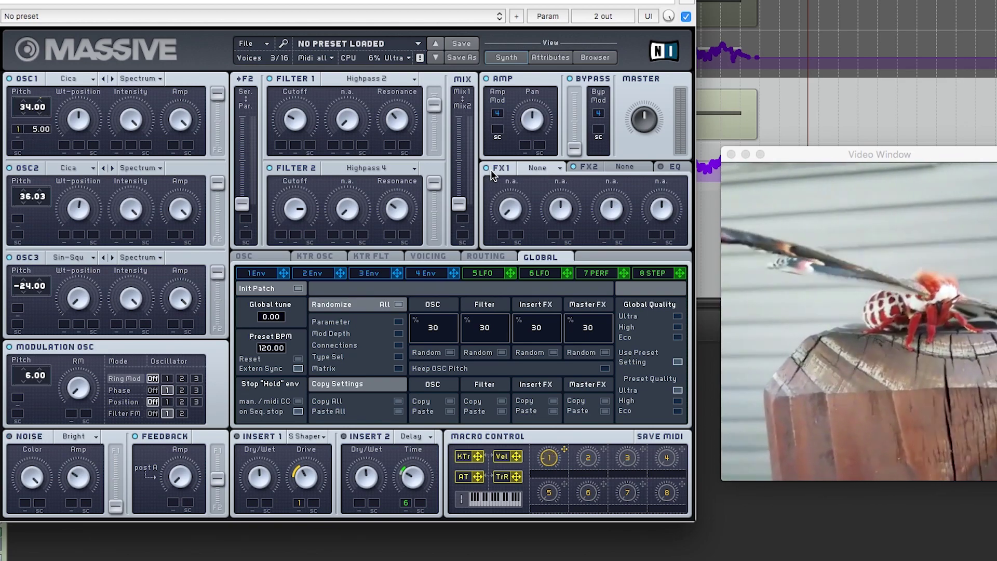
{"action": "left_click_drag", "start_coordinate": [459, 203], "coordinate": [458, 117]}
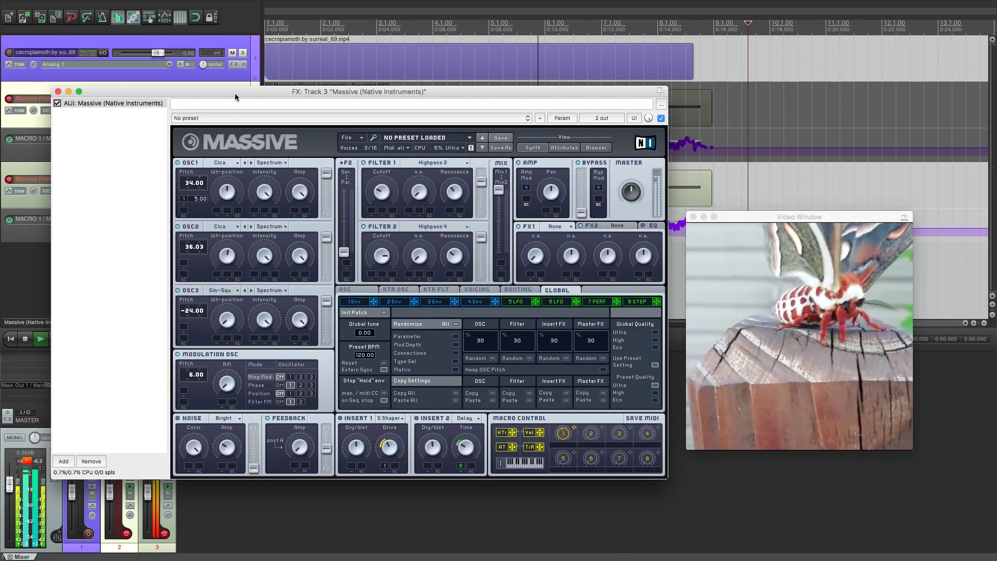
Clear the macro 1 modulation from OSC1's Amp and assign macro 1 to the Amp section's Amp Mod
{"action": "left_click_drag", "start_coordinate": [236, 97], "coordinate": [320, 139]}
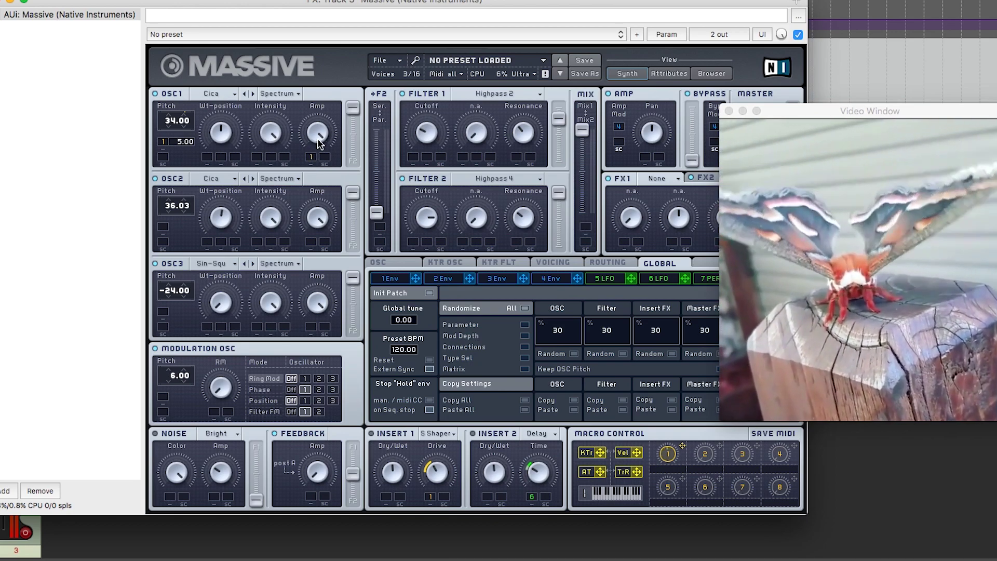
{"action": "left_click", "coordinate": [310, 154]}
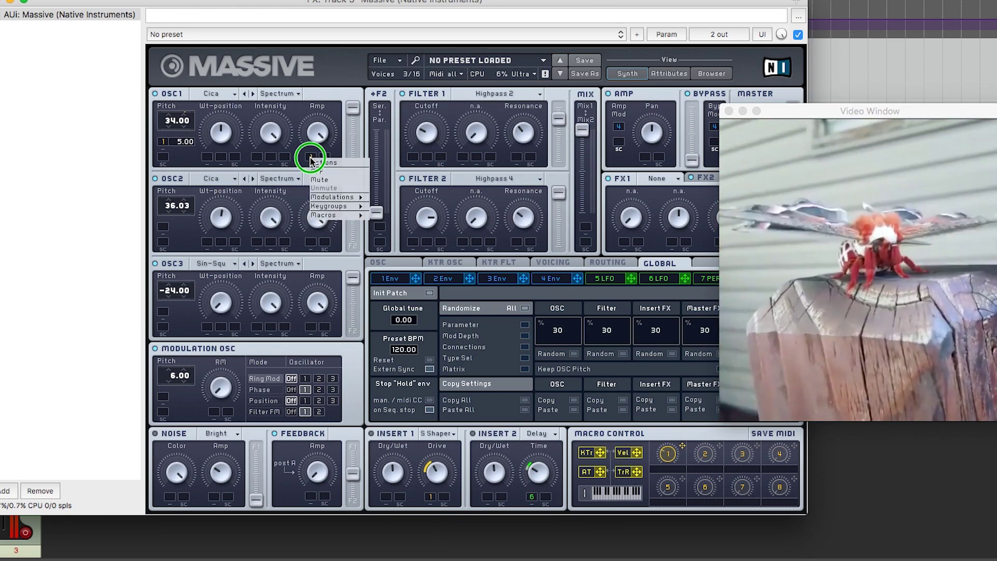
{"action": "left_click", "coordinate": [320, 172]}
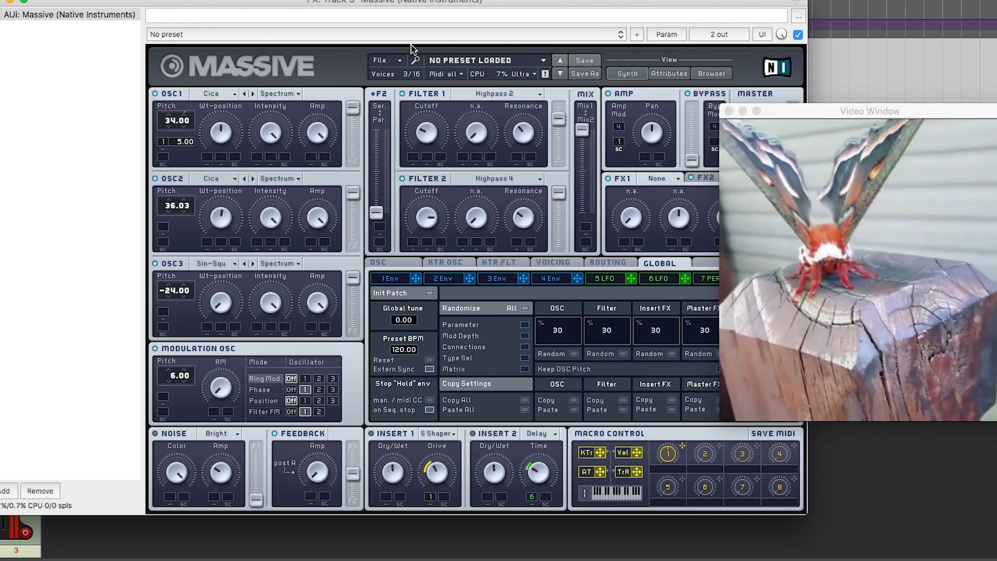
Raise the Cutoff and Resonance of Filter 1 during playback
{"action": "left_click_drag", "start_coordinate": [377, 1], "coordinate": [233, 0]}
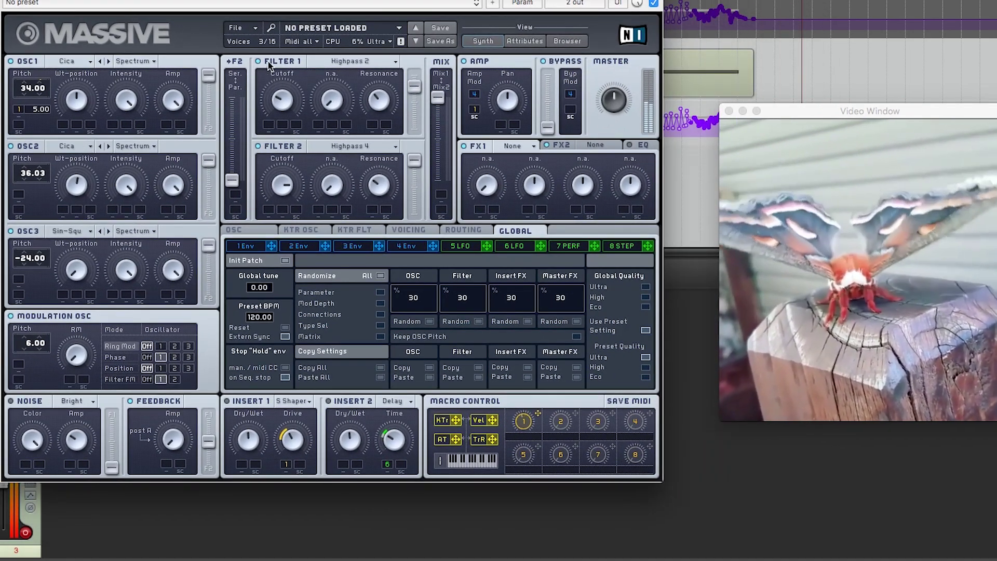
{"action": "left_click_drag", "start_coordinate": [289, 97], "coordinate": [272, 41]}
{"action": "left_click_drag", "start_coordinate": [378, 100], "coordinate": [374, 70]}
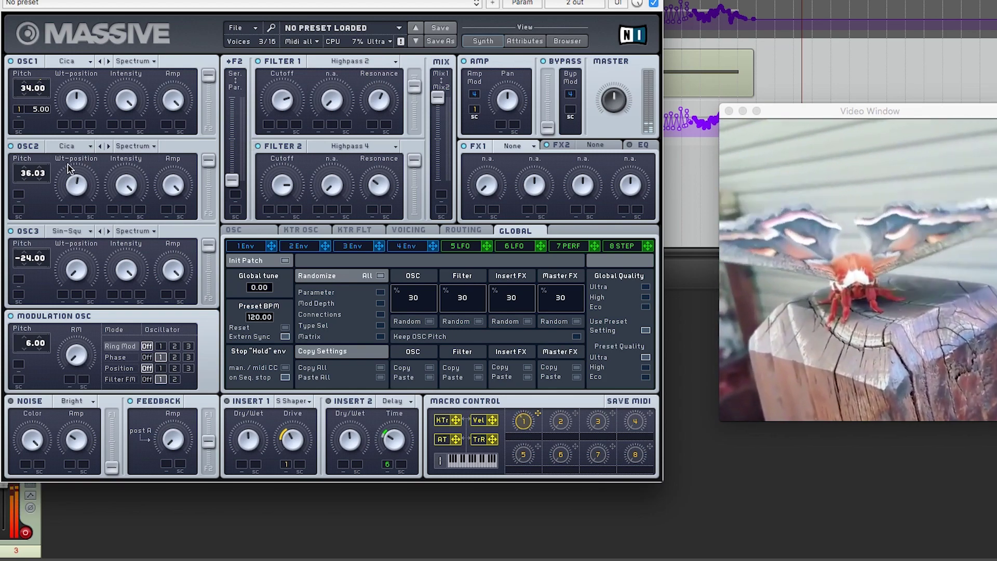
Lower the Amp and Wt-position of OSC2 and adjust its Intensity while listening
{"action": "left_click_drag", "start_coordinate": [31, 176], "coordinate": [31, 177]}
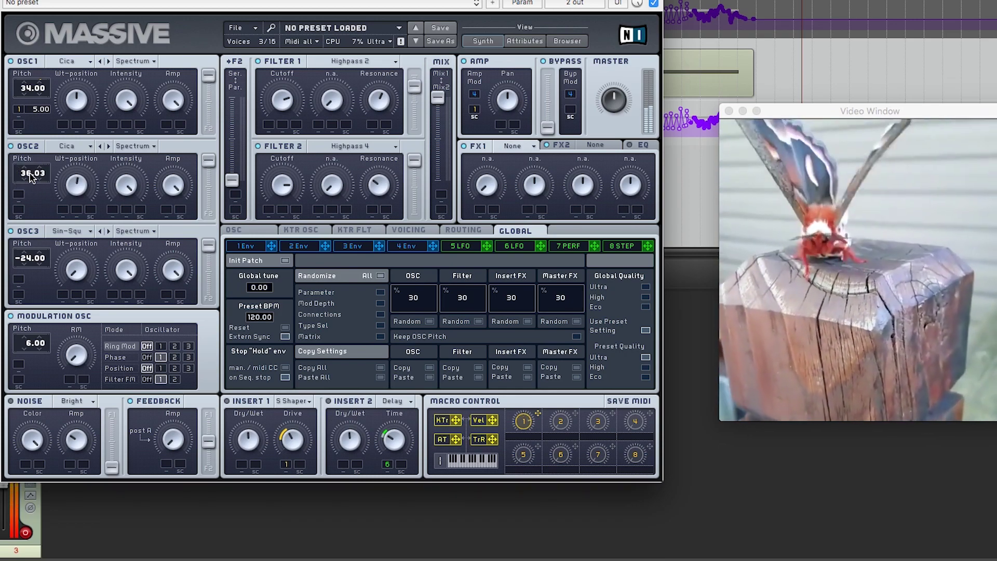
{"action": "left_click_drag", "start_coordinate": [183, 191], "coordinate": [167, 223]}
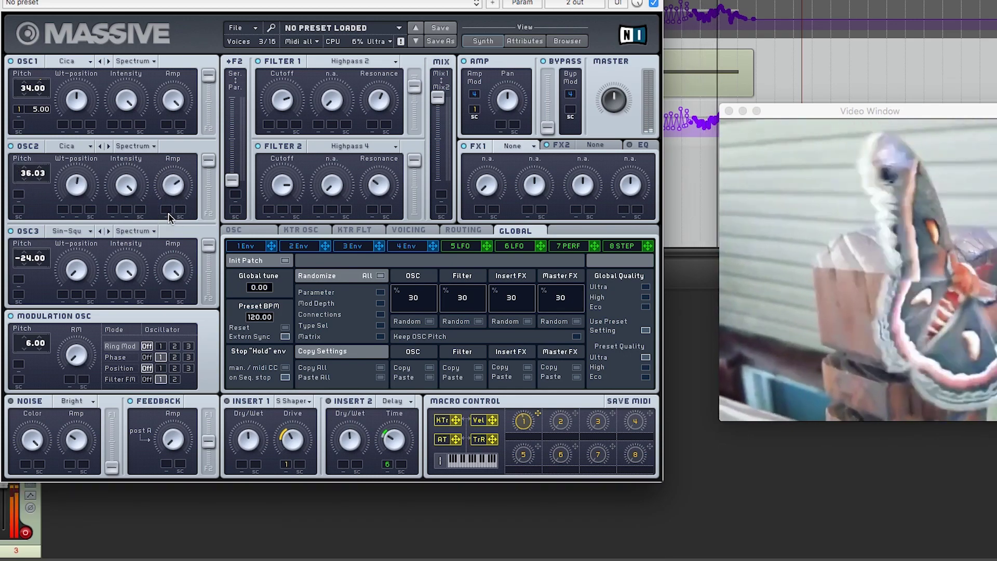
{"action": "left_click_drag", "start_coordinate": [126, 186], "coordinate": [124, 227]}
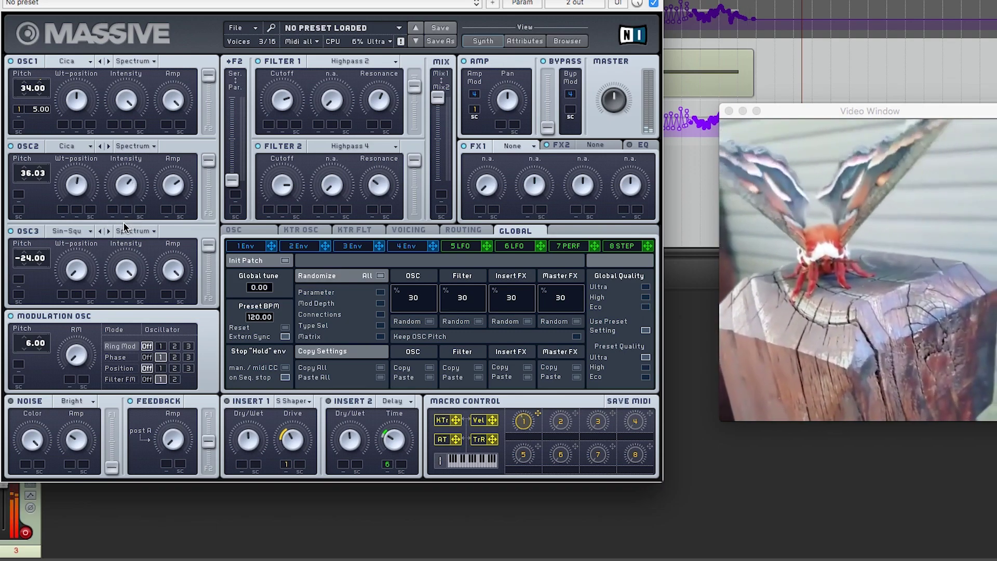
{"action": "left_click_drag", "start_coordinate": [80, 197], "coordinate": [68, 218]}
{"action": "left_click_drag", "start_coordinate": [116, 180], "coordinate": [117, 202]}
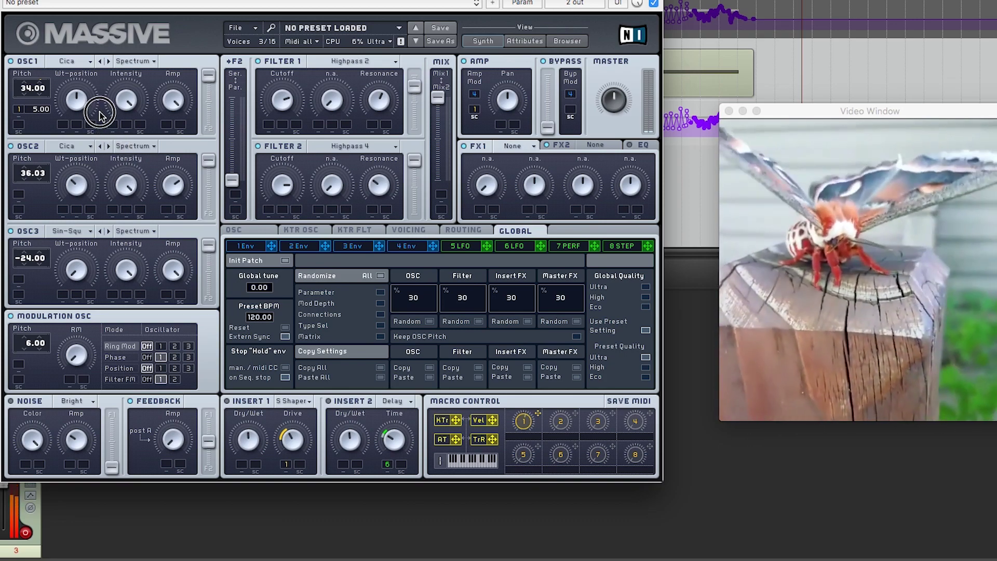
Lower Filter 1's Resonance slightly and move the synth window clear of the track controls
{"action": "left_click_drag", "start_coordinate": [381, 97], "coordinate": [372, 106]}
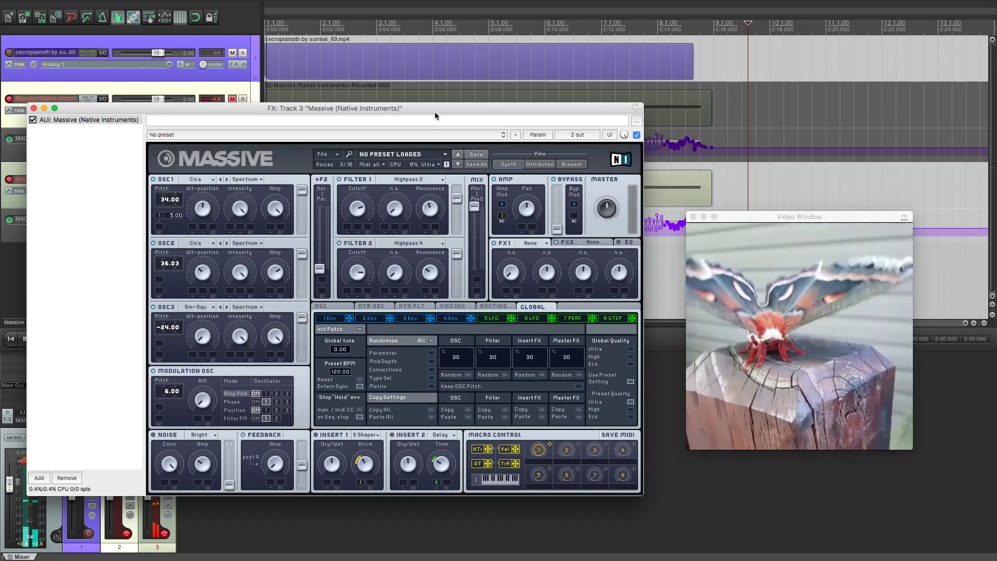
{"action": "left_click_drag", "start_coordinate": [435, 112], "coordinate": [669, 115]}
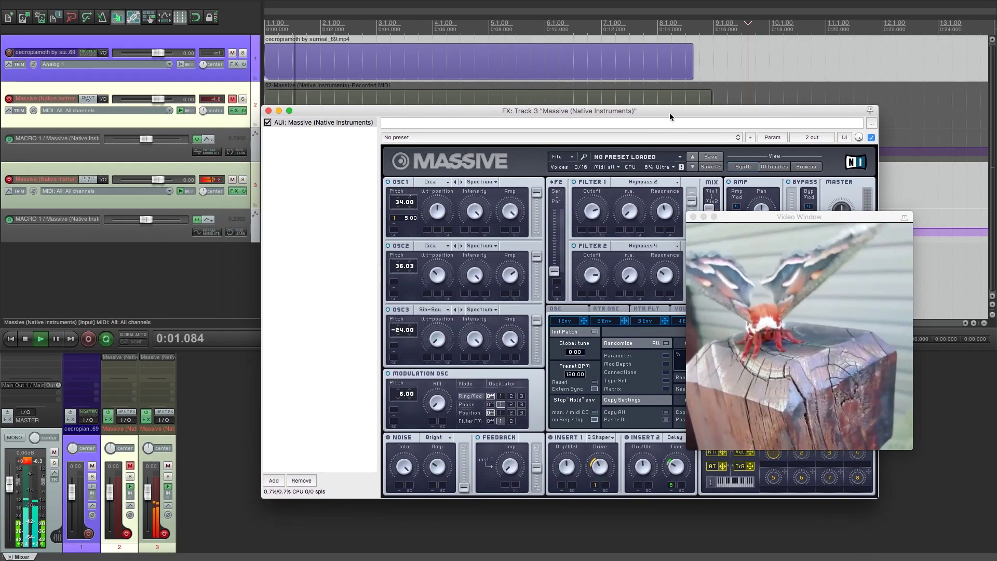
Unmute the upper Massive track, play both layers together with the video, and close the lower track's Massive window
{"action": "left_click", "coordinate": [664, 199]}
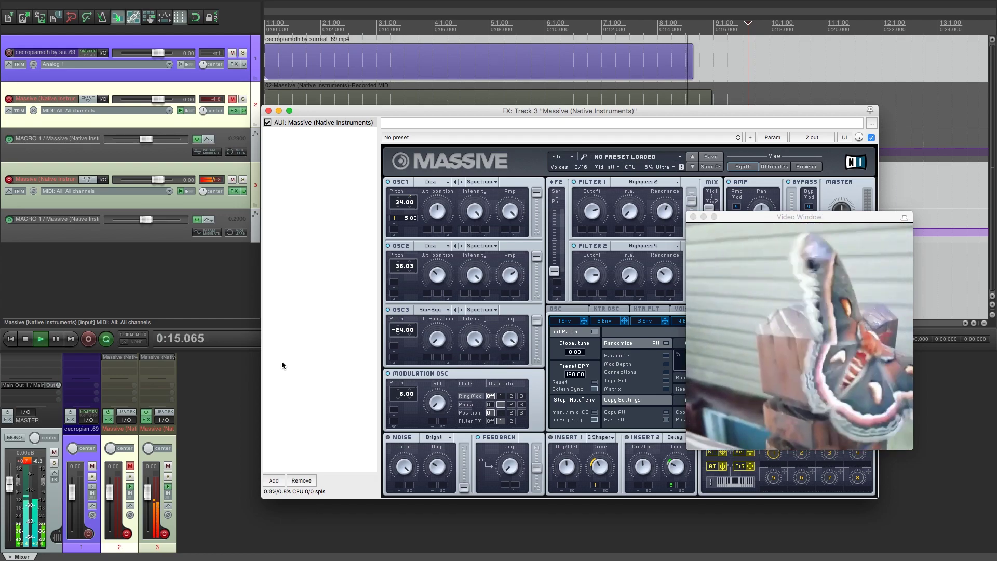
{"action": "left_click", "coordinate": [129, 466]}
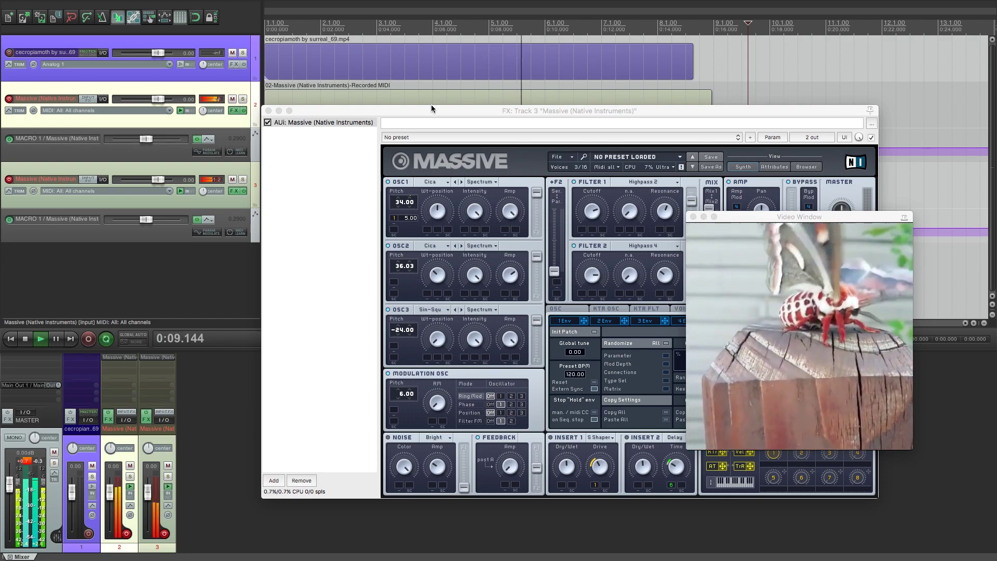
{"action": "left_click_drag", "start_coordinate": [429, 111], "coordinate": [300, 77]}
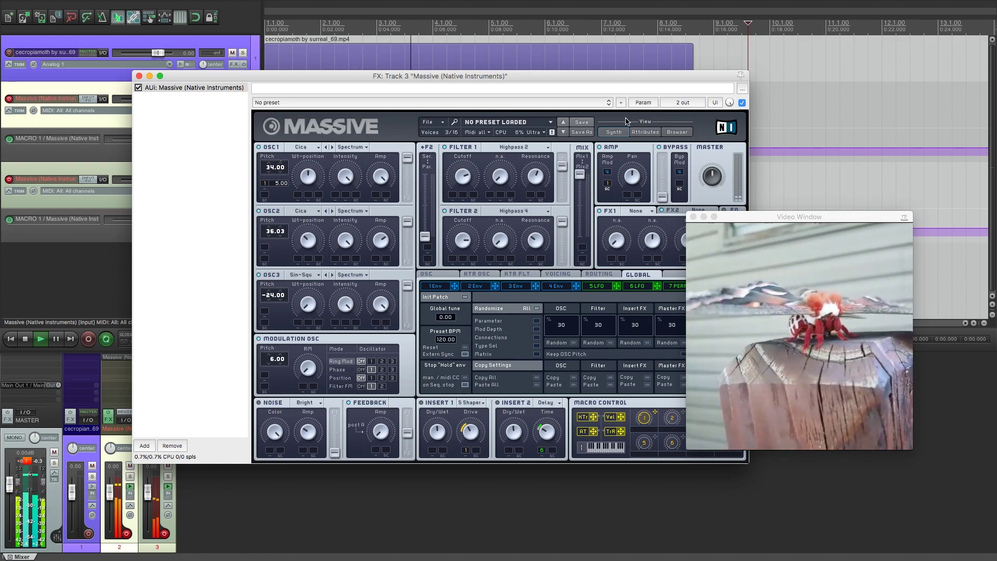
{"action": "left_click_drag", "start_coordinate": [520, 81], "coordinate": [427, 59]}
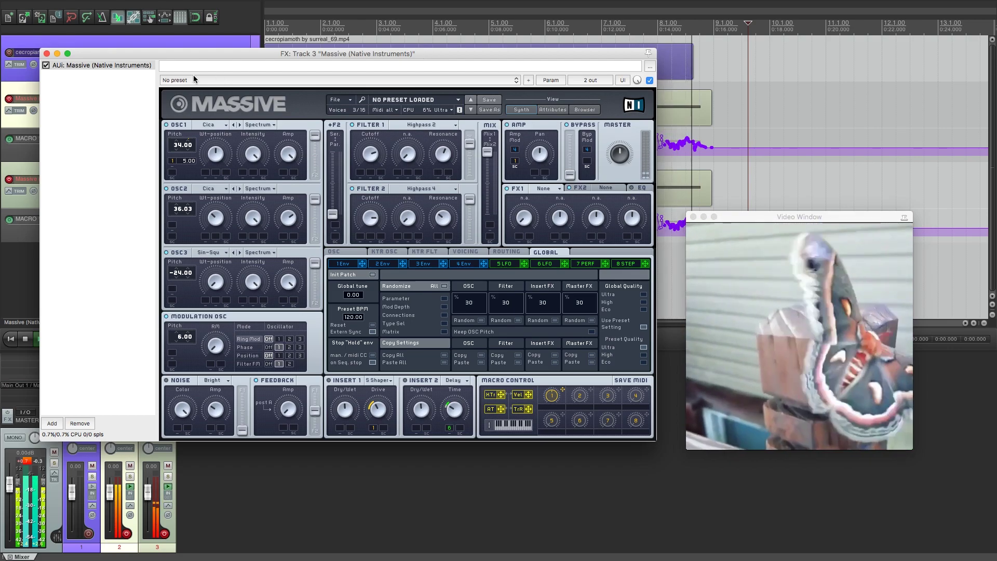
{"action": "left_click", "coordinate": [46, 54]}
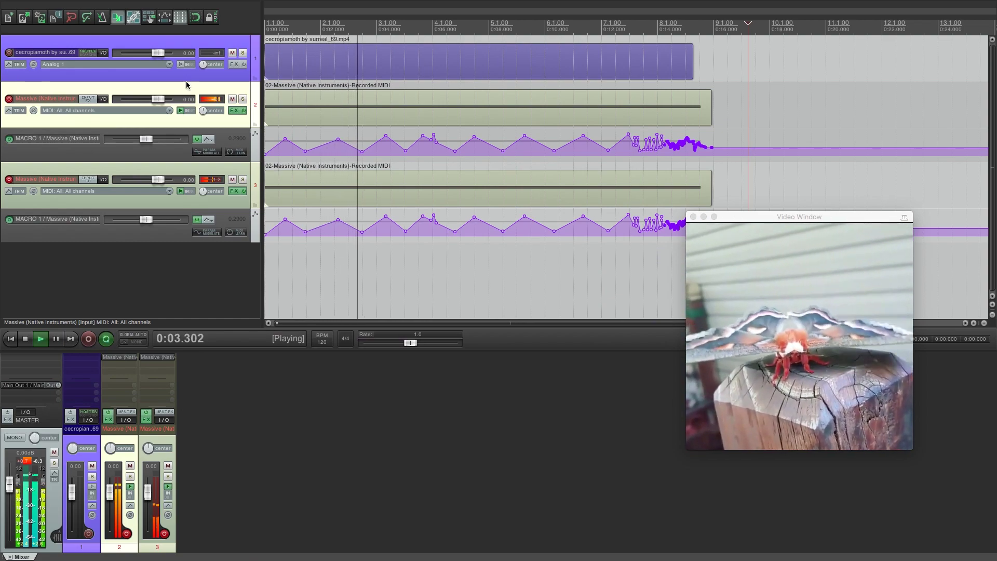
{"action": "mouse_move", "coordinate": [345, 142]}
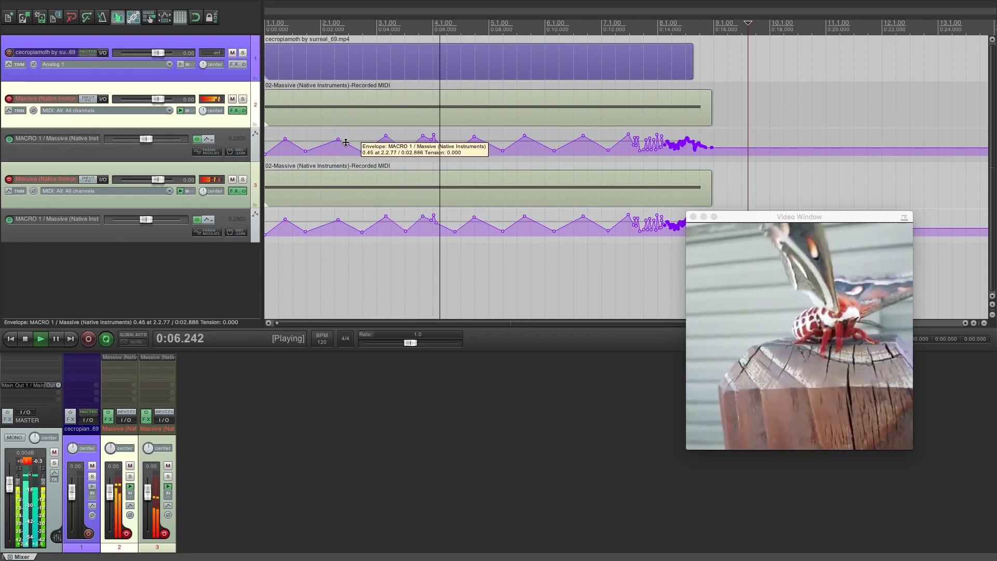
{"action": "key", "text": "space"}
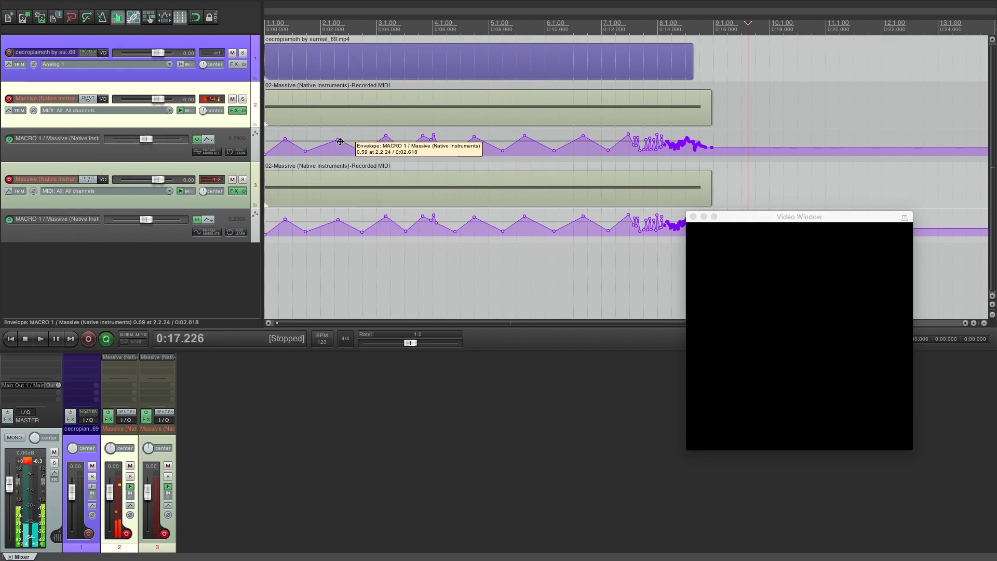
Set the first peak of the upper track's MACRO 1 envelope to the Fast start shape and play it back
{"action": "left_click", "coordinate": [283, 139]}
{"action": "right_click", "coordinate": [284, 139]}
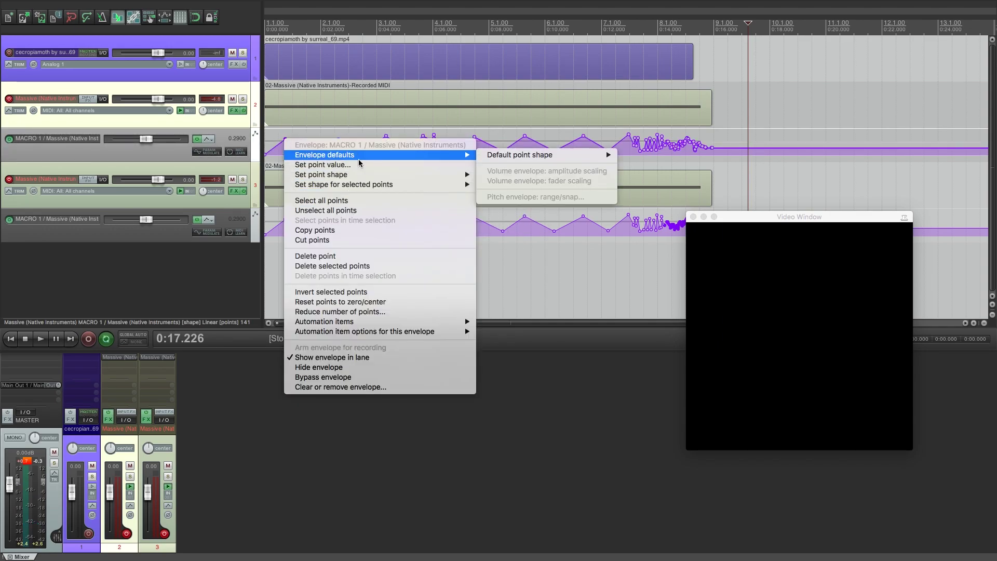
{"action": "mouse_move", "coordinate": [365, 177]}
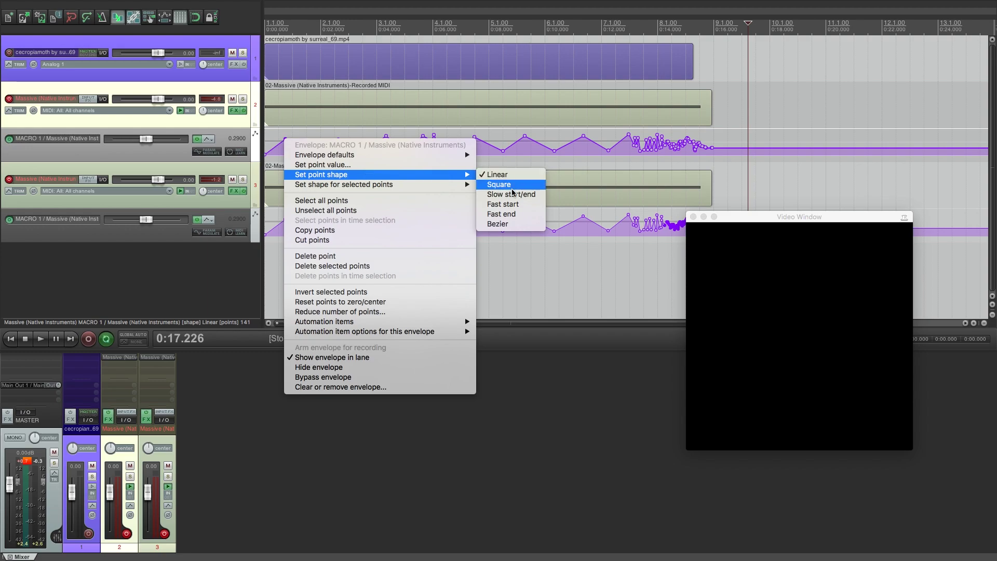
{"action": "left_click", "coordinate": [521, 205]}
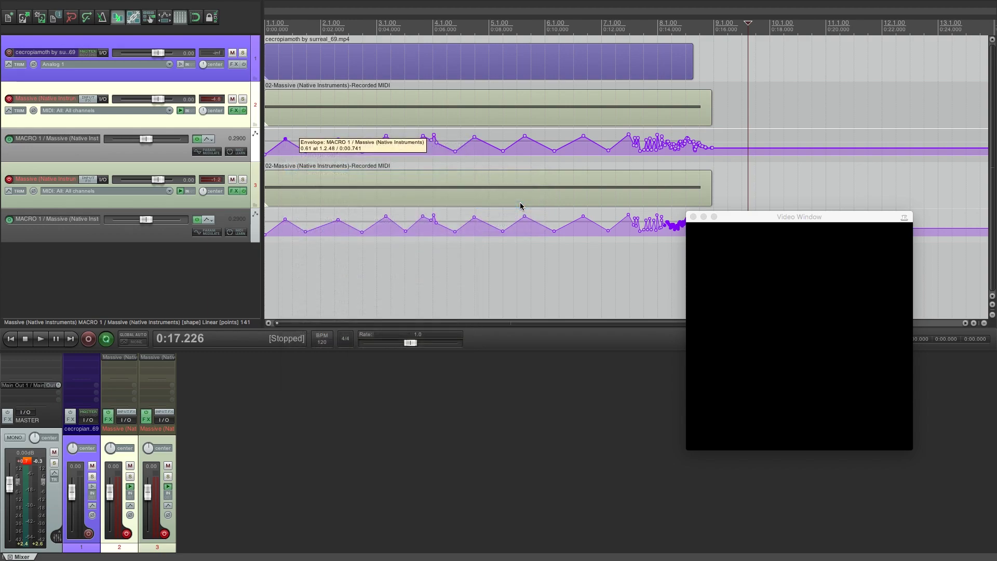
{"action": "key", "text": "space"}
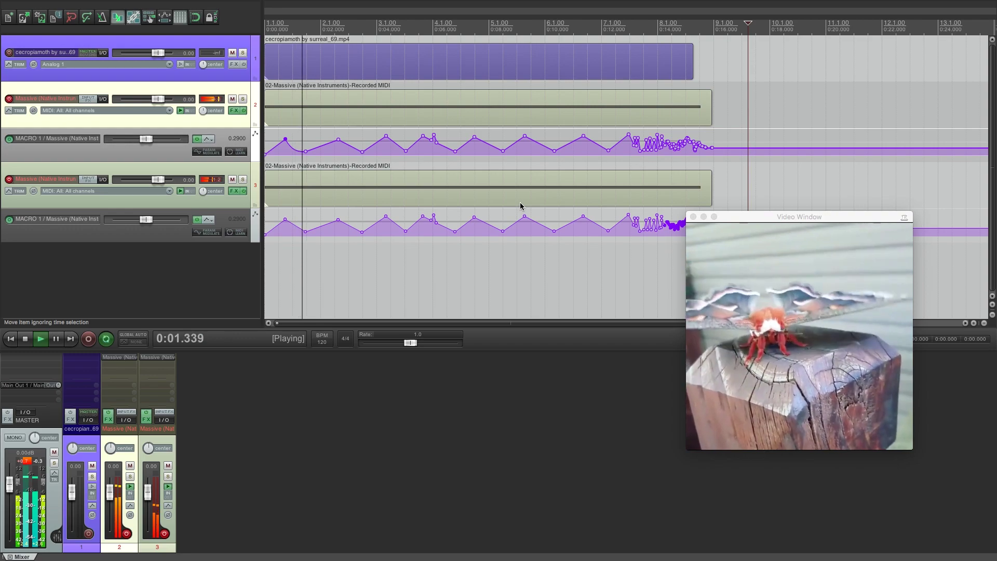
{"action": "key", "text": "space"}
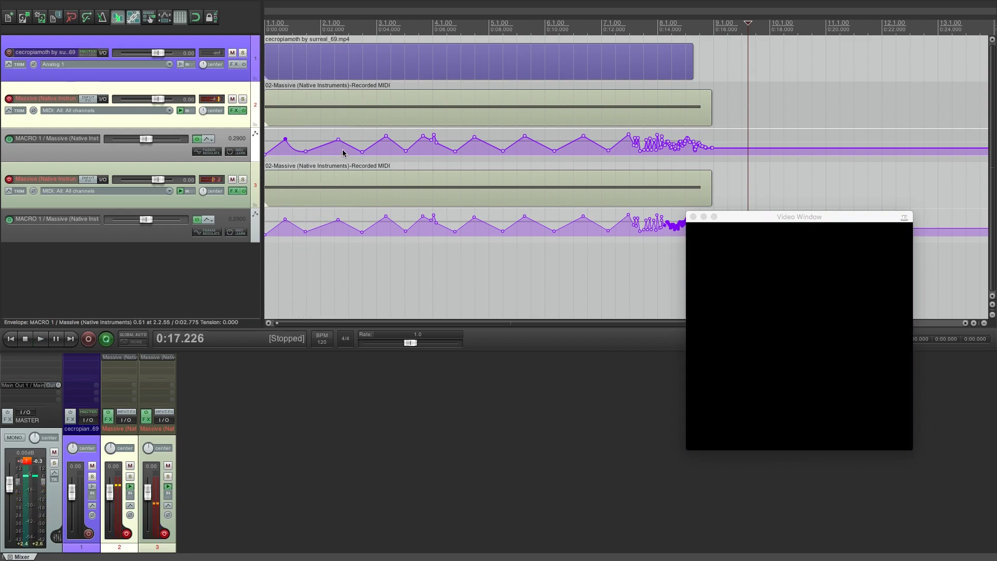
Apply the Fast start shape to the second peak of the upper MACRO 1 envelope and audition the change
{"action": "right_click", "coordinate": [340, 140]}
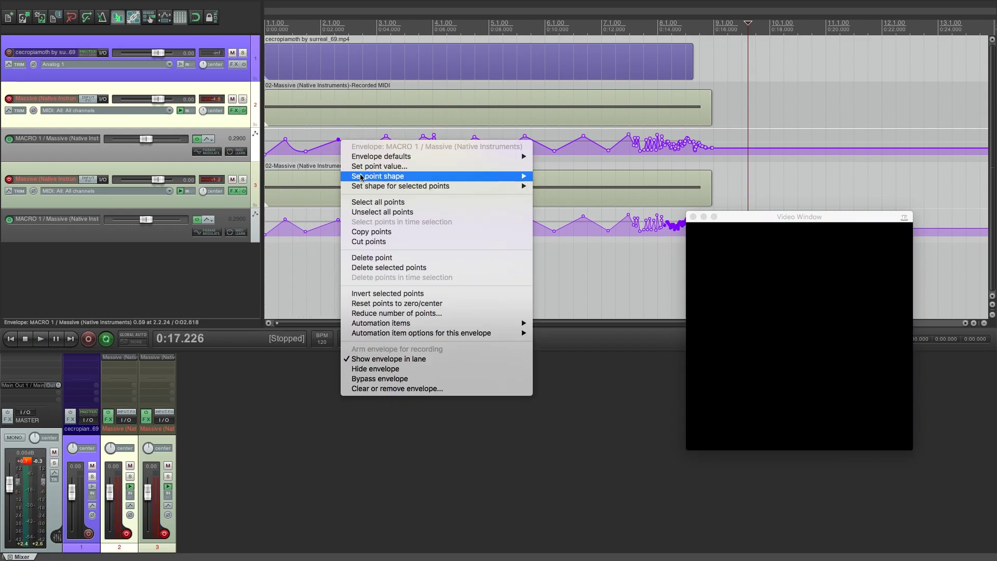
{"action": "mouse_move", "coordinate": [397, 187]}
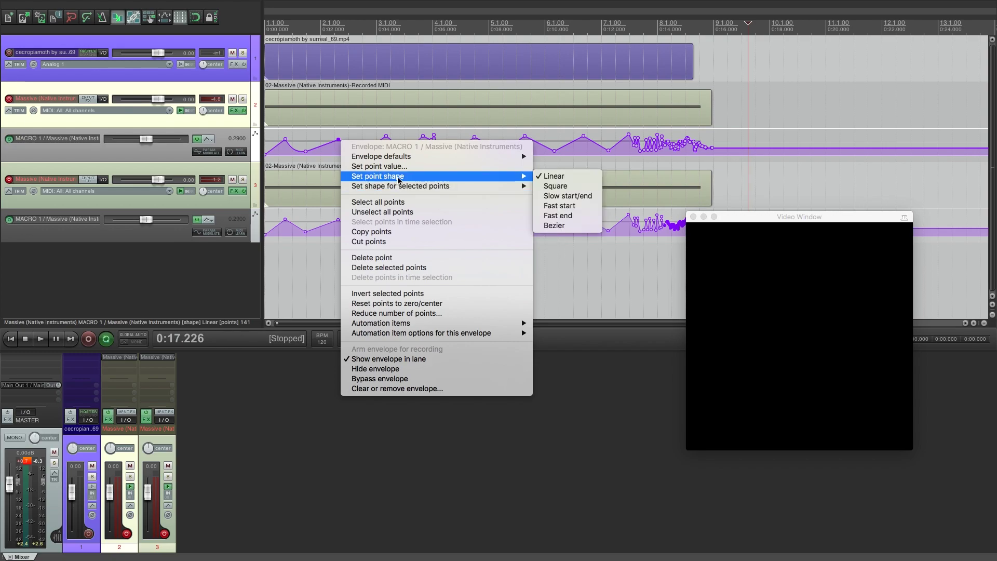
{"action": "left_click", "coordinate": [578, 205]}
{"action": "key", "text": "space"}
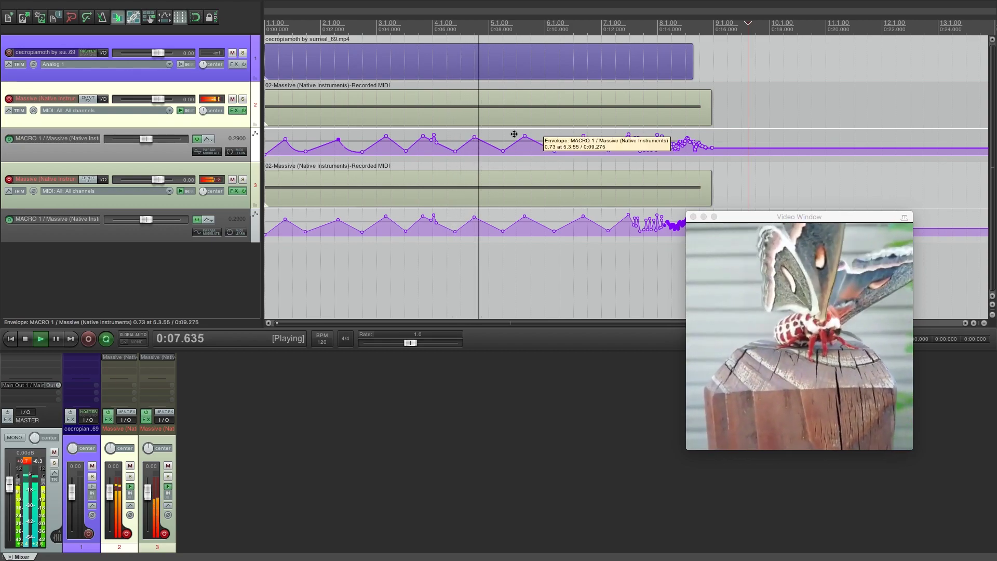
{"action": "key", "text": "space"}
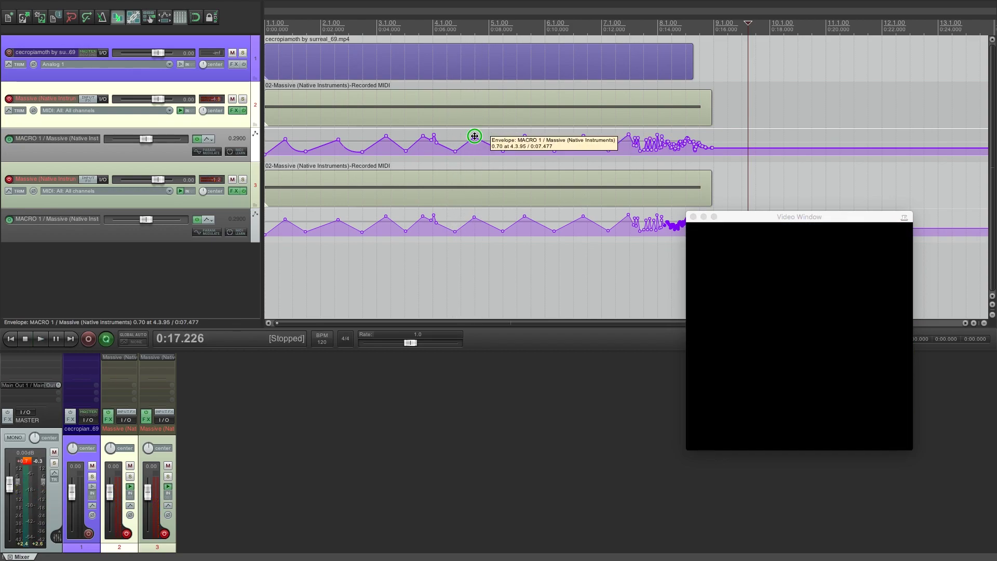
Give the upper MACRO 1 envelope's peaks at about 7.5, 9.3 and 11.4 seconds the Fast start shape and play the result
{"action": "right_click", "coordinate": [475, 136]}
{"action": "mouse_move", "coordinate": [540, 175]}
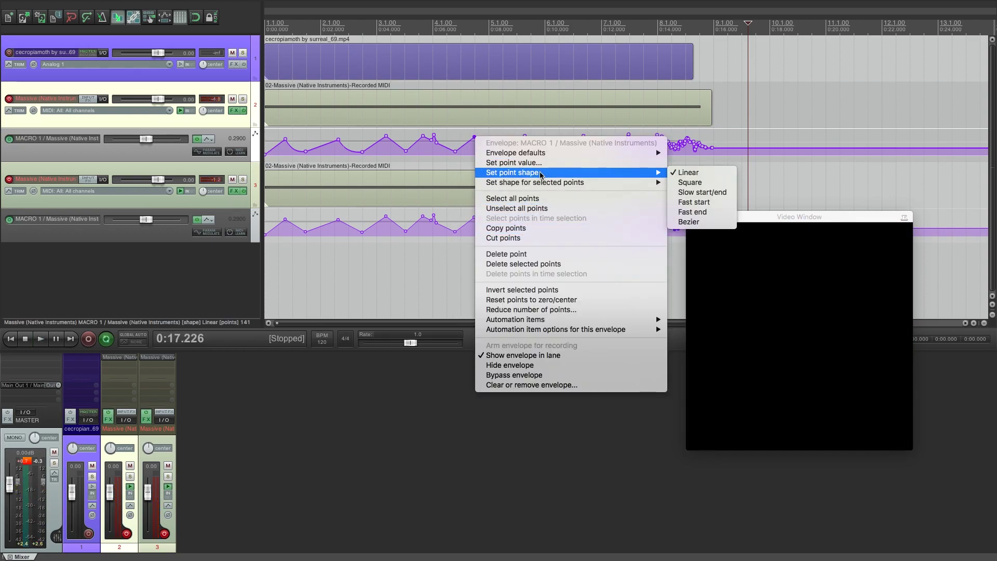
{"action": "left_click", "coordinate": [696, 194]}
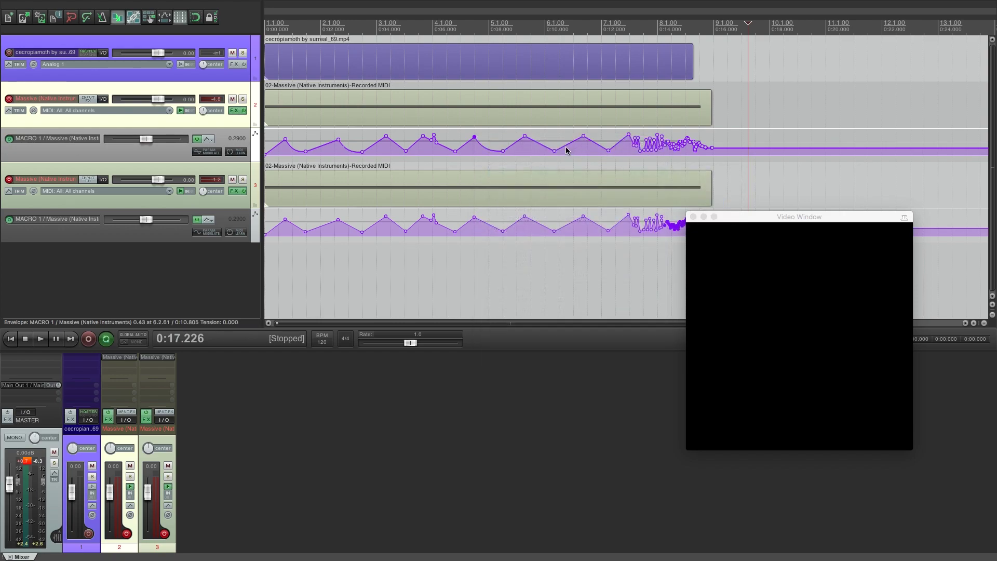
{"action": "right_click", "coordinate": [525, 136]}
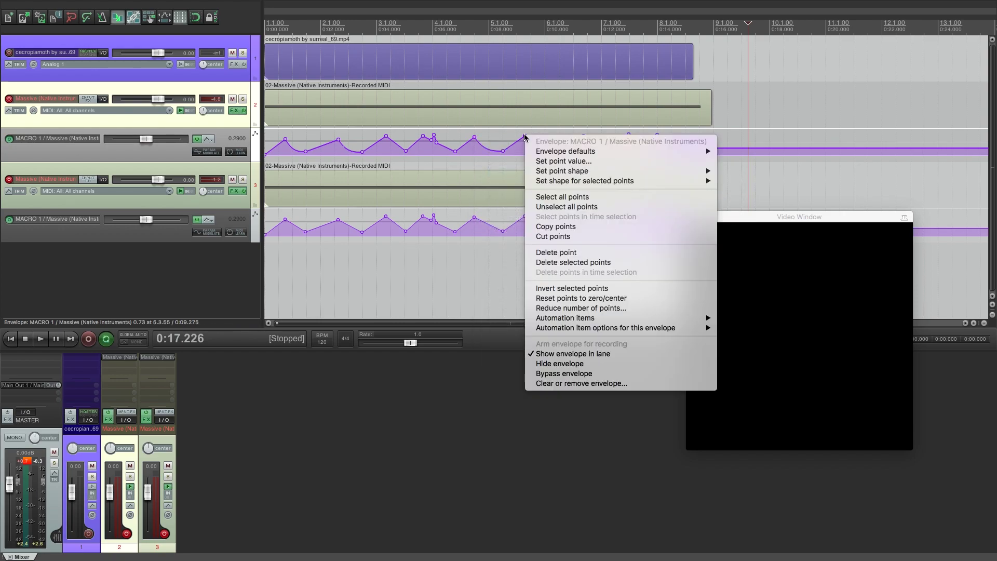
{"action": "mouse_move", "coordinate": [699, 172]}
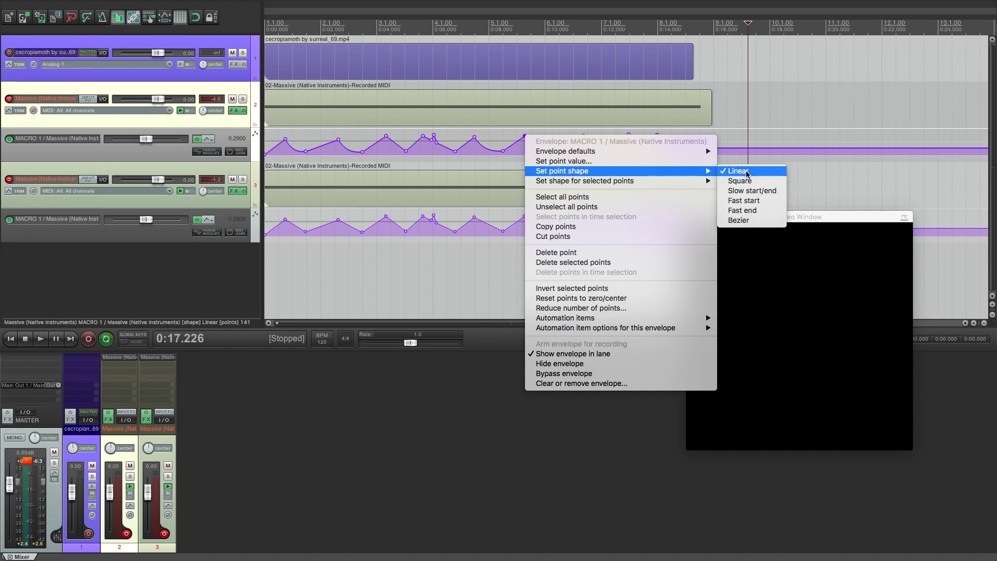
{"action": "left_click", "coordinate": [753, 201]}
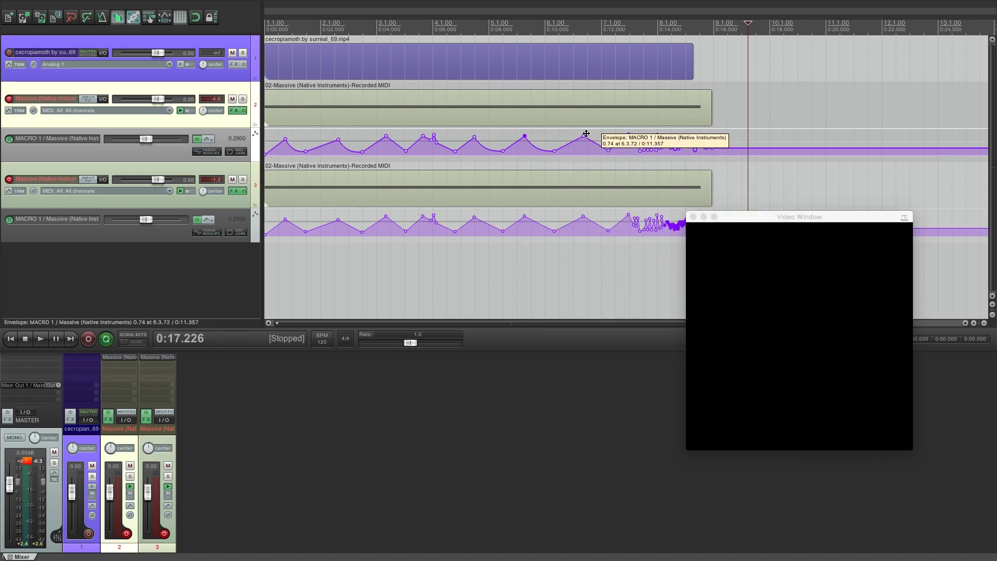
{"action": "right_click", "coordinate": [587, 135]}
{"action": "mouse_move", "coordinate": [675, 170]}
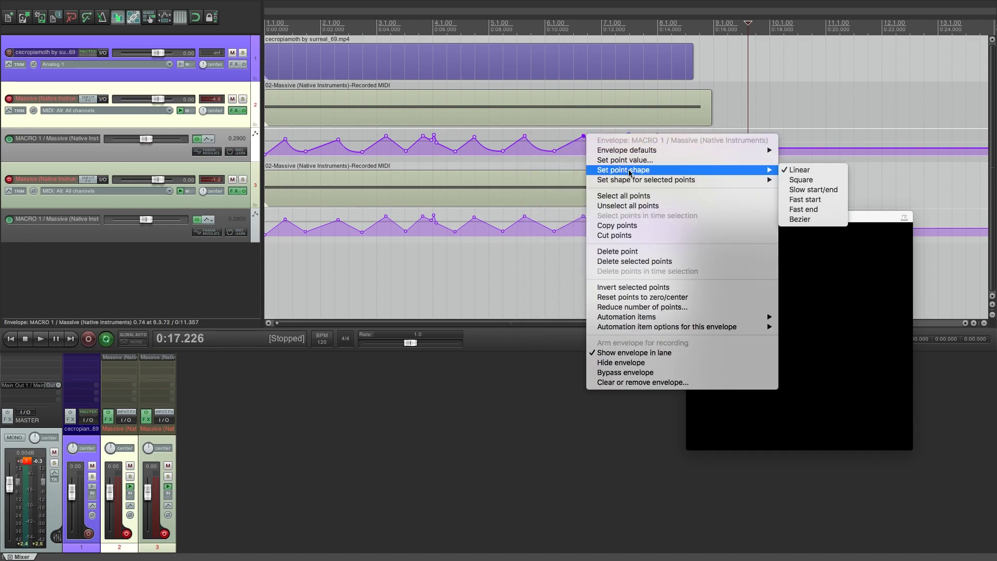
{"action": "left_click", "coordinate": [803, 210]}
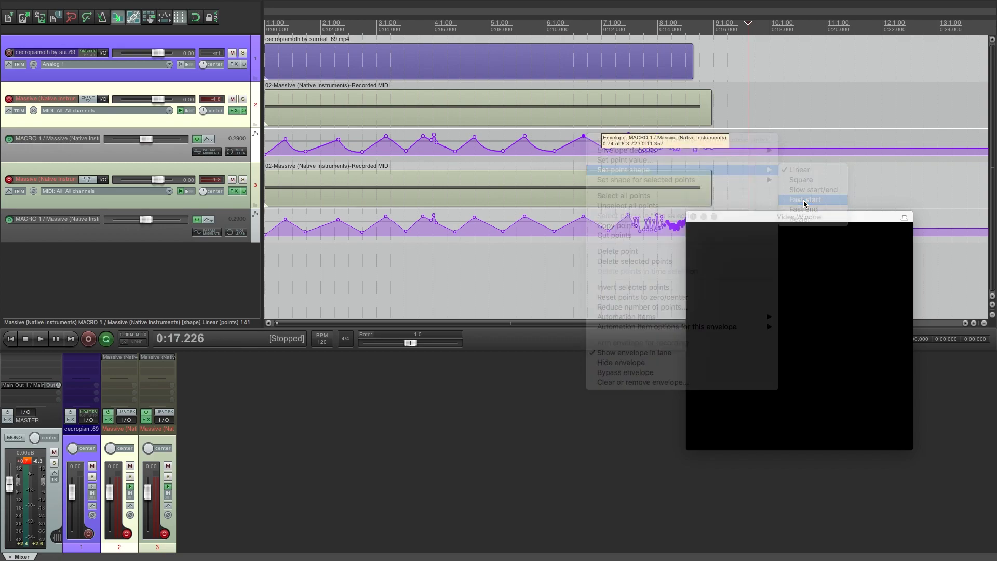
{"action": "key", "text": "space"}
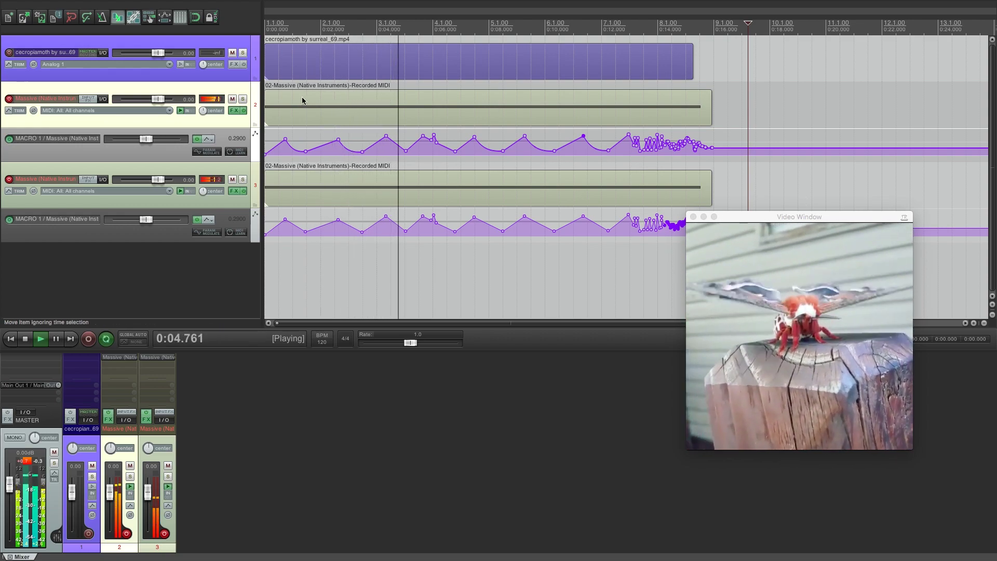
{"action": "key", "text": "space"}
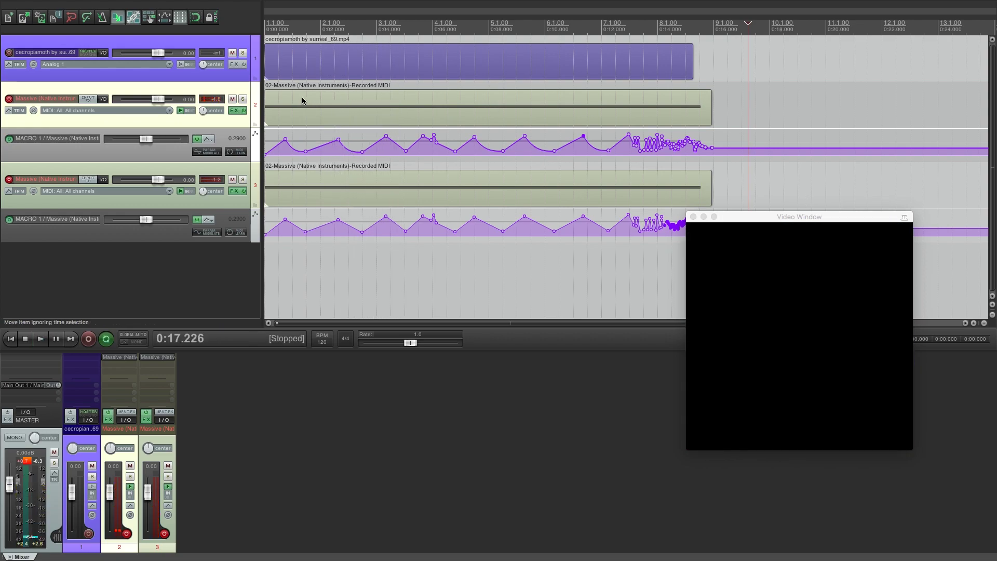
Insert a new track below the video track and nest both Massive tracks inside it as a folder
{"action": "left_click", "coordinate": [102, 79]}
{"action": "key", "text": "ctrl+t"}
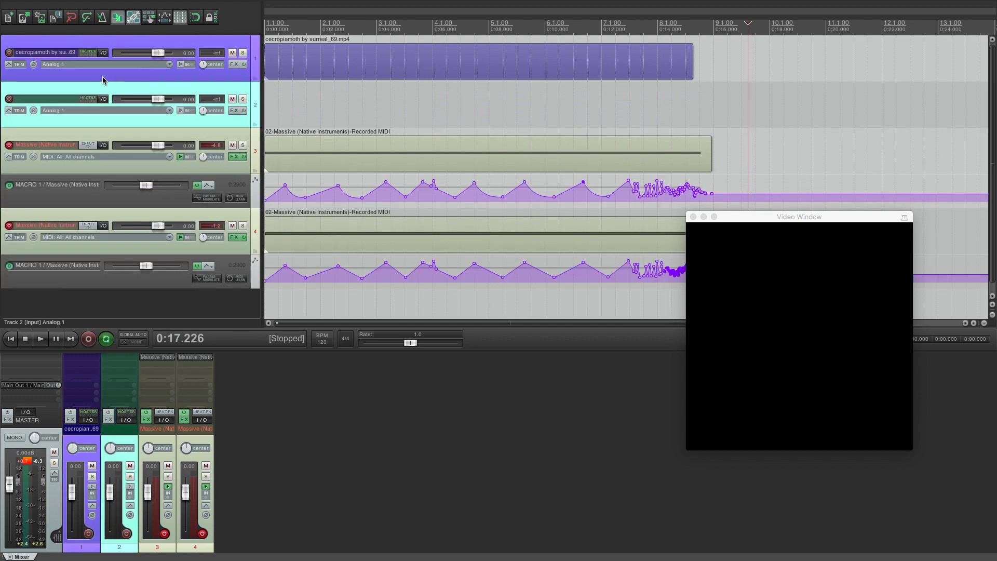
{"action": "left_click", "coordinate": [58, 131]}
{"action": "left_click", "coordinate": [75, 213], "text": "shift"}
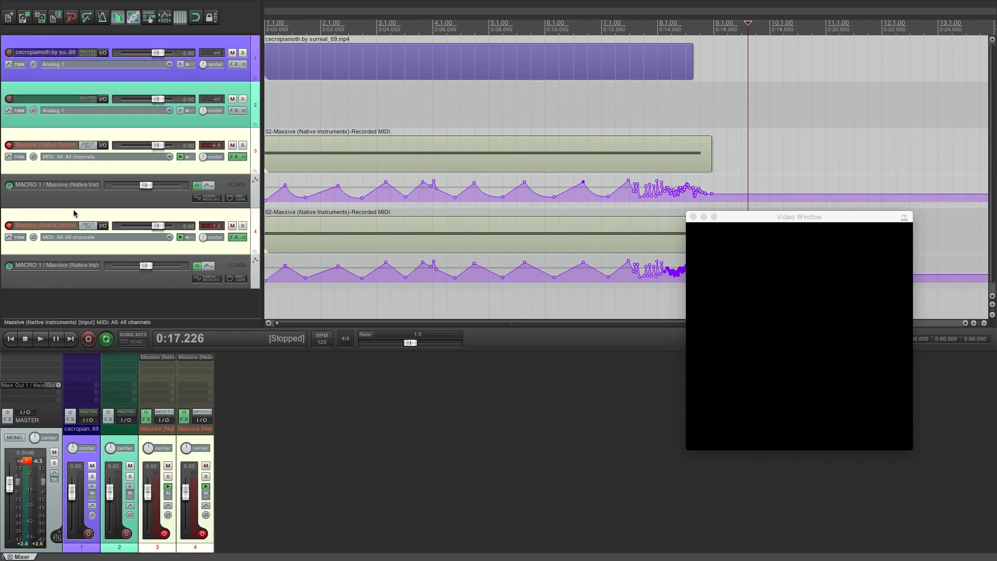
{"action": "left_click_drag", "start_coordinate": [71, 141], "coordinate": [77, 109]}
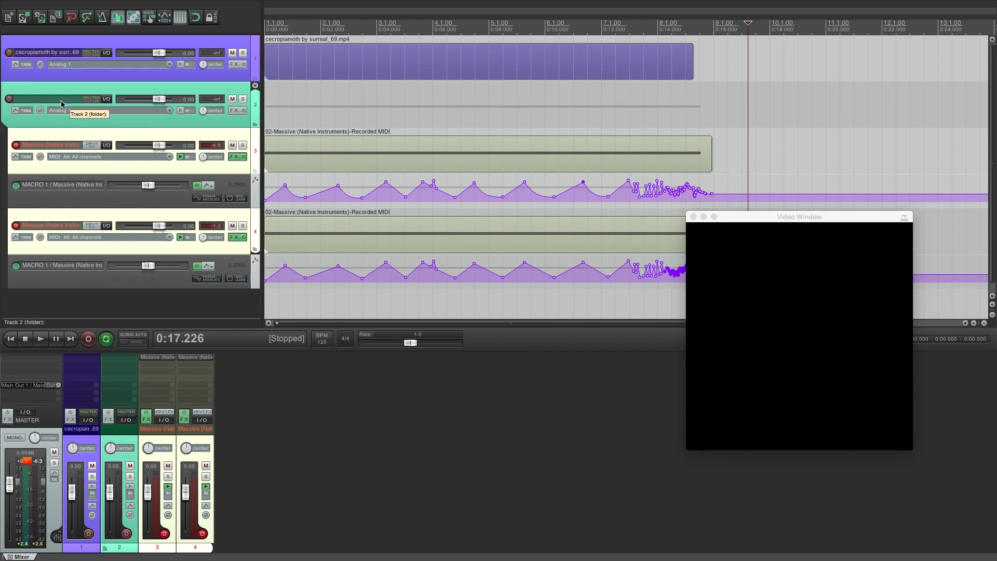
{"action": "double_click", "coordinate": [61, 101]}
{"action": "left_click", "coordinate": [115, 136]}
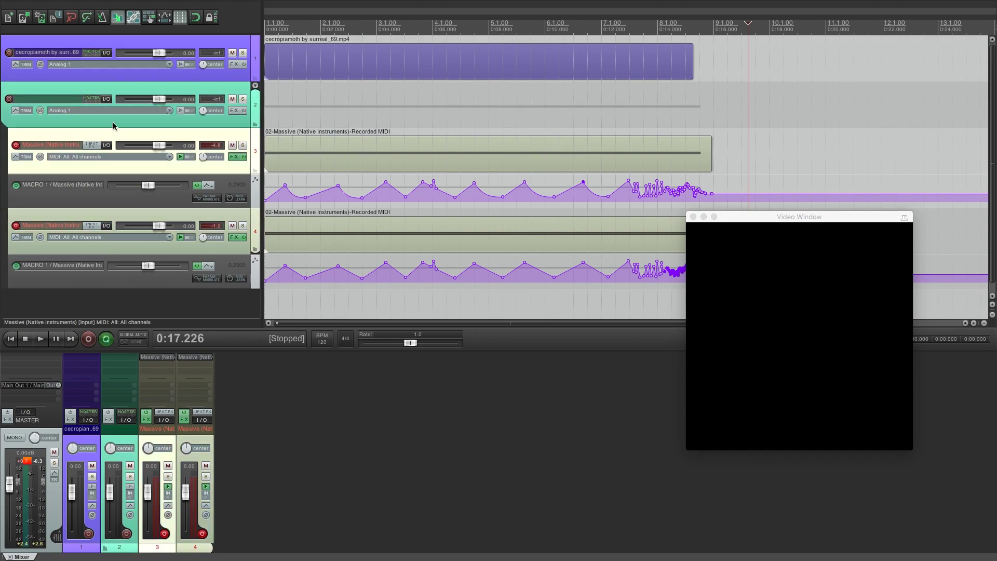
Add the Audio Damage Grind effect to the folder track and move its window clear of the track controls
{"action": "double_click", "coordinate": [131, 362]}
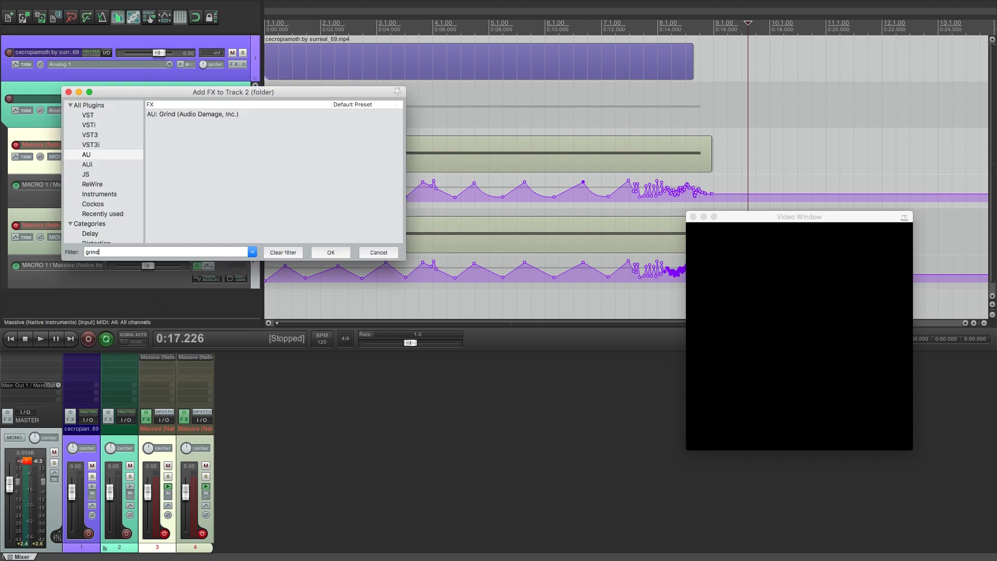
{"action": "double_click", "coordinate": [180, 116]}
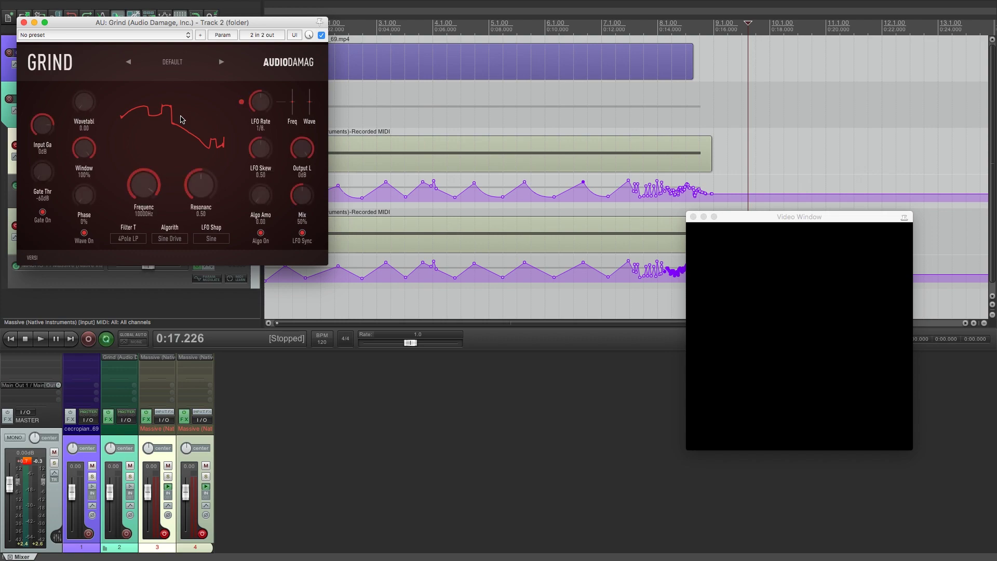
{"action": "left_click_drag", "start_coordinate": [131, 23], "coordinate": [376, 126]}
Set Grind's Algo Amount to 0.02, Resonance to 0.28 and Mix to 52% during playback, and close its window
{"action": "key", "text": "space"}
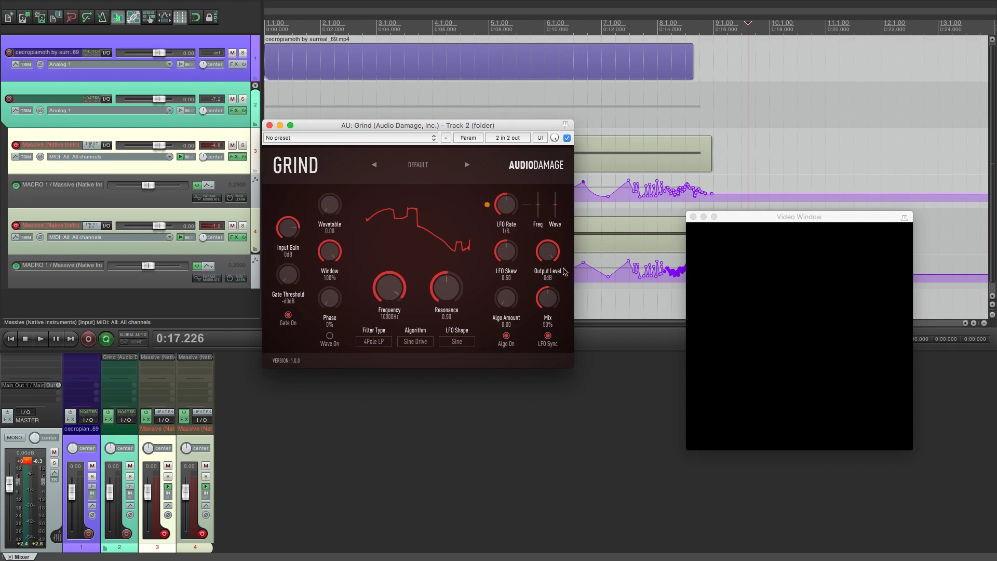
{"action": "key", "text": "space"}
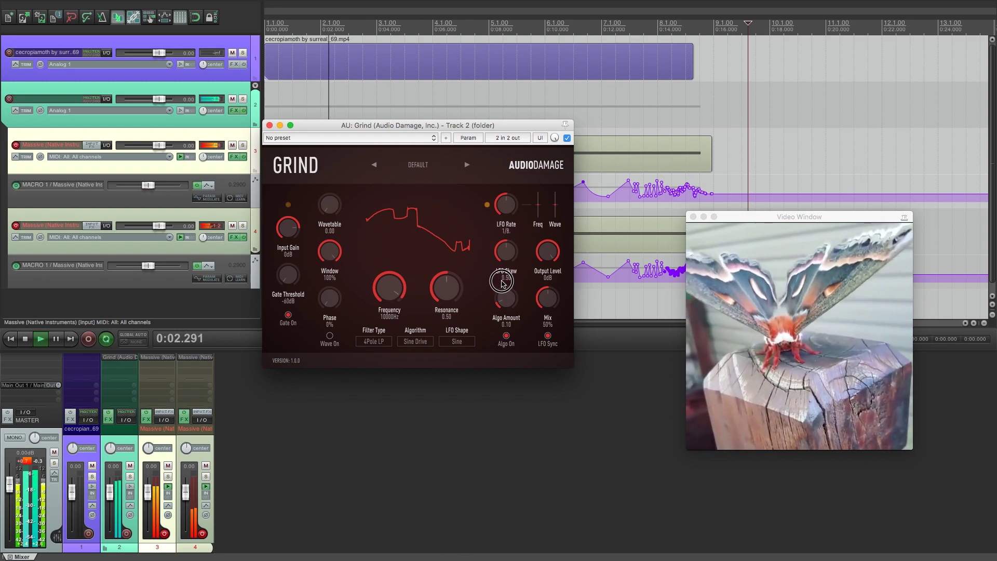
{"action": "left_click_drag", "start_coordinate": [501, 281], "coordinate": [495, 262]}
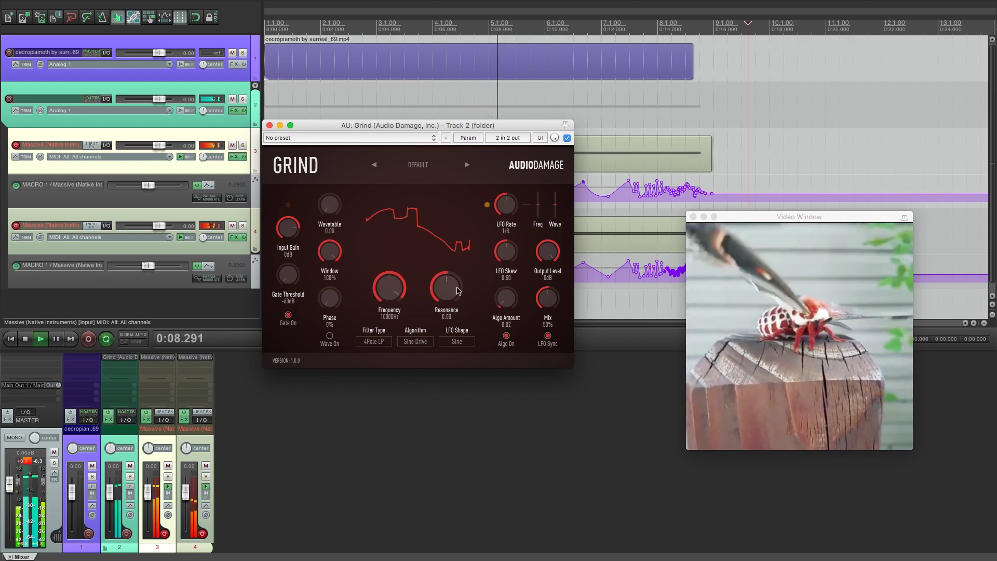
{"action": "left_click_drag", "start_coordinate": [443, 291], "coordinate": [439, 310]}
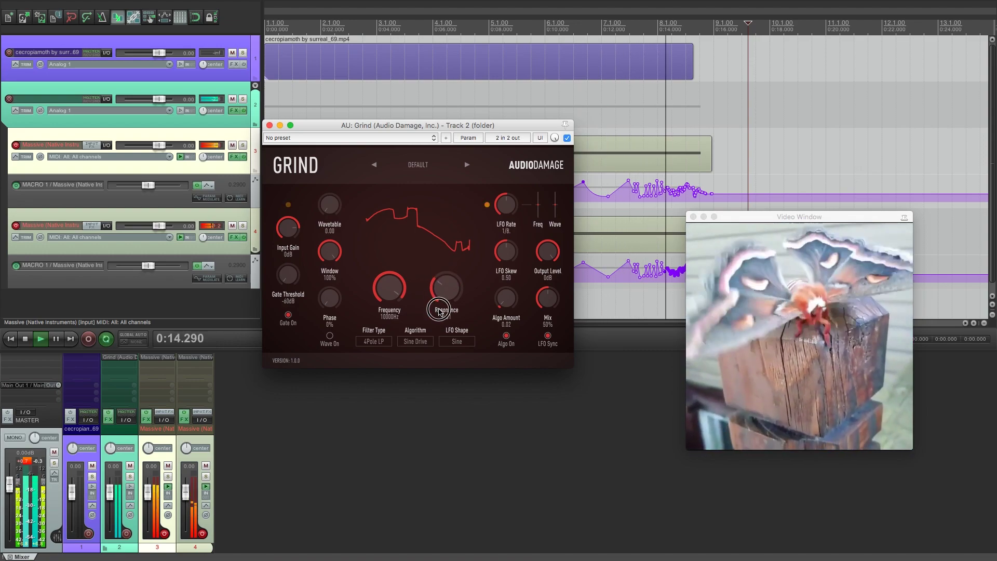
{"action": "mouse_move", "coordinate": [547, 299]}
{"action": "left_mouse_down"}
{"action": "mouse_move", "coordinate": [538, 224]}
{"action": "mouse_move", "coordinate": [534, 328]}
{"action": "mouse_move", "coordinate": [536, 290]}
{"action": "left_mouse_up"}
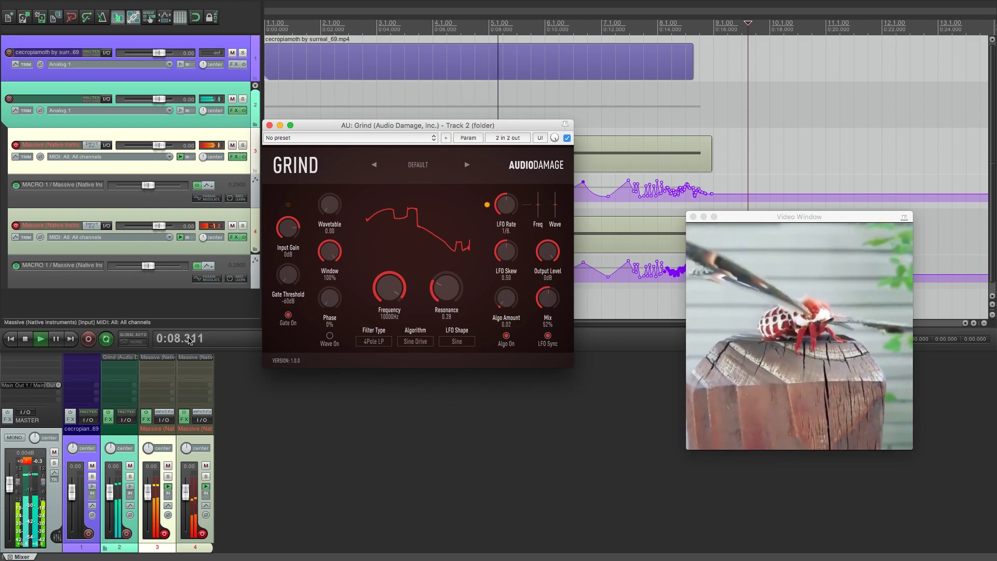
{"action": "left_click", "coordinate": [269, 126]}
{"action": "key", "text": "space"}
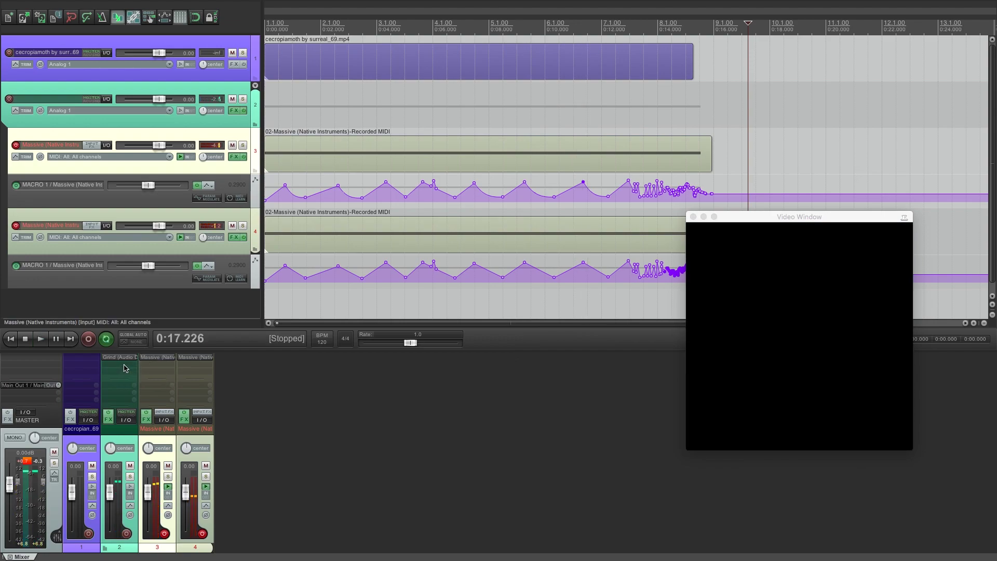
Add the CamelCrusher effect to the folder track, adjust its compressor amount during playback and close its window
{"action": "double_click", "coordinate": [125, 367]}
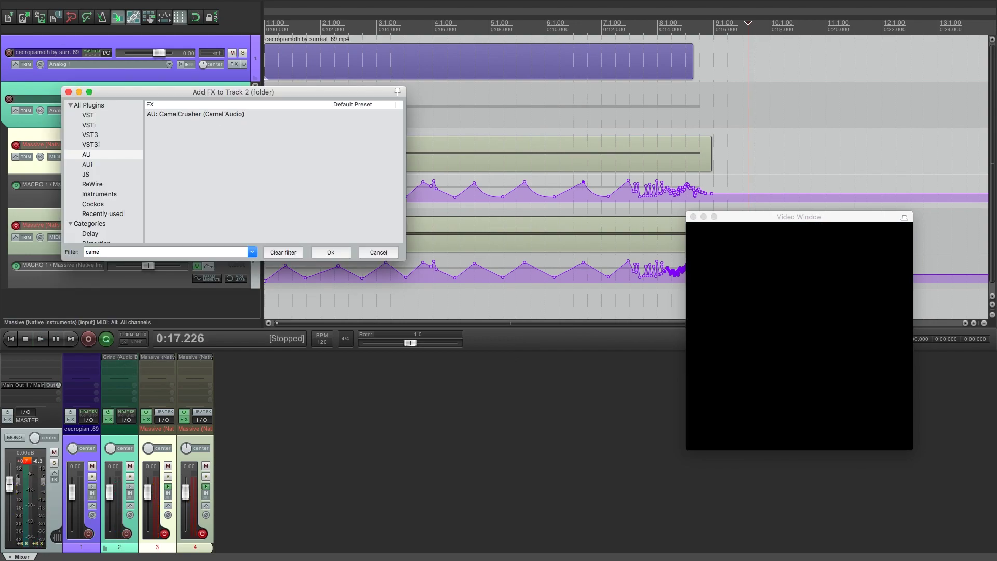
{"action": "double_click", "coordinate": [179, 115]}
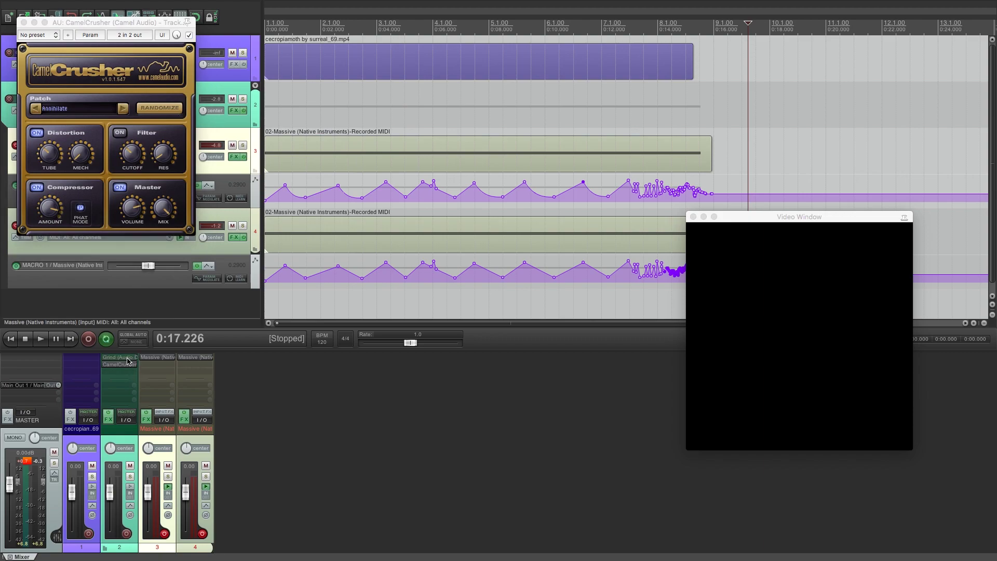
{"action": "key", "text": "Home"}
{"action": "key", "text": "space"}
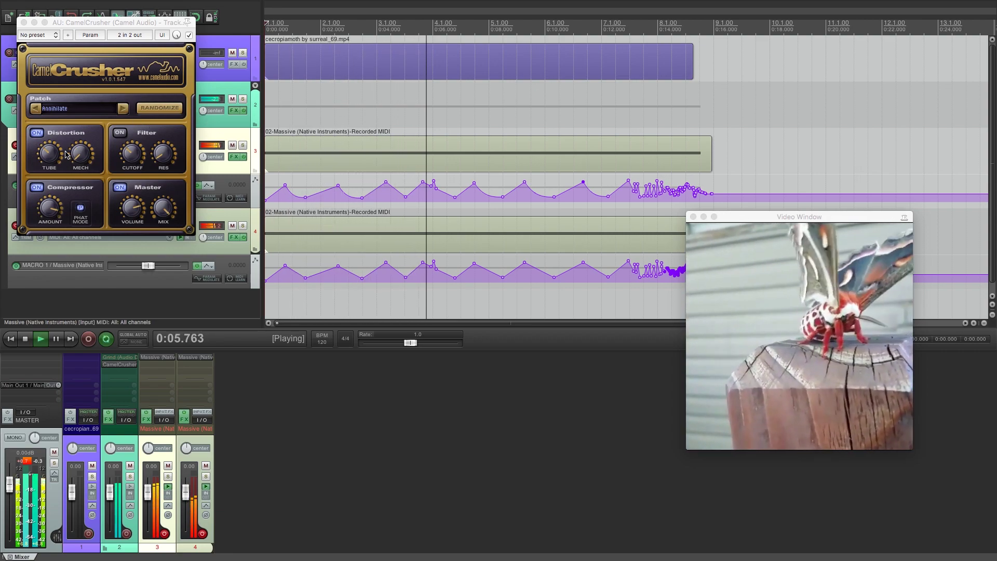
{"action": "left_click_drag", "start_coordinate": [54, 209], "coordinate": [57, 256]}
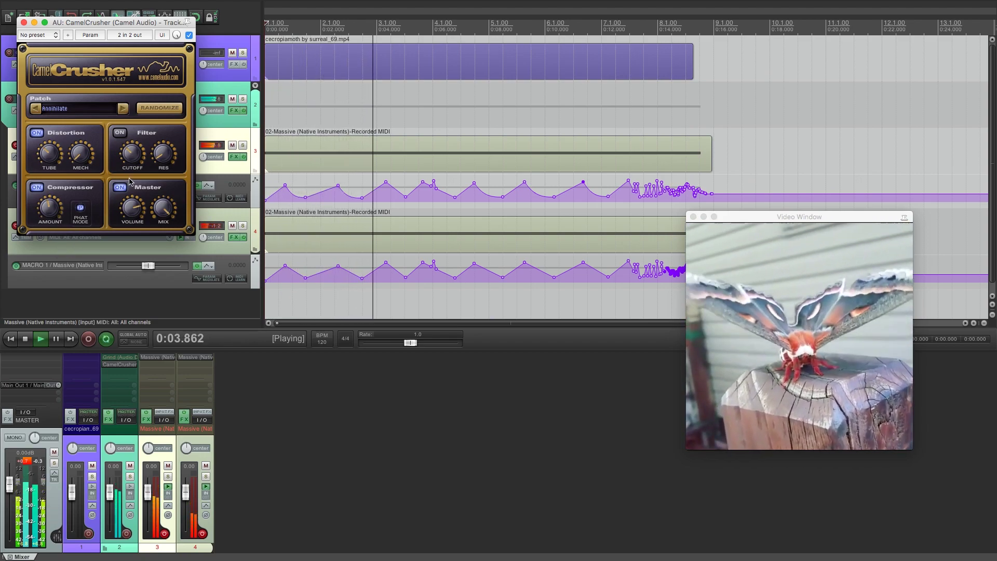
{"action": "left_click", "coordinate": [23, 22]}
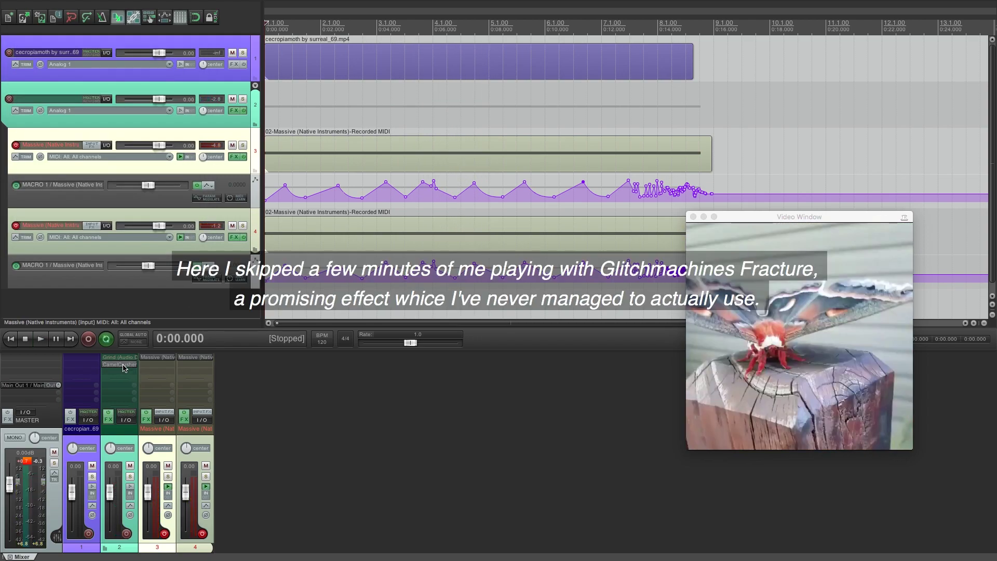
{"action": "left_click", "coordinate": [124, 366]}
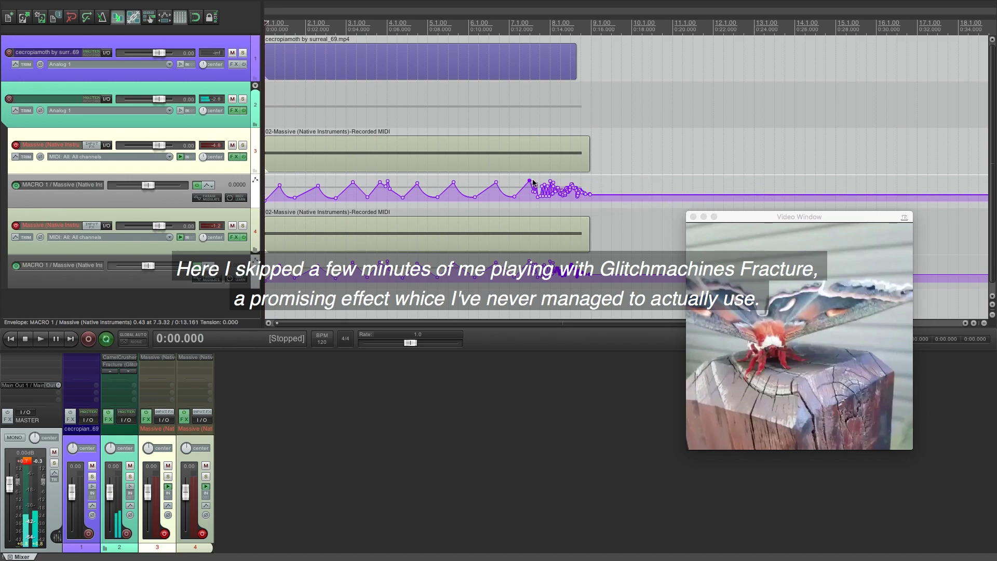
Copy the dense points at the end of the upper MACRO 1 envelope and paste them at about 19 seconds
{"action": "left_click_drag", "start_coordinate": [536, 181], "coordinate": [595, 188]}
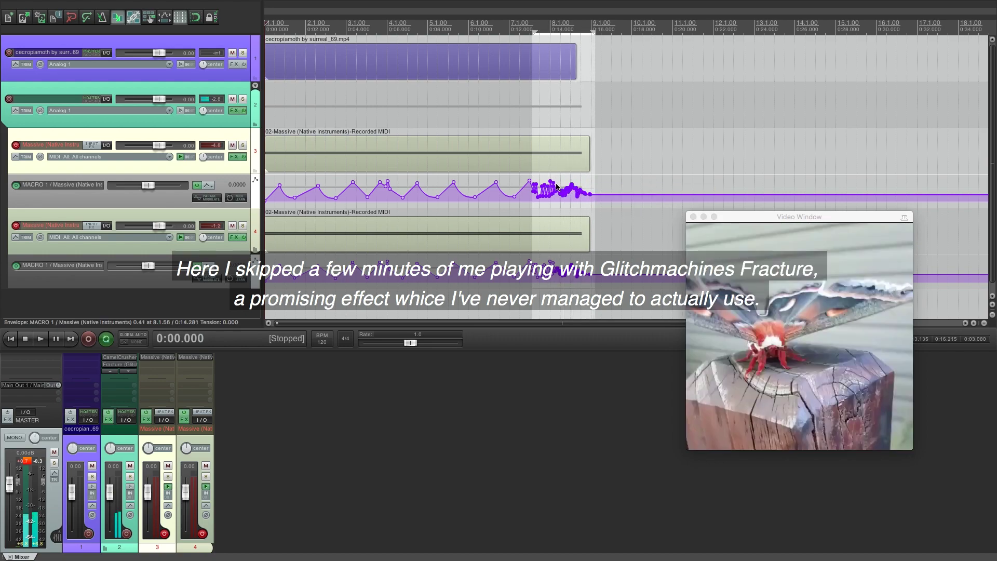
{"action": "left_click_drag", "start_coordinate": [528, 172], "coordinate": [594, 187]}
{"action": "left_click", "coordinate": [601, 189]}
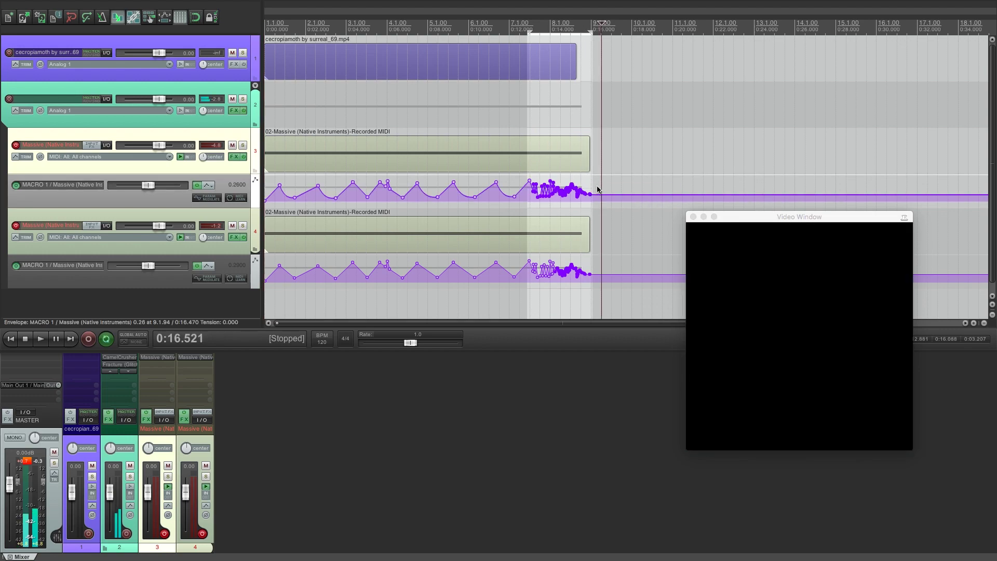
{"action": "left_click", "coordinate": [589, 190]}
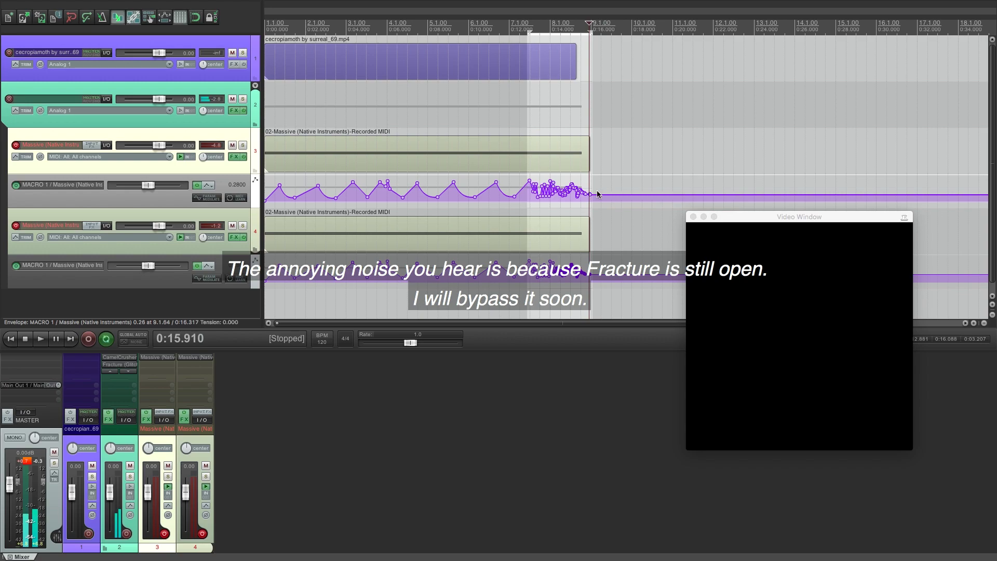
{"action": "left_click_drag", "start_coordinate": [596, 191], "coordinate": [528, 186]}
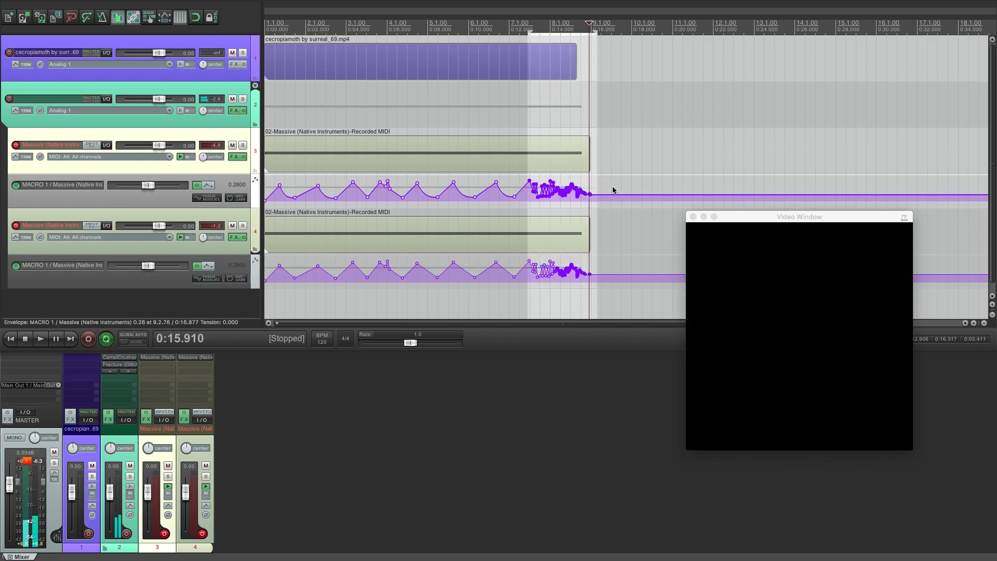
{"action": "left_click", "coordinate": [653, 185]}
{"action": "key", "text": "ctrl+v"}
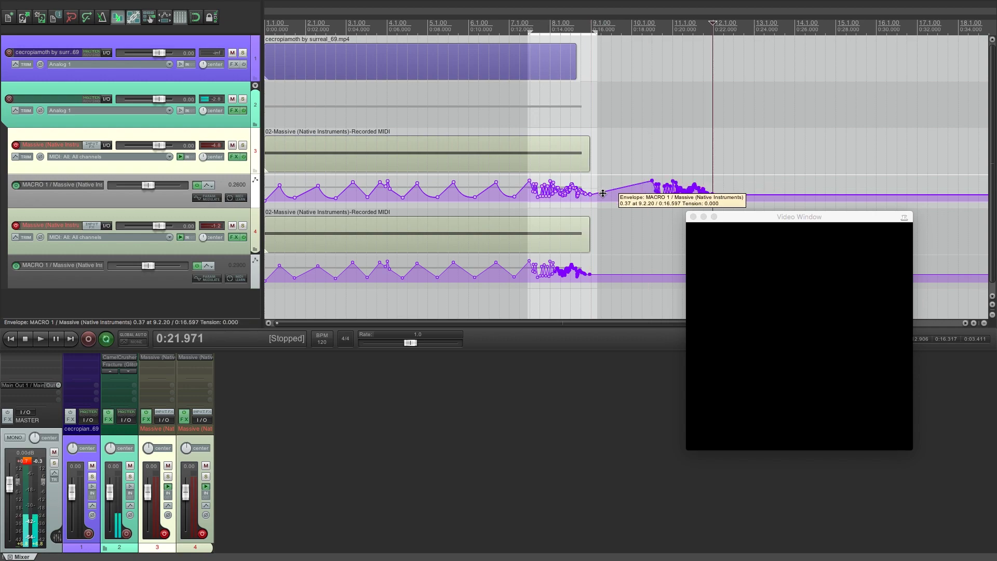
Reduce the original dense points after about 13 seconds in the upper MACRO 1 envelope to a falling curve and play that section
{"action": "left_click", "coordinate": [537, 189]}
{"action": "mouse_move", "coordinate": [536, 189]}
{"action": "left_mouse_down"}
{"action": "mouse_move", "coordinate": [545, 199]}
{"action": "mouse_move", "coordinate": [591, 193]}
{"action": "mouse_move", "coordinate": [534, 189]}
{"action": "left_mouse_up"}
{"action": "left_click", "coordinate": [506, 179]}
{"action": "key", "text": "space"}
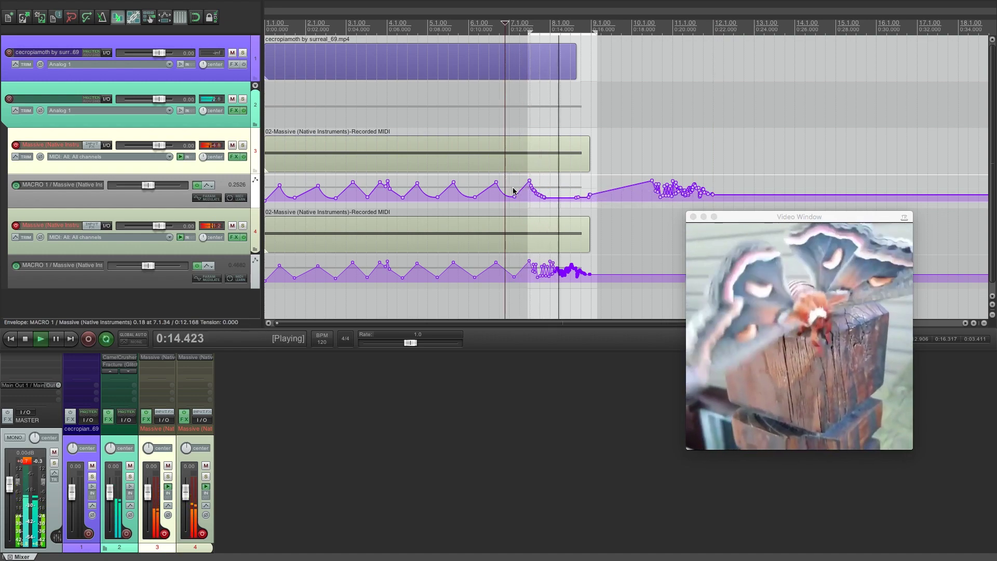
{"action": "key", "text": "space"}
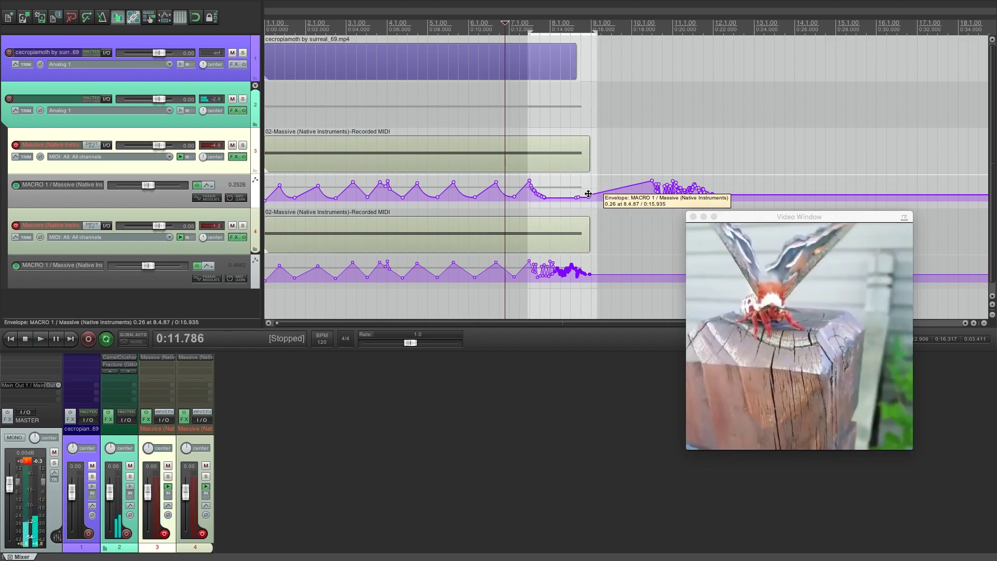
{"action": "key", "text": "space"}
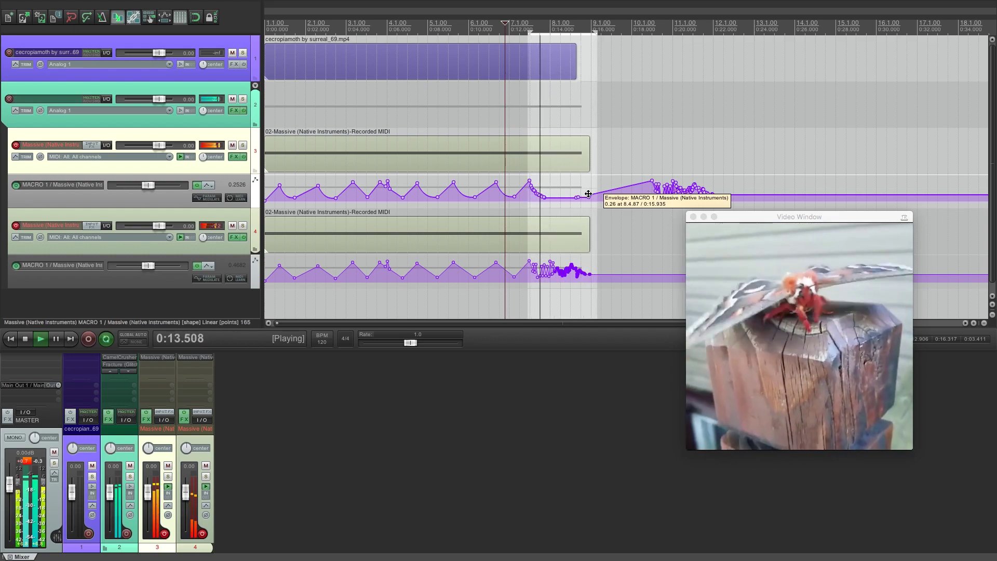
Play from the start, remove the upper MACRO 1 envelope's extra peak at about 6 seconds and bypass Fracture on the folder track
{"action": "key", "text": "Home"}
{"action": "key", "text": "space"}
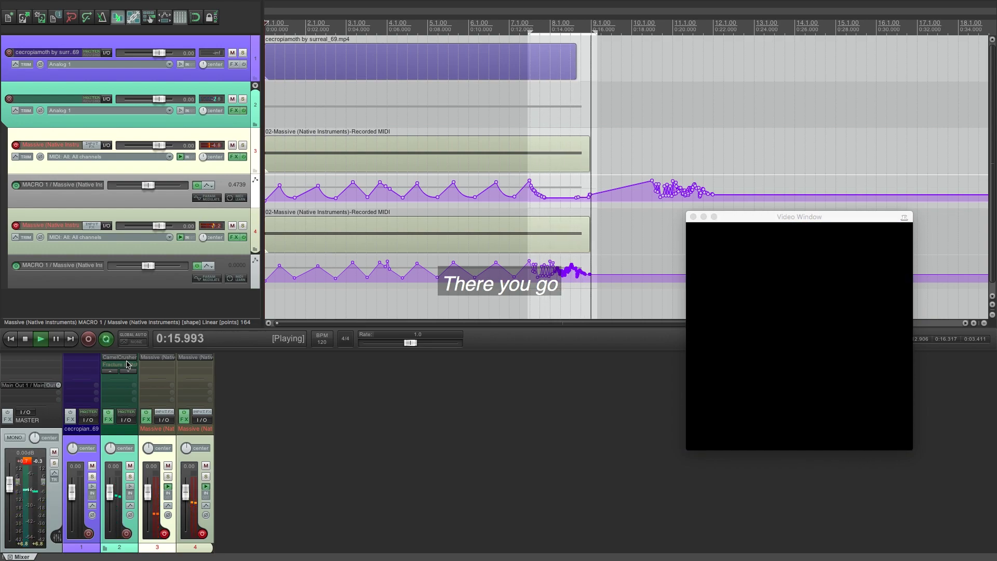
{"action": "key", "text": "space"}
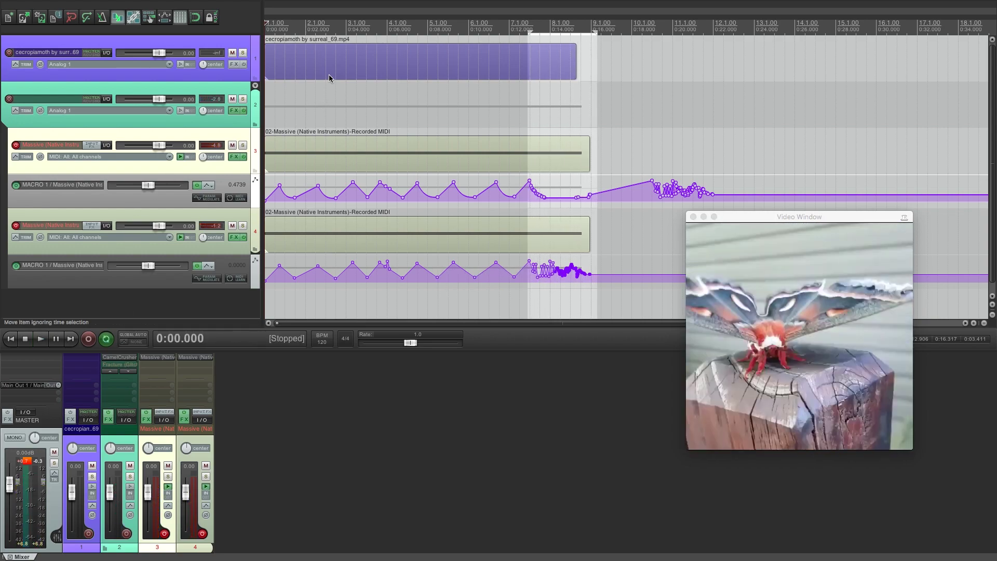
Set the time selection to the video clip's length, reset the master peak meter and audition the mix from the start
{"action": "left_click", "coordinate": [329, 72]}
{"action": "key", "text": "space"}
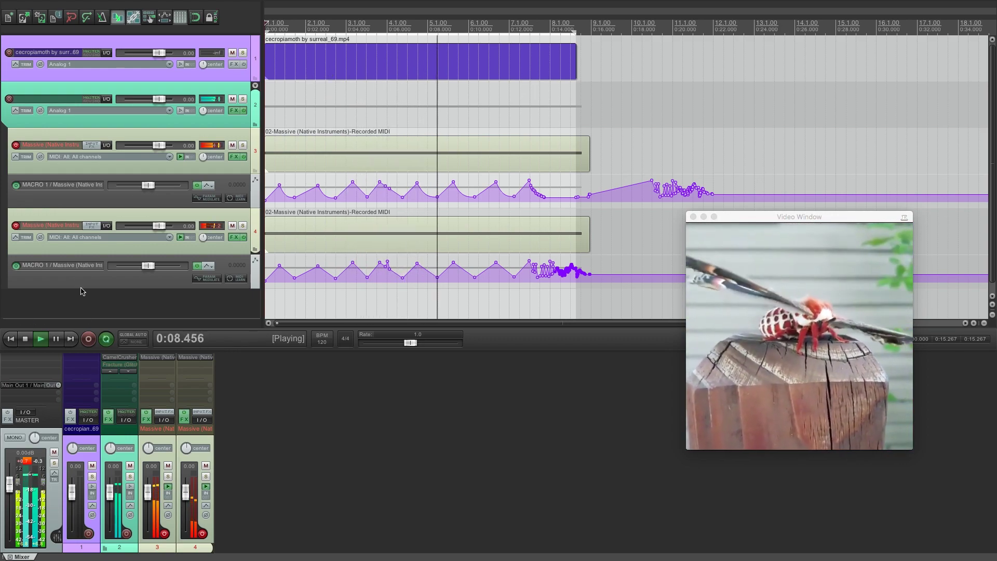
{"action": "left_click", "coordinate": [26, 462]}
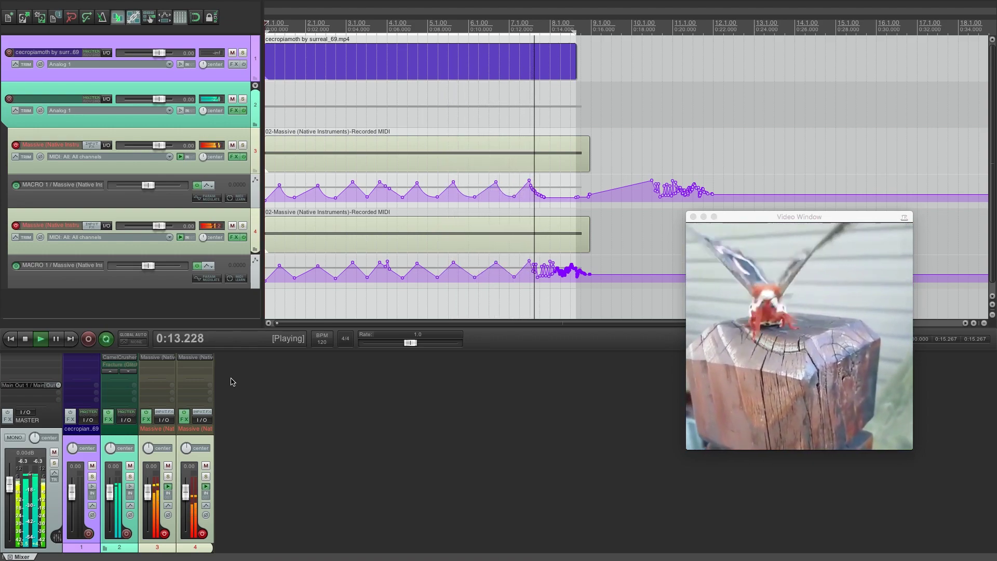
{"action": "key", "text": "space"}
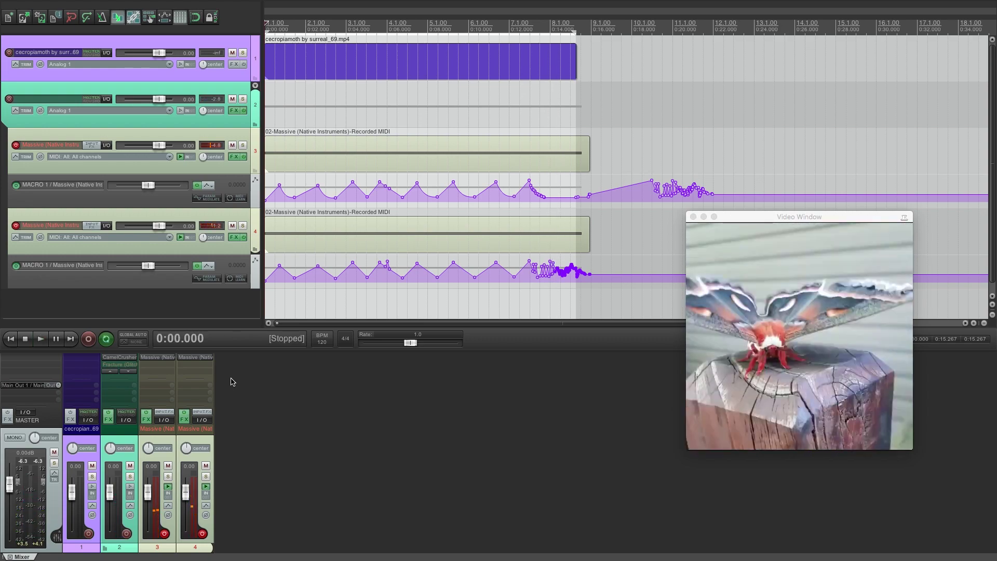
{"action": "key", "text": "space"}
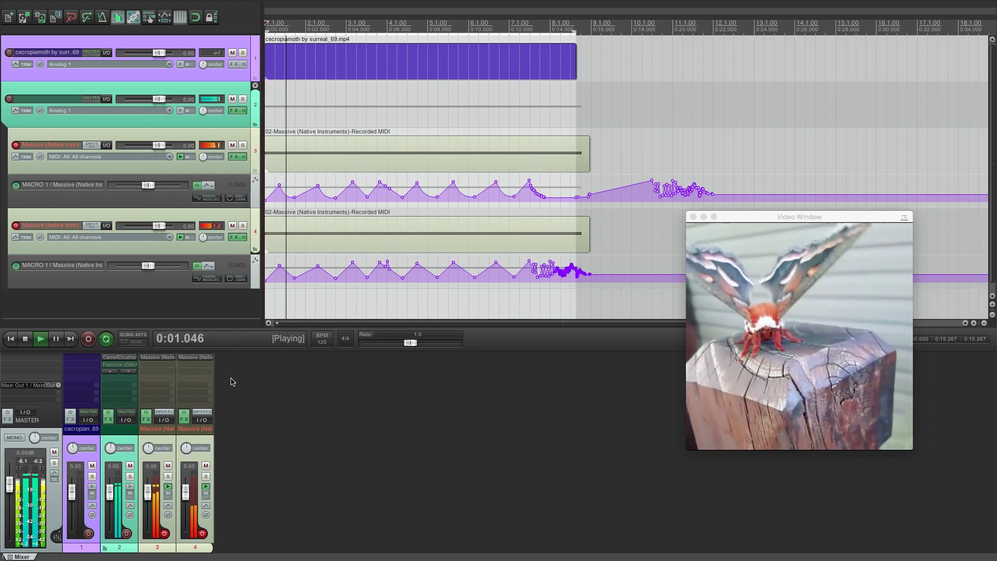
{"action": "key", "text": "space"}
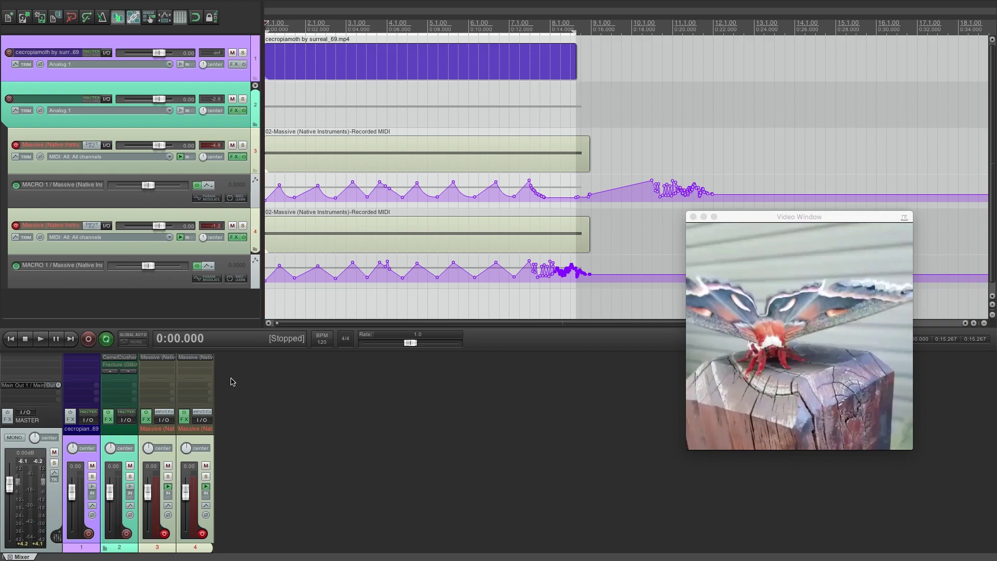
Delete the stray points after the upper MACRO 1 envelope's peak at about 5.6 seconds, apply Fast start to that peak and audition it
{"action": "left_click", "coordinate": [391, 188]}
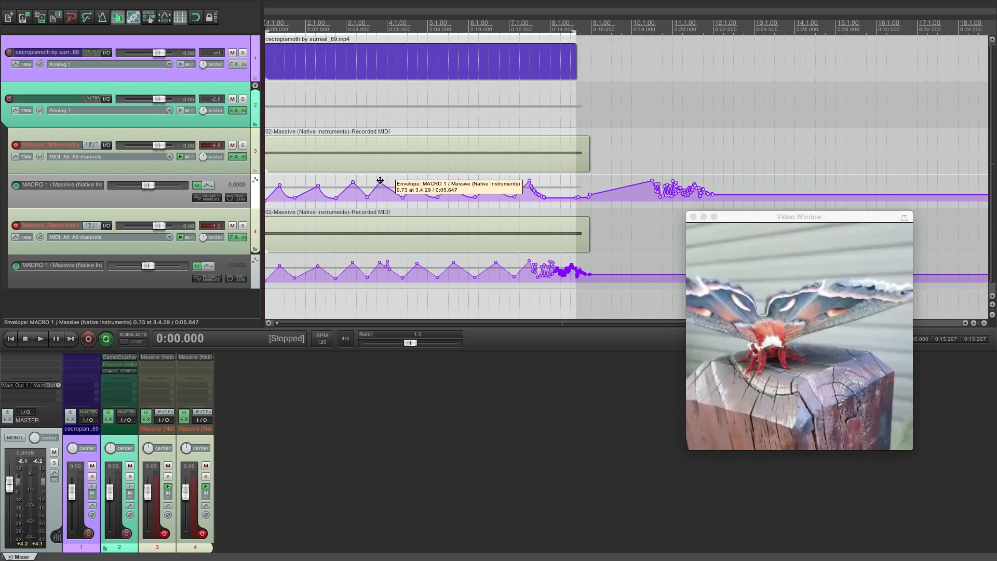
{"action": "right_click", "coordinate": [381, 181]}
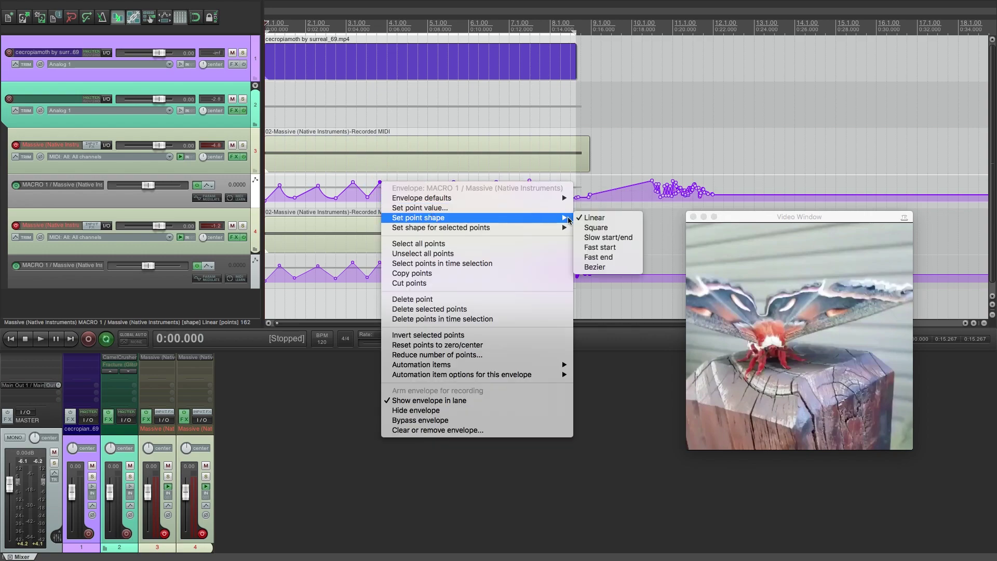
{"action": "left_click", "coordinate": [596, 248]}
{"action": "left_click", "coordinate": [339, 178]}
{"action": "key", "text": "space"}
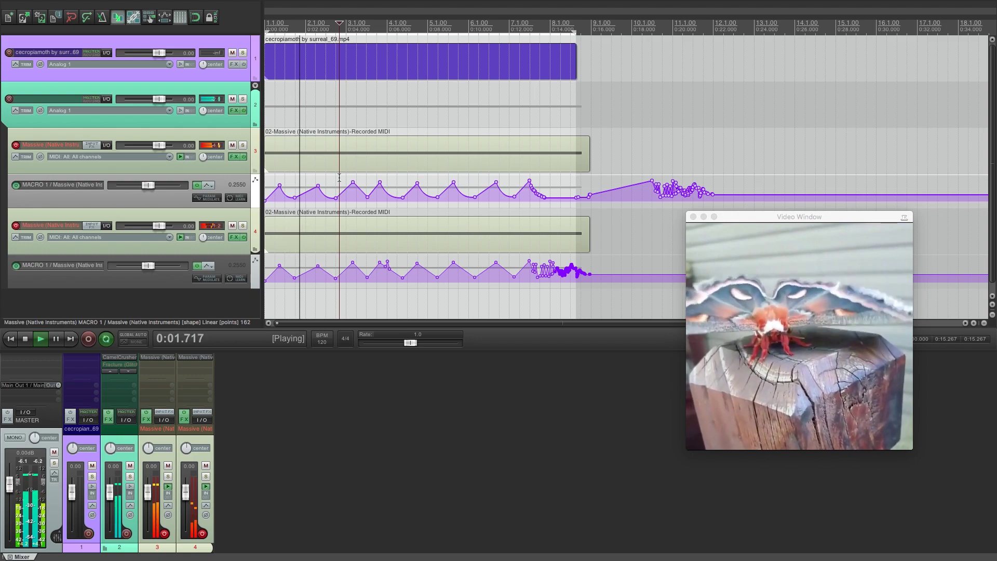
{"action": "key", "text": "space"}
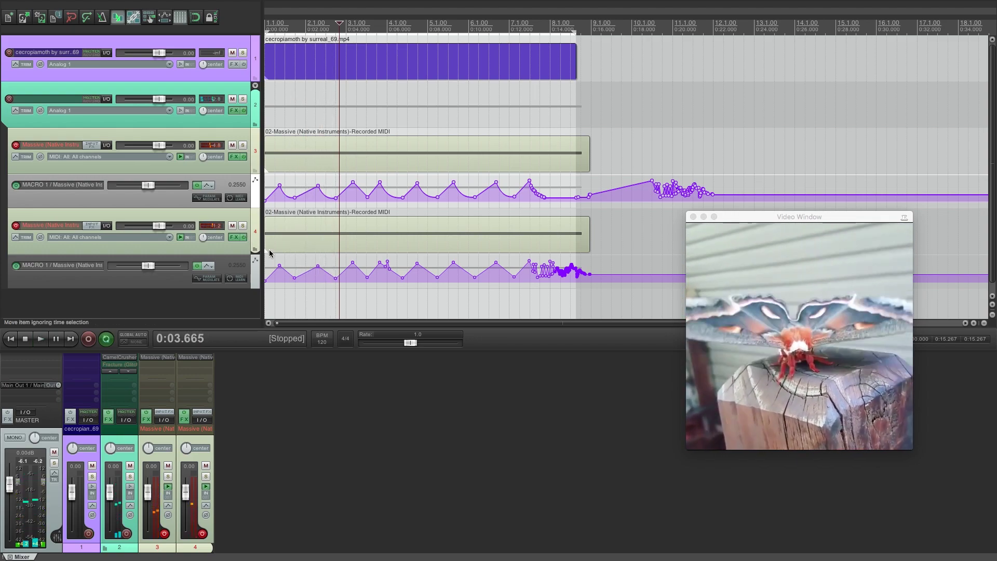
{"action": "key", "text": "Home"}
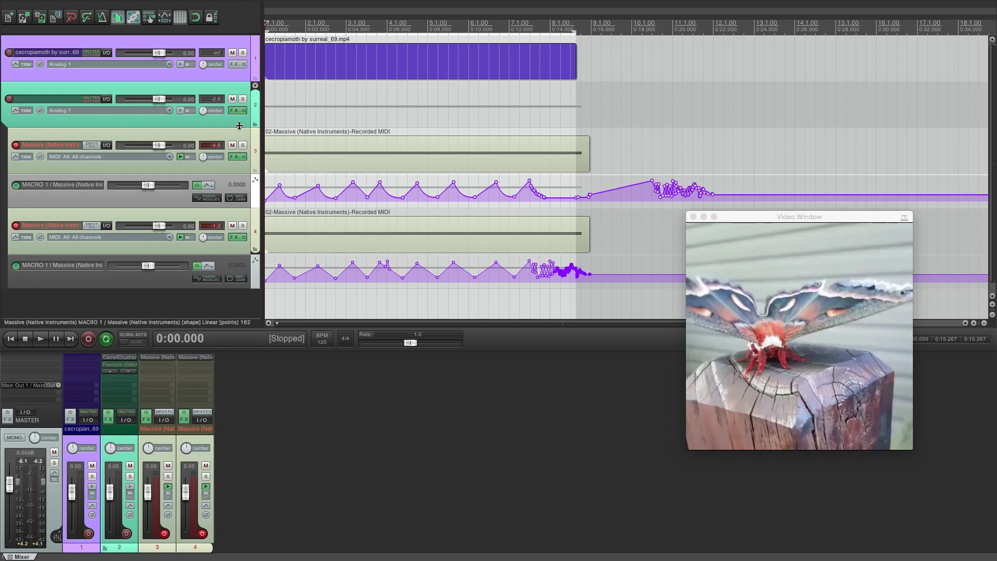
Insert a new track after the last Massive track and name it Val
{"action": "double_click", "coordinate": [241, 480]}
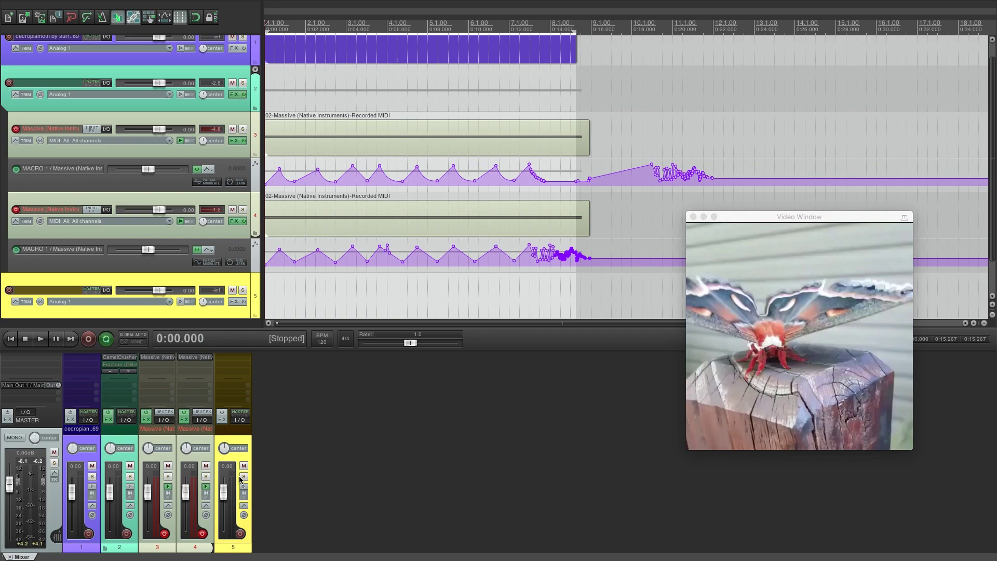
{"action": "double_click", "coordinate": [238, 433]}
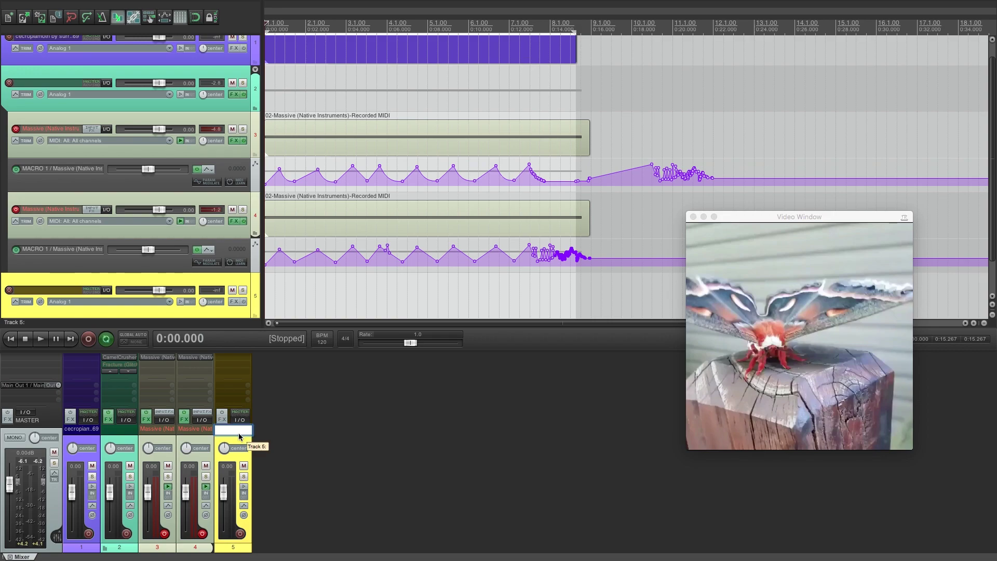
{"action": "type", "text": "Val"}
{"action": "key", "text": "Return"}
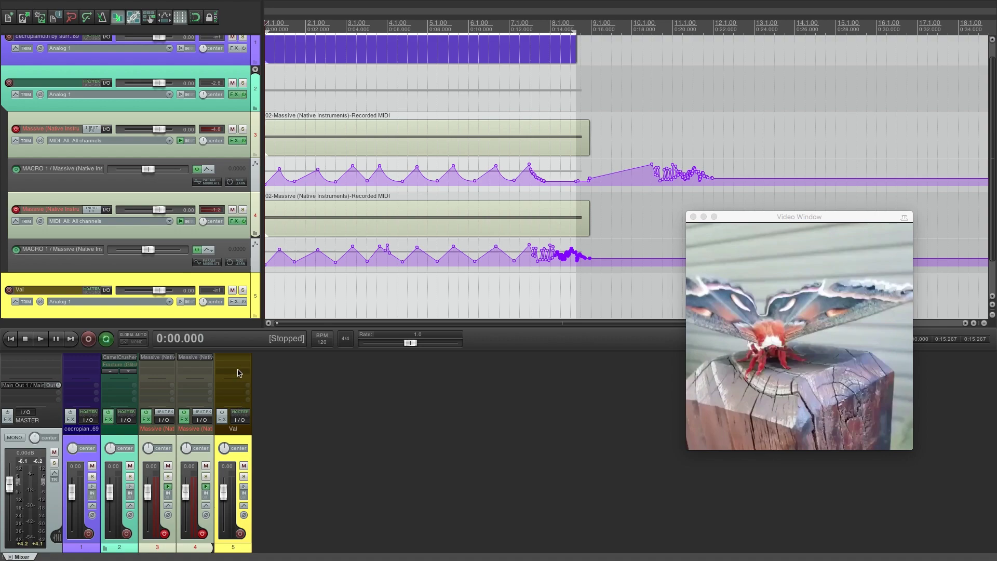
Add the AU ValhallaVintageVerb plug-in to the Val track
{"action": "double_click", "coordinate": [240, 430]}
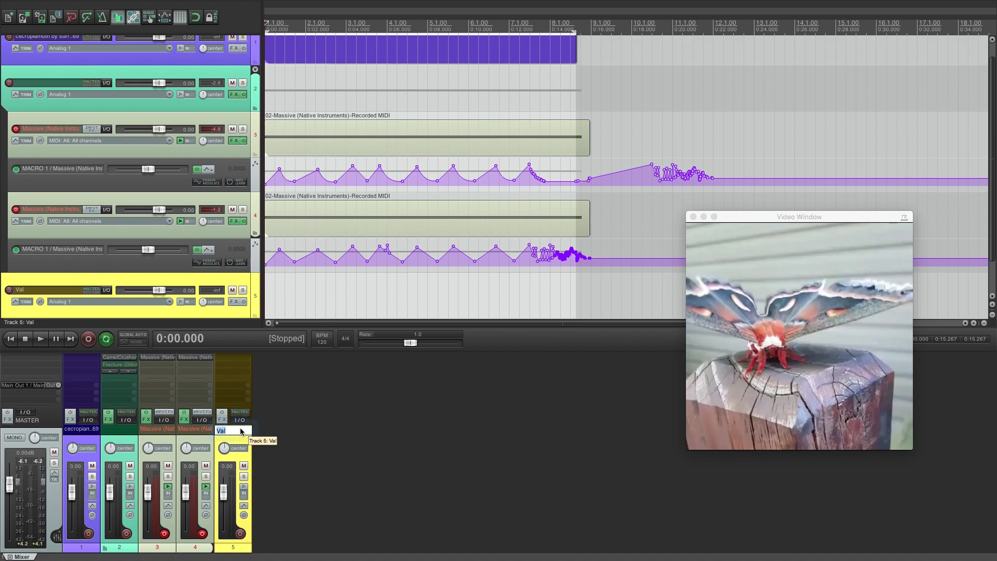
{"action": "double_click", "coordinate": [241, 361]}
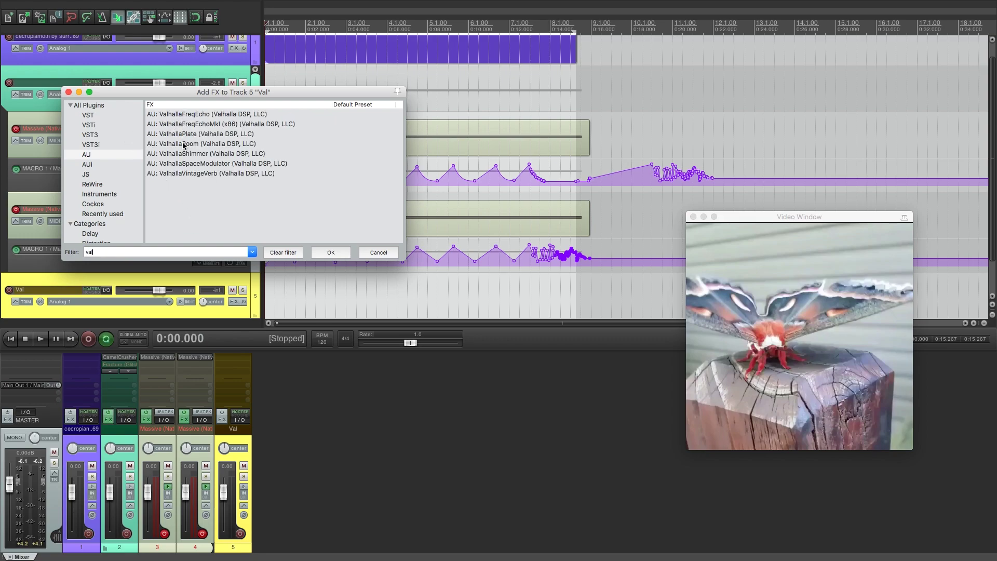
{"action": "double_click", "coordinate": [196, 174]}
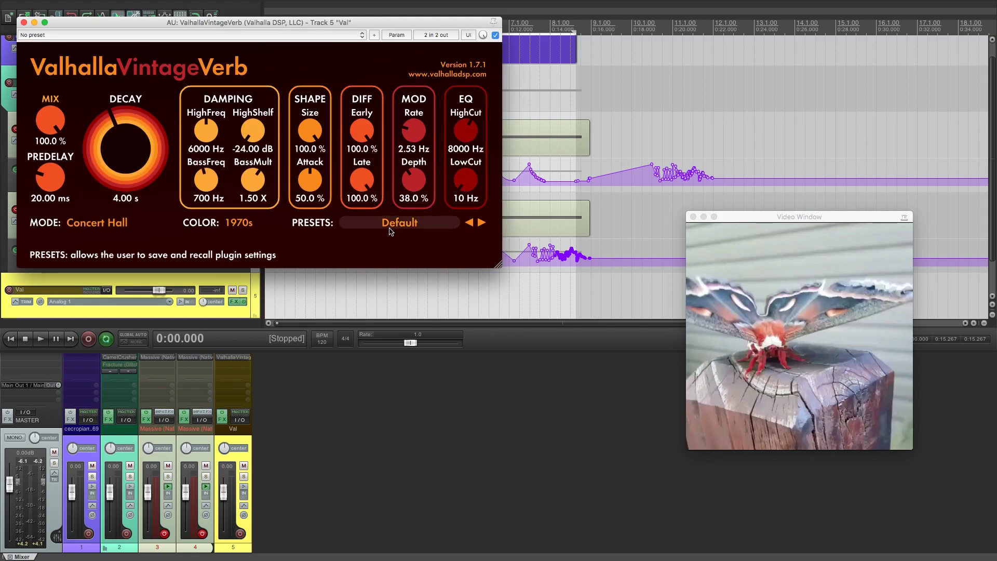
Set ValhallaVintageVerb to Room mode with a decay of 1.99 s
{"action": "left_click", "coordinate": [96, 226]}
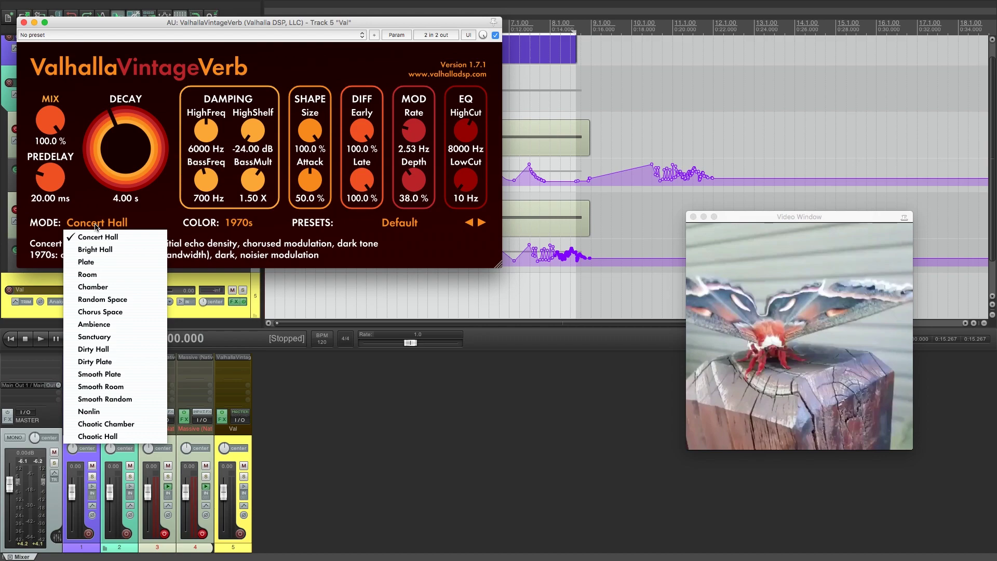
{"action": "left_click", "coordinate": [98, 276]}
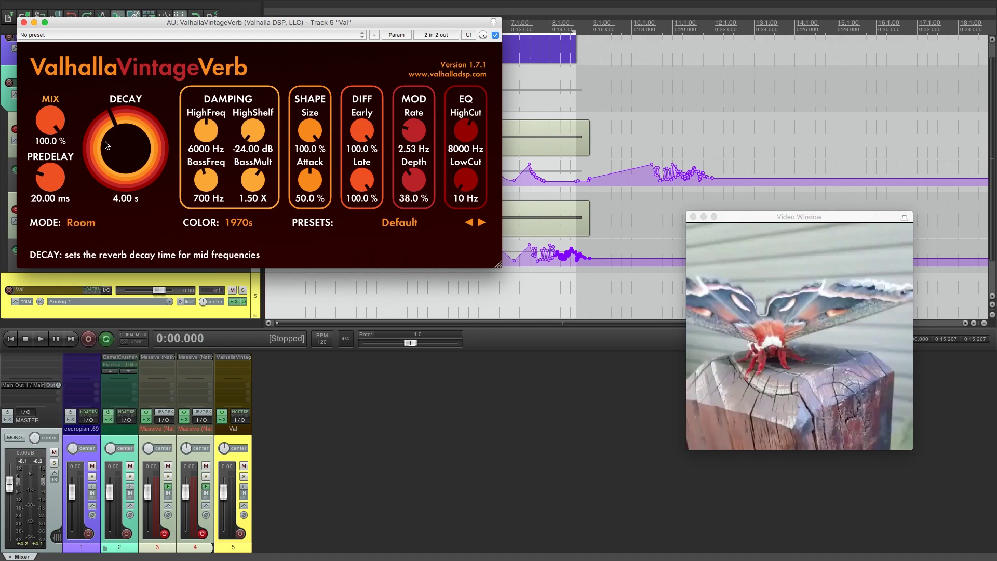
{"action": "left_click_drag", "start_coordinate": [106, 150], "coordinate": [106, 169]}
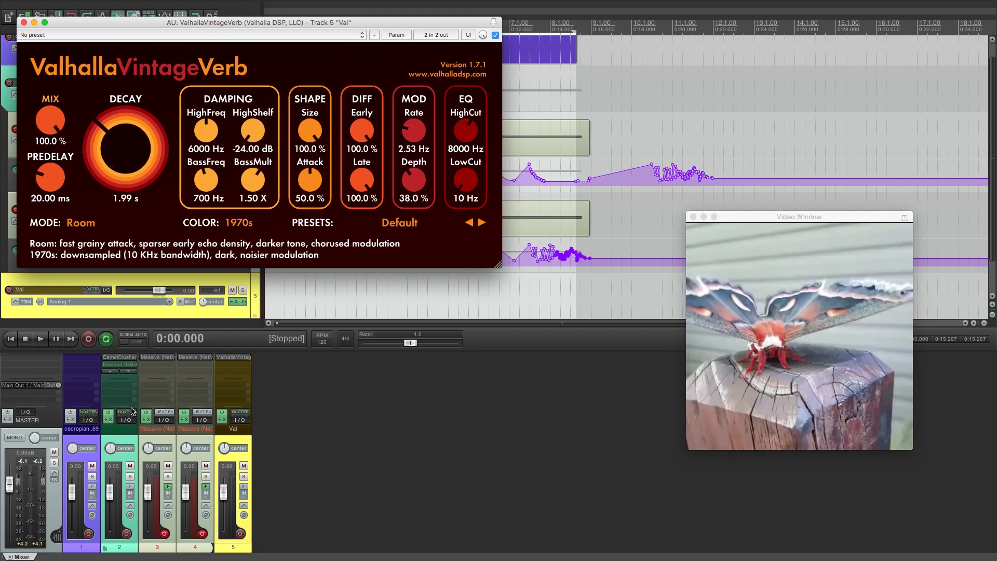
Create a send from folder track 2 to the Val track at -19.87 dB and play the mix
{"action": "left_click_drag", "start_coordinate": [130, 418], "coordinate": [240, 420]}
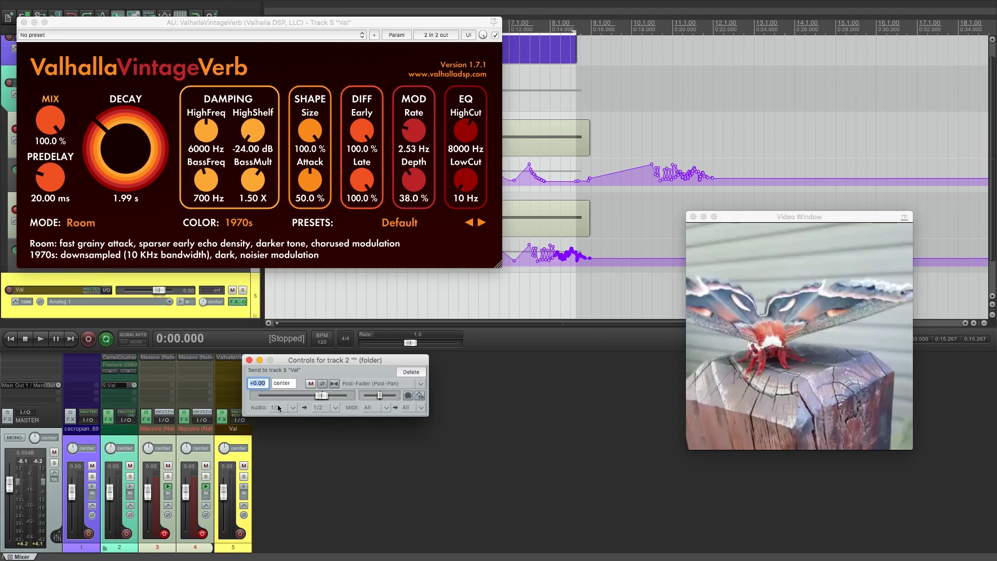
{"action": "left_click_drag", "start_coordinate": [323, 400], "coordinate": [292, 400]}
{"action": "key", "text": "space"}
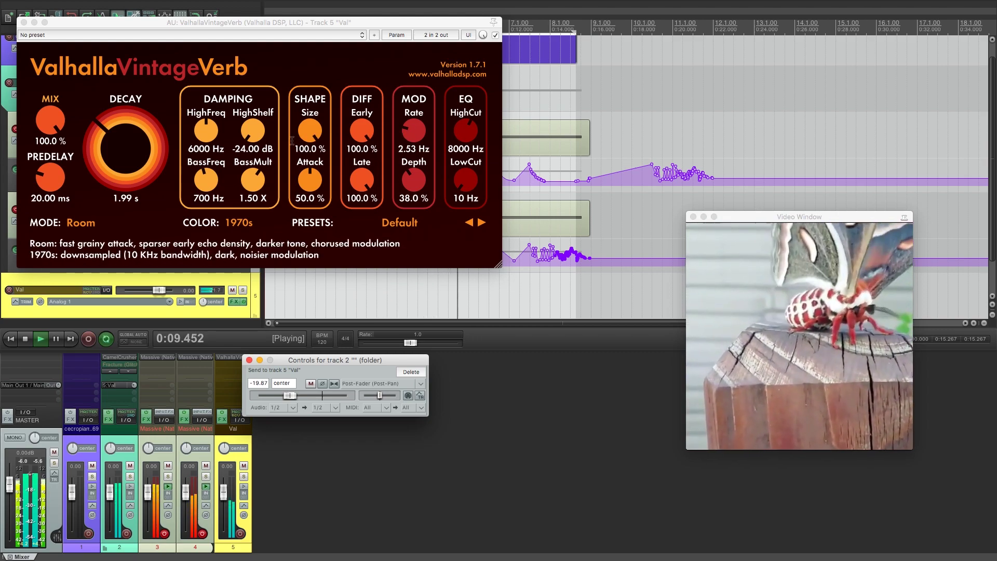
Set ValhallaVintageVerb's color to NOW and its HighShelf damping to -18.24 dB while the mix plays
{"action": "mouse_move", "coordinate": [208, 189]}
{"action": "left_click", "coordinate": [239, 223]}
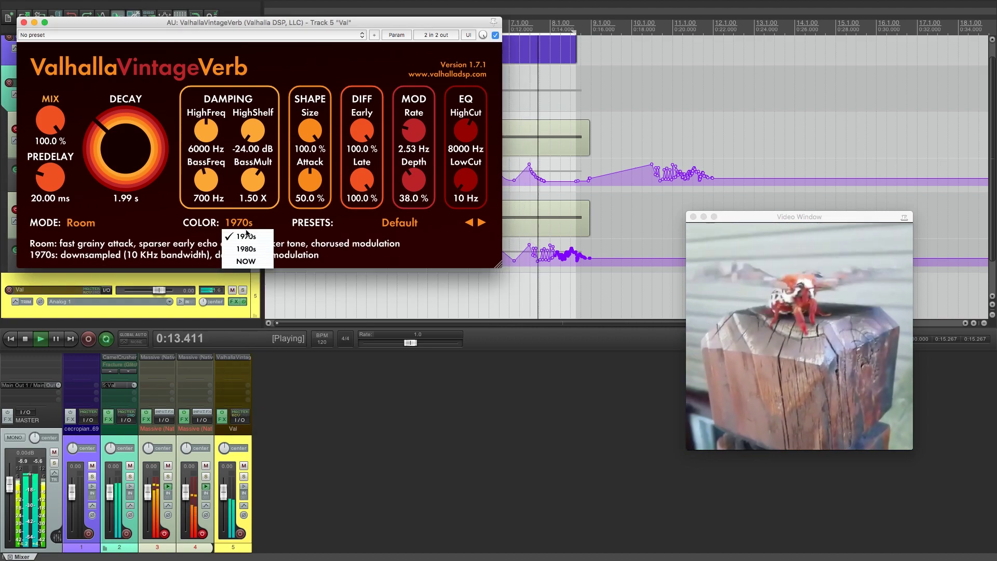
{"action": "left_click", "coordinate": [253, 262]}
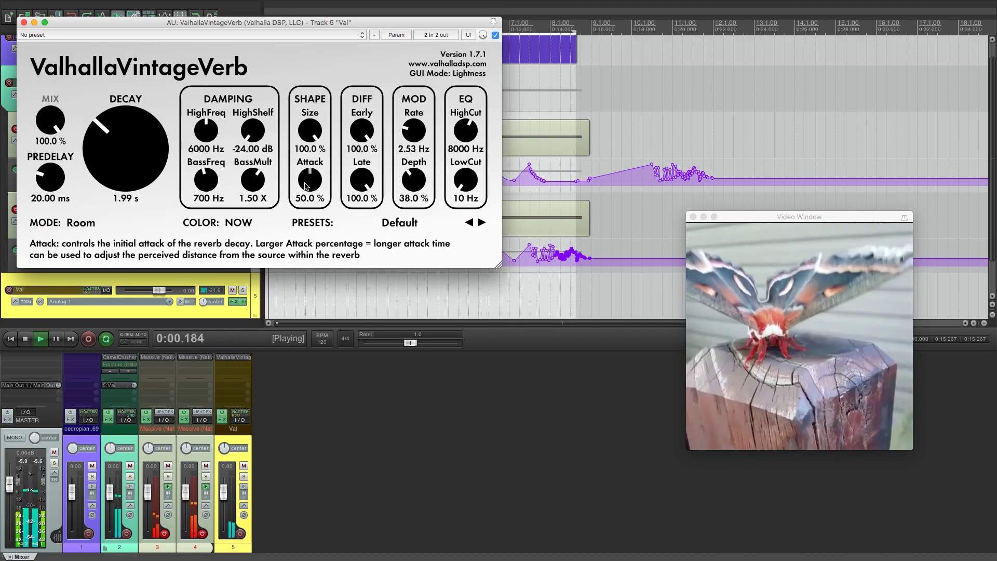
{"action": "left_click_drag", "start_coordinate": [253, 131], "coordinate": [250, 109]}
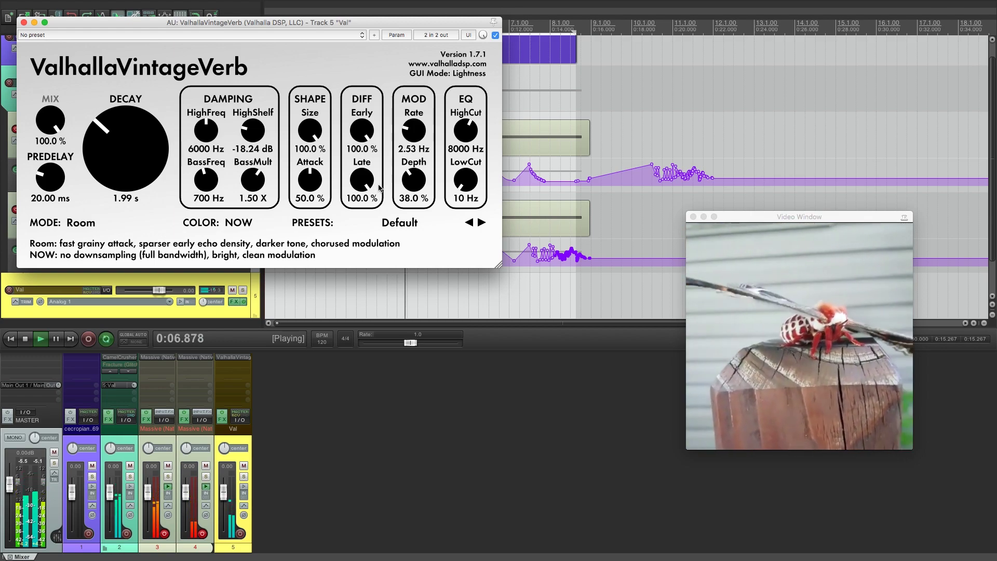
Mute the first Massive track and set the OSC2 pitch to 36.34 in track 4's Massive
{"action": "left_click", "coordinate": [167, 466]}
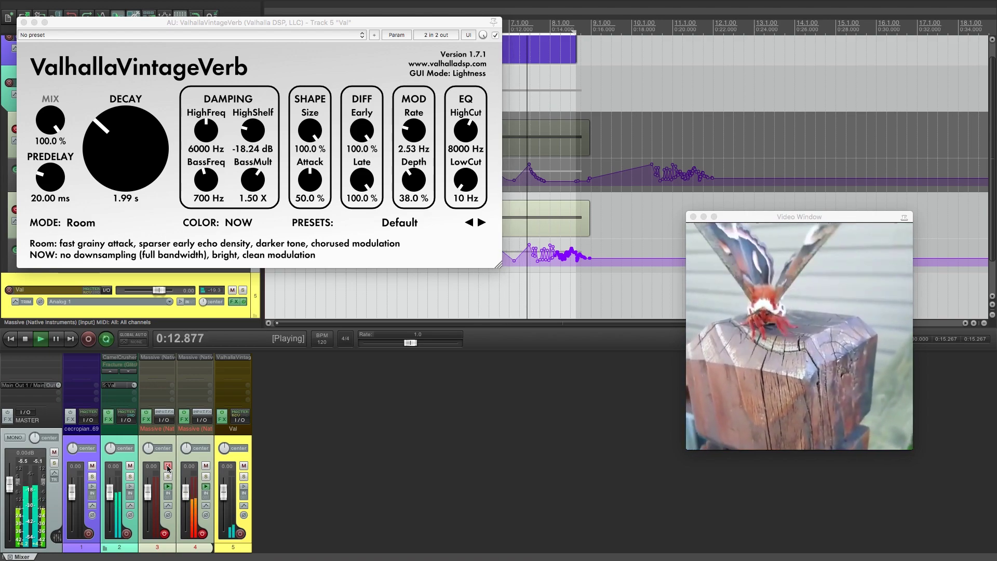
{"action": "left_click", "coordinate": [124, 372]}
{"action": "scroll", "coordinate": [124, 371], "scroll_direction": "down", "scroll_amount": 2}
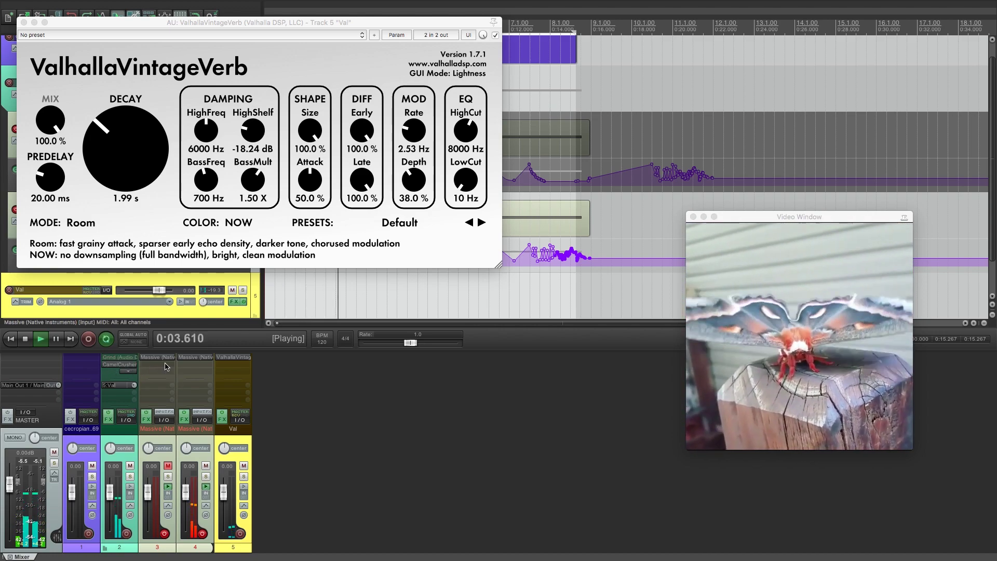
{"action": "left_click", "coordinate": [198, 358]}
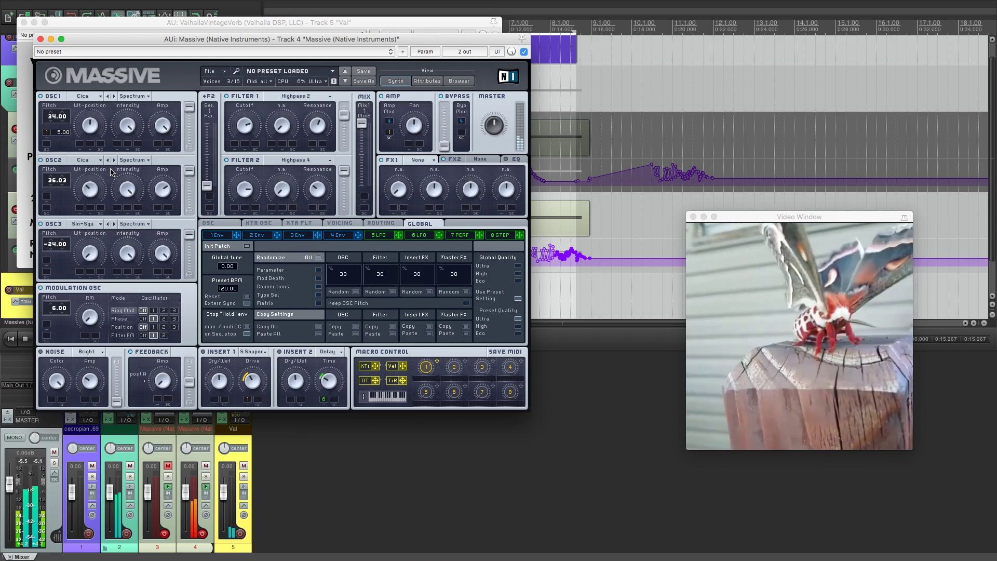
{"action": "left_click_drag", "start_coordinate": [57, 181], "coordinate": [26, 112]}
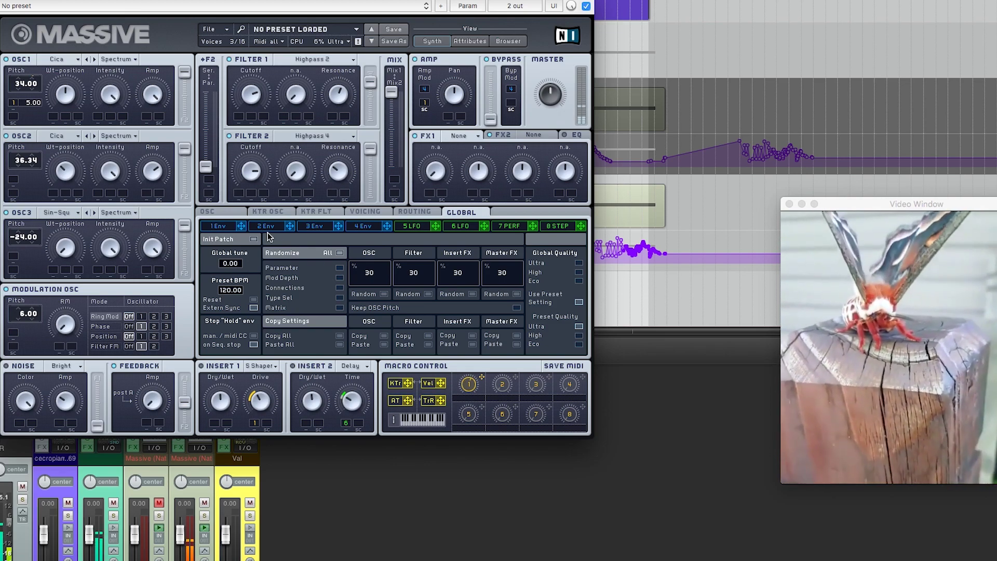
Compare unisono voicings in track 4's Massive, settling on 3 voices with Pitch Cutoff spread on and Pan Position spread off
{"action": "left_click", "coordinate": [365, 212]}
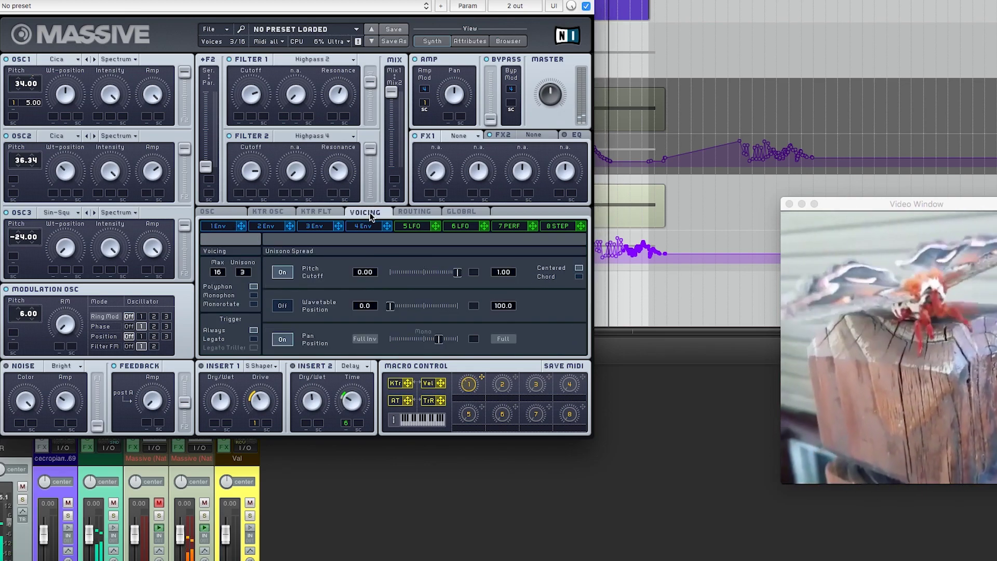
{"action": "left_click", "coordinate": [283, 272]}
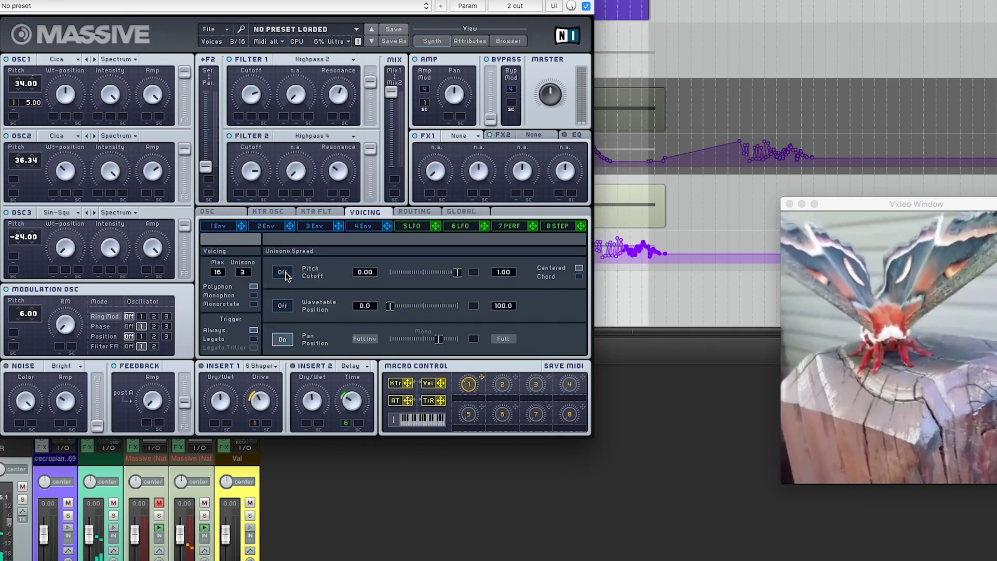
{"action": "left_click", "coordinate": [284, 338]}
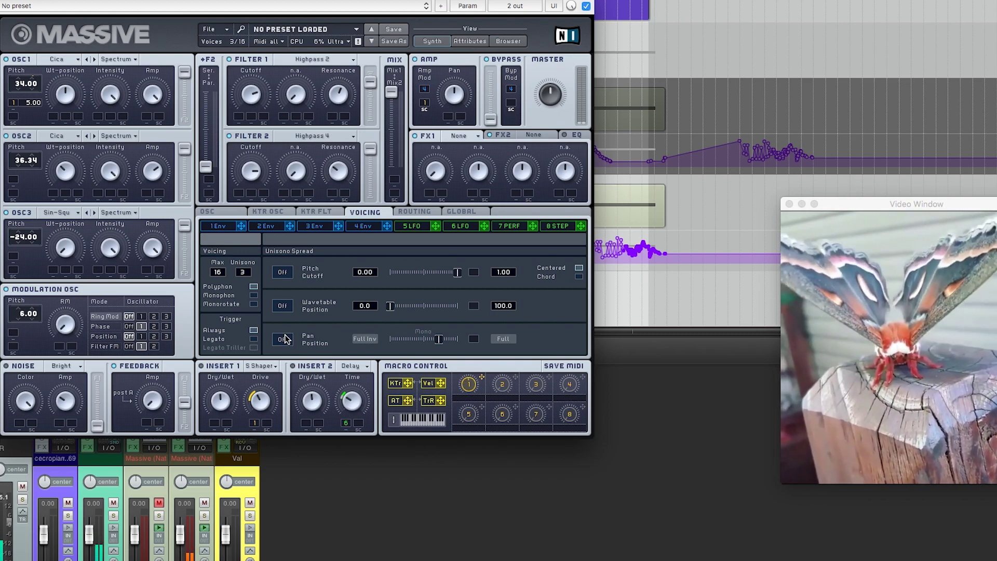
{"action": "left_click", "coordinate": [284, 272]}
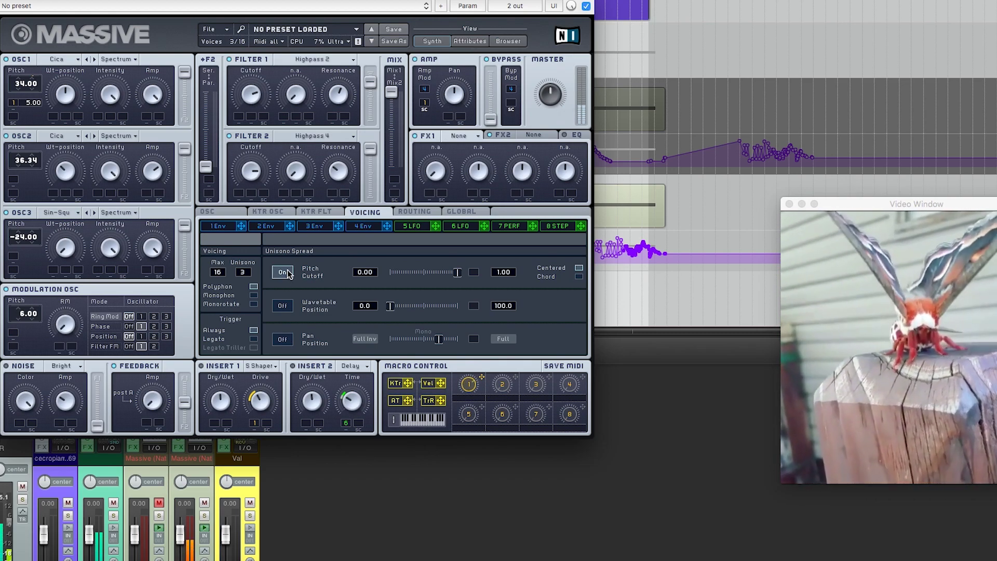
{"action": "left_click", "coordinate": [283, 272]}
{"action": "left_click_drag", "start_coordinate": [250, 276], "coordinate": [250, 283]}
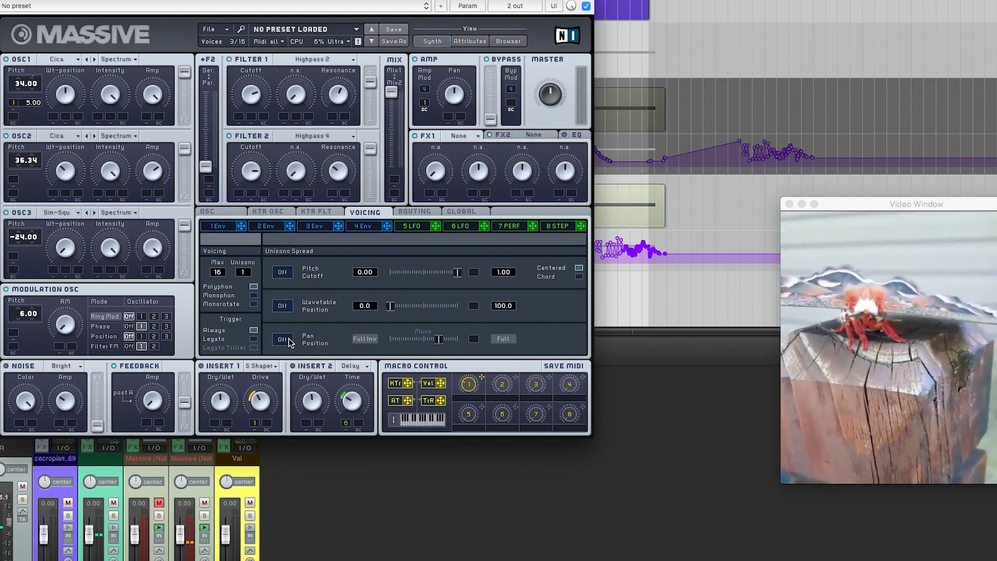
{"action": "left_click", "coordinate": [282, 273]}
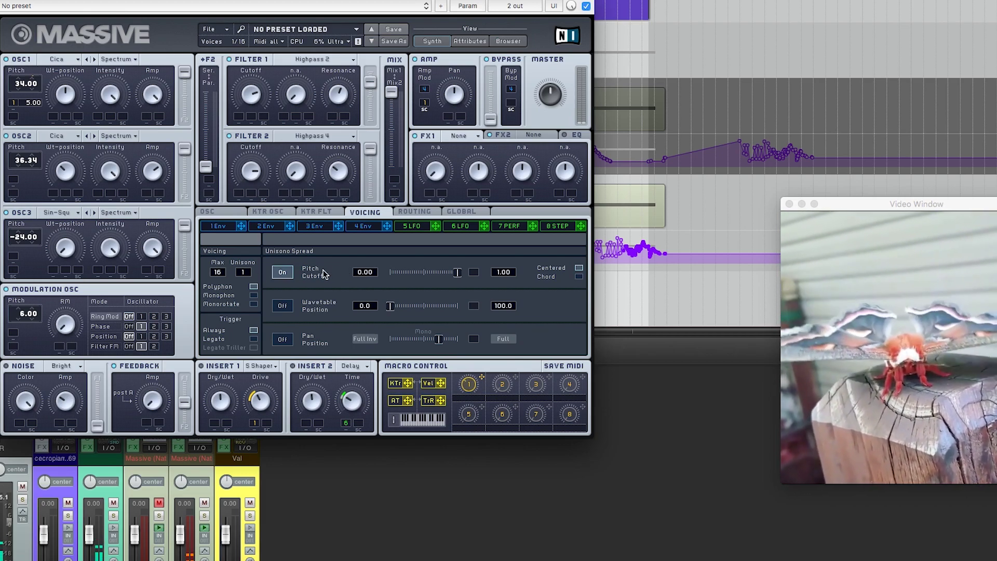
{"action": "left_click", "coordinate": [244, 274]}
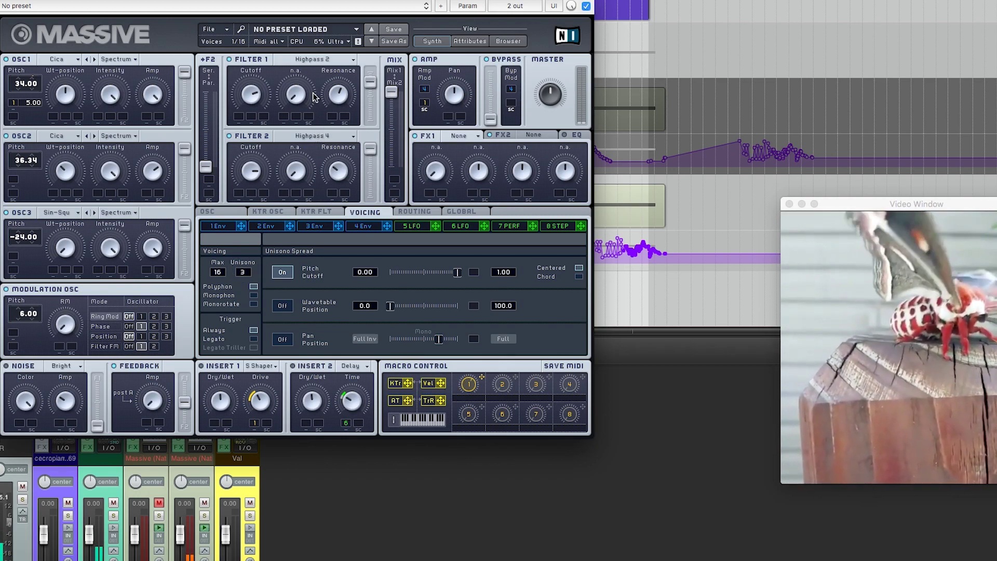
Lower Filter 1's resonance in track 4's Massive and reduce macro 1's modulation amount on the Modulation Osc phase
{"action": "mouse_move", "coordinate": [252, 94]}
{"action": "left_mouse_down"}
{"action": "mouse_move", "coordinate": [252, 114]}
{"action": "mouse_move", "coordinate": [249, 85]}
{"action": "left_mouse_up"}
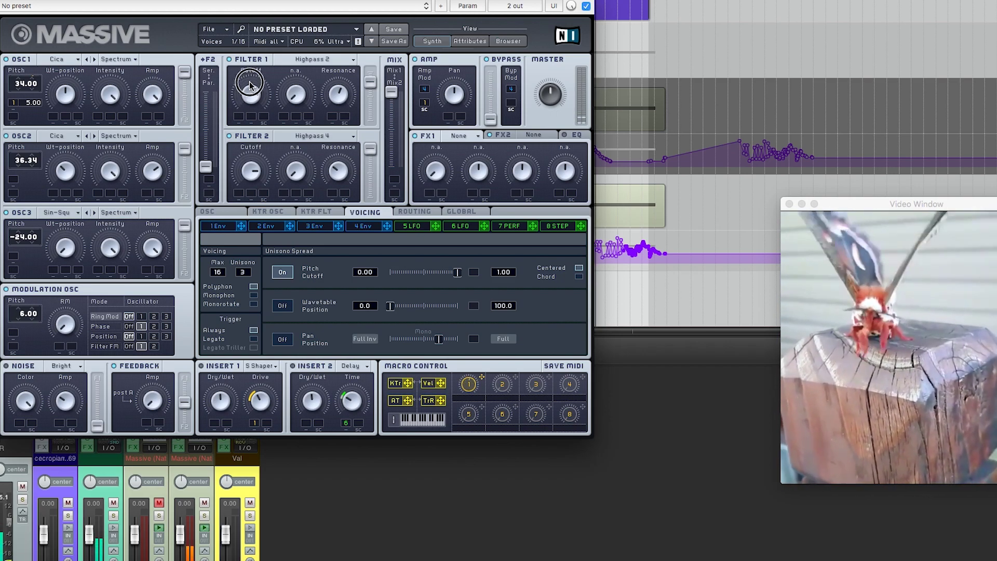
{"action": "left_click_drag", "start_coordinate": [339, 92], "coordinate": [342, 117]}
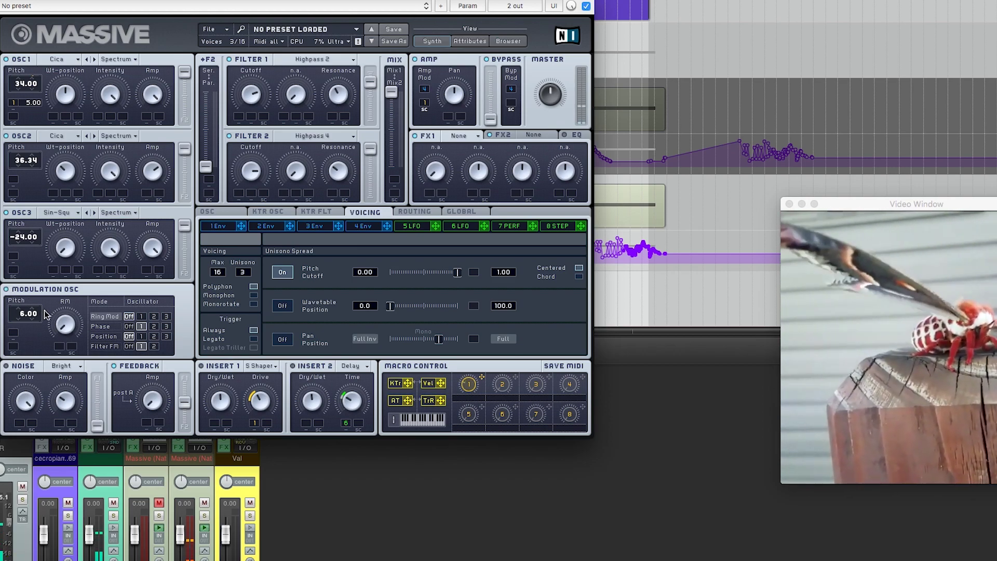
{"action": "left_click", "coordinate": [104, 328]}
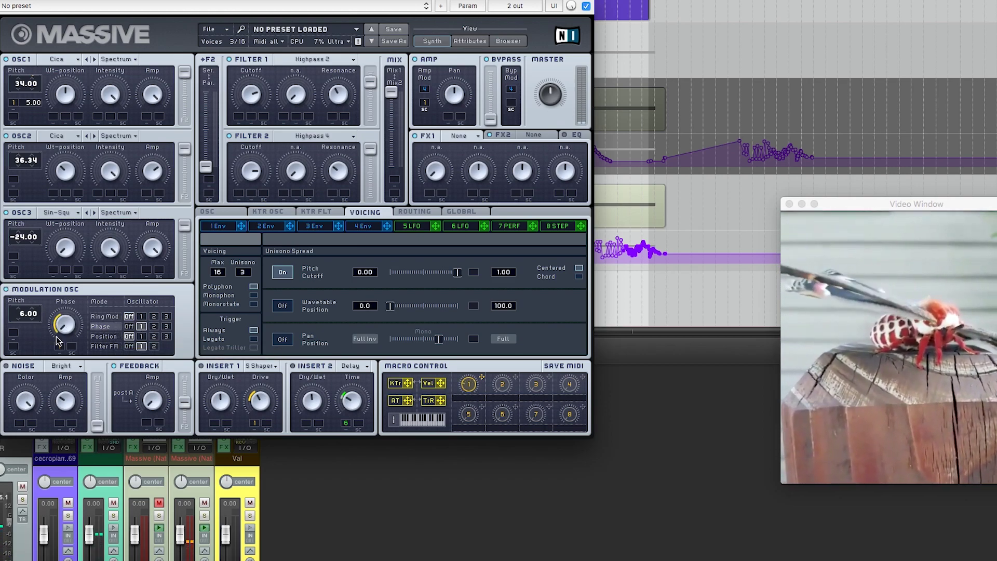
{"action": "left_click_drag", "start_coordinate": [60, 353], "coordinate": [59, 376]}
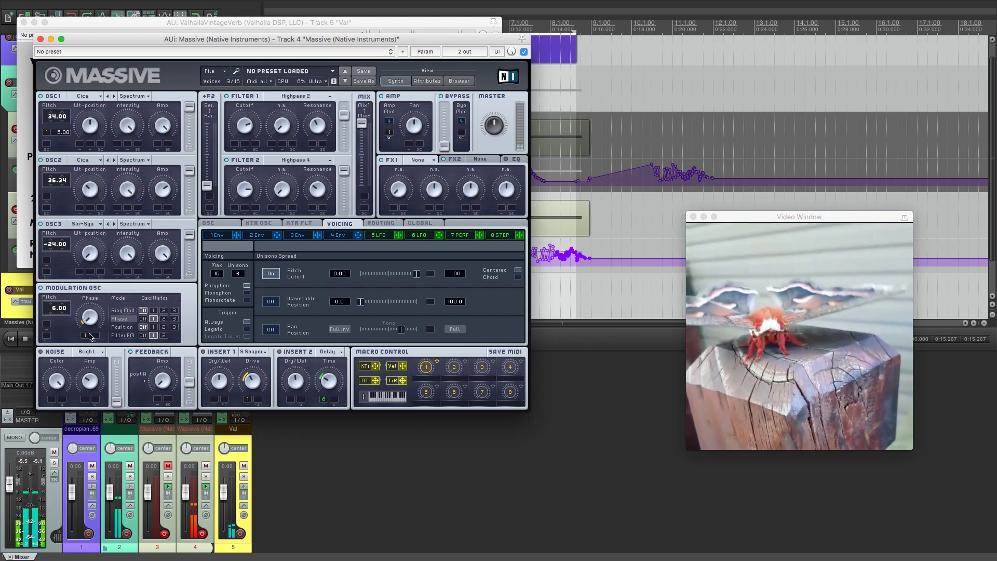
Move track 4's Massive window aside, unmute the first Massive track and open its synth window
{"action": "left_click_drag", "start_coordinate": [136, 39], "coordinate": [389, 18]}
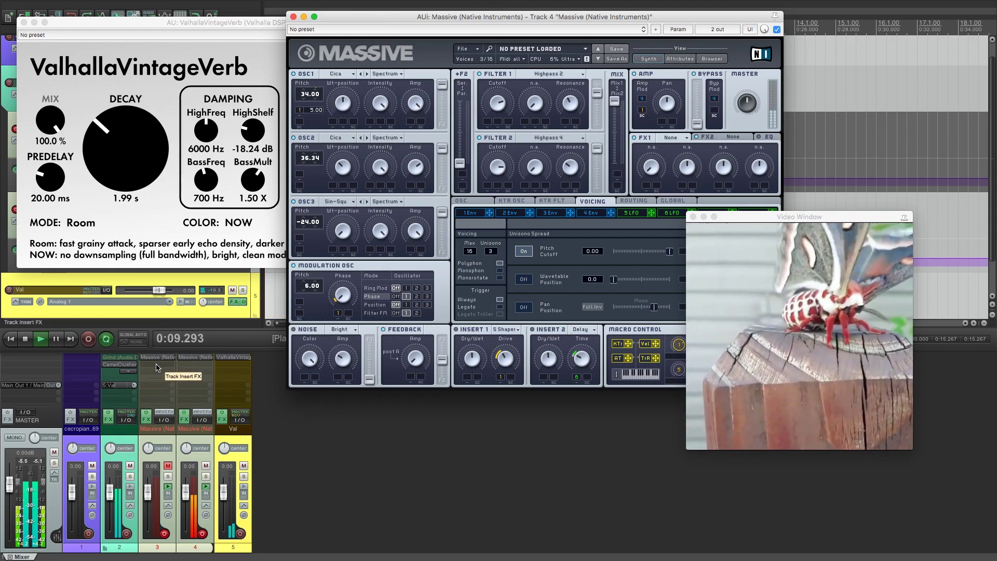
{"action": "left_click", "coordinate": [169, 466]}
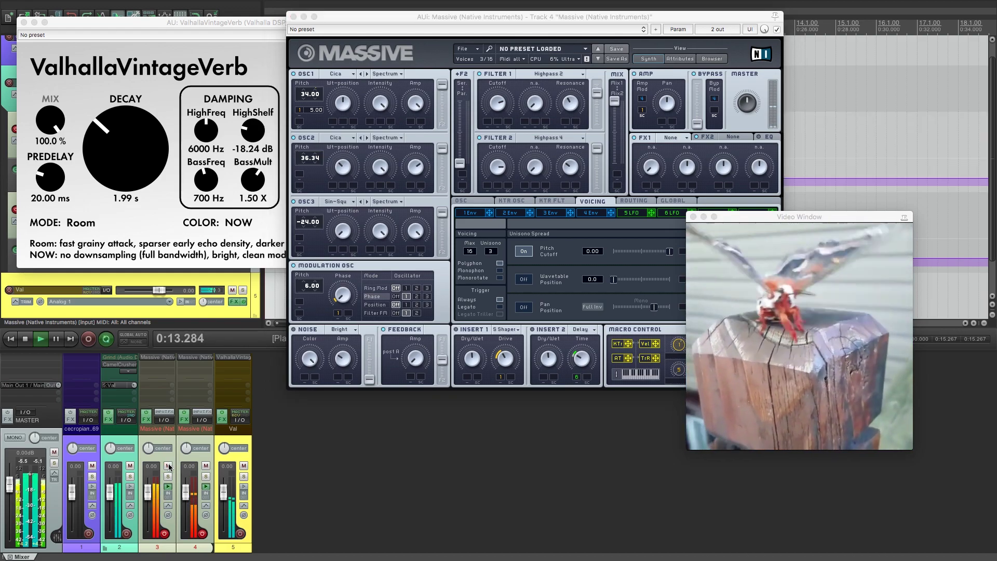
{"action": "left_click", "coordinate": [165, 360]}
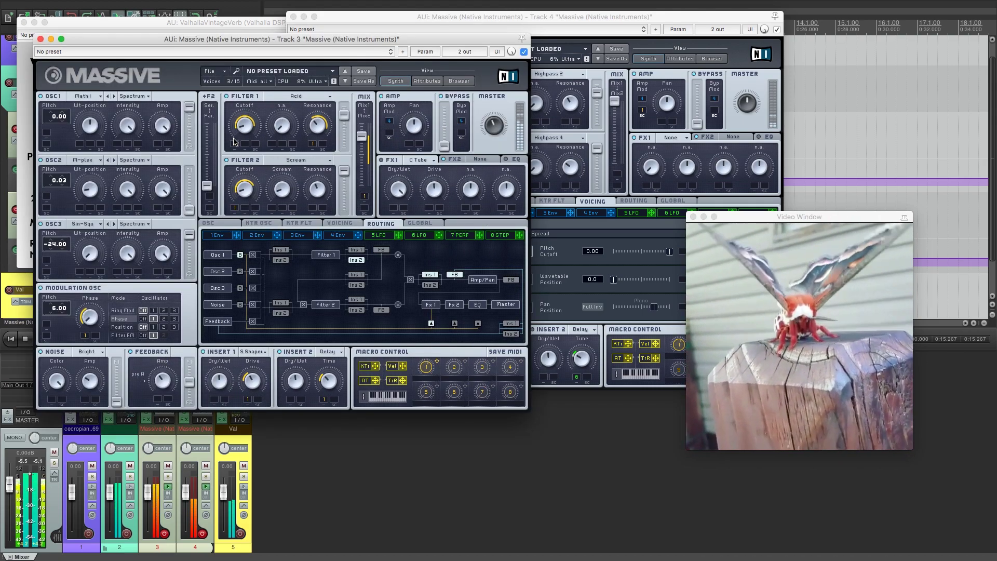
Raise Filter 1's base cutoff in track 3's Massive and shorten macro 1's modulation range on it
{"action": "left_click", "coordinate": [237, 145]}
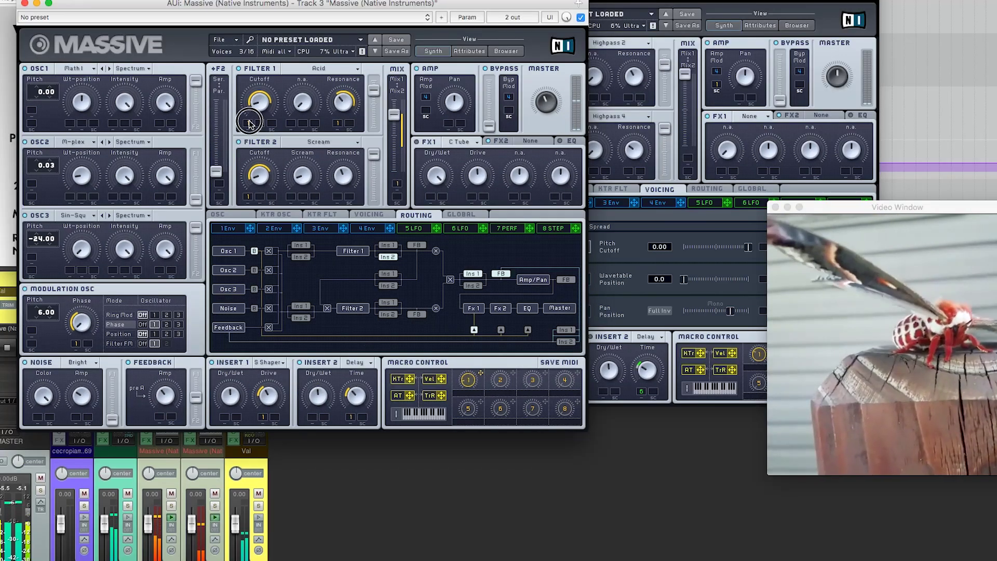
{"action": "left_click_drag", "start_coordinate": [250, 124], "coordinate": [256, 156]}
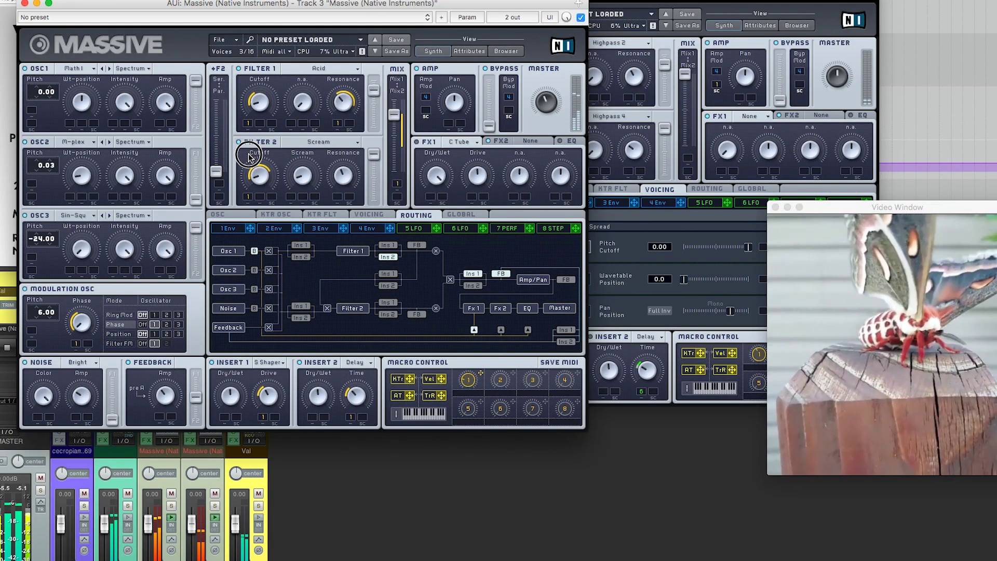
{"action": "left_click_drag", "start_coordinate": [260, 101], "coordinate": [258, 72]}
{"action": "left_click_drag", "start_coordinate": [248, 117], "coordinate": [248, 140]}
Shorten macro 1's modulation range on Filter 2's cutoff in track 3's Massive and raise the base cutoff
{"action": "left_click", "coordinate": [249, 201]}
{"action": "left_click_drag", "start_coordinate": [249, 200], "coordinate": [249, 249]}
{"action": "left_click", "coordinate": [258, 175]}
{"action": "mouse_move", "coordinate": [258, 175]}
{"action": "left_mouse_down"}
{"action": "mouse_move", "coordinate": [259, 149]}
{"action": "mouse_move", "coordinate": [249, 166]}
{"action": "left_mouse_up"}
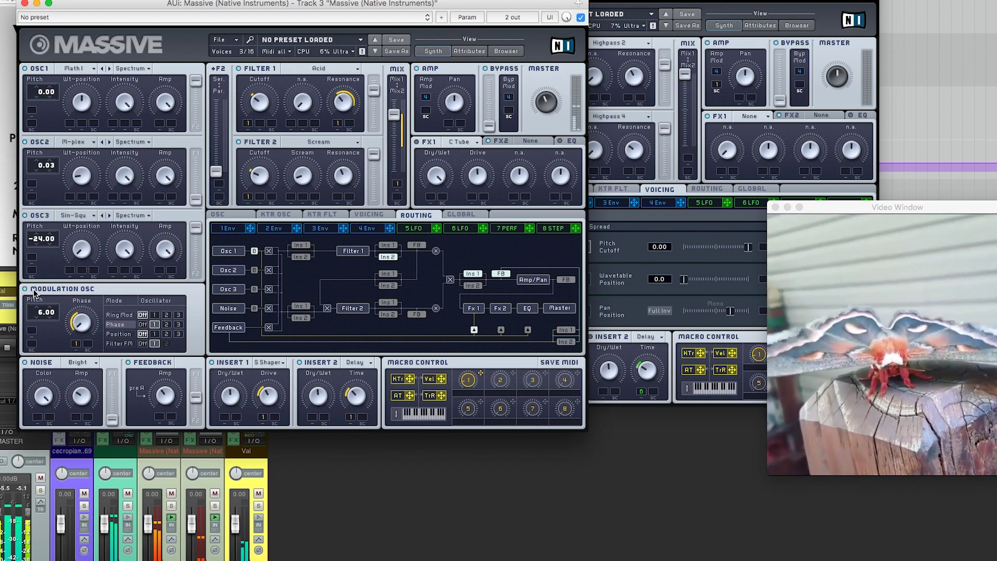
Switch off the Modulation Osc's Filter FM in track 3's Massive and widen macro 1's modulation range on both filter cutoffs
{"action": "left_click", "coordinate": [118, 344]}
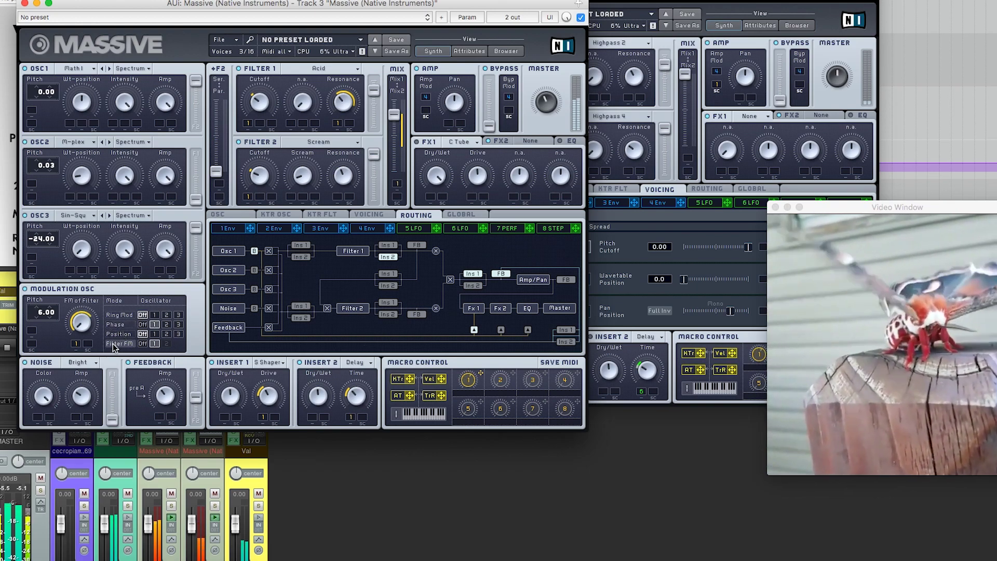
{"action": "left_click", "coordinate": [144, 344]}
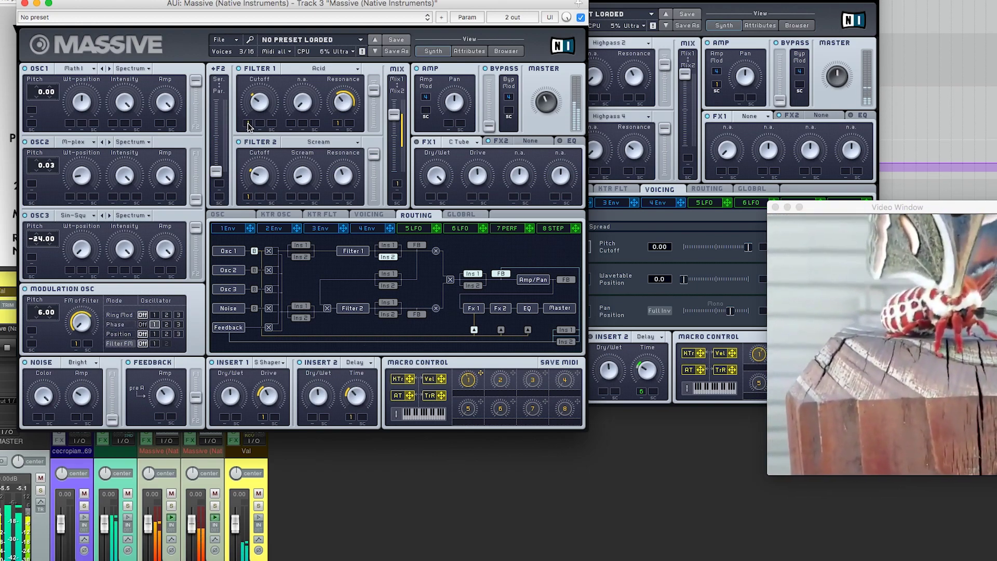
{"action": "left_click", "coordinate": [256, 100]}
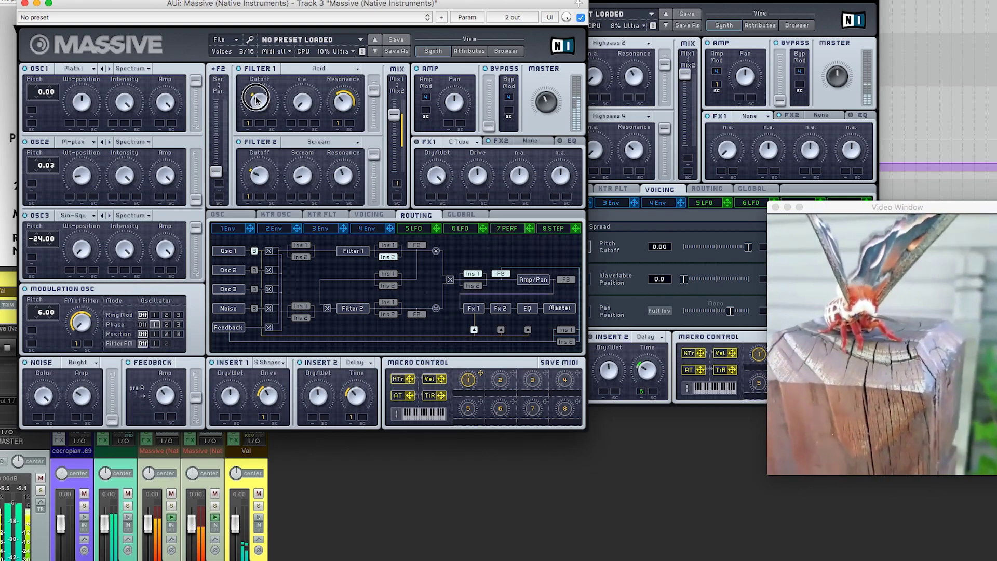
{"action": "mouse_move", "coordinate": [256, 100]}
{"action": "left_mouse_down"}
{"action": "mouse_move", "coordinate": [254, 120]}
{"action": "mouse_move", "coordinate": [244, 83]}
{"action": "mouse_move", "coordinate": [245, 92]}
{"action": "left_mouse_up"}
{"action": "mouse_move", "coordinate": [263, 163]}
{"action": "left_mouse_down"}
{"action": "mouse_move", "coordinate": [250, 200]}
{"action": "mouse_move", "coordinate": [246, 164]}
{"action": "left_mouse_up"}
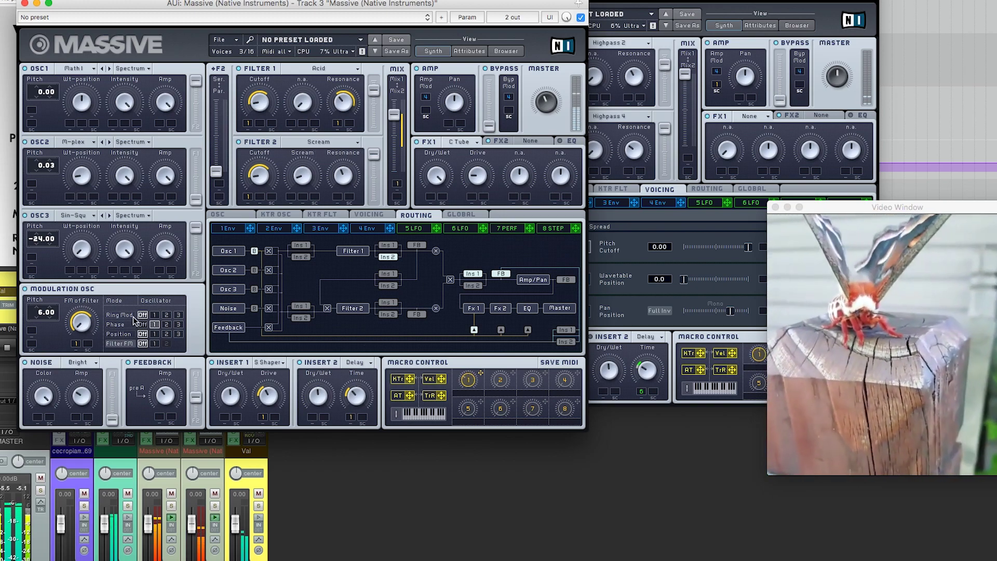
Route the Modulation Osc's Filter FM to filter 1 and reduce macro 1's modulation range on the FM amount
{"action": "left_click", "coordinate": [154, 343]}
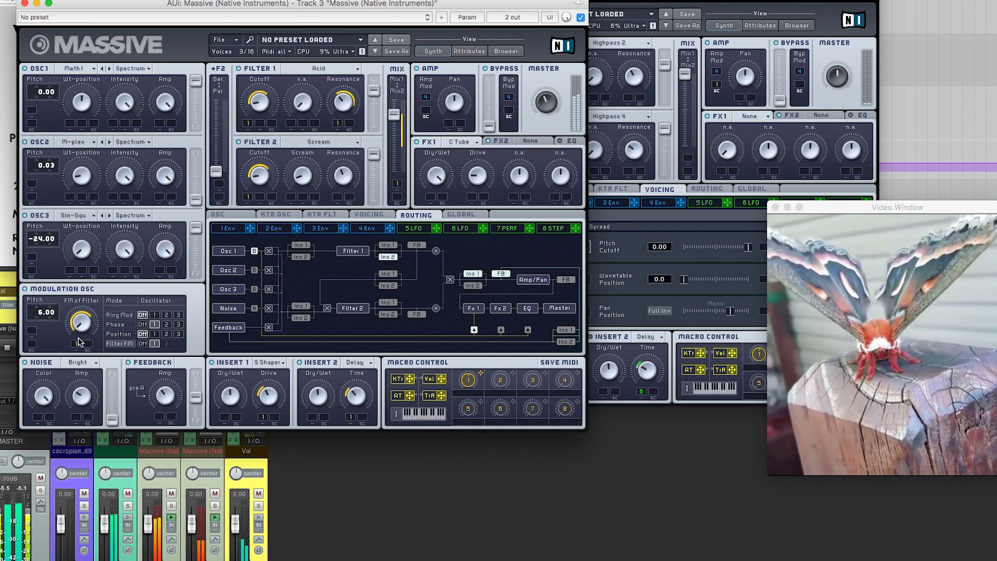
{"action": "left_click_drag", "start_coordinate": [77, 346], "coordinate": [74, 374]}
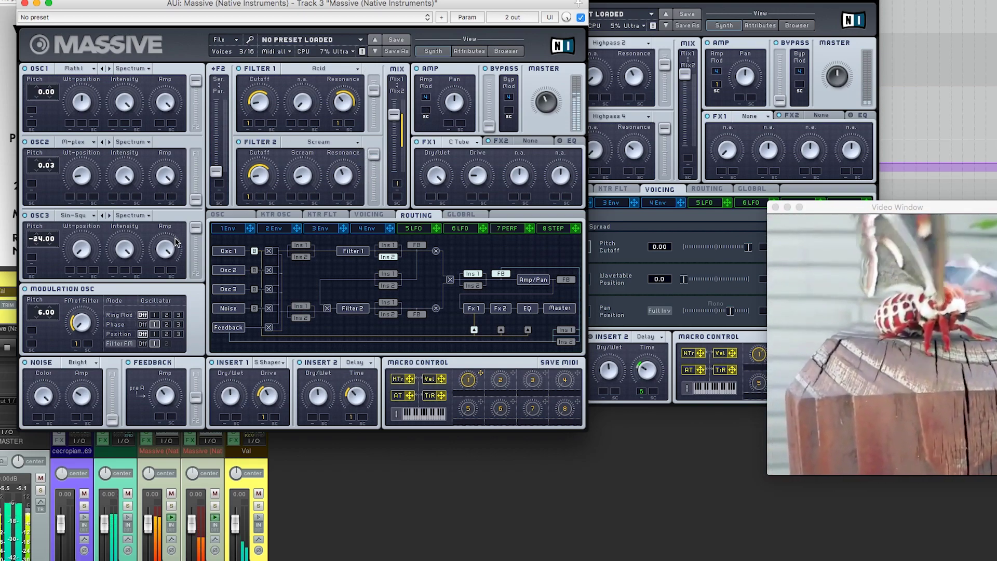
{"action": "left_click_drag", "start_coordinate": [43, 314], "coordinate": [78, 311]}
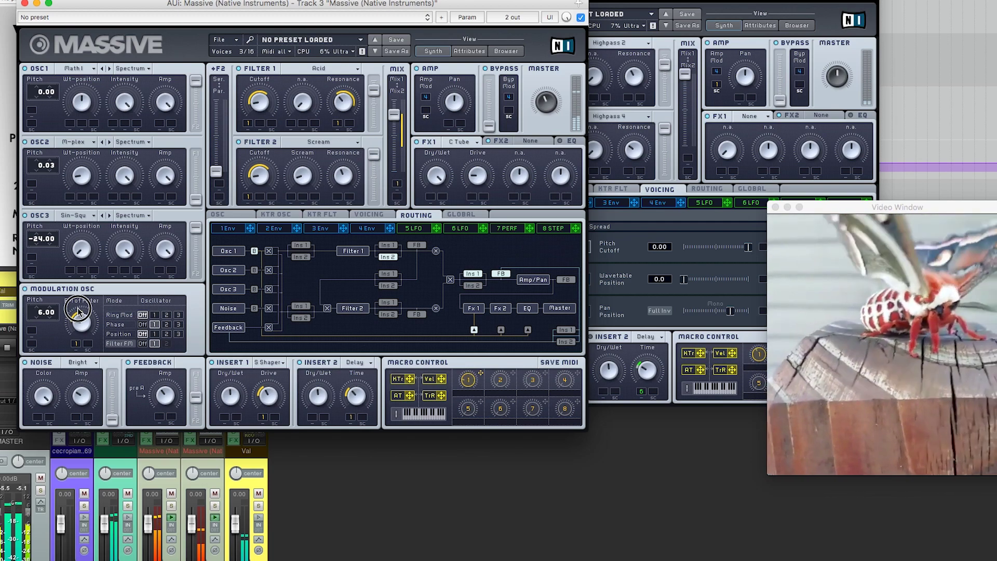
{"action": "left_click_drag", "start_coordinate": [78, 311], "coordinate": [77, 325]}
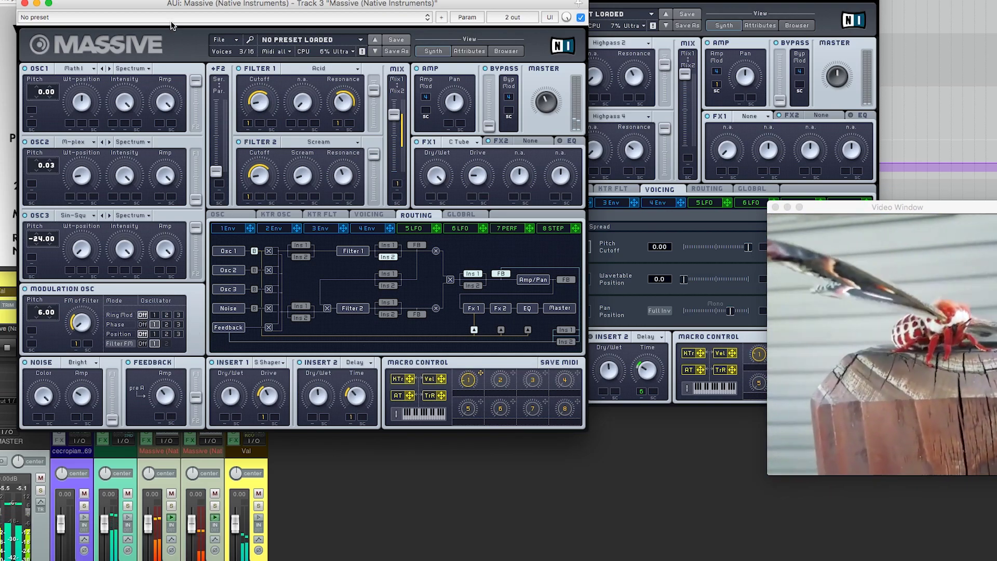
Widen macro 1's modulation range on Insert 2's delay time in track 3's Massive
{"action": "left_click_drag", "start_coordinate": [192, 3], "coordinate": [173, 19]}
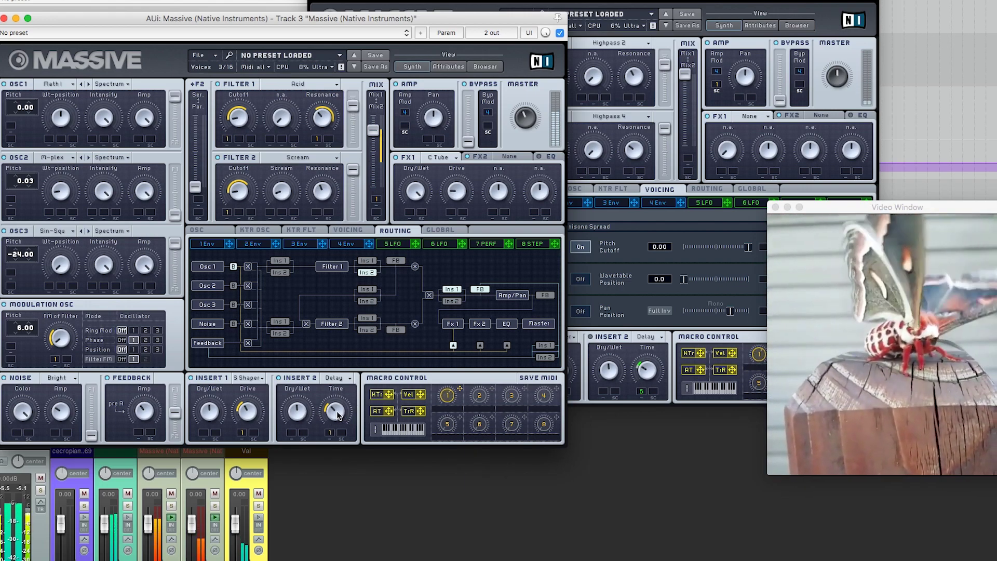
{"action": "left_click_drag", "start_coordinate": [338, 414], "coordinate": [313, 439]}
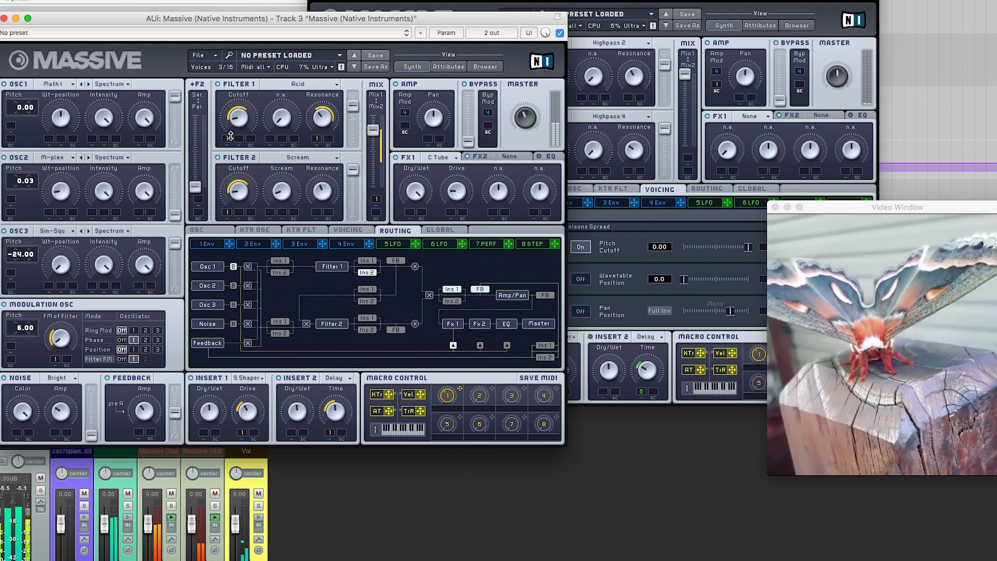
{"action": "left_click", "coordinate": [225, 132]}
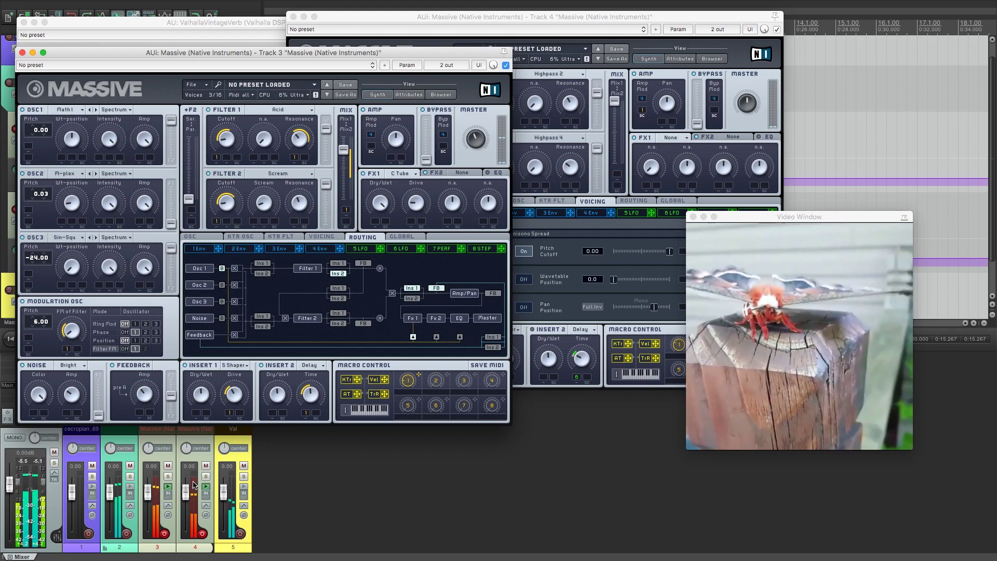
Lower track 4's volume to -0.94 dB and fine-tune macro 1's modulation amount on the Modulation Osc phase in its Massive
{"action": "left_click_drag", "start_coordinate": [185, 492], "coordinate": [185, 495]}
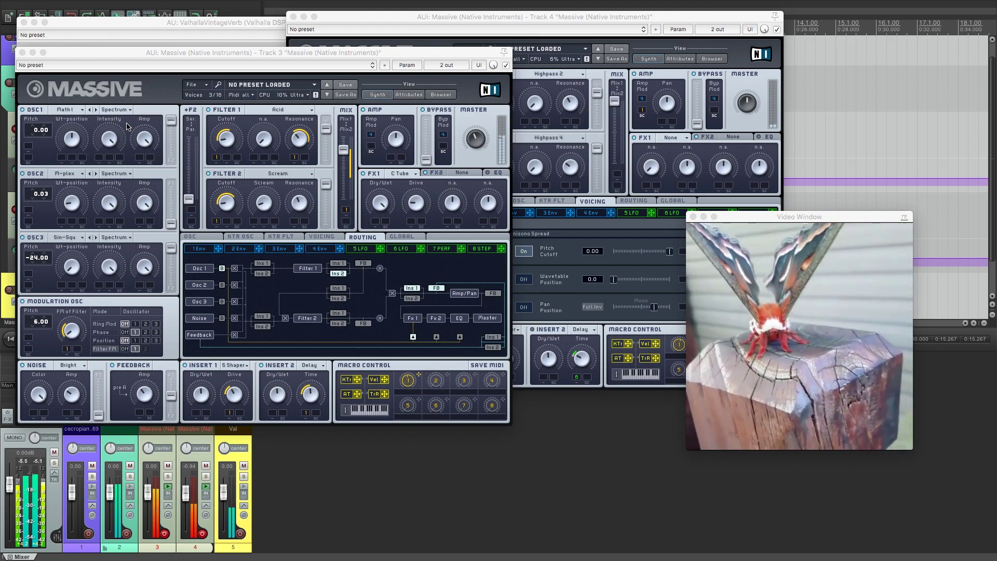
{"action": "left_click_drag", "start_coordinate": [162, 53], "coordinate": [143, 34]}
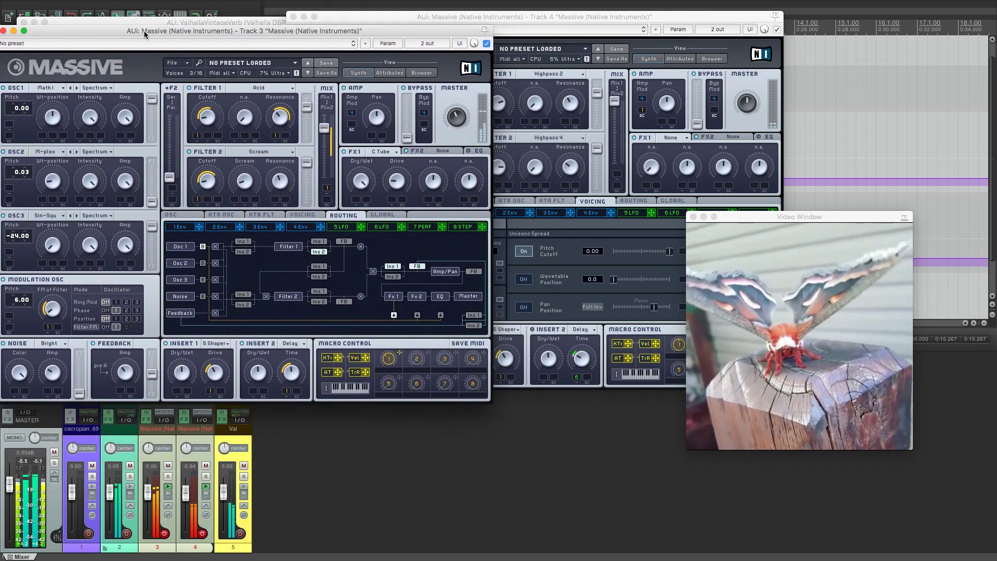
{"action": "left_click", "coordinate": [551, 19]}
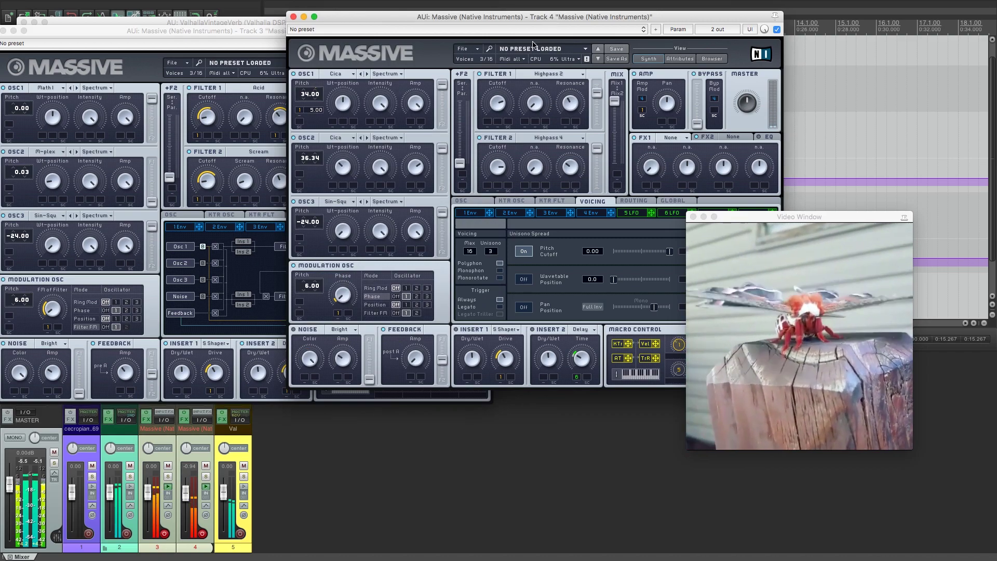
{"action": "left_click", "coordinate": [338, 314]}
{"action": "left_click_drag", "start_coordinate": [339, 317], "coordinate": [338, 321]}
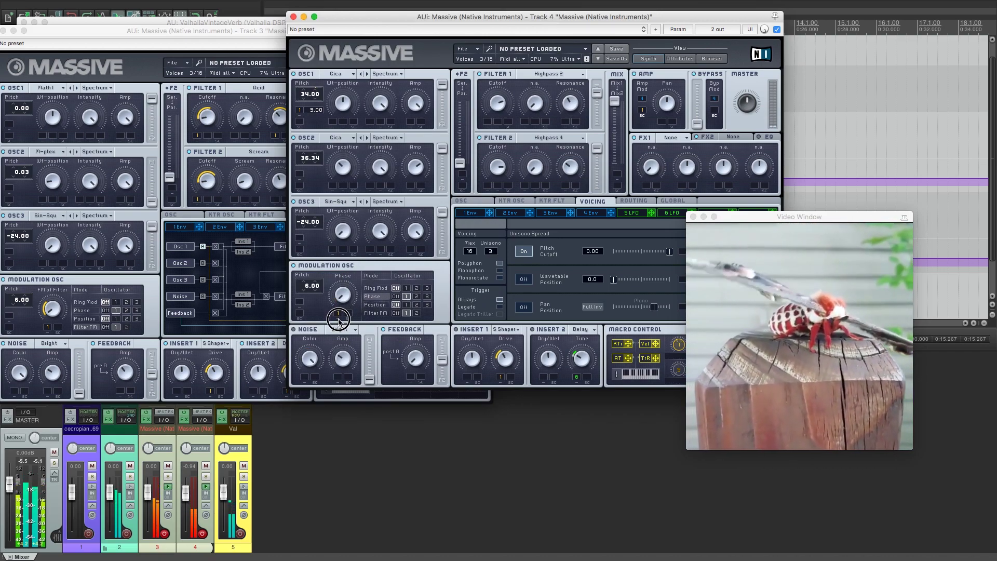
{"action": "left_click_drag", "start_coordinate": [339, 321], "coordinate": [338, 317]}
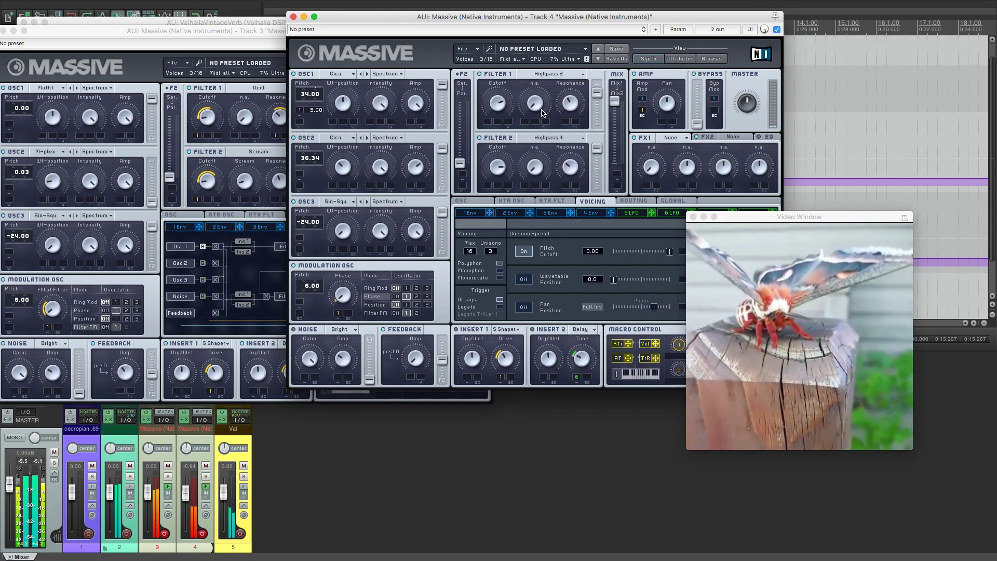
Show the voicing settings of track 3's Massive and lower track 4's volume to -6.33 dB
{"action": "left_click", "coordinate": [125, 373]}
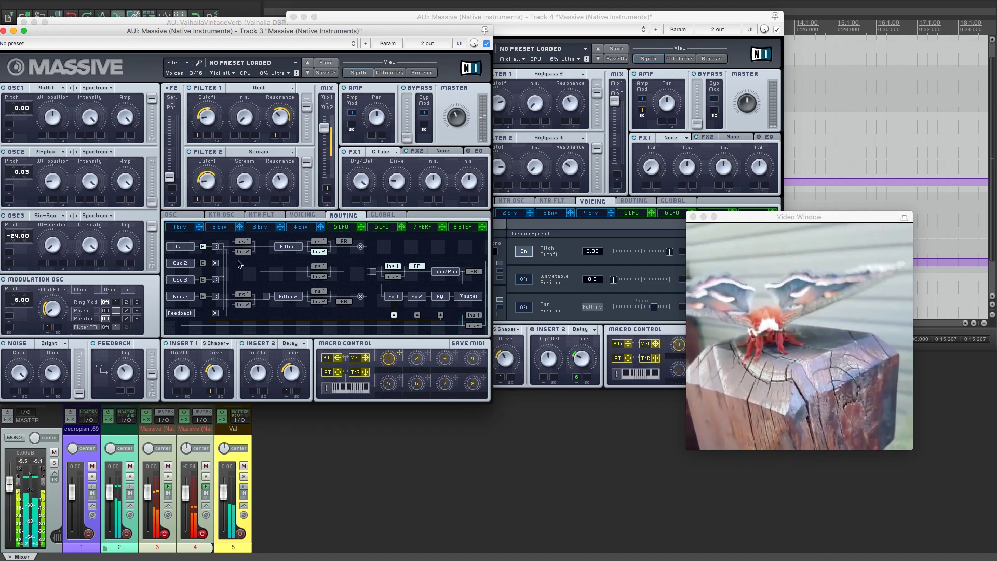
{"action": "left_click", "coordinate": [305, 215]}
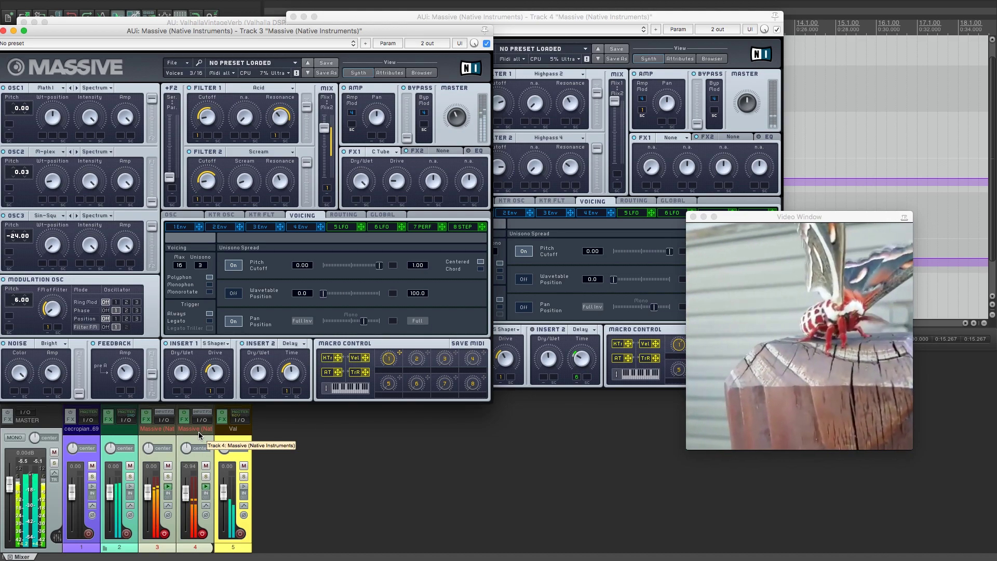
{"action": "left_click_drag", "start_coordinate": [186, 493], "coordinate": [186, 497]}
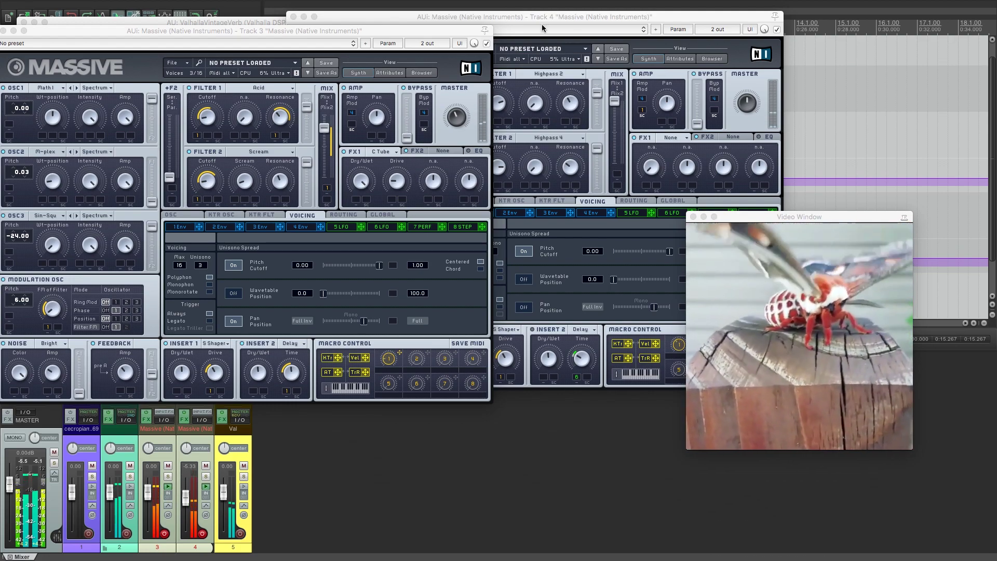
Bring track 4's Massive to the front and lower Filter 1's cutoff
{"action": "left_click", "coordinate": [599, 29]}
{"action": "left_click", "coordinate": [599, 3]}
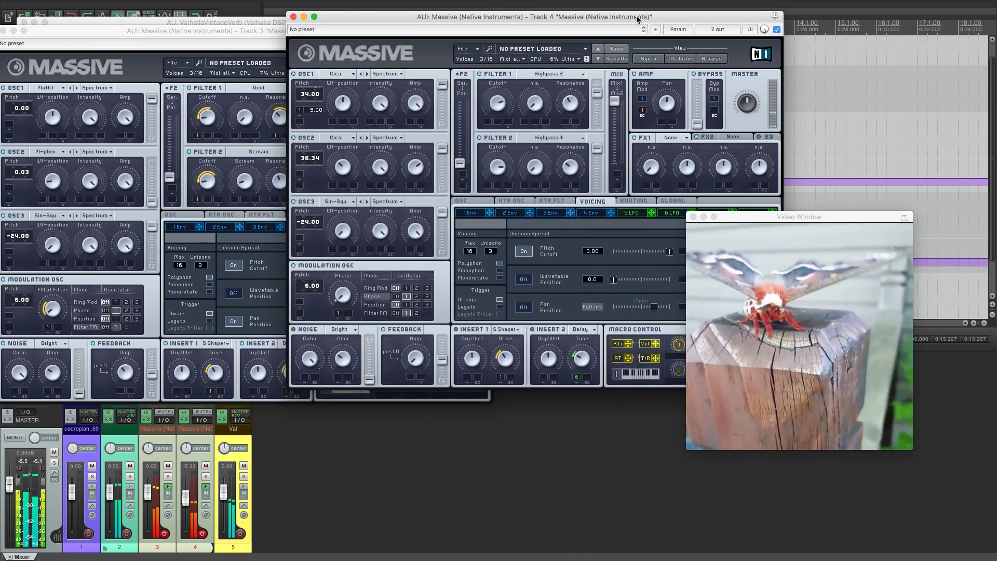
{"action": "left_click", "coordinate": [496, 97]}
{"action": "left_click_drag", "start_coordinate": [496, 96], "coordinate": [498, 120]}
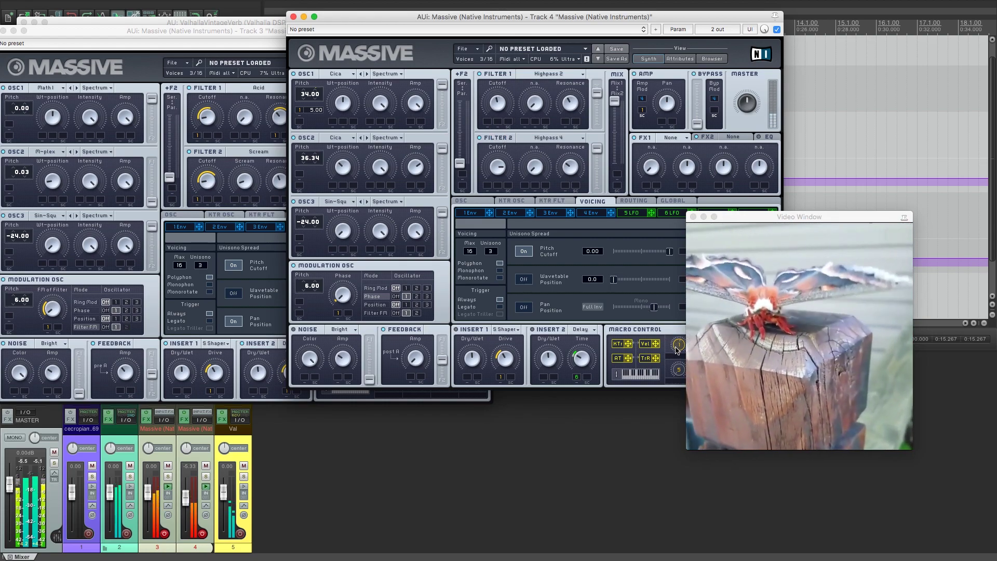
Move the video window clear of track 4's Massive and set macro 1's pitch modulation on OSC2 and OSC1 to 6.00
{"action": "left_click_drag", "start_coordinate": [739, 220], "coordinate": [825, 326]}
{"action": "left_click", "coordinate": [545, 231]}
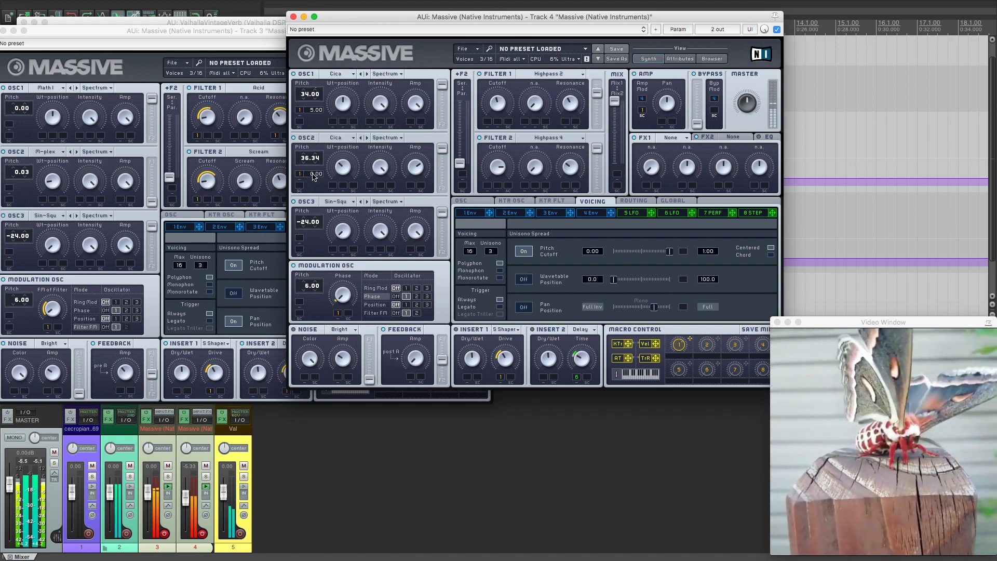
{"action": "left_click", "coordinate": [312, 164]}
{"action": "left_click_drag", "start_coordinate": [313, 164], "coordinate": [323, 167]}
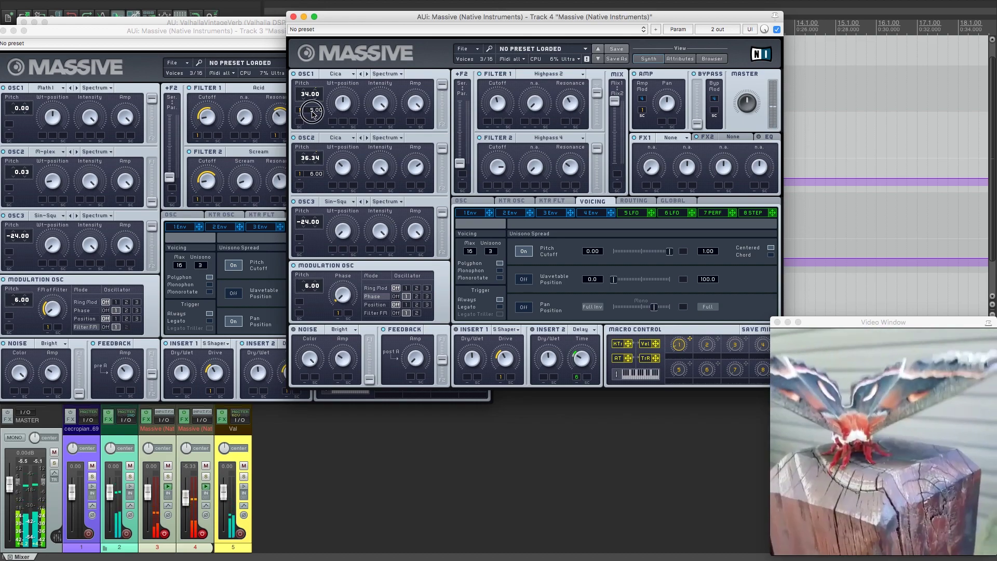
{"action": "left_click_drag", "start_coordinate": [314, 113], "coordinate": [313, 113]}
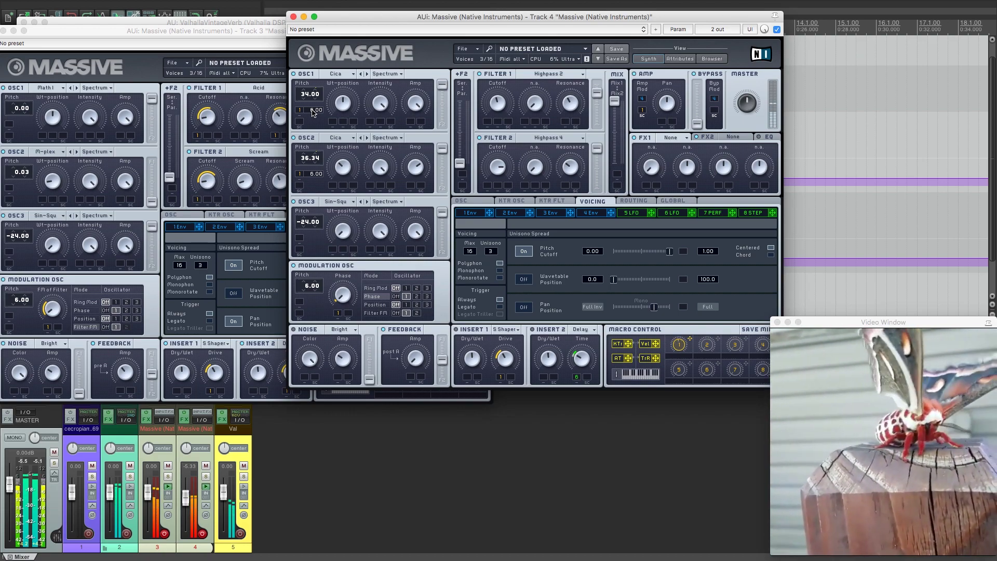
Raise Filter 1's cutoff in track 4's Massive, and close both Massive windows and the ValhallaVintageVerb window
{"action": "left_click_drag", "start_coordinate": [497, 102], "coordinate": [501, 68]}
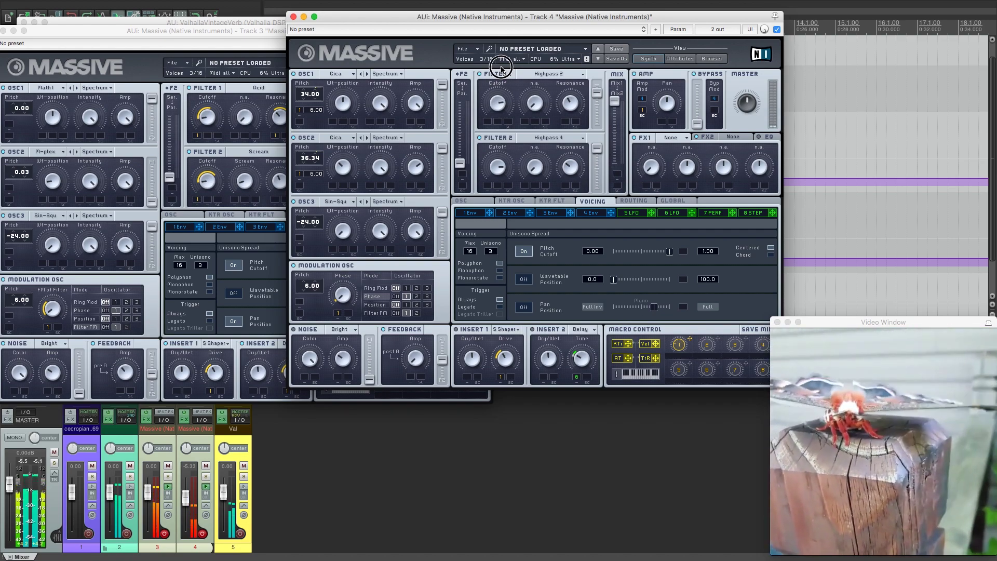
{"action": "left_click_drag", "start_coordinate": [502, 68], "coordinate": [502, 77]}
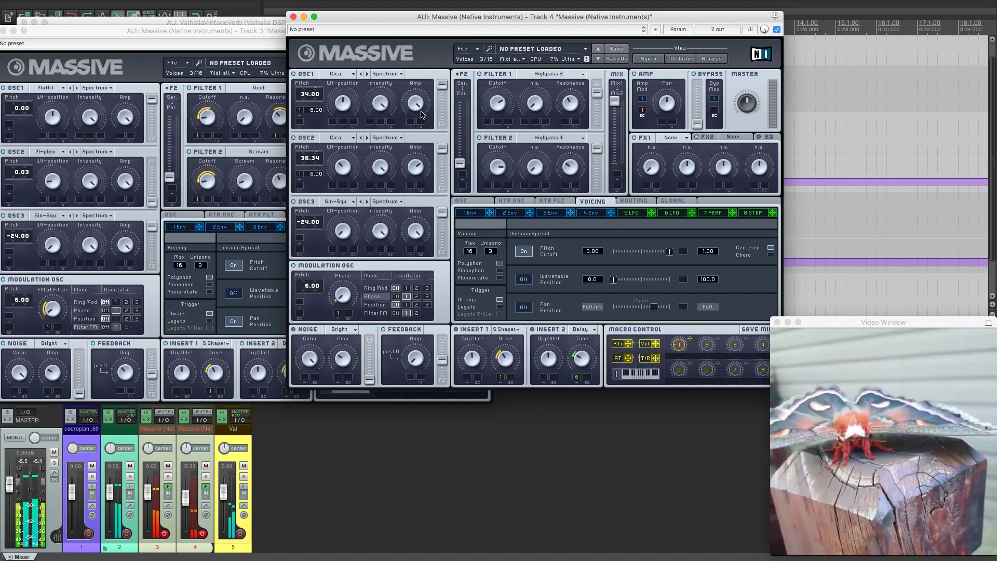
{"action": "left_click", "coordinate": [294, 17]}
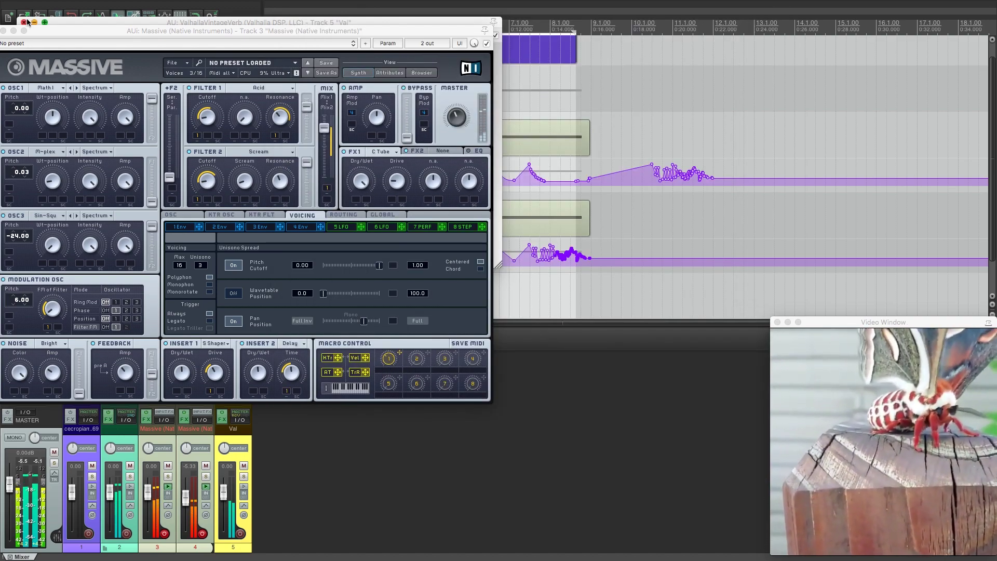
{"action": "left_click", "coordinate": [3, 31]}
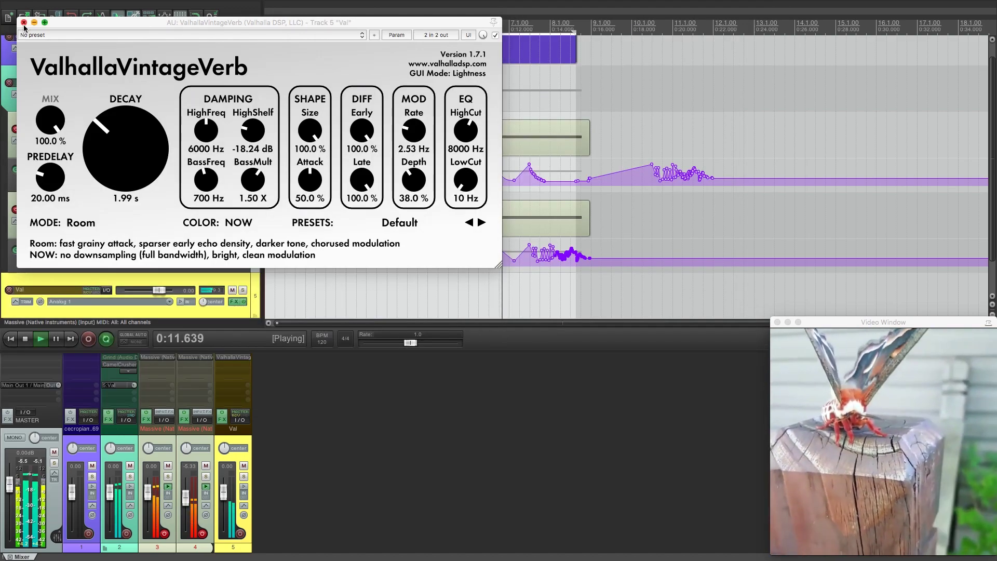
{"action": "left_click", "coordinate": [23, 22]}
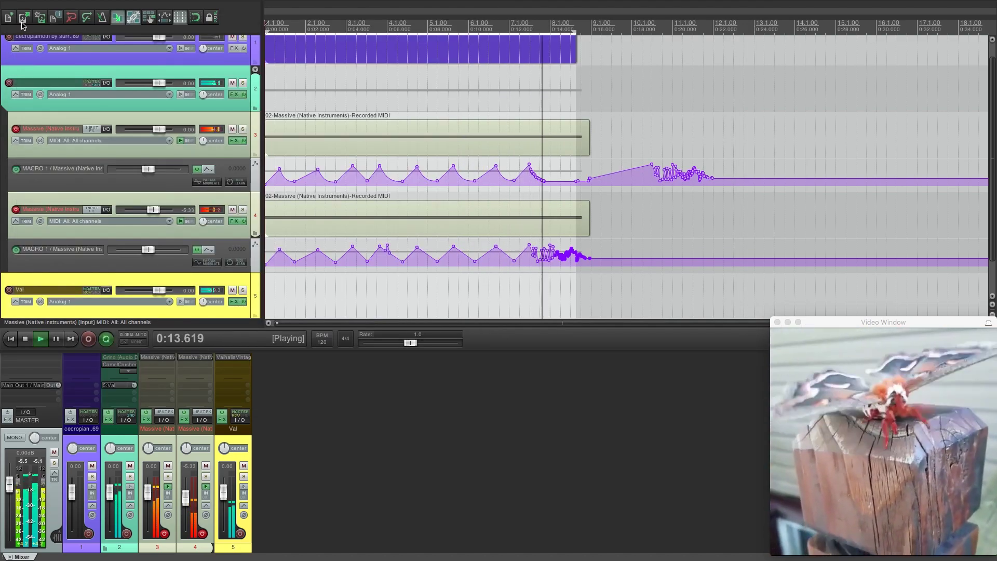
Stop playback and duplicate Massive track 4 with its MIDI item and macro 1 envelope
{"action": "left_click", "coordinate": [110, 106]}
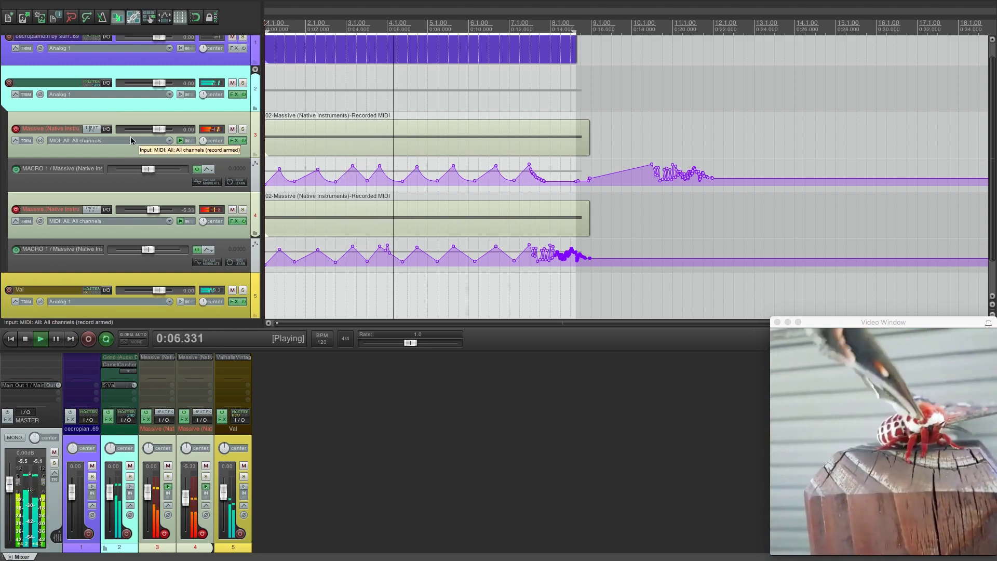
{"action": "key", "text": "space"}
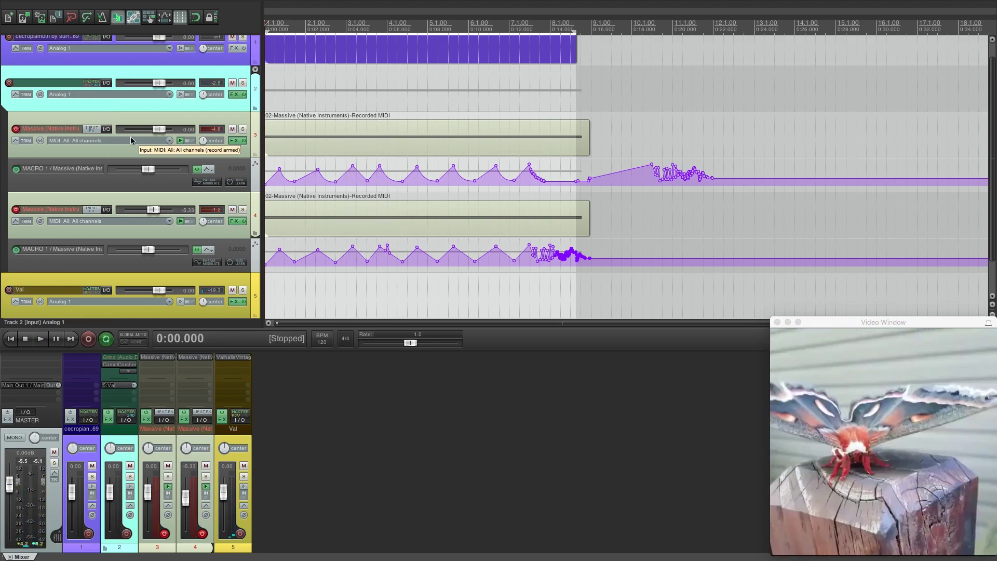
{"action": "key", "text": "ctrl+alt+d"}
{"action": "mouse_move", "coordinate": [61, 242]}
{"action": "left_mouse_down"}
{"action": "mouse_move", "coordinate": [62, 225]}
{"action": "mouse_move", "coordinate": [63, 232]}
{"action": "left_mouse_up"}
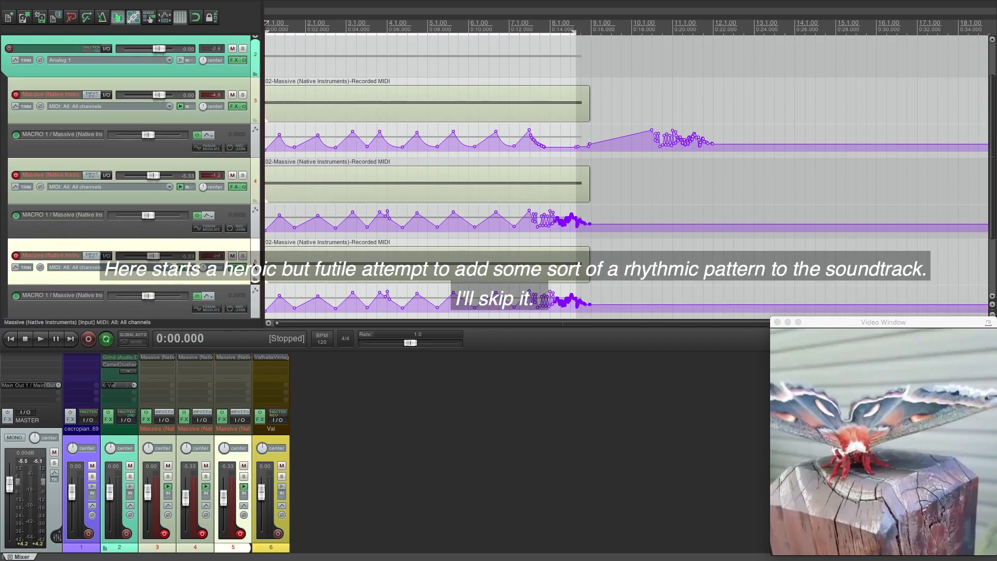
Open the Massive on duplicated track 5 and begin a rhythmic pattern in its 8 Step stepper on steps 1 and 3
{"action": "left_click", "coordinate": [233, 268]}
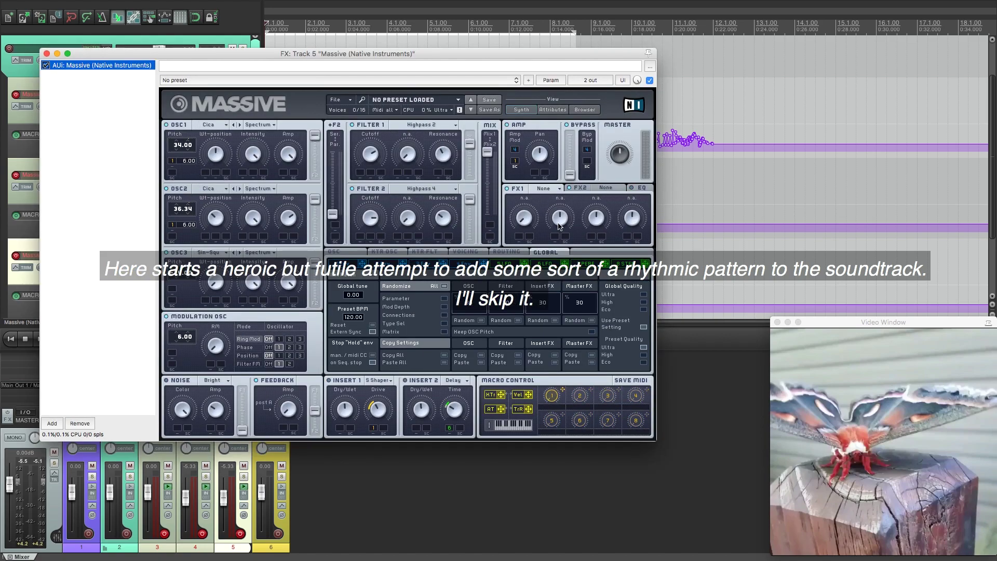
{"action": "left_click", "coordinate": [620, 265]}
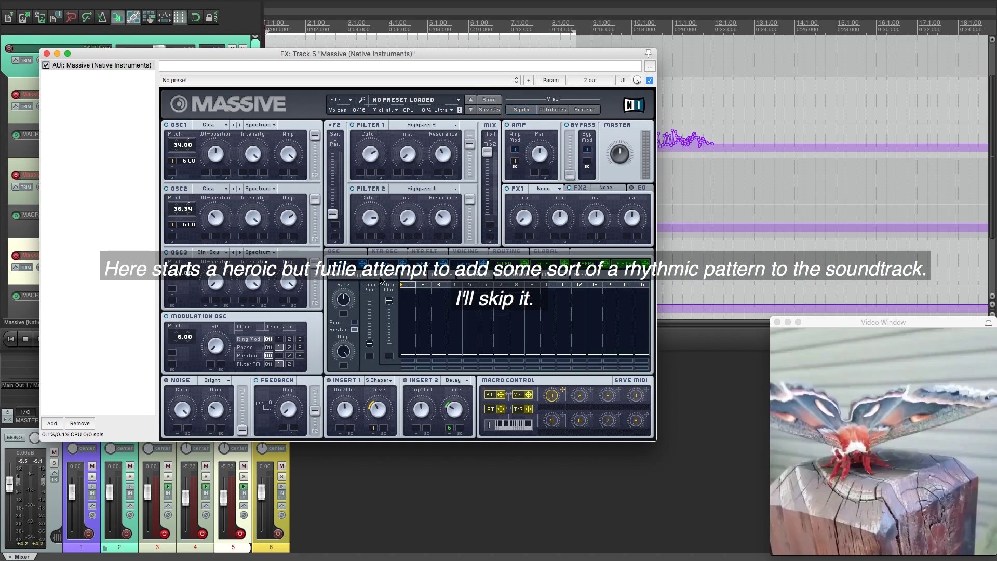
{"action": "left_click", "coordinate": [405, 305]}
{"action": "left_click", "coordinate": [440, 306]}
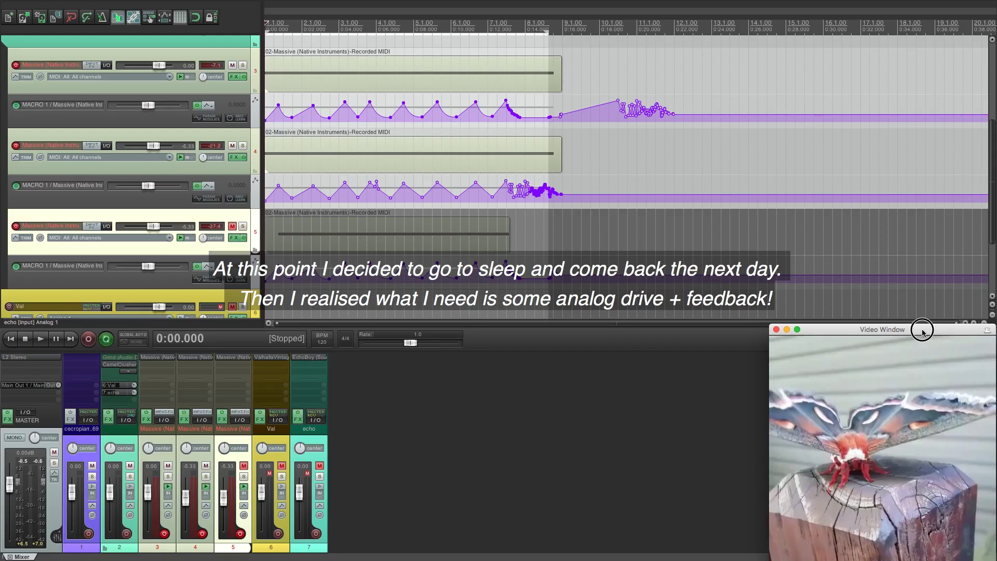
Audition the mix briefly, add a new track after track 5 and name it Feedback
{"action": "key", "text": "space"}
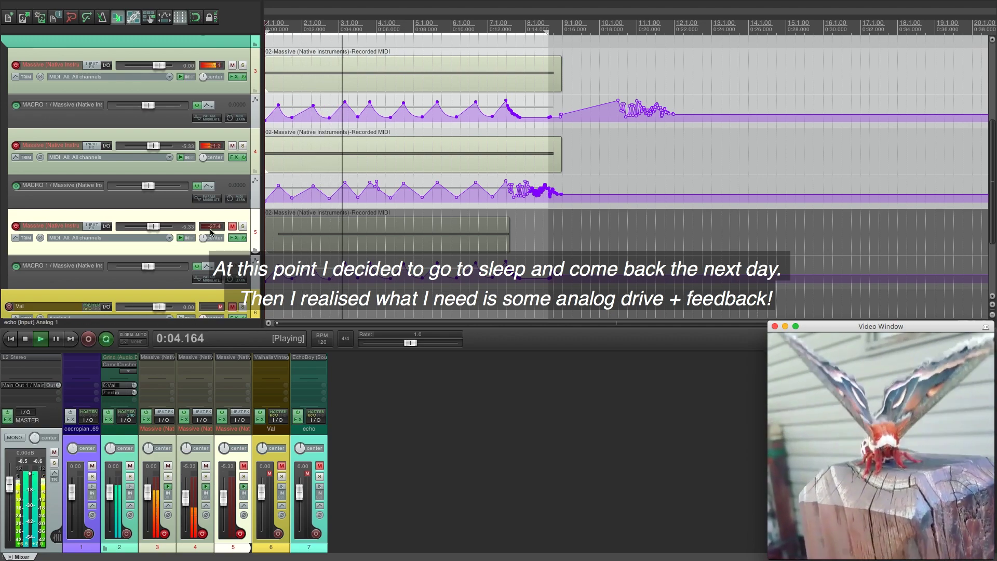
{"action": "key", "text": "space"}
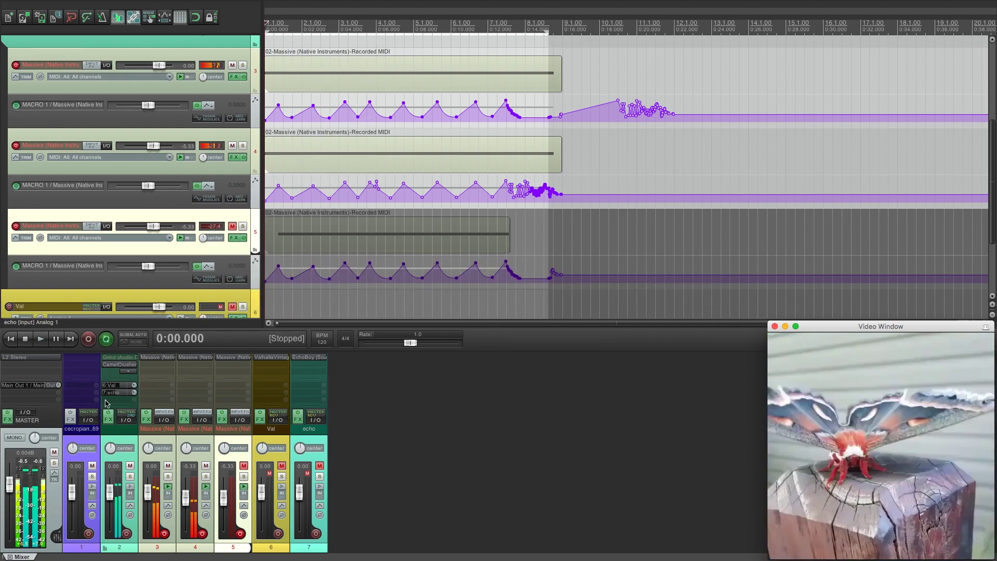
{"action": "left_click", "coordinate": [247, 436]}
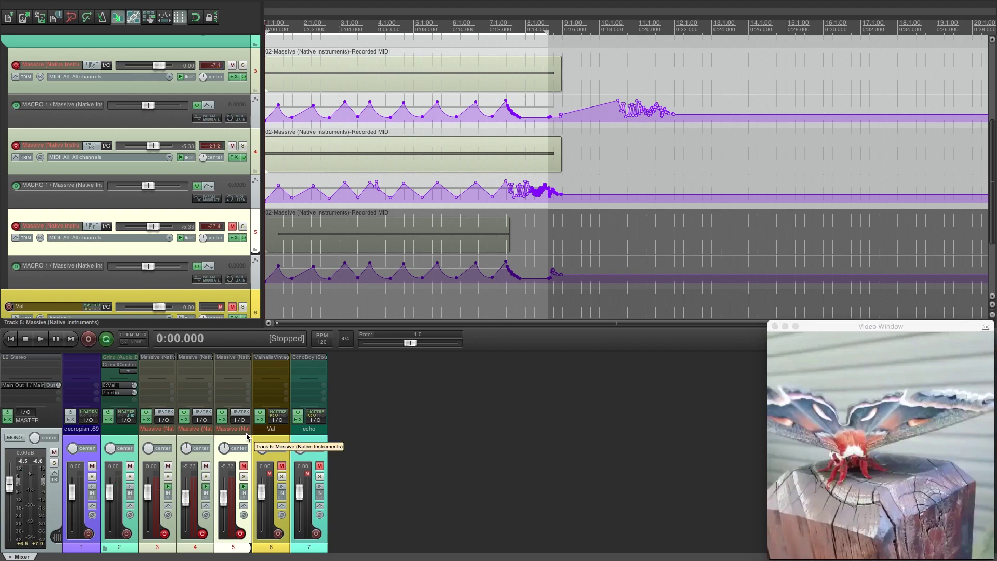
{"action": "key", "text": "super+t"}
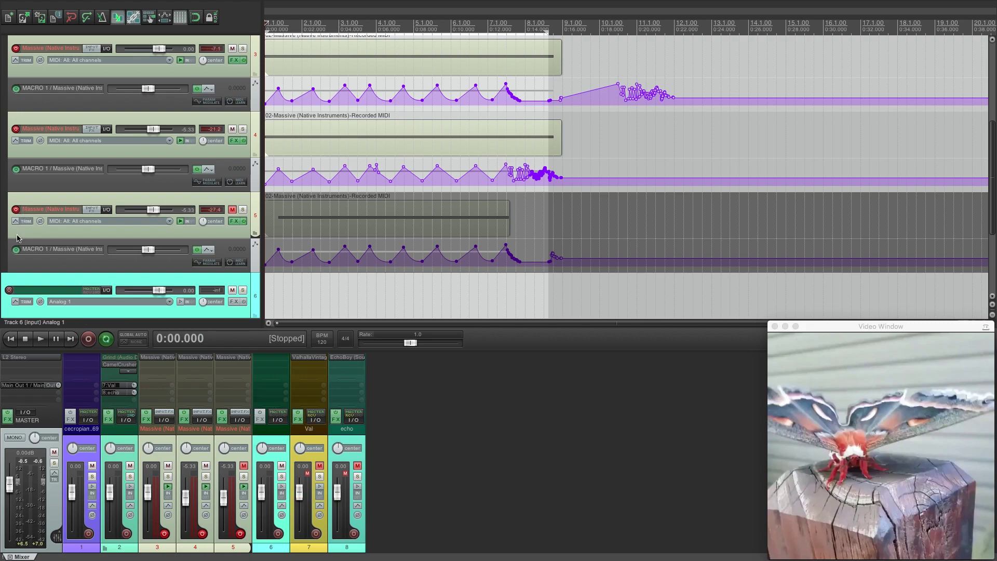
{"action": "double_click", "coordinate": [49, 290]}
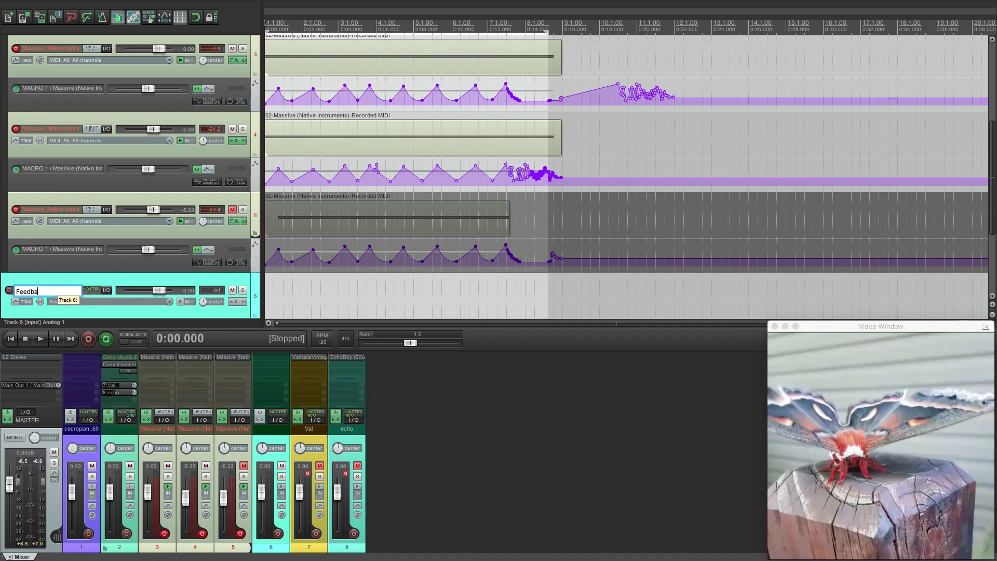
{"action": "key", "text": "Return"}
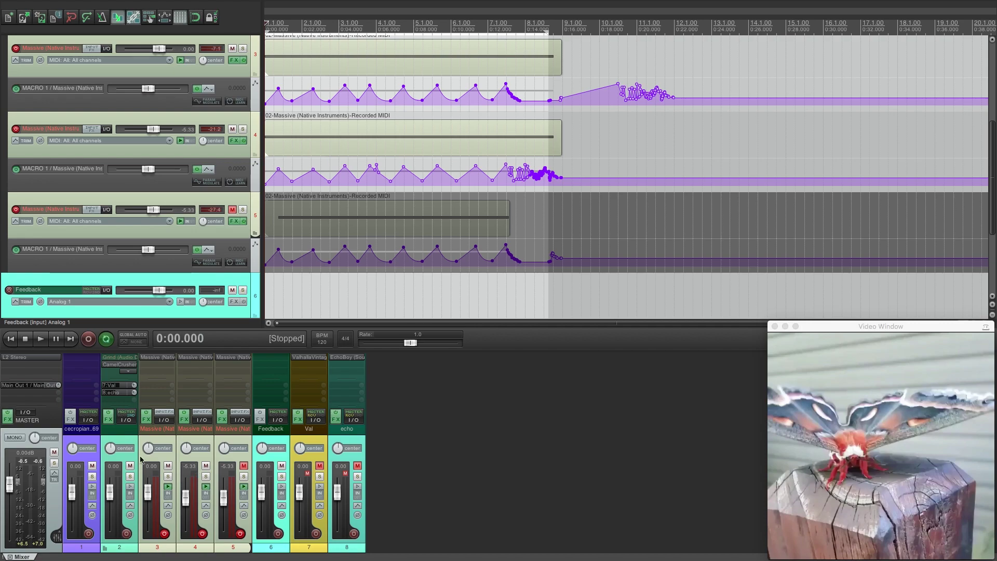
Add the mono hardware output Analog 1 to folder track 2's routing and audition the signal through the analog mixer
{"action": "left_click", "coordinate": [123, 432]}
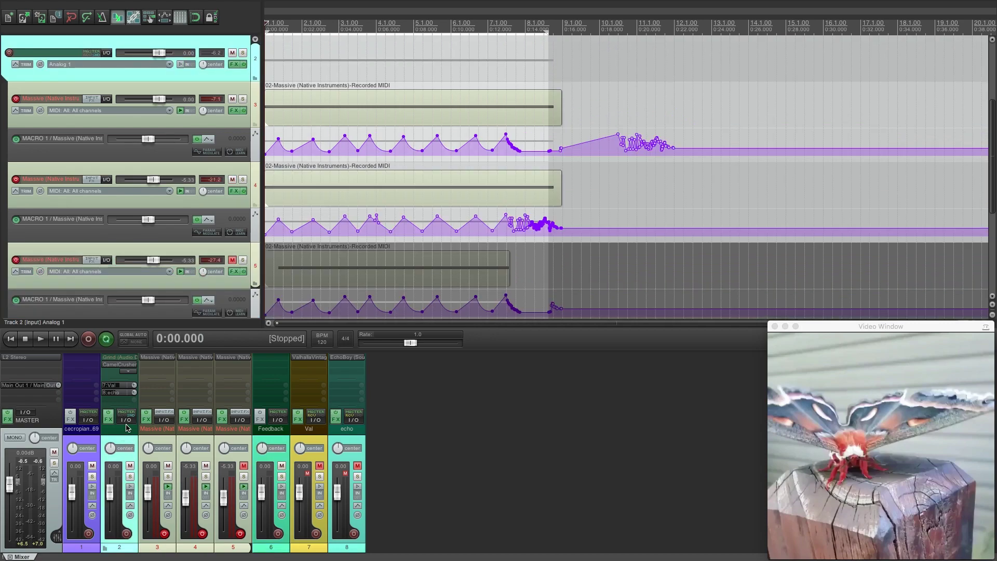
{"action": "left_click", "coordinate": [132, 420]}
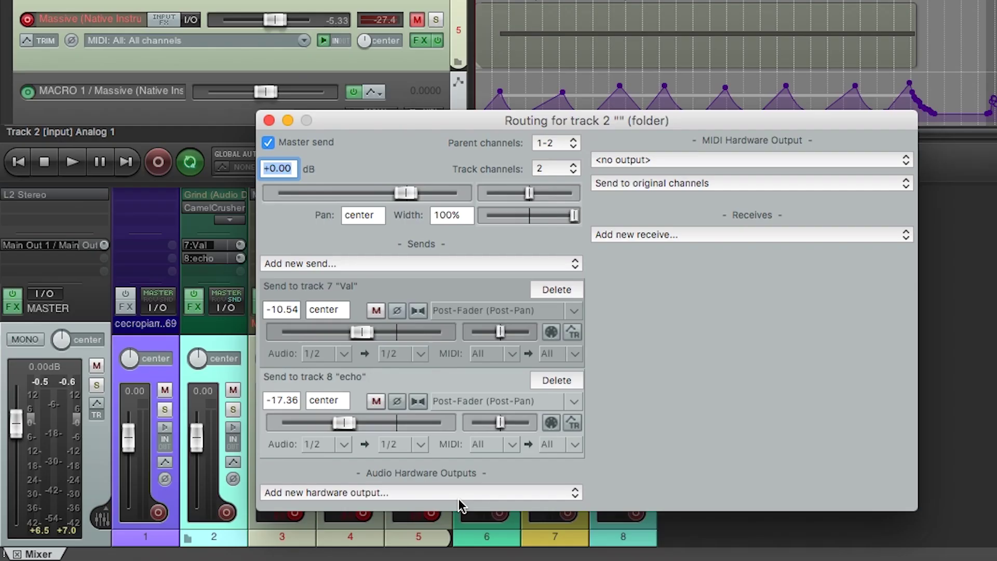
{"action": "left_click", "coordinate": [256, 523]}
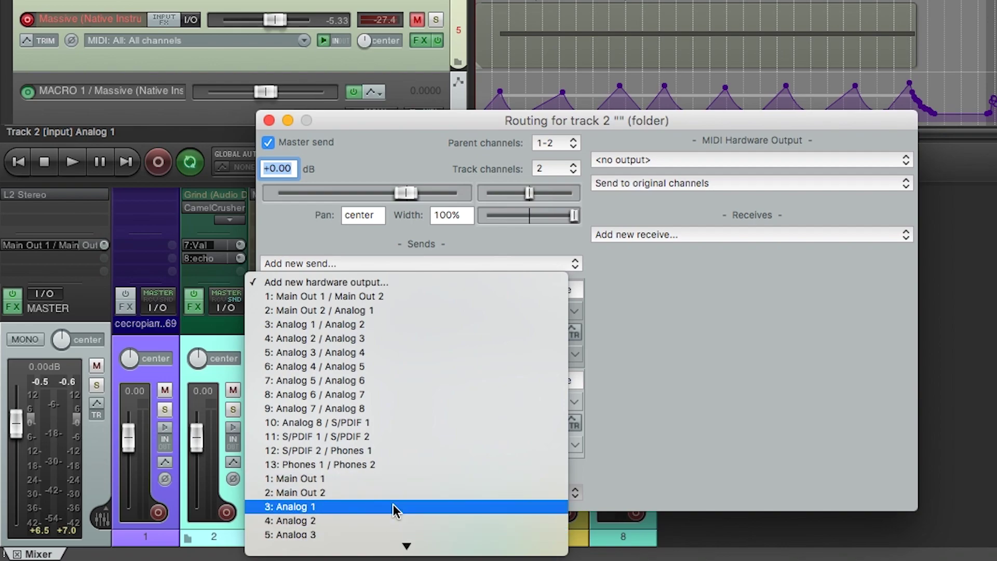
{"action": "left_click", "coordinate": [393, 506]}
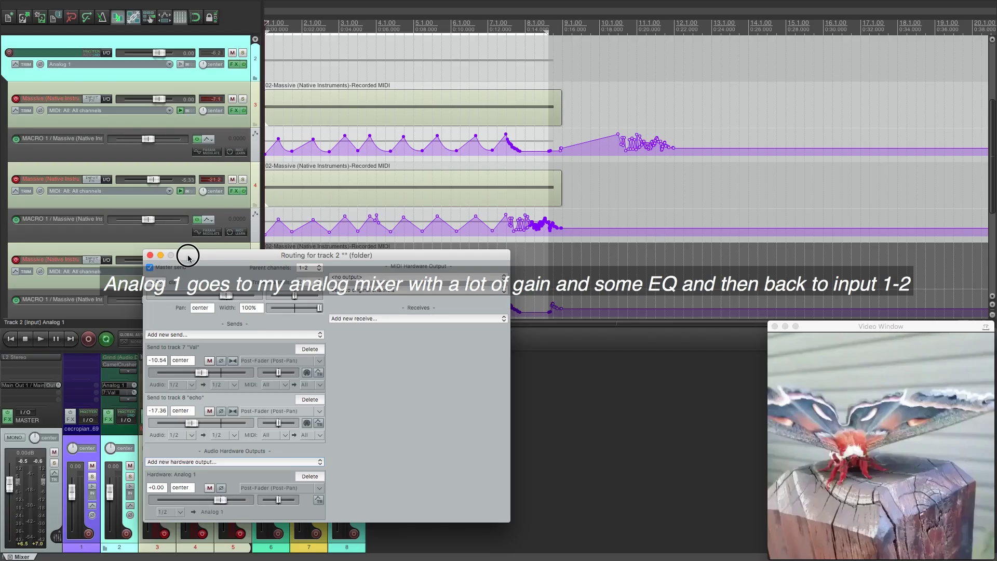
{"action": "left_click_drag", "start_coordinate": [188, 259], "coordinate": [516, 214]}
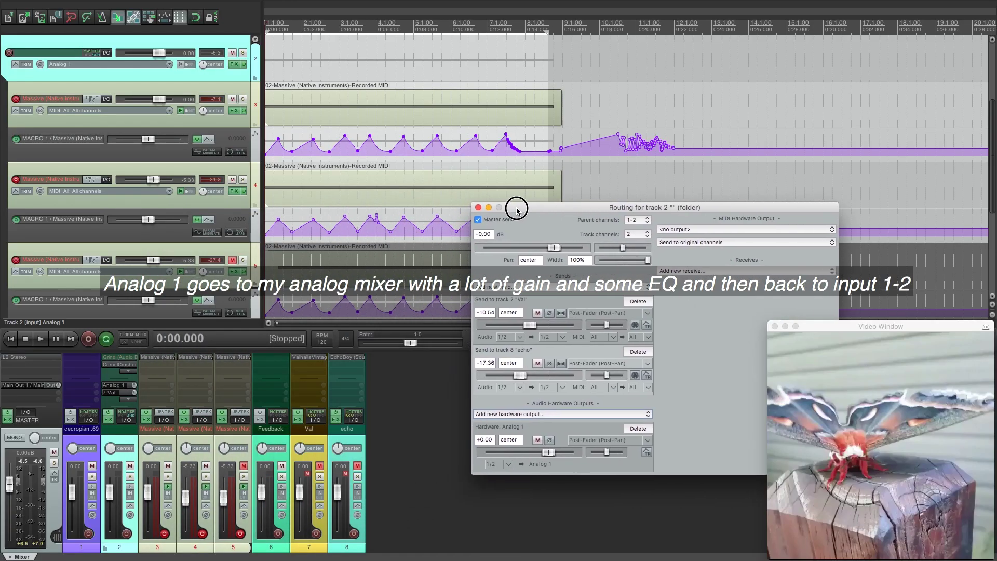
{"action": "left_click", "coordinate": [479, 212]}
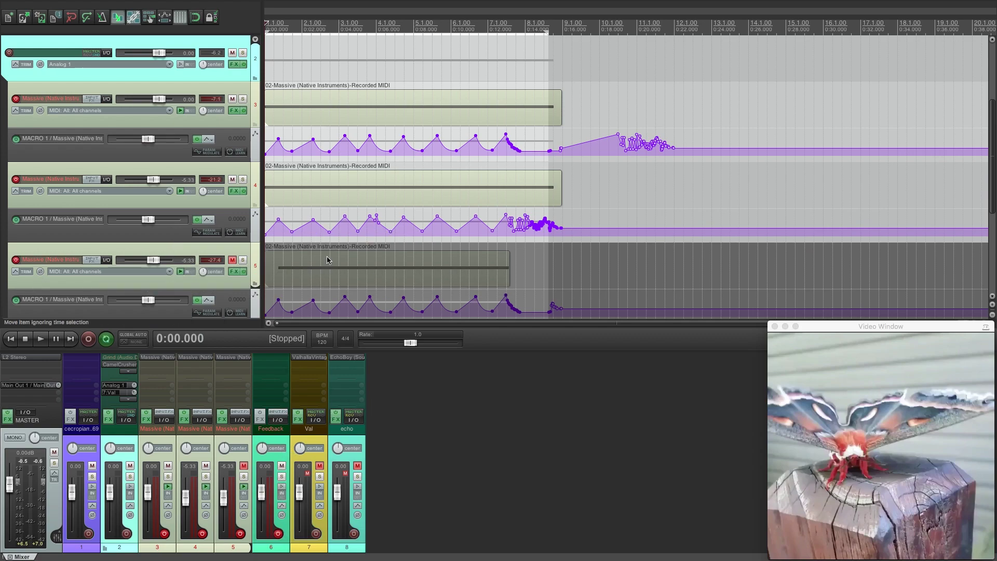
{"action": "key", "text": "space"}
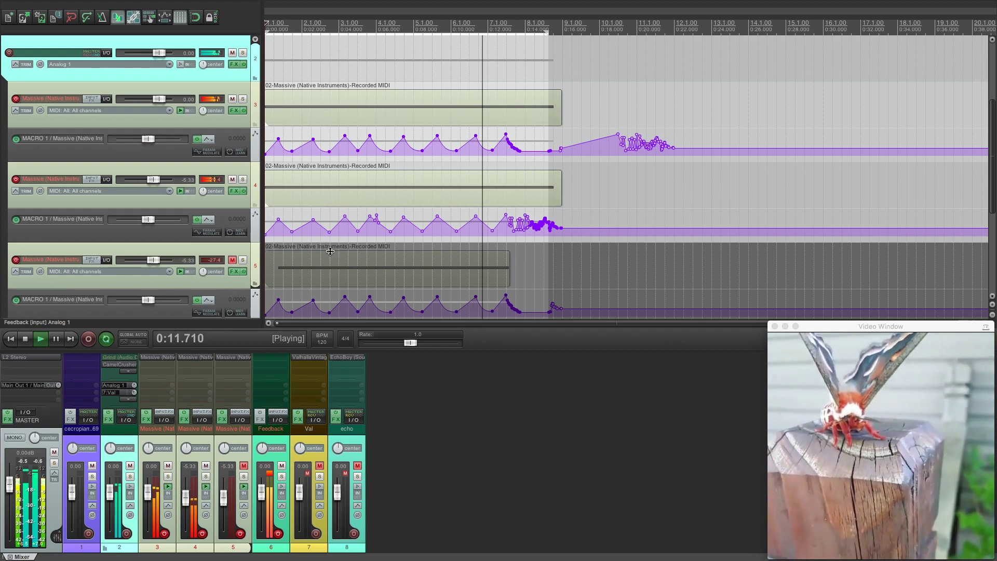
{"action": "key", "text": "space"}
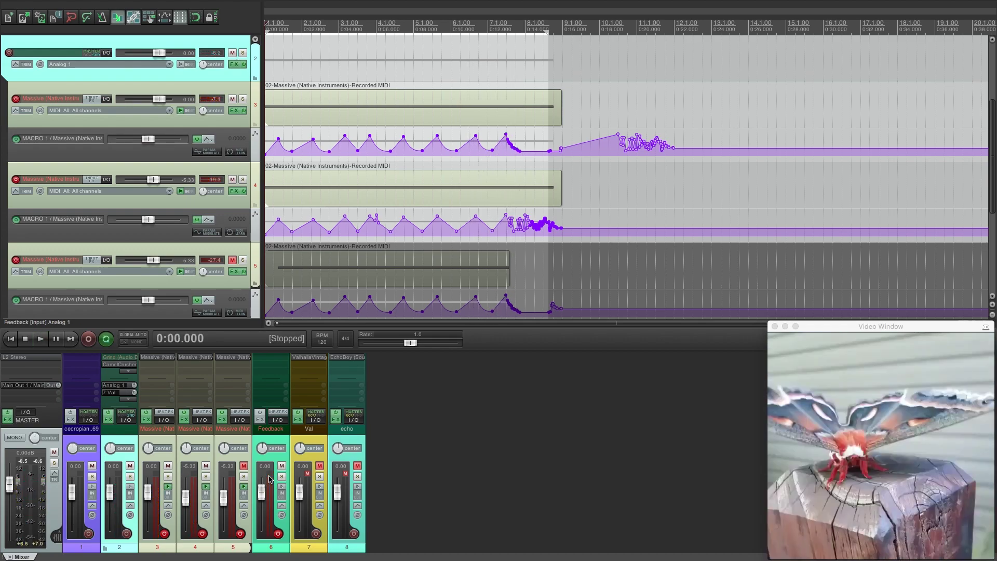
Add the mono hardware output Analog 1 to the Feedback track's routing and audition the feedback loop
{"action": "left_click", "coordinate": [280, 423]}
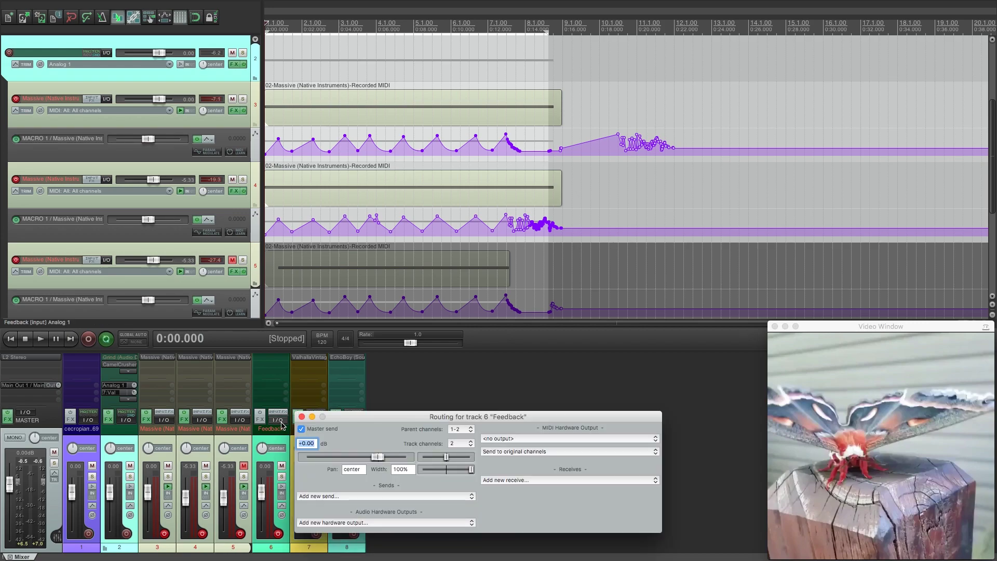
{"action": "left_click", "coordinate": [391, 522]}
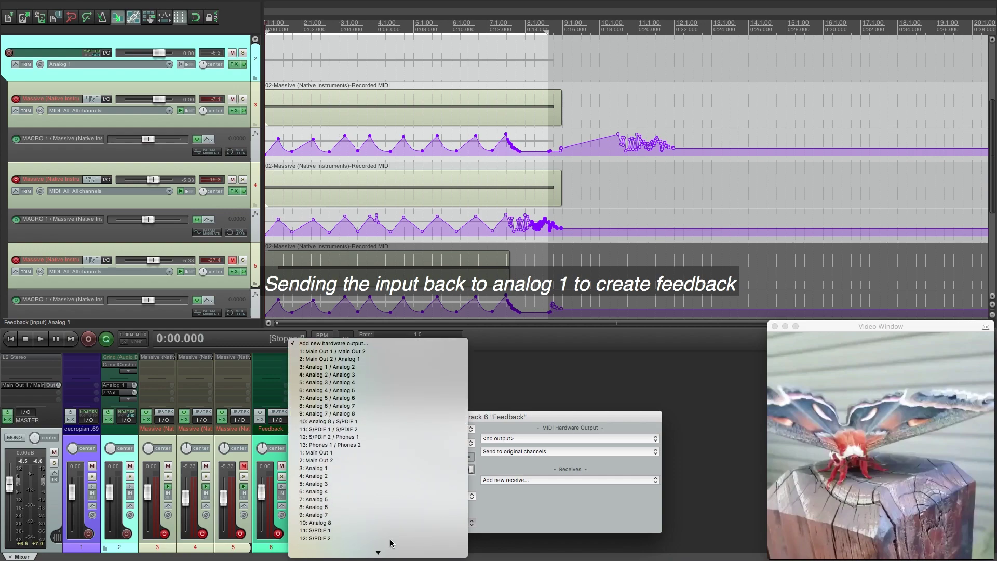
{"action": "left_click", "coordinate": [377, 469]}
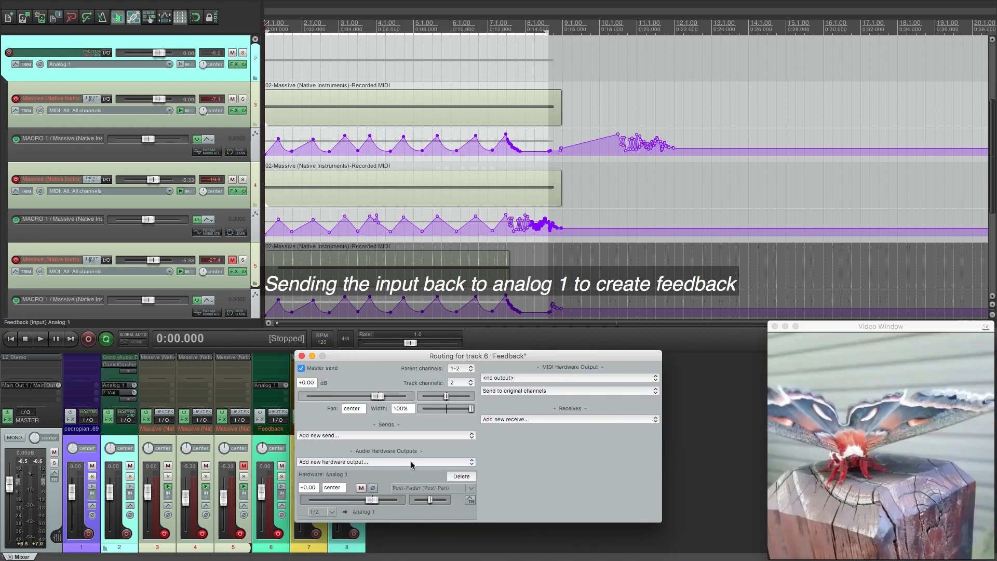
{"action": "left_click", "coordinate": [303, 355]}
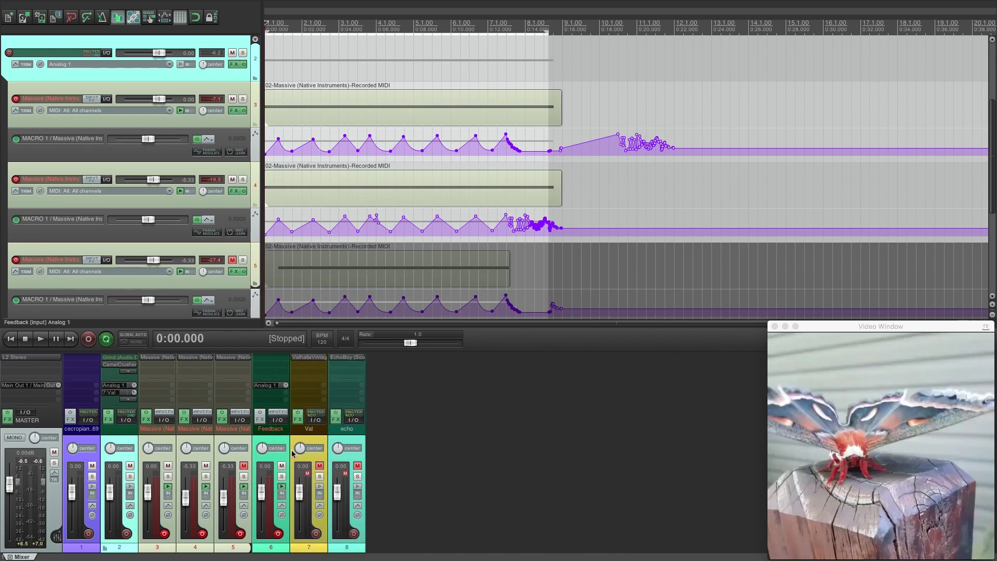
{"action": "key", "text": "space"}
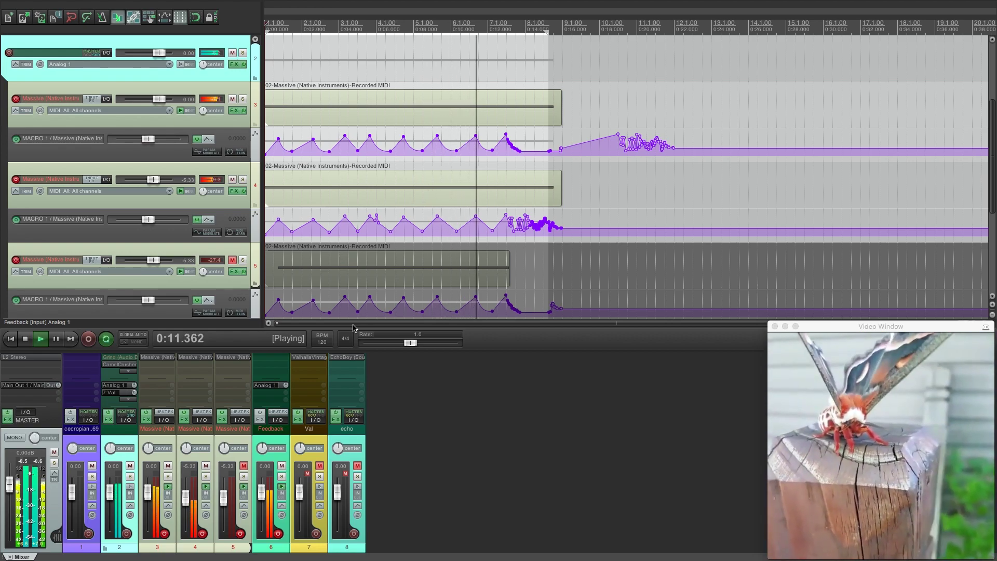
{"action": "key", "text": "space"}
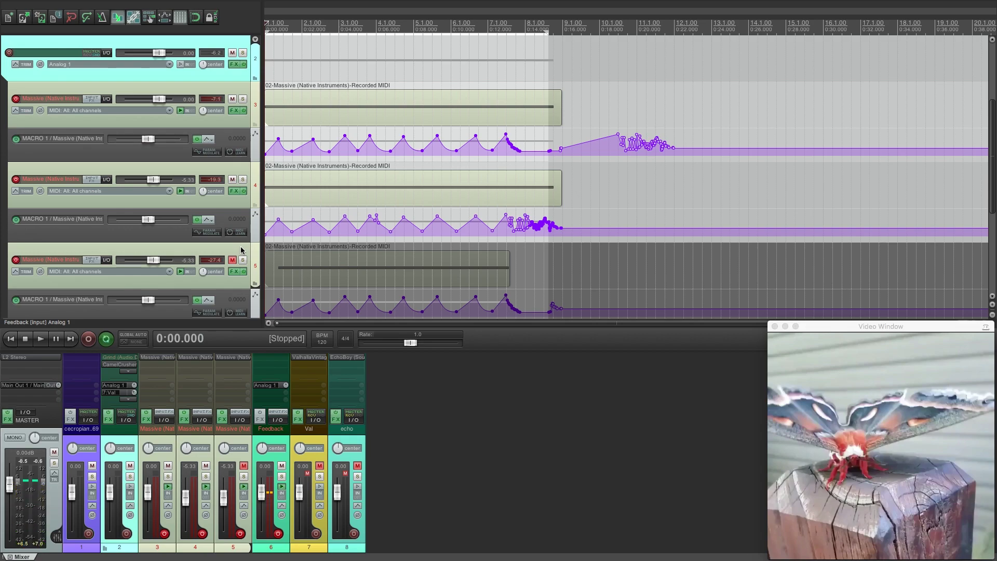
Show the Audio Hardware Output: Volume envelope for the Feedback track
{"action": "left_click", "coordinate": [216, 187]}
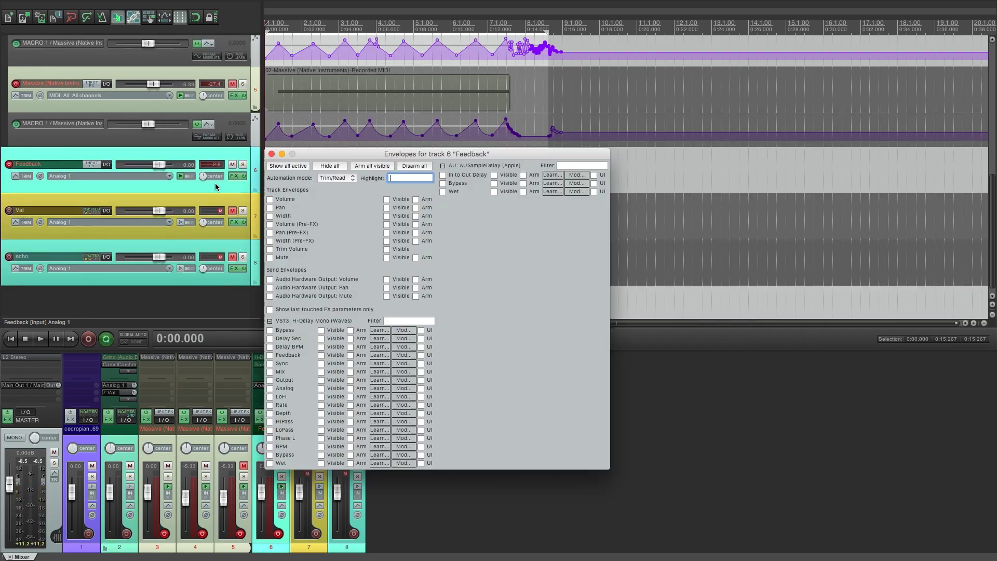
{"action": "left_click", "coordinate": [324, 281]}
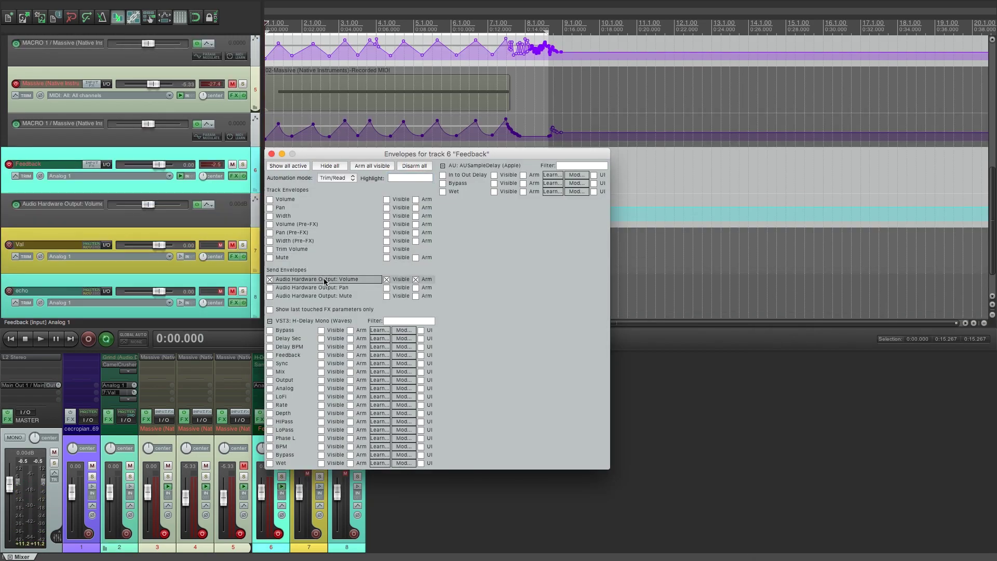
{"action": "left_click", "coordinate": [272, 154]}
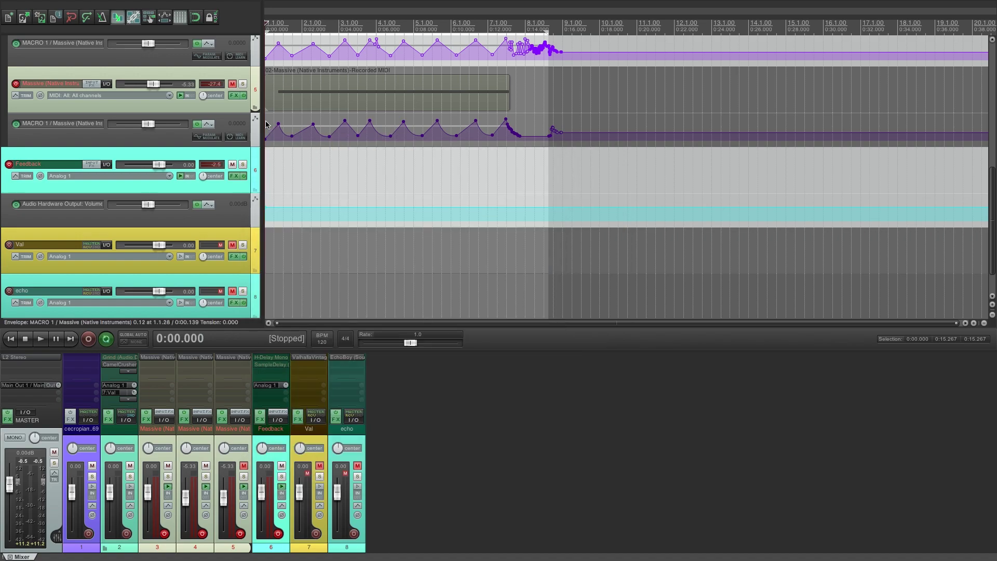
Try to copy track 5's macro 1 envelope points onto the Feedback track's hardware output volume envelope
{"action": "scroll", "coordinate": [256, 127], "scroll_direction": "up", "scroll_amount": 5}
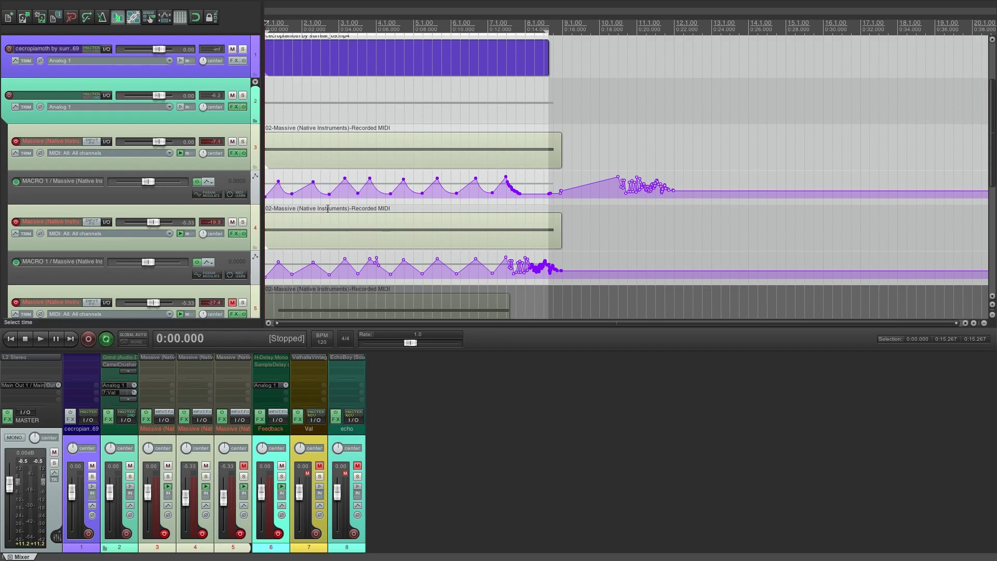
{"action": "scroll", "coordinate": [256, 237], "scroll_direction": "down", "scroll_amount": 4}
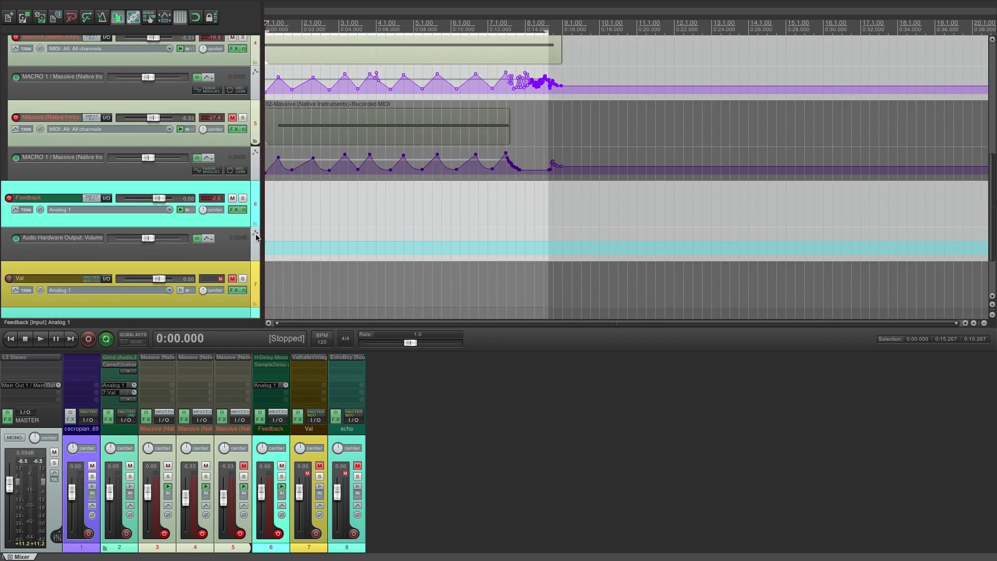
{"action": "left_click", "coordinate": [267, 177]}
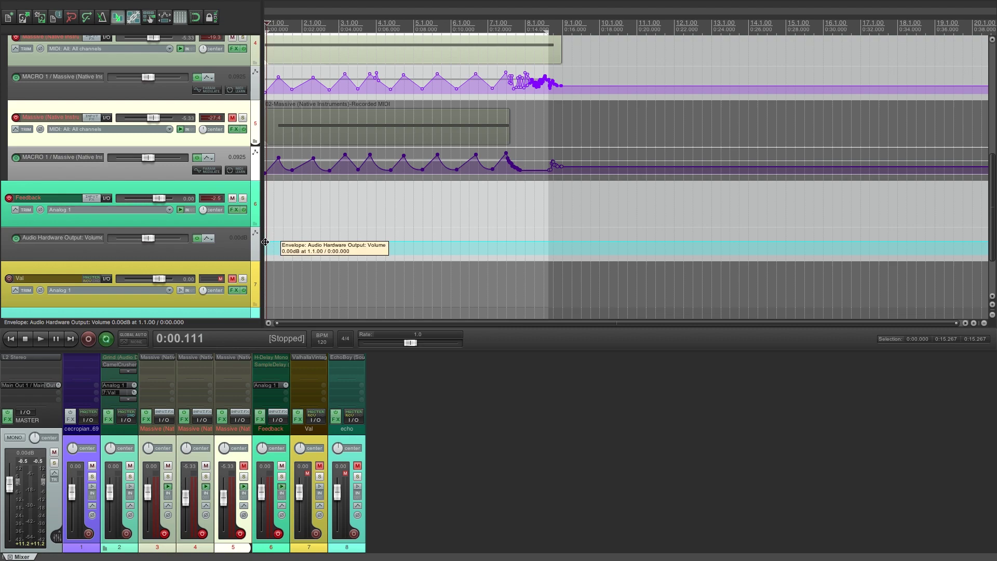
{"action": "key", "text": "ctrl+v"}
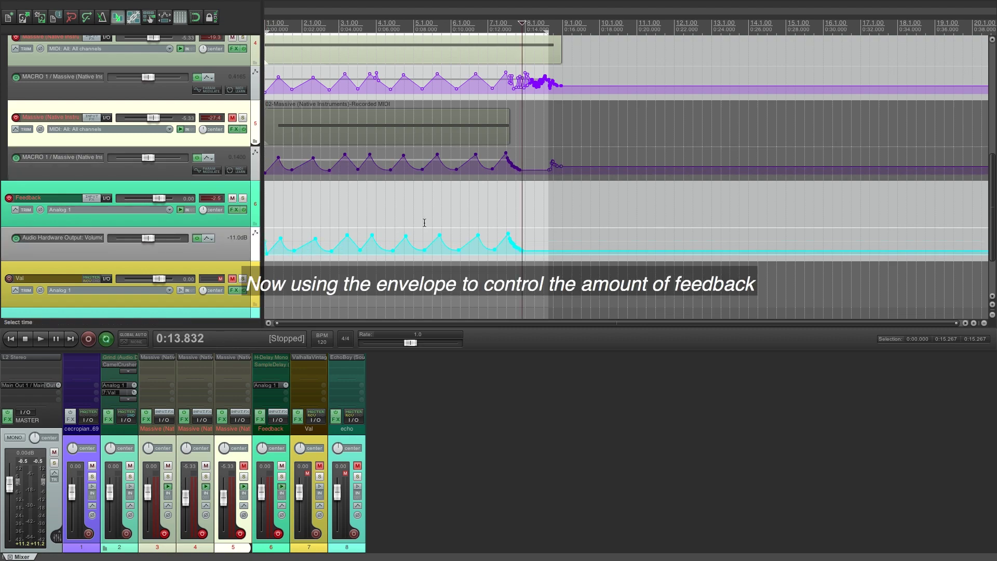
{"action": "key", "text": "Home"}
{"action": "scroll", "coordinate": [424, 223], "scroll_direction": "up", "scroll_amount": 5}
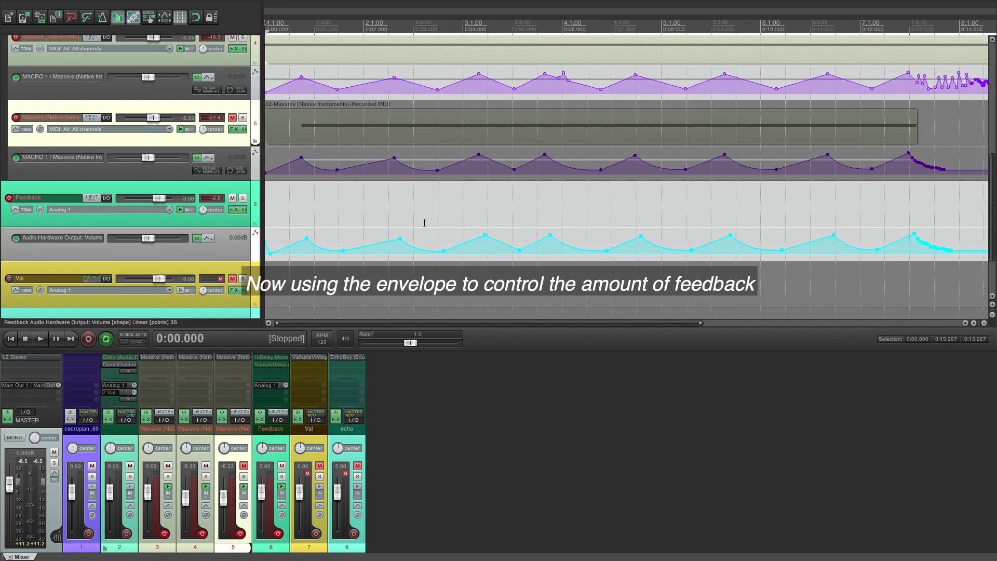
Make a time selection from the project start to about 13.98 s across track 5's macro 1 envelope
{"action": "left_click", "coordinate": [267, 173]}
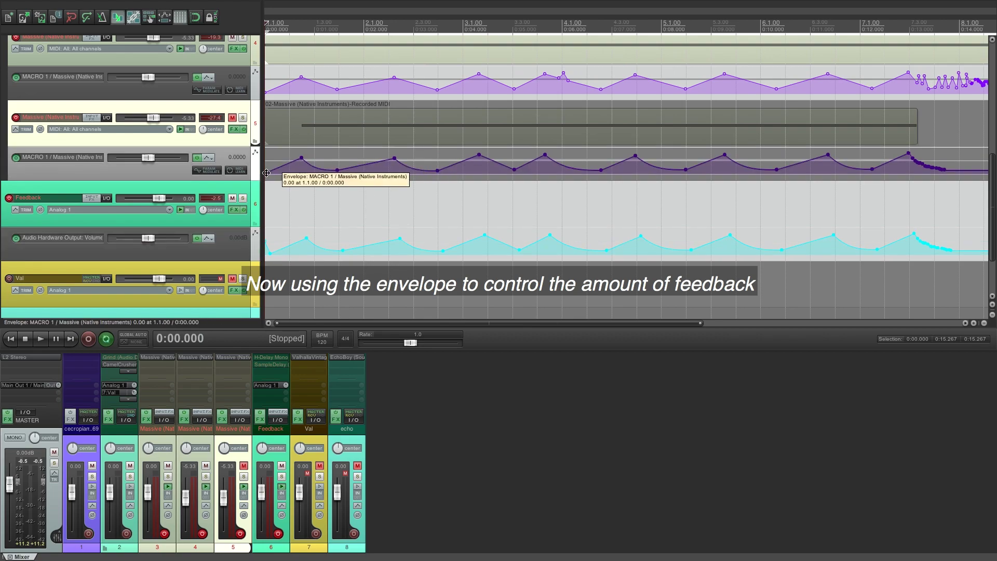
{"action": "left_click", "coordinate": [904, 210]}
{"action": "left_click_drag", "start_coordinate": [954, 187], "coordinate": [191, 77]}
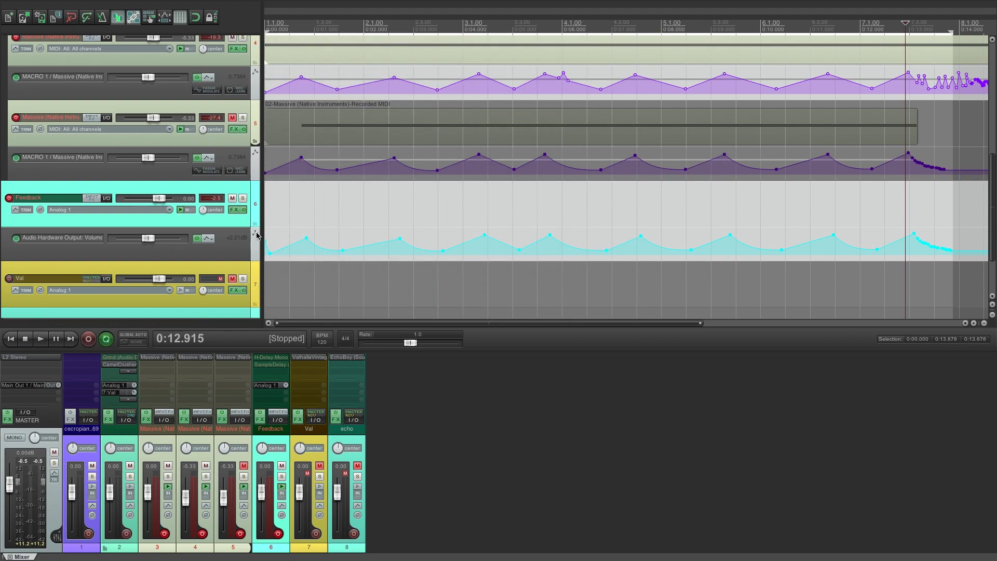
Undo the misplaced pastes, paste the macro 1 points at the start of Feedback's hardware output volume envelope, and start playback
{"action": "left_click", "coordinate": [268, 243]}
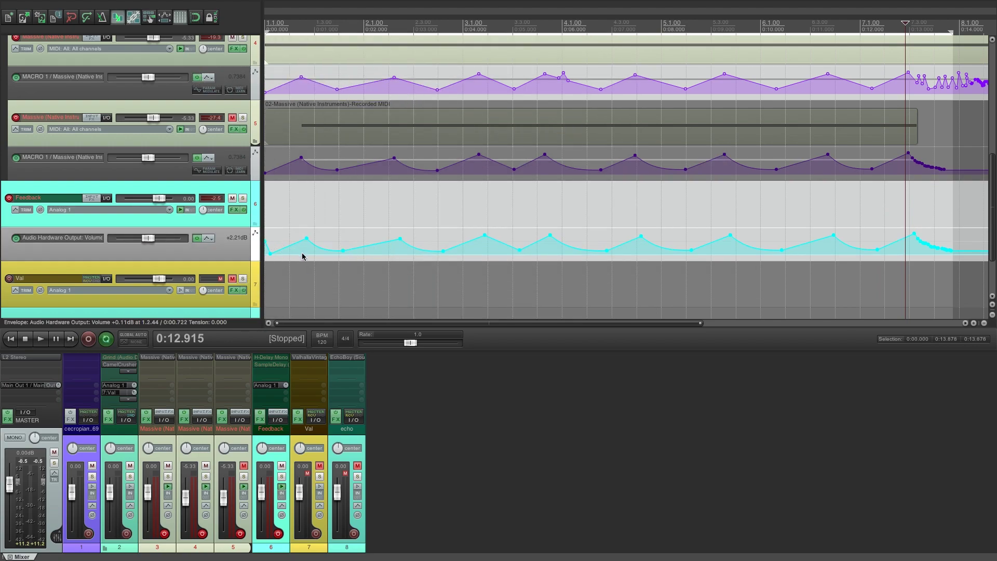
{"action": "key", "text": "End"}
{"action": "key", "text": "Home"}
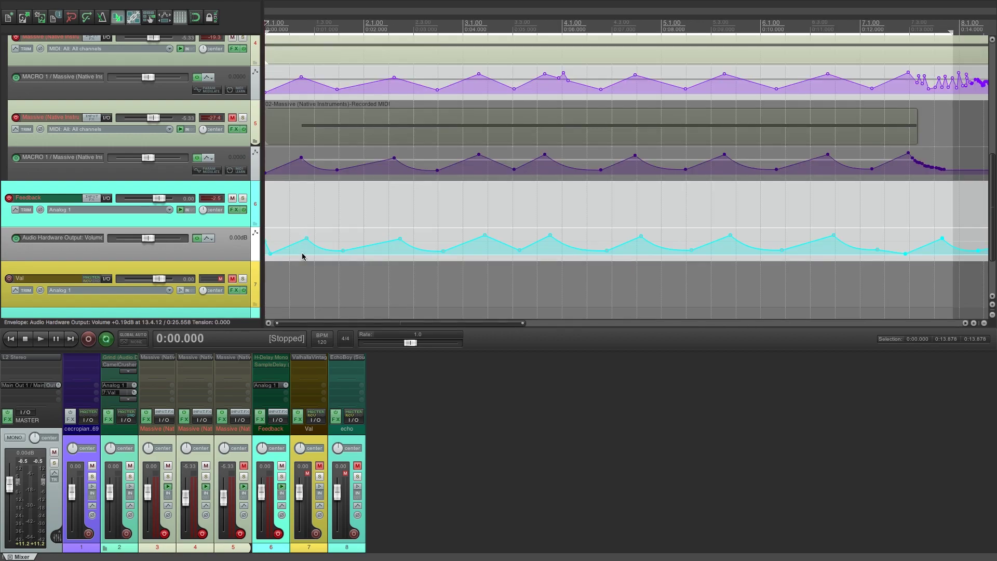
{"action": "key", "text": "ctrl+z"}
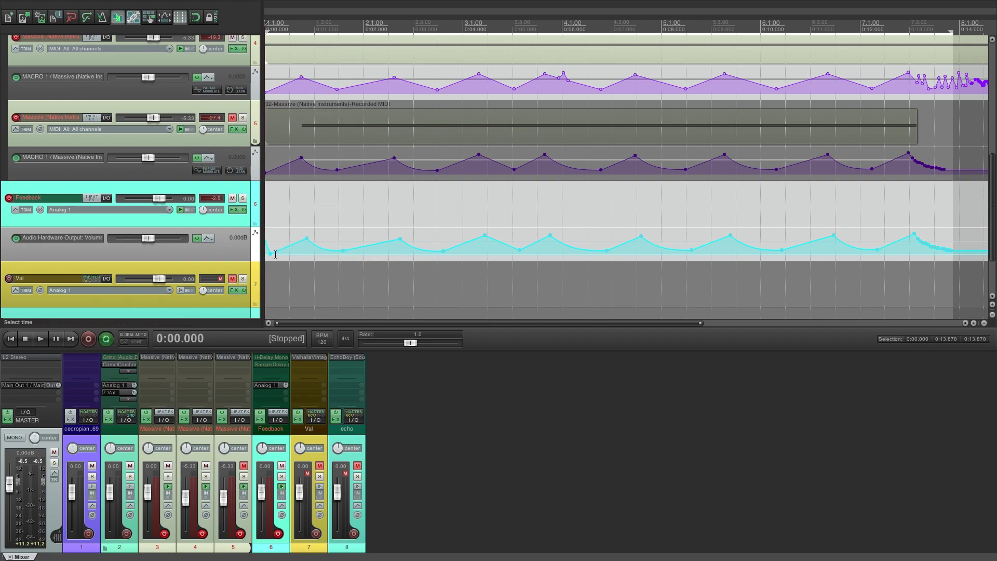
{"action": "key", "text": "ctrl+z"}
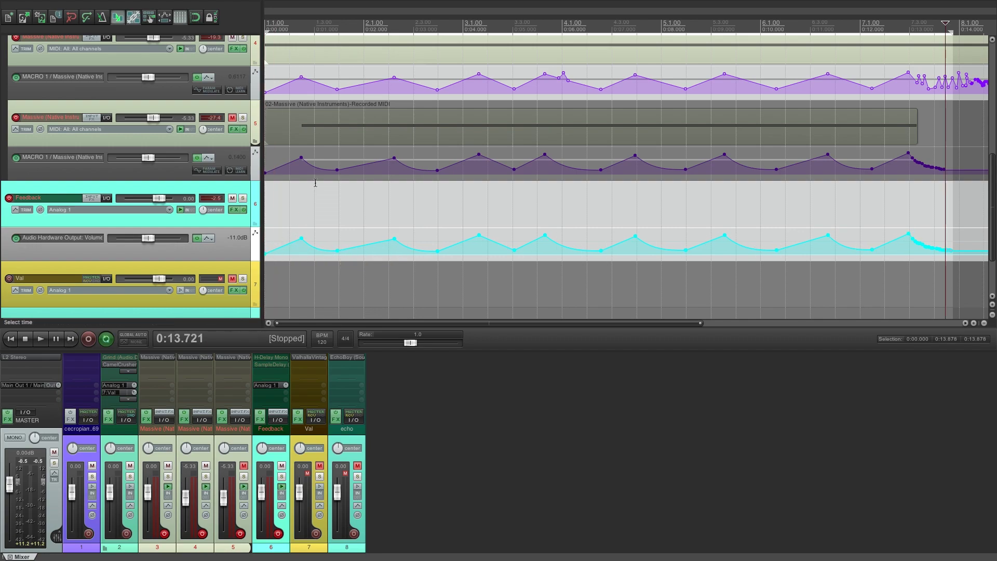
{"action": "key", "text": "space"}
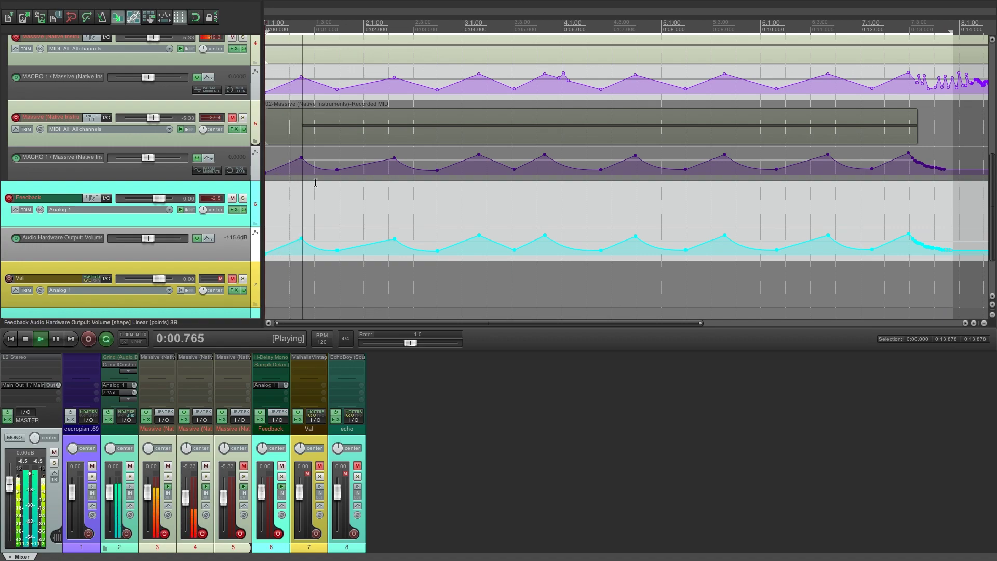
Lower the Feedback track's Analog 1 hardware output to -15.41 dB and audition the result in playback
{"action": "key", "text": "space"}
{"action": "key", "text": "space"}
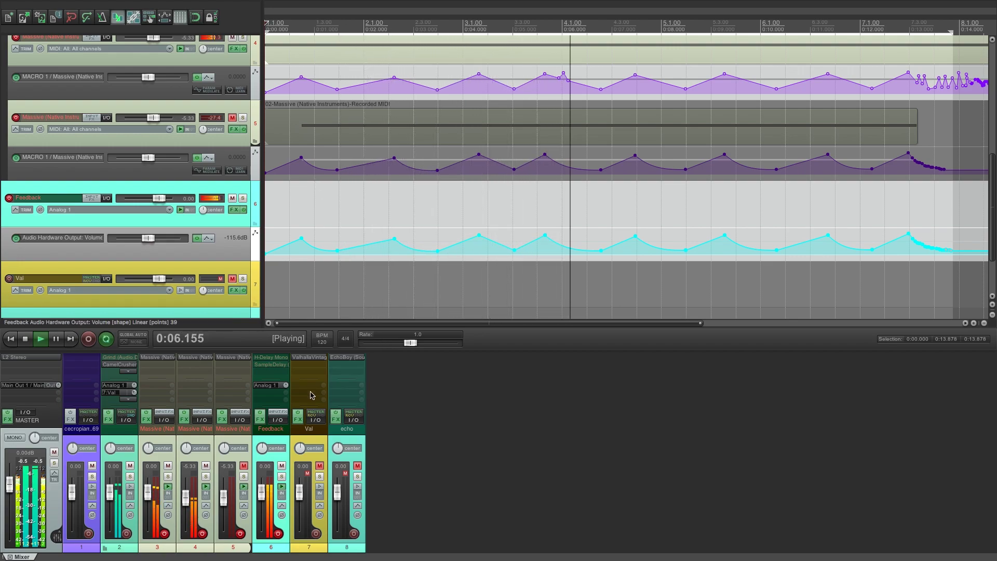
{"action": "key", "text": "space"}
{"action": "left_click", "coordinate": [283, 419]}
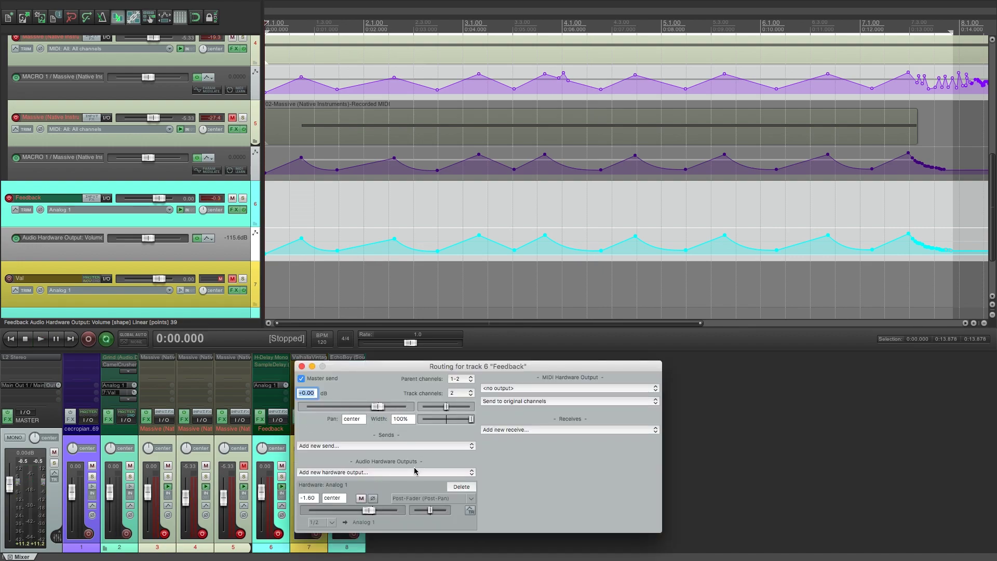
{"action": "left_click_drag", "start_coordinate": [362, 516], "coordinate": [350, 514]}
{"action": "key", "text": "space"}
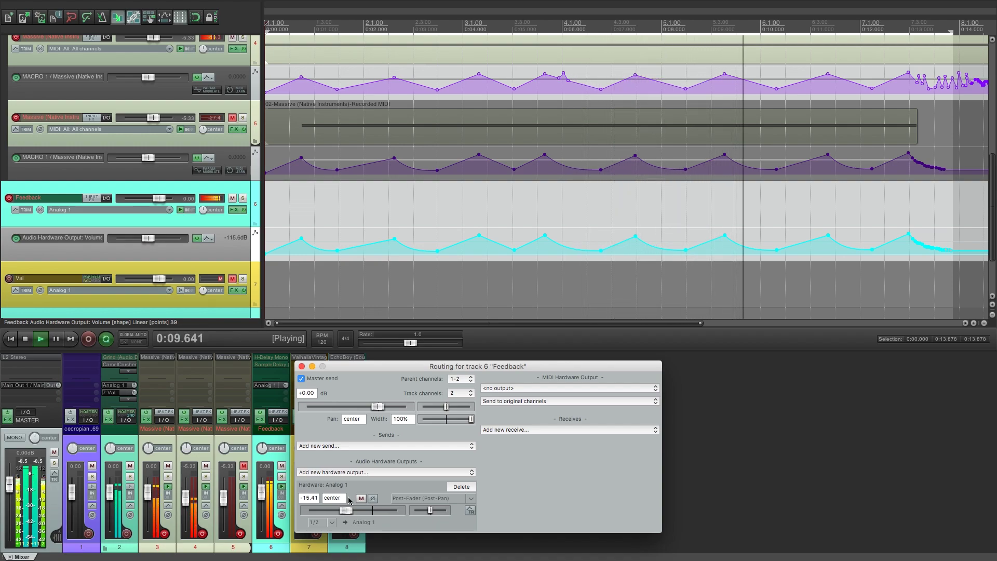
{"action": "left_click_drag", "start_coordinate": [558, 362], "coordinate": [491, 335]}
{"action": "key", "text": "space"}
{"action": "key", "text": "Escape"}
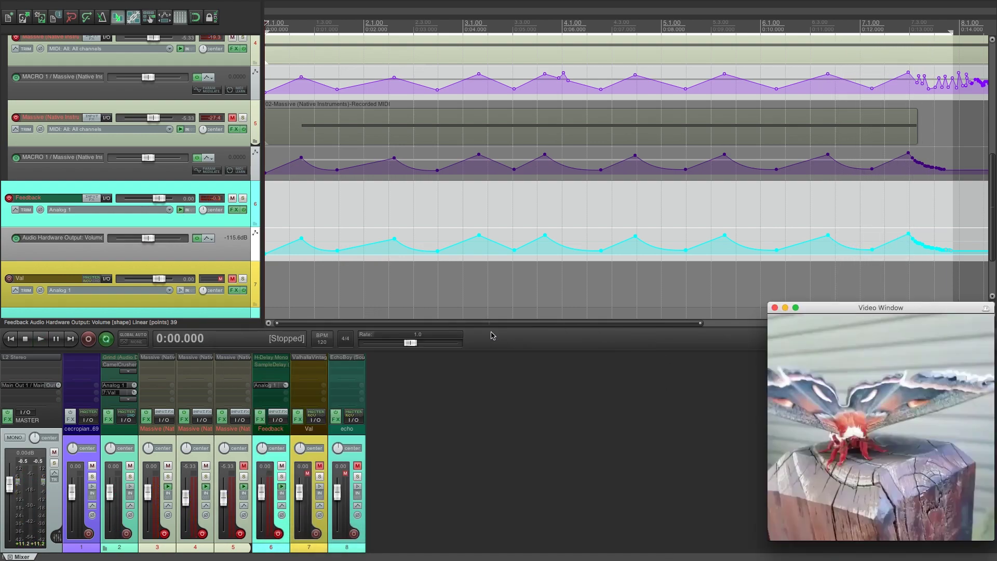
Play the project alongside the moth video and set the Feedback track's Analog 1 hardware output to -12.59 dB
{"action": "key", "text": "space"}
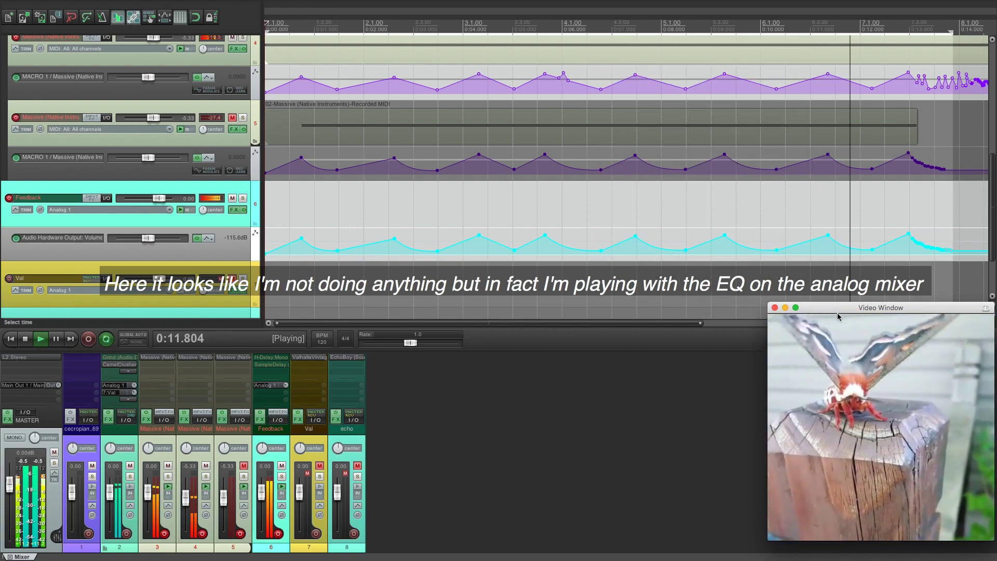
{"action": "left_click_drag", "start_coordinate": [838, 311], "coordinate": [701, 300]}
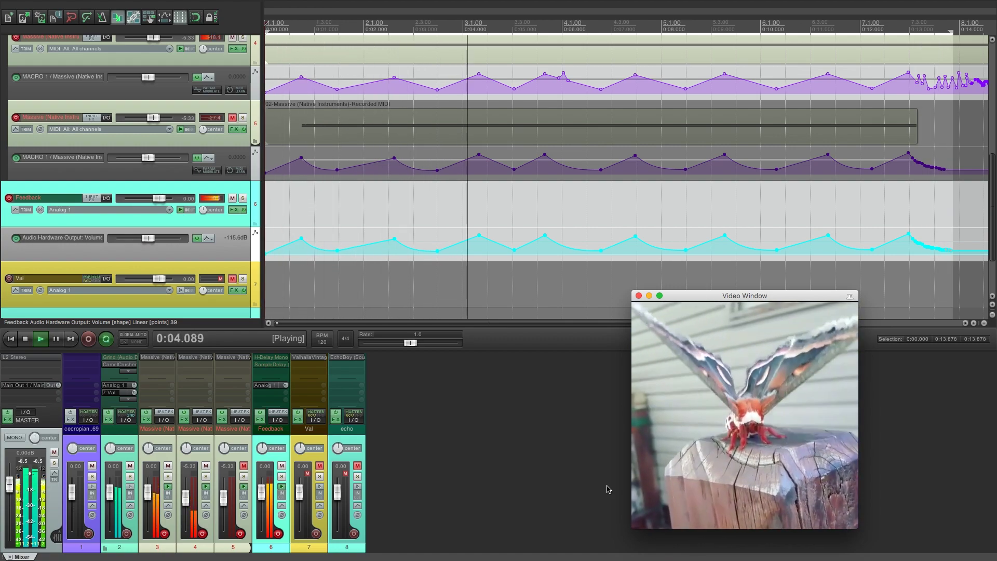
{"action": "left_click", "coordinate": [276, 420]}
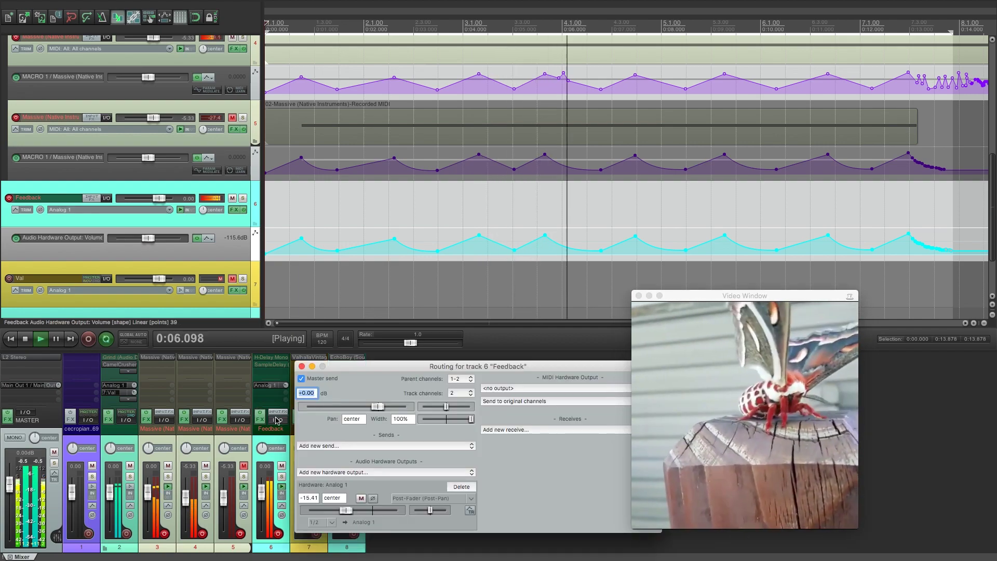
{"action": "left_click_drag", "start_coordinate": [346, 511], "coordinate": [351, 513]}
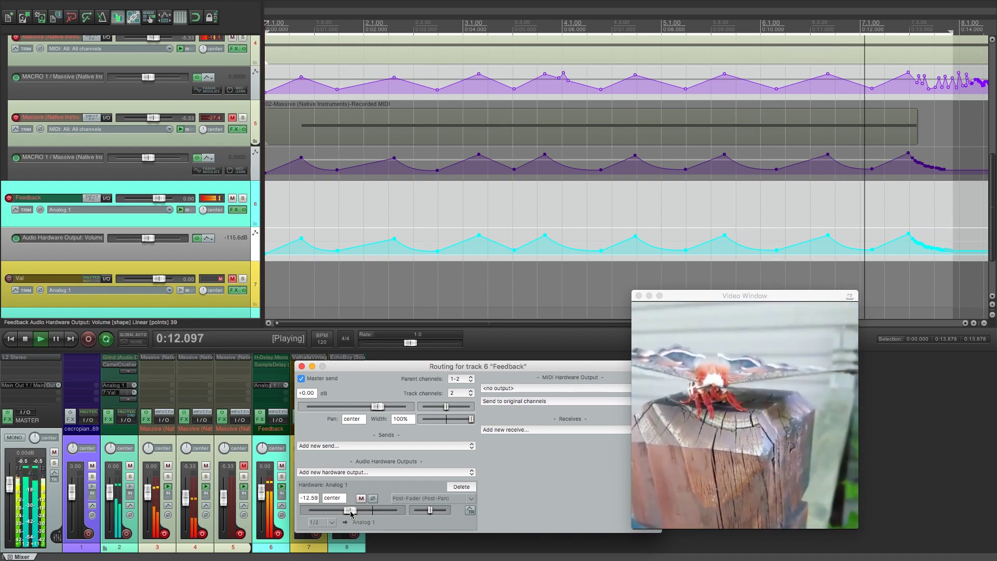
{"action": "left_click_drag", "start_coordinate": [419, 369], "coordinate": [311, 318]}
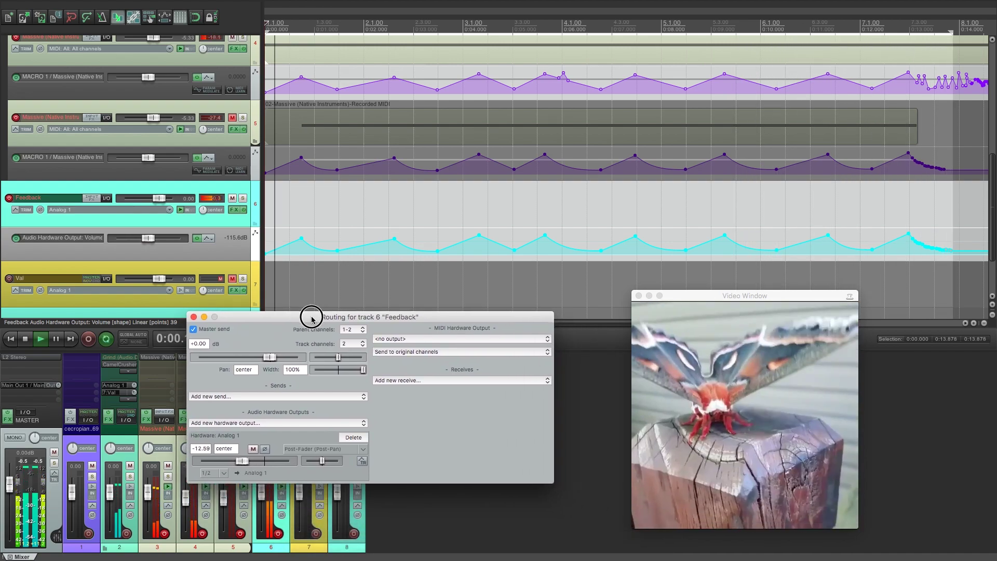
{"action": "left_click", "coordinate": [194, 317]}
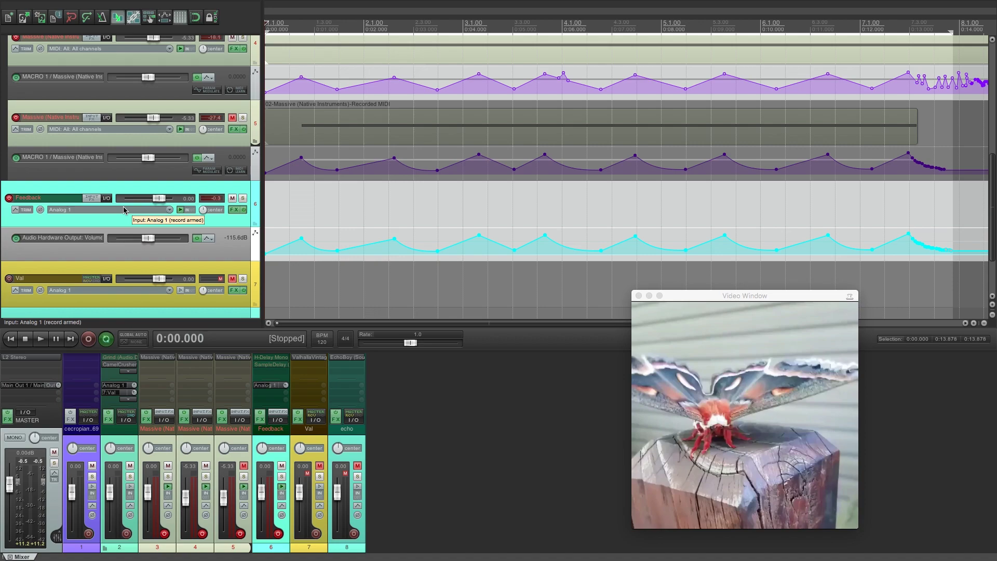
Disarm the three Massive tracks, record the analog input onto the Feedback track over the time selection, and save the recording
{"action": "key", "text": "super+r"}
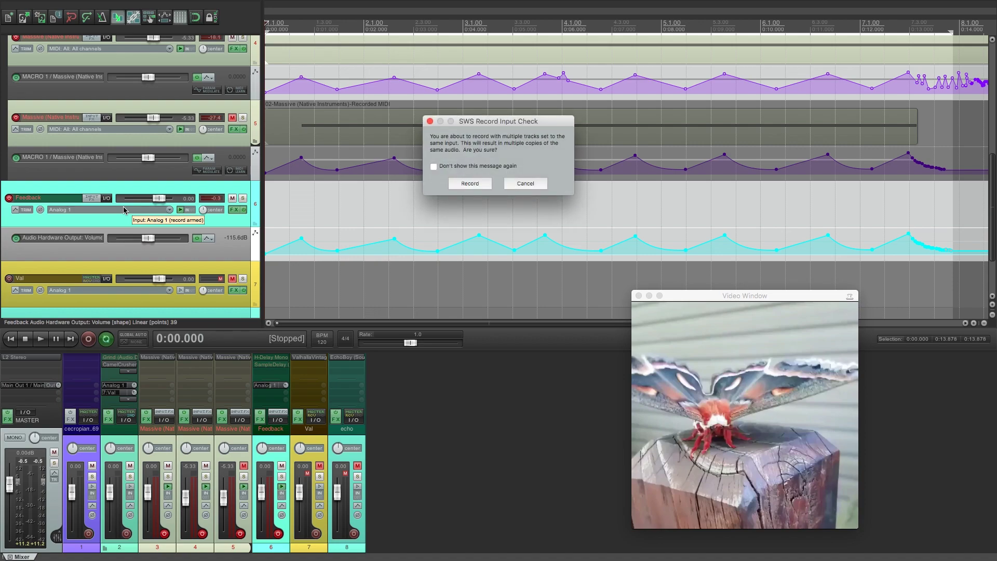
{"action": "key", "text": "Escape"}
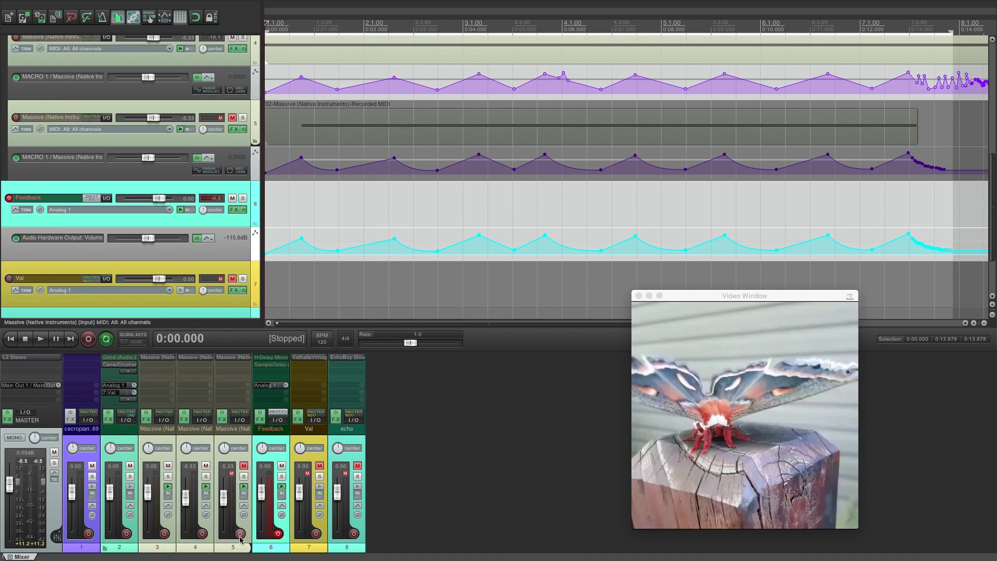
{"action": "key", "text": "super+r"}
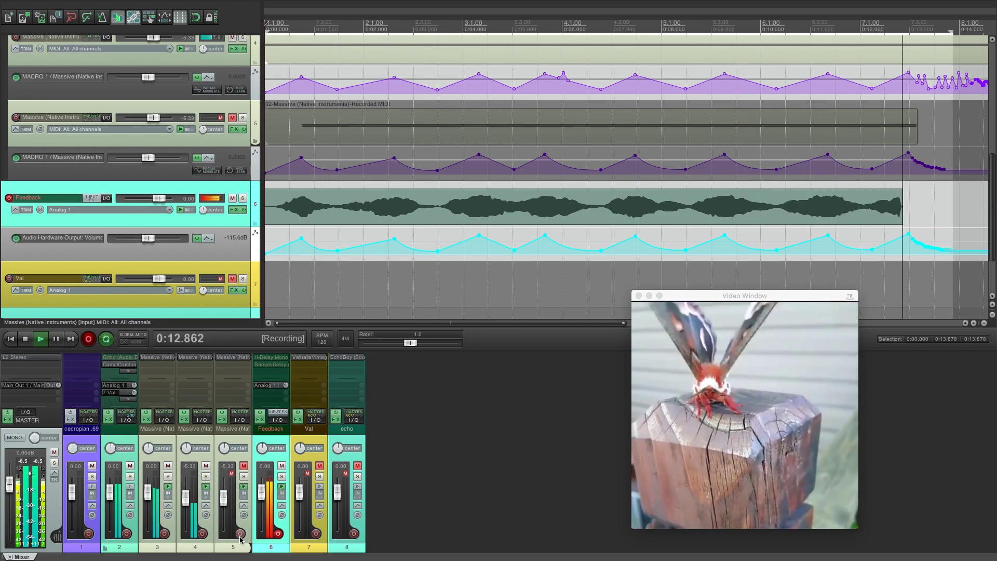
{"action": "key", "text": "space"}
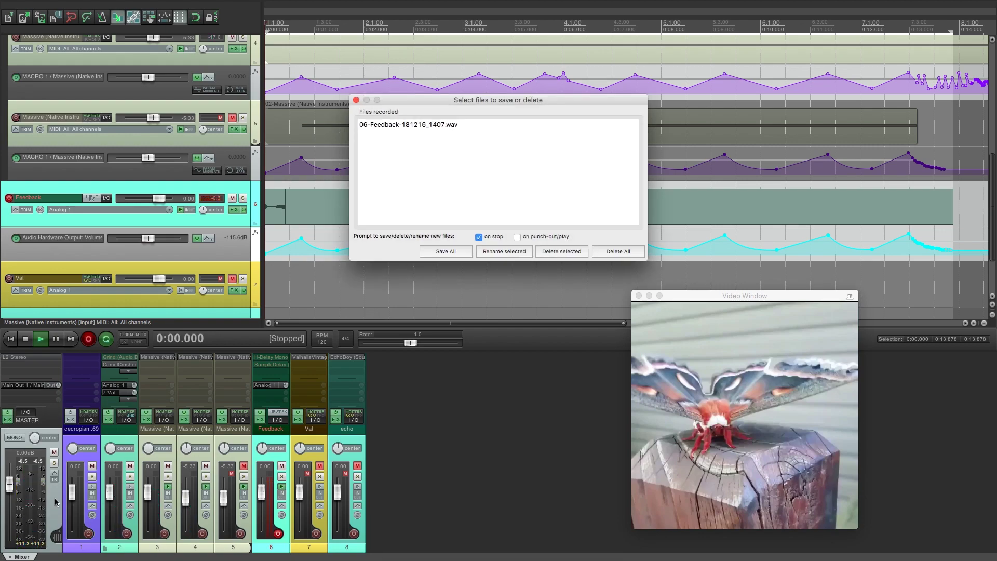
{"action": "left_click", "coordinate": [429, 252]}
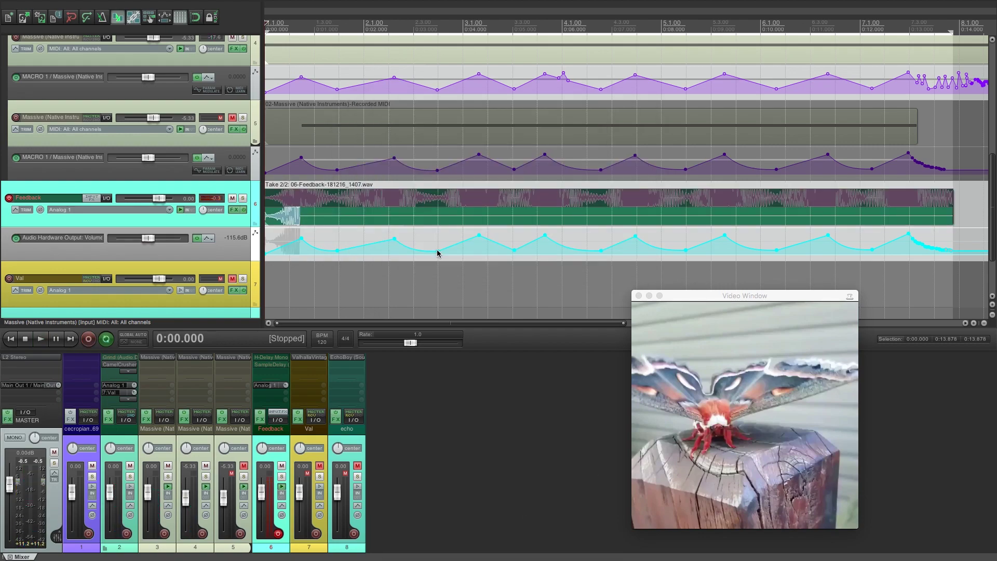
Keep only the first take of the Feedback recording and extend the item's end slightly past the time selection
{"action": "left_click", "coordinate": [433, 198]}
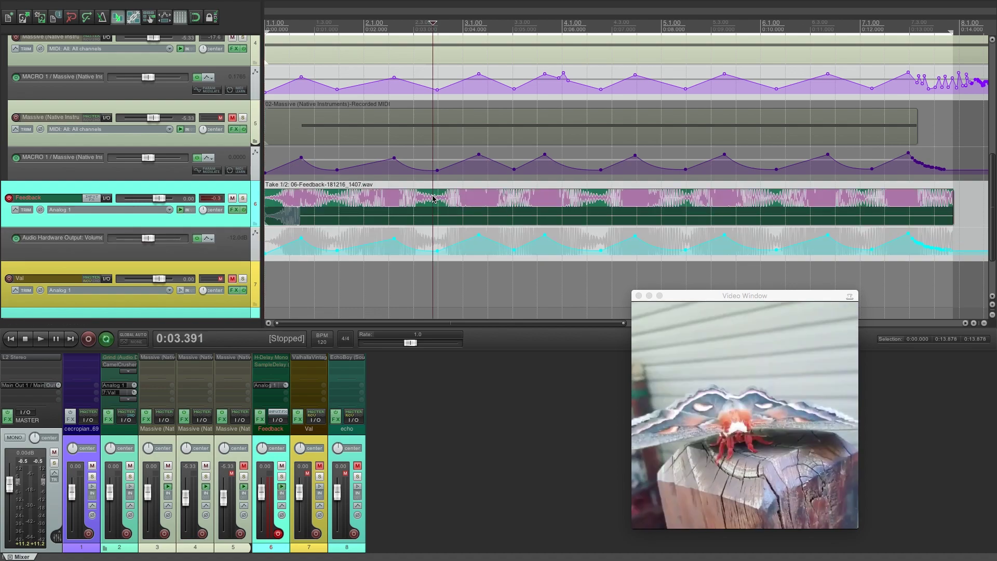
{"action": "key", "text": "x"}
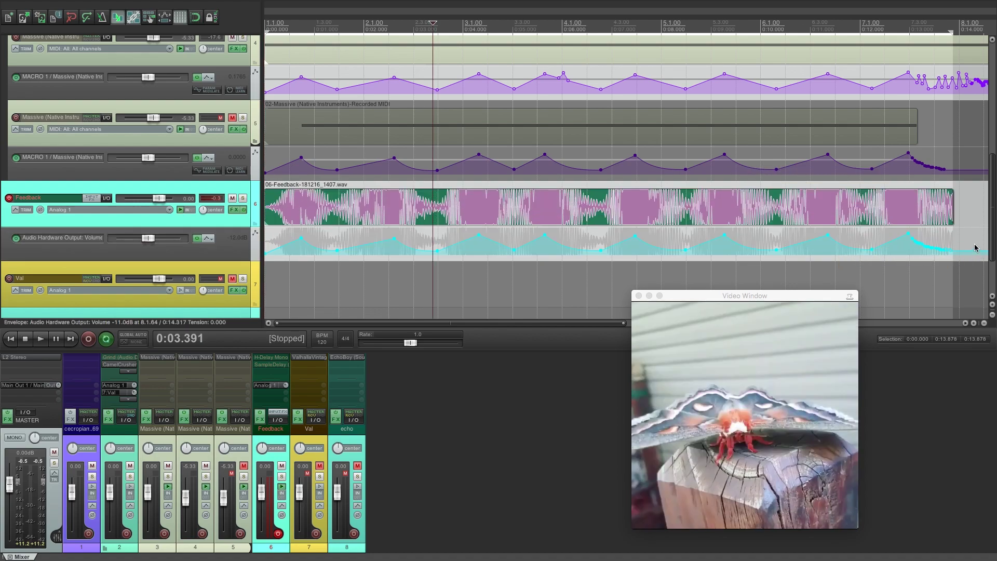
{"action": "left_click_drag", "start_coordinate": [955, 223], "coordinate": [743, 210]}
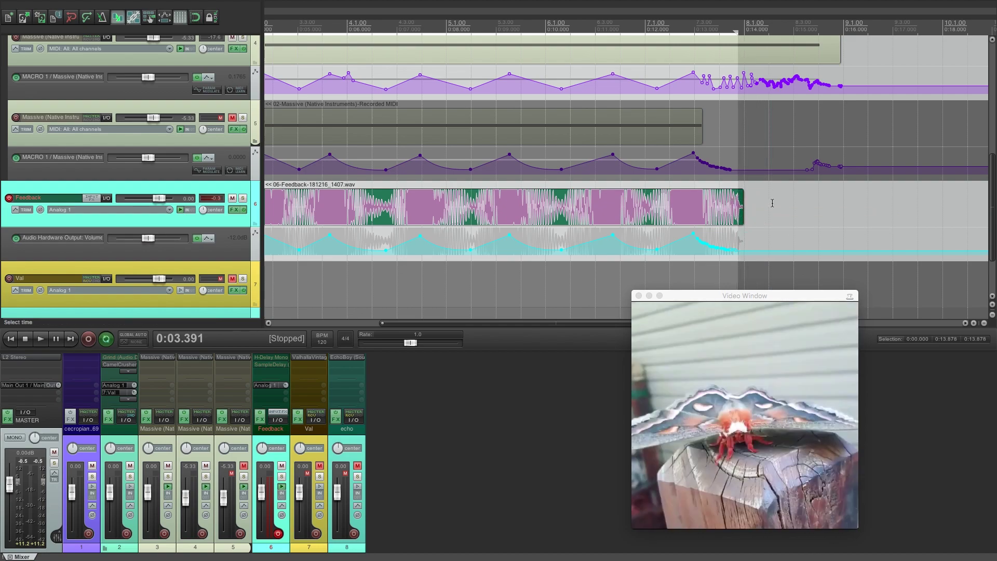
{"action": "key", "text": "Home"}
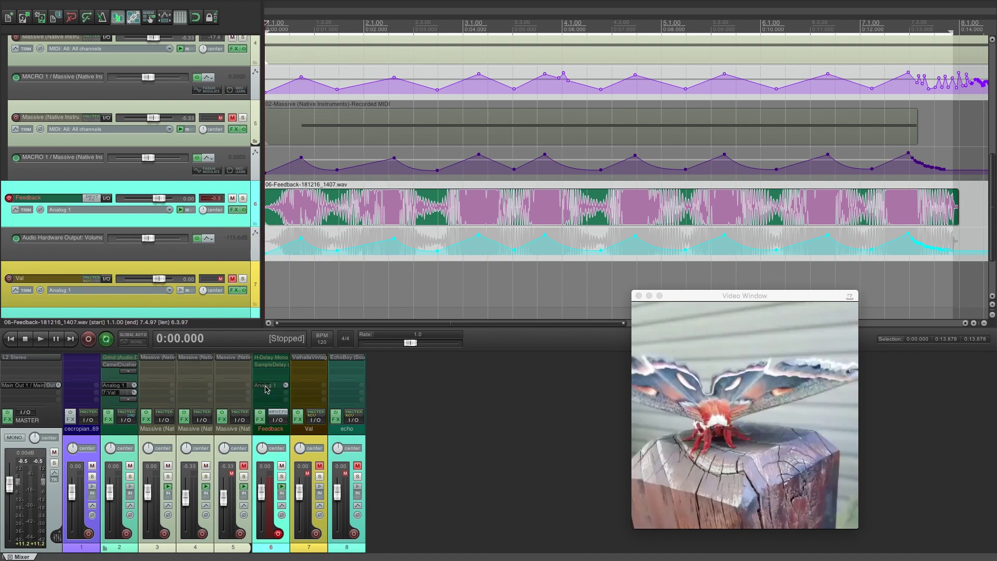
Disarm the Feedback track, compare it in playback with track 2 muted and unmuted, and lower its volume to -2.85 dB
{"action": "left_click", "coordinate": [280, 534]}
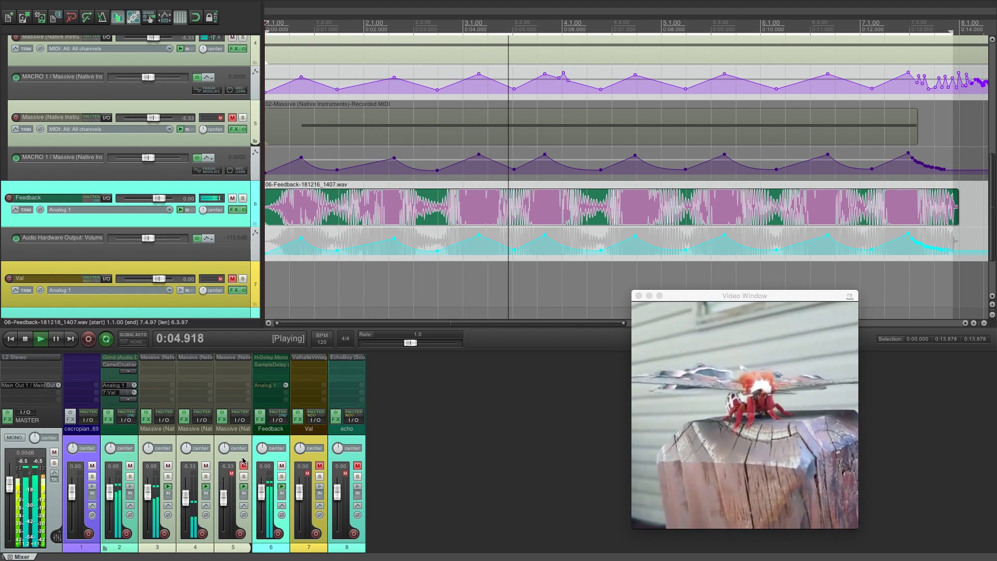
{"action": "left_click", "coordinate": [130, 467]}
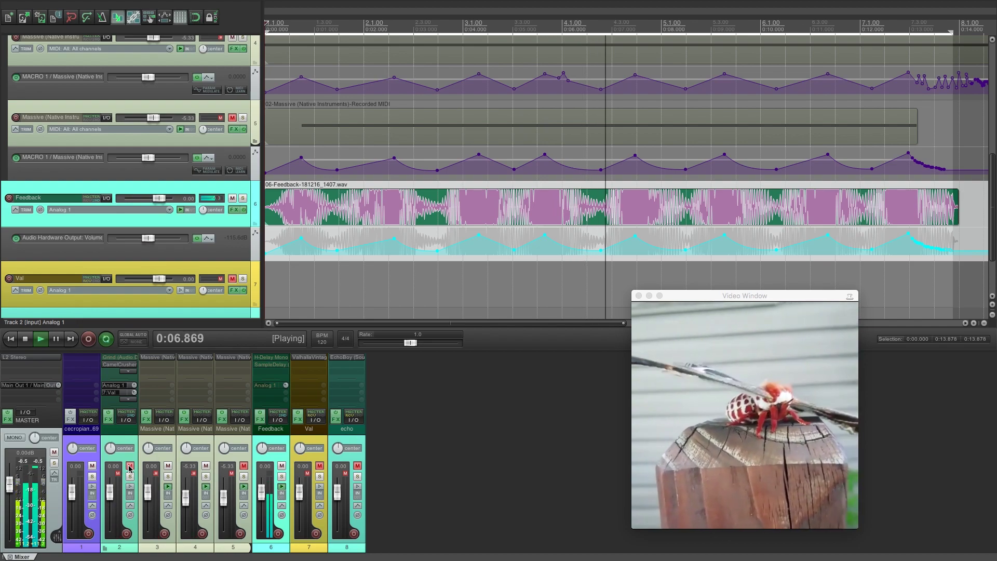
{"action": "left_click", "coordinate": [130, 466]}
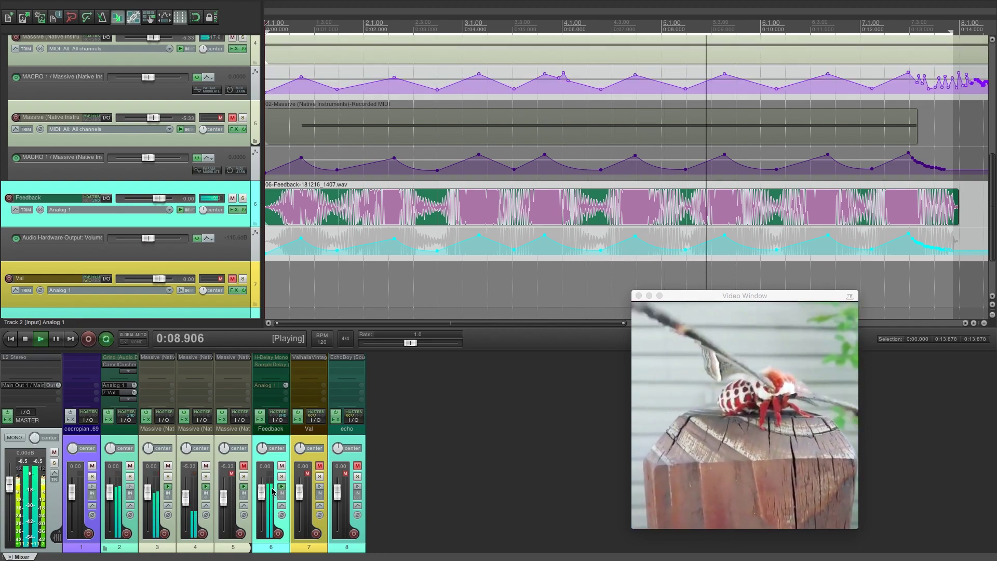
{"action": "left_click_drag", "start_coordinate": [261, 492], "coordinate": [260, 494]}
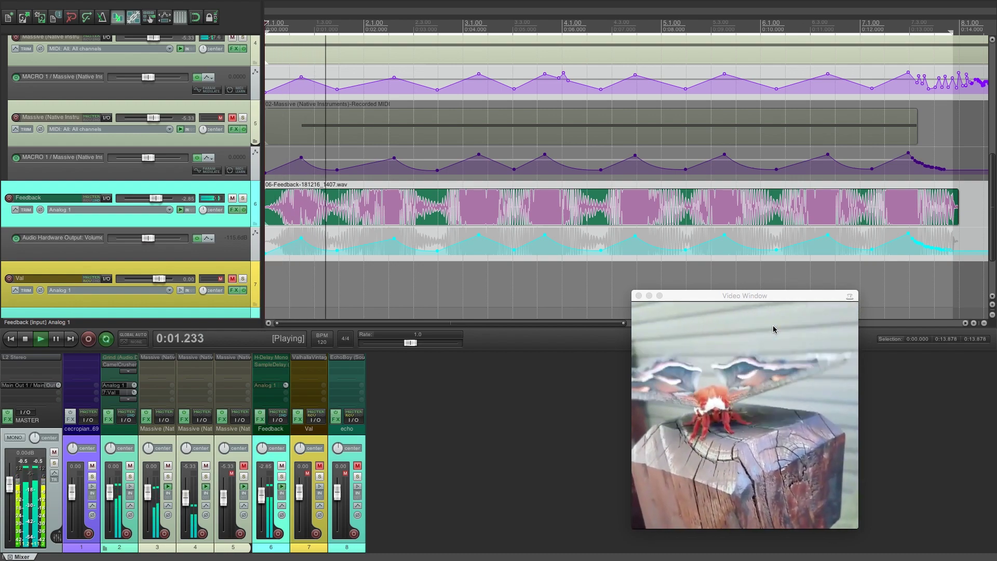
Restart playback from about the second wing flap and unmute the Val and echo effect tracks
{"action": "key", "text": "space"}
{"action": "left_click", "coordinate": [346, 183]}
{"action": "key", "text": "space"}
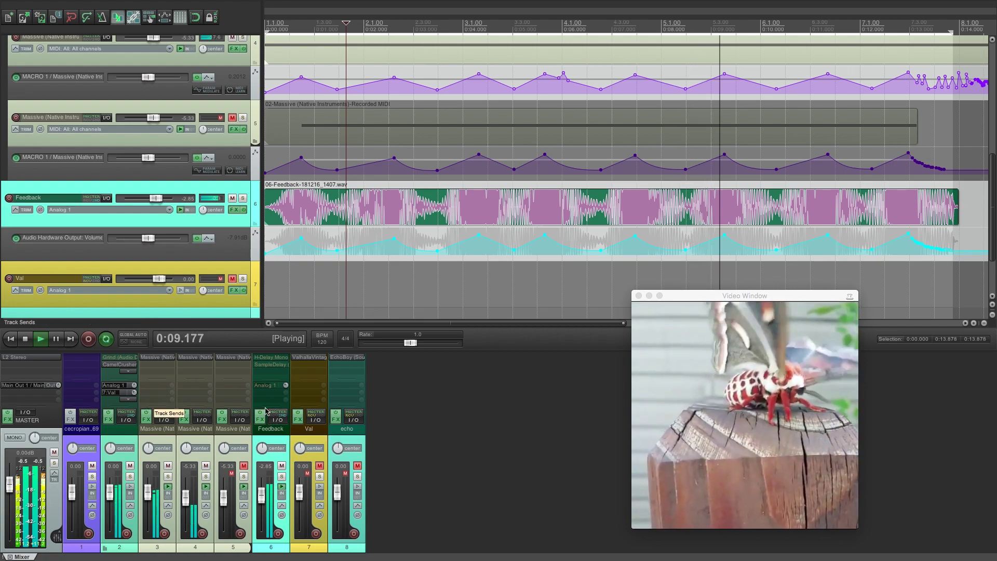
{"action": "left_click", "coordinate": [319, 466]}
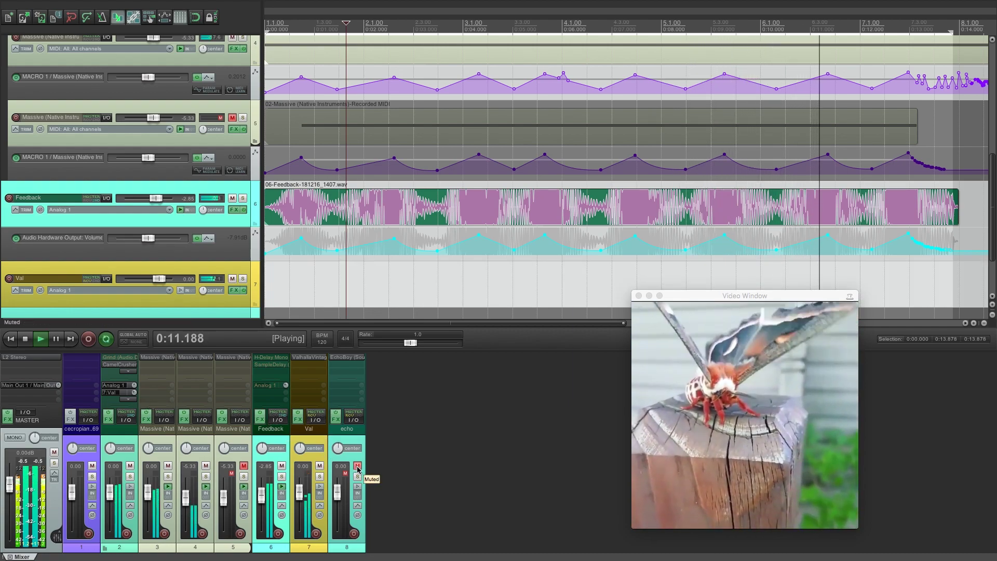
{"action": "left_click", "coordinate": [358, 466]}
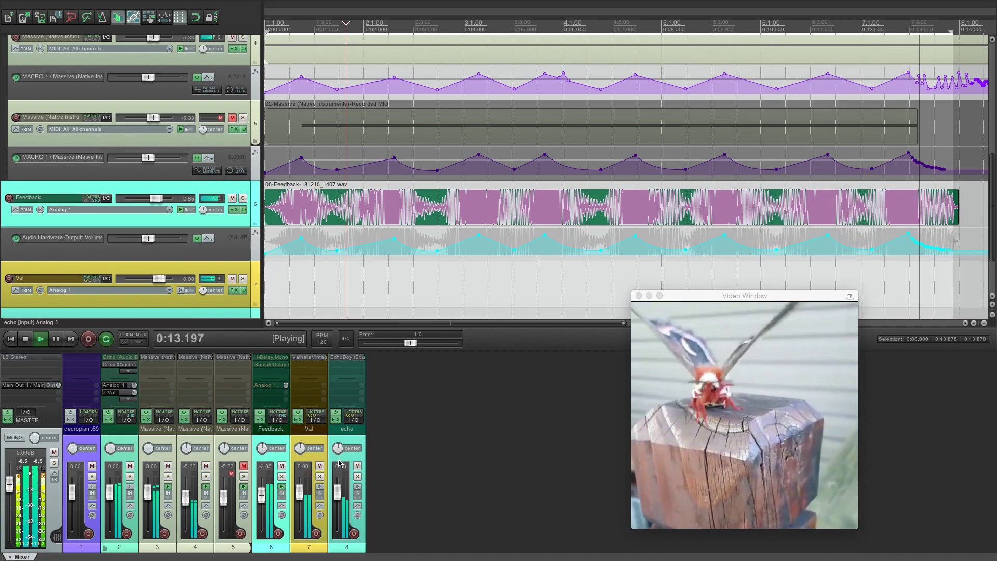
Set track 2's send to Val to -18.2 dB and its send to echo to about -21.1 dB
{"action": "left_click", "coordinate": [129, 399]}
{"action": "left_click", "coordinate": [128, 399]}
{"action": "scroll", "coordinate": [119, 385], "scroll_direction": "up", "scroll_amount": 4}
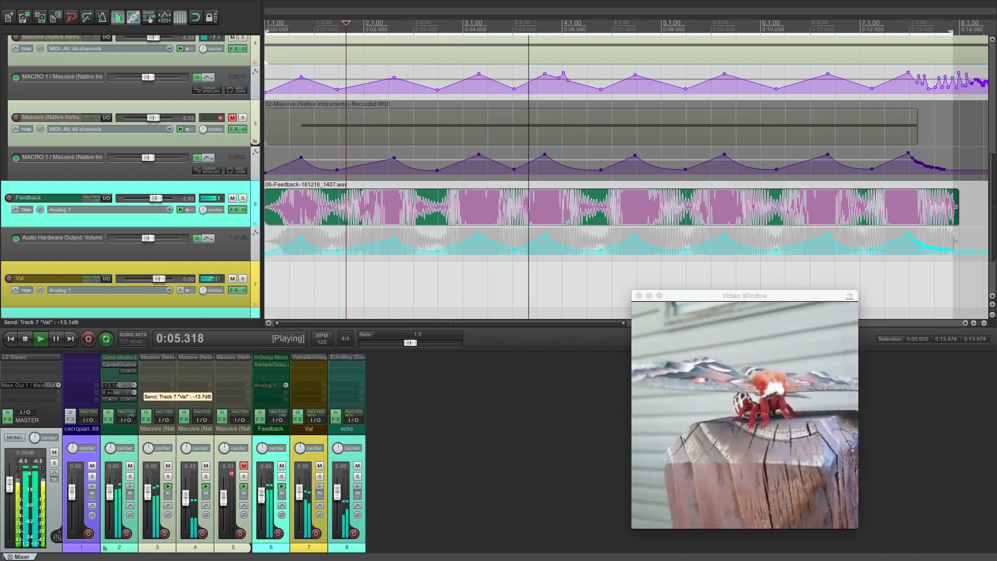
{"action": "scroll", "coordinate": [118, 385], "scroll_direction": "down", "scroll_amount": 4}
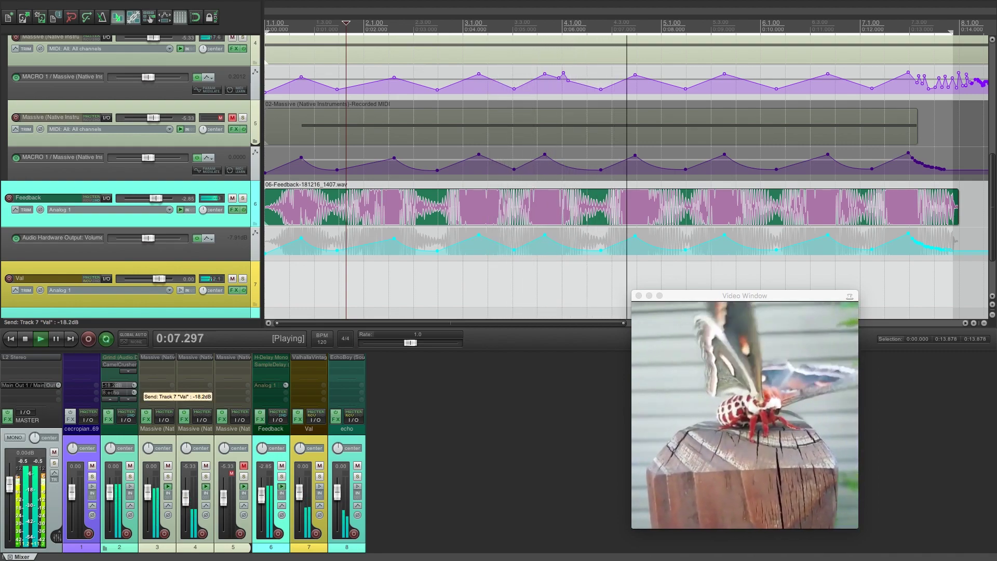
{"action": "scroll", "coordinate": [134, 393], "scroll_direction": "down", "scroll_amount": 2}
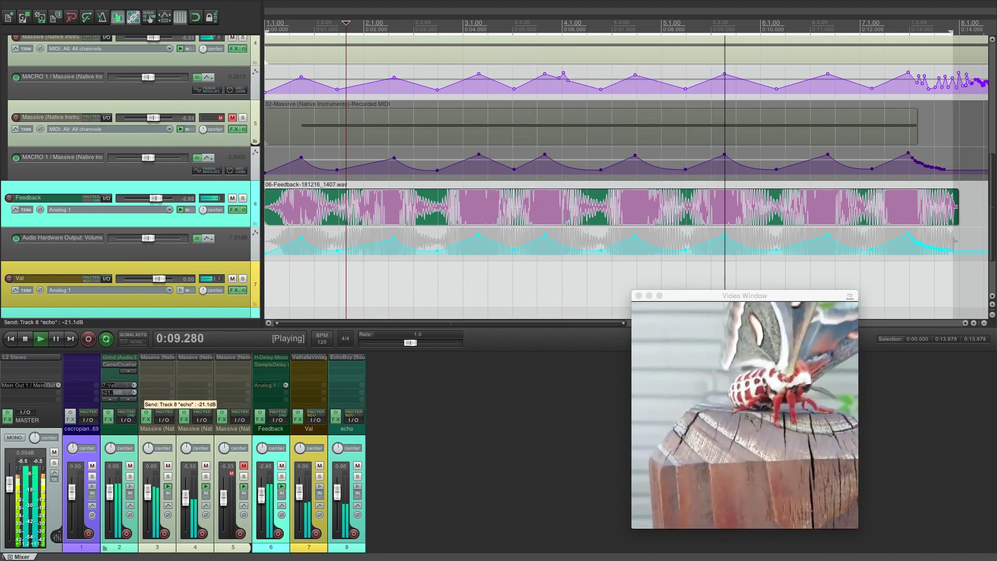
{"action": "scroll", "coordinate": [118, 385], "scroll_direction": "down", "scroll_amount": 1}
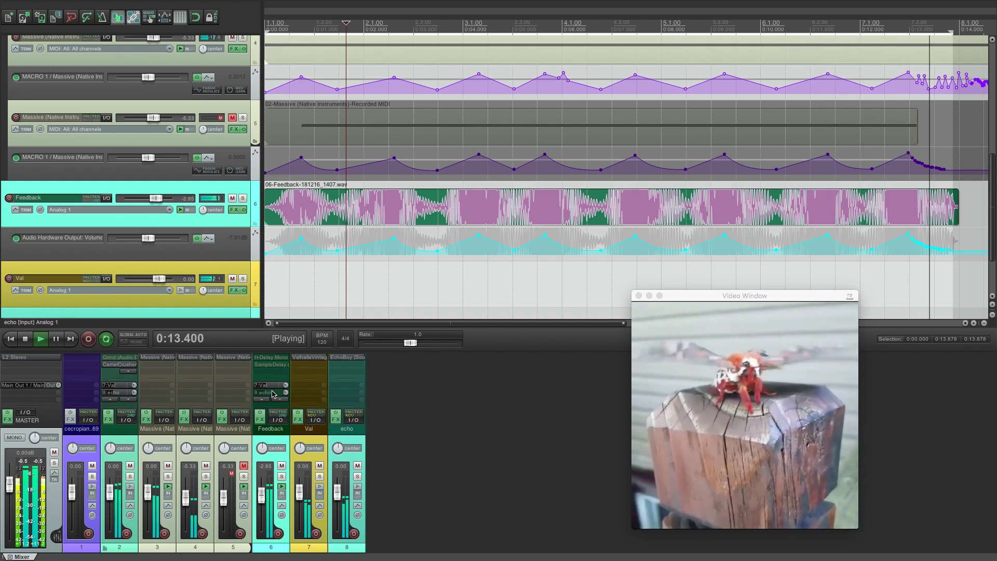
Set the Feedback track's send to Val to -25.6 dB
{"action": "left_click_drag", "start_coordinate": [274, 387], "coordinate": [283, 387]}
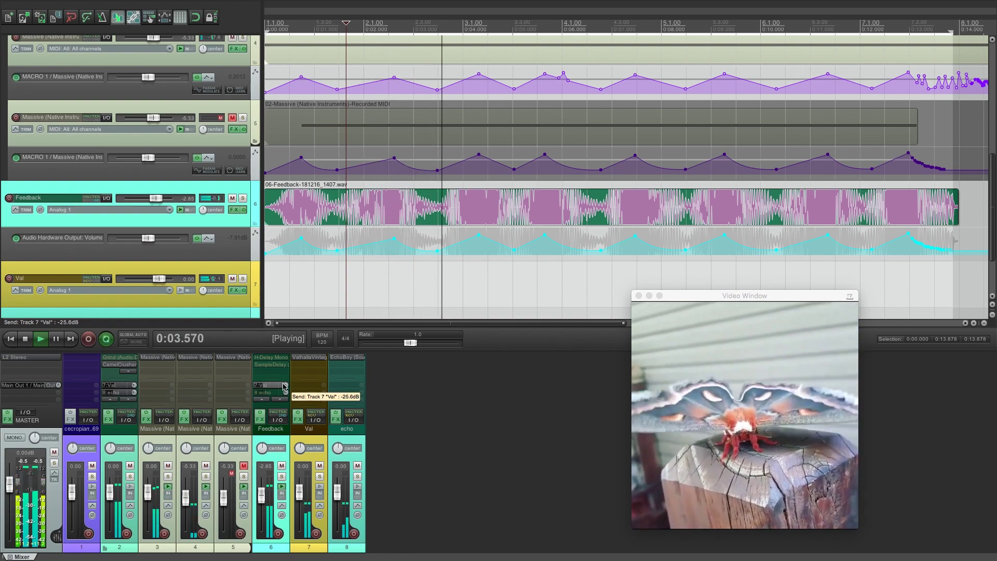